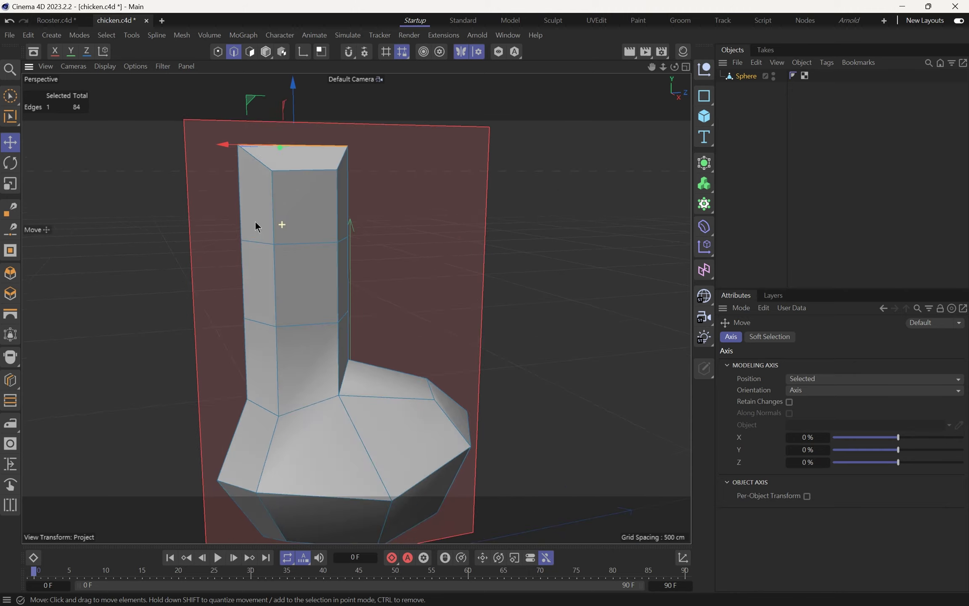
# - Leave component editing, add a Subdivision Surface generator and make the Sphere its child
pyautogui.press('Return')
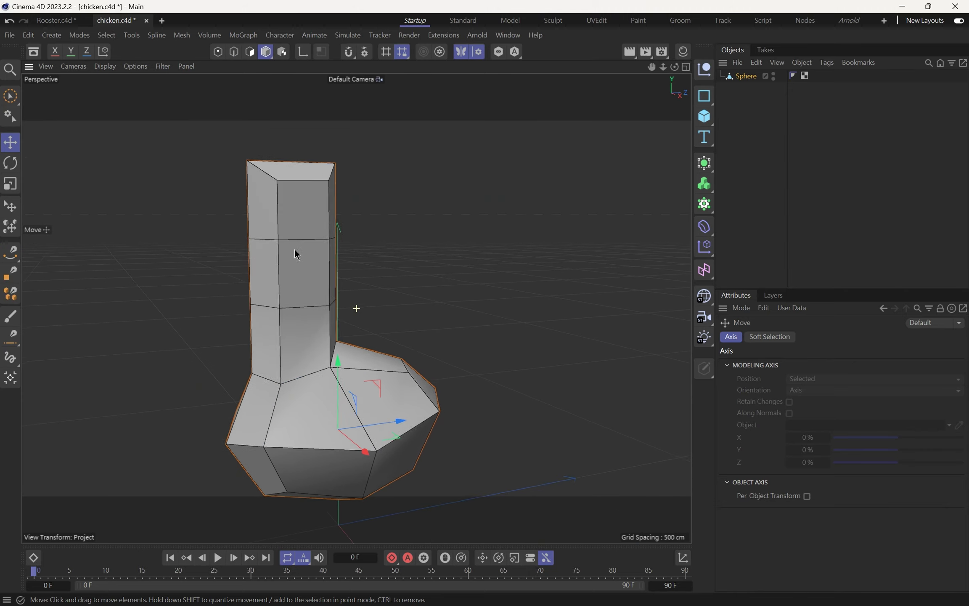
pyautogui.click(742, 79)
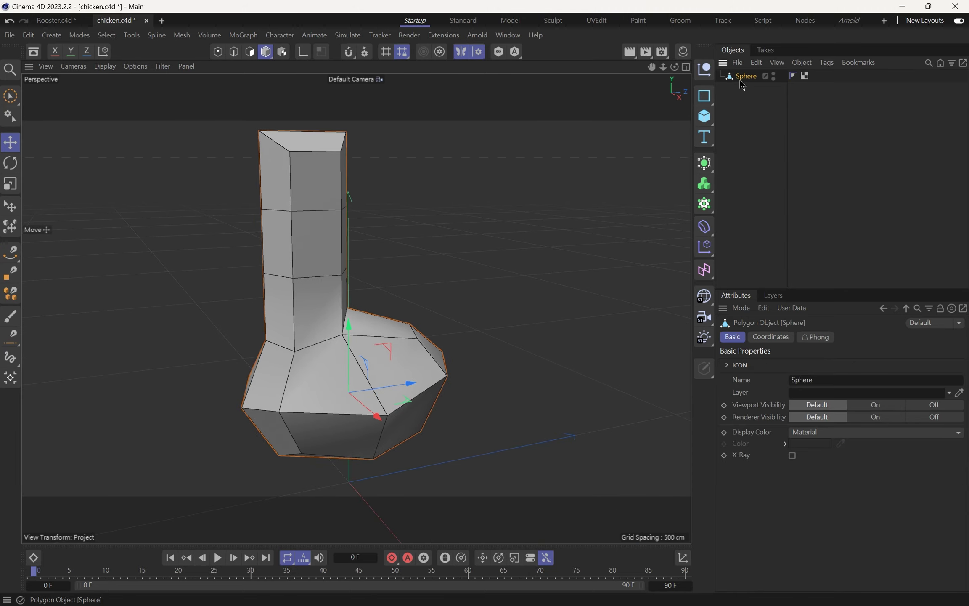
pyautogui.click(704, 163)
pyautogui.keyDown('alt'); pyautogui.moveTo(366, 295); pyautogui.dragTo(397, 326); pyautogui.keyUp('alt')
pyautogui.click(378, 268)
pyautogui.moveTo(376, 248); pyautogui.dragTo(377, 262)
pyautogui.keyDown('alt'); pyautogui.moveTo(377, 262); pyautogui.dragTo(317, 311); pyautogui.keyUp('alt')
pyautogui.moveTo(747, 87); pyautogui.dragTo(763, 75)
pyautogui.keyDown('alt'); pyautogui.moveTo(375, 287); pyautogui.dragTo(355, 254); pyautogui.keyUp('alt')
pyautogui.keyDown('alt'); pyautogui.moveTo(354, 249); pyautogui.dragTo(354, 288, button='middle'); pyautogui.keyUp('alt')
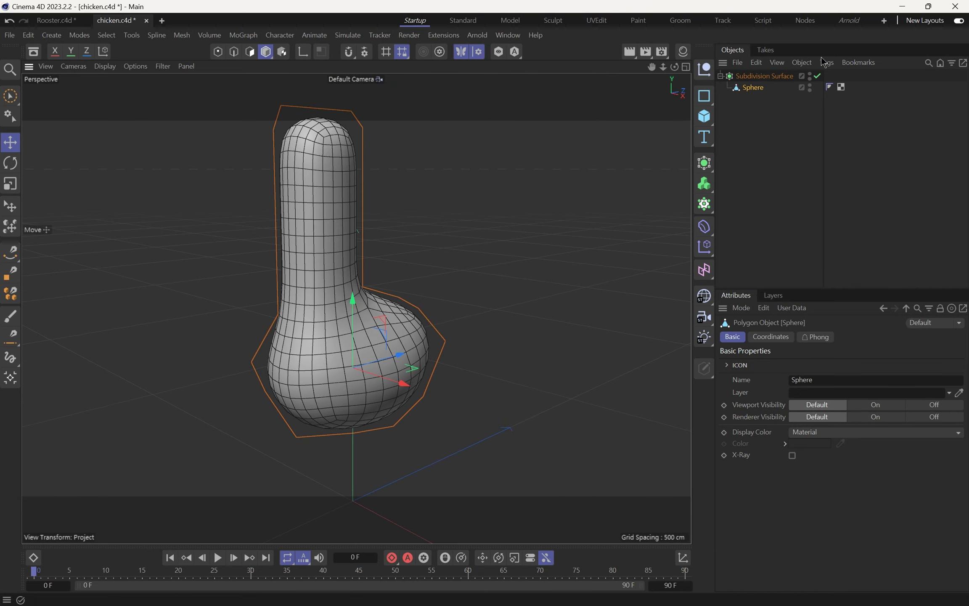
# - Try viewport and renderer subdivision levels of 1 and 3 on the Subdivision Surface and return both to 2
pyautogui.click(776, 78)
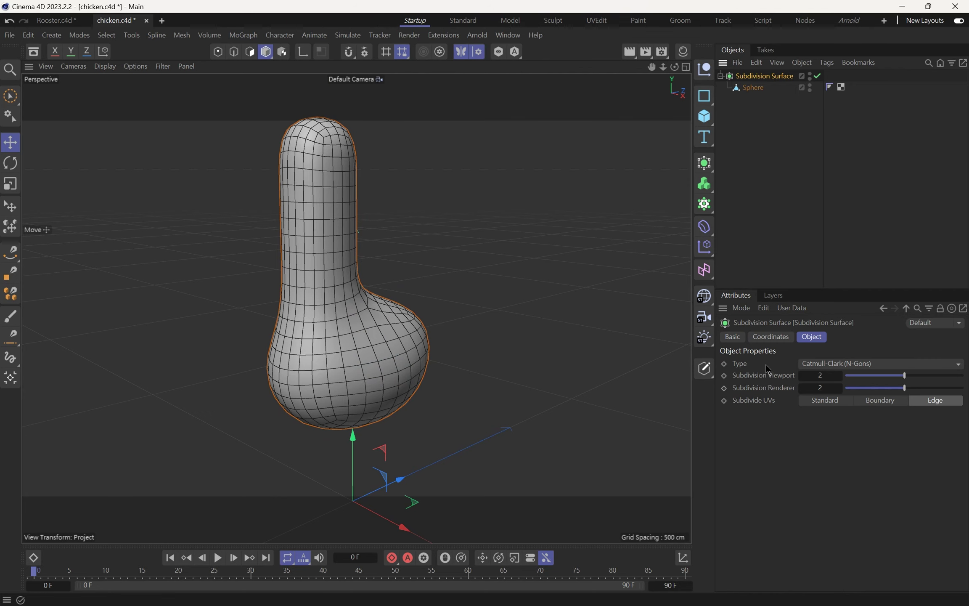
pyautogui.click(802, 376)
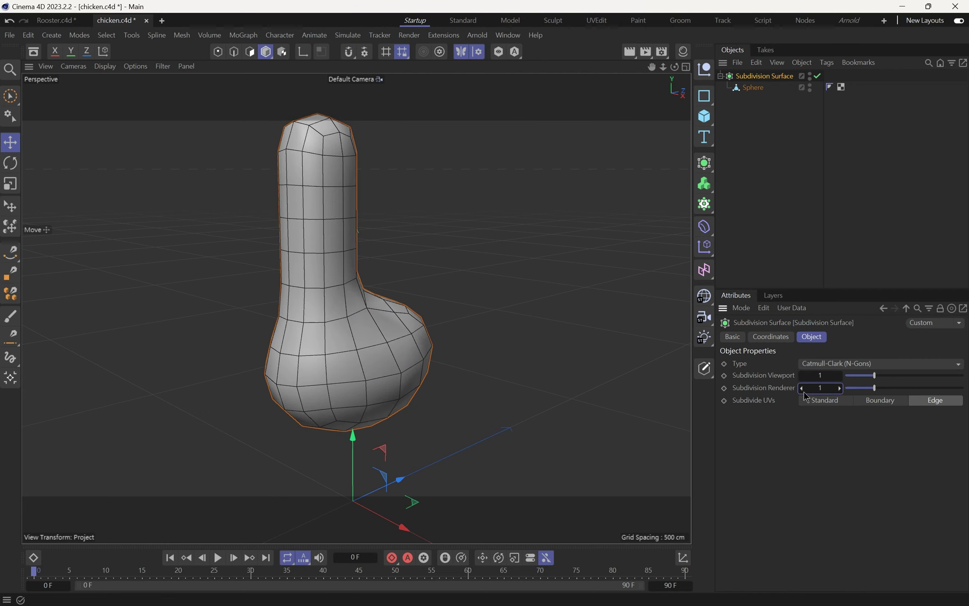
pyautogui.click(840, 375)
pyautogui.click(839, 375)
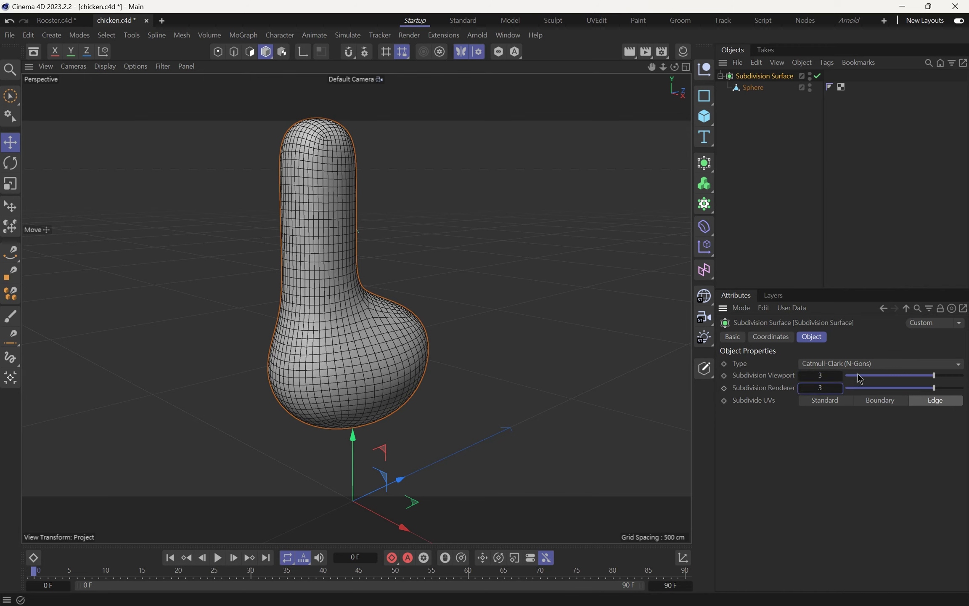
pyautogui.click(802, 388)
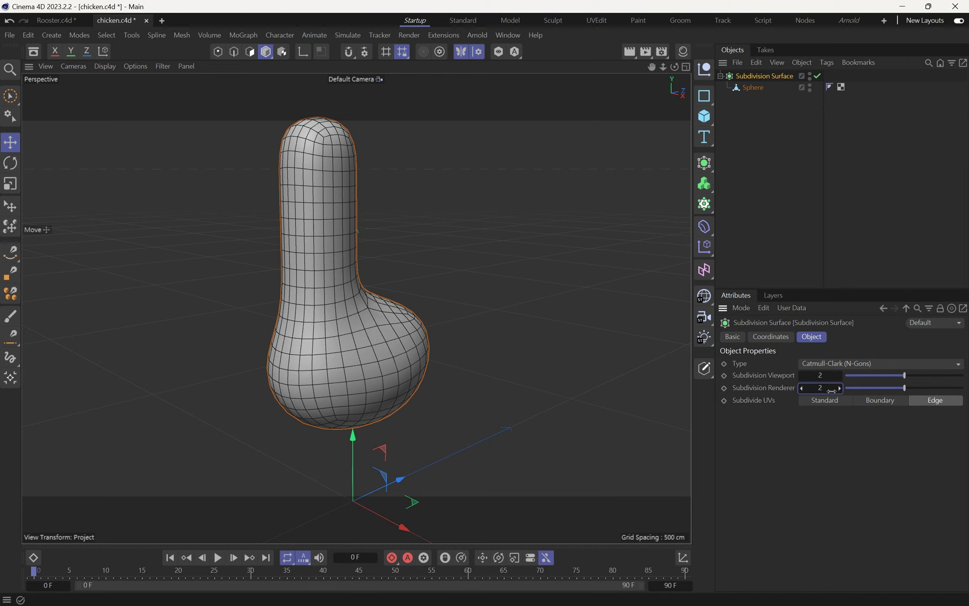
# - Select the Sphere inside the Subdivision Surface and switch to polygon editing
pyautogui.keyDown('alt'); pyautogui.moveTo(380, 385); pyautogui.dragTo(349, 361); pyautogui.keyUp('alt')
pyautogui.keyDown('alt'); pyautogui.moveTo(349, 362); pyautogui.dragTo(354, 376, button='middle'); pyautogui.keyUp('alt')
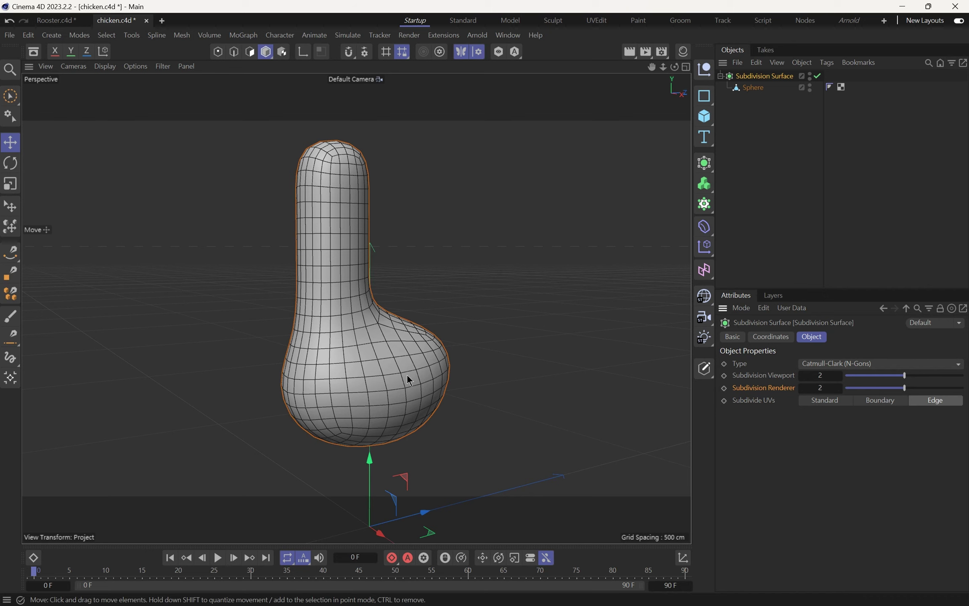
pyautogui.moveTo(388, 376)
pyautogui.keyDown('alt'); pyautogui.mouseDown()
pyautogui.moveTo(328, 377)
pyautogui.moveTo(385, 378)
pyautogui.mouseUp(); pyautogui.keyUp('alt')
pyautogui.keyDown('alt'); pyautogui.moveTo(385, 378); pyautogui.dragTo(330, 355, button='middle'); pyautogui.keyUp('alt')
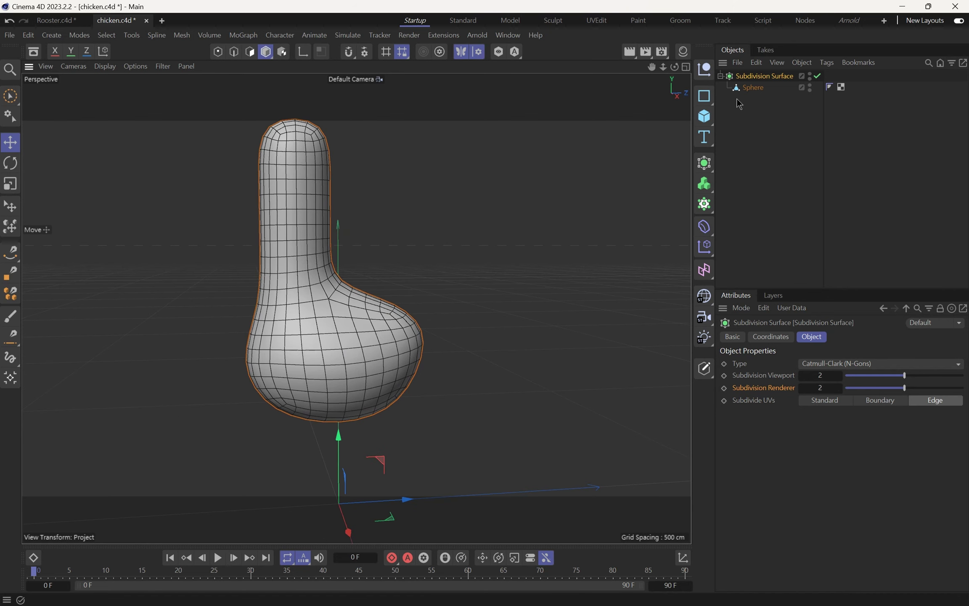
pyautogui.click(752, 87)
pyautogui.keyDown('alt'); pyautogui.moveTo(352, 300); pyautogui.dragTo(333, 299); pyautogui.keyUp('alt')
pyautogui.press('Return')
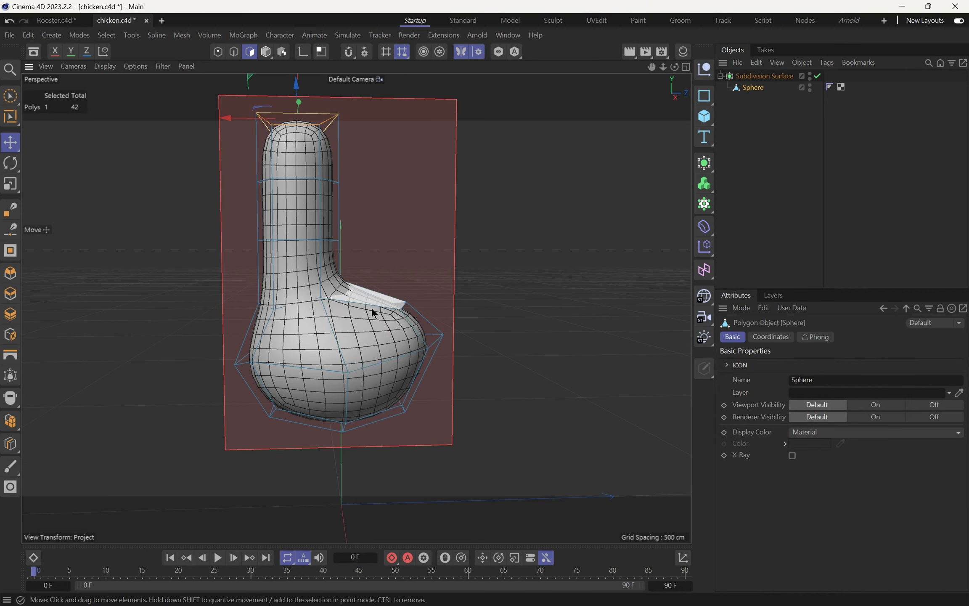
pyautogui.click(343, 316)
pyautogui.press('m')
pyautogui.press('c')
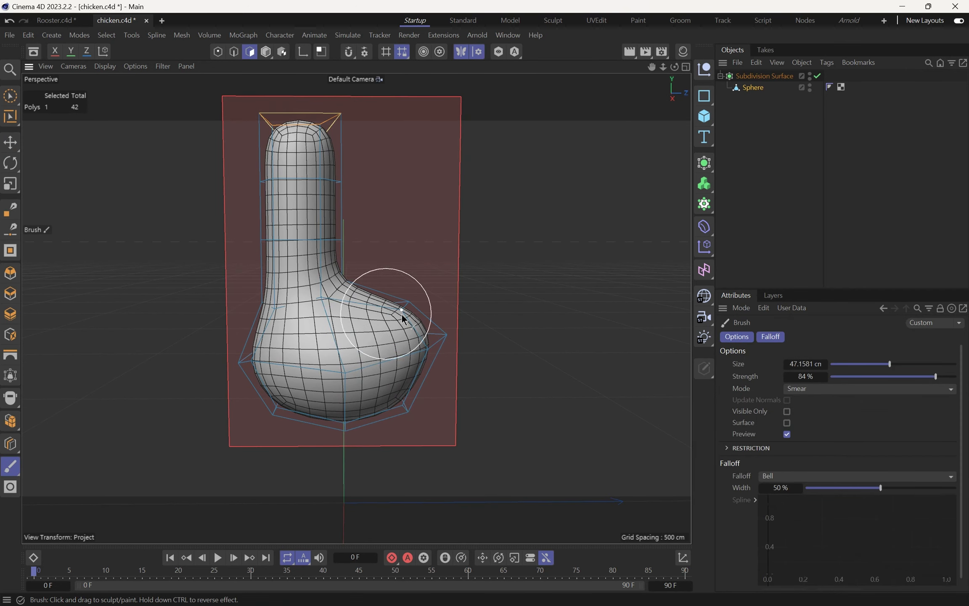
pyautogui.keyDown('alt'); pyautogui.moveTo(424, 340); pyautogui.dragTo(418, 333); pyautogui.keyUp('alt')
pyautogui.press('e')
pyautogui.press('m')
pyautogui.press('Escape')
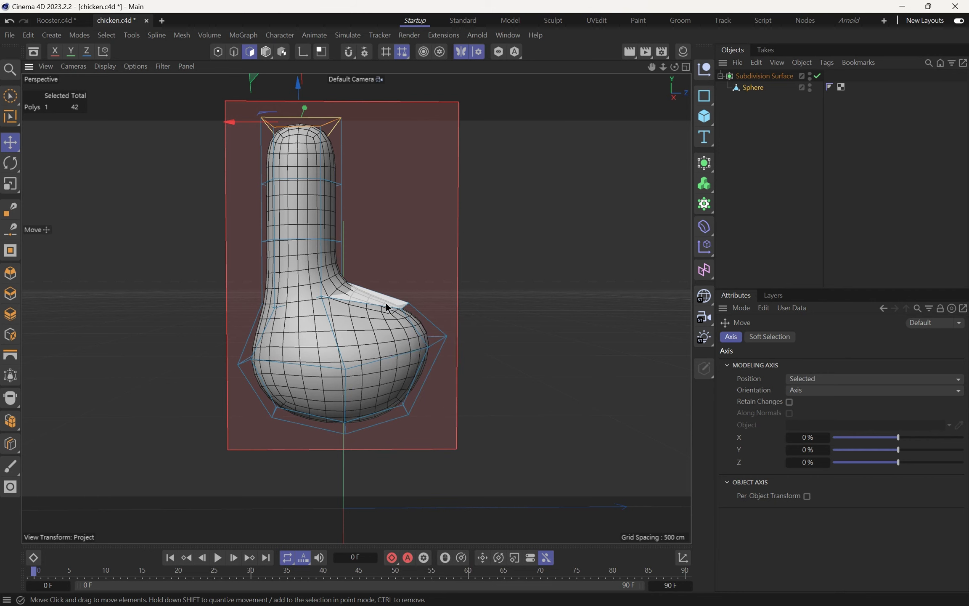
# - Activate the Brush in Smear mode on the Sphere and enlarge its size to about 113 cm
pyautogui.press('m')
pyautogui.press('c')
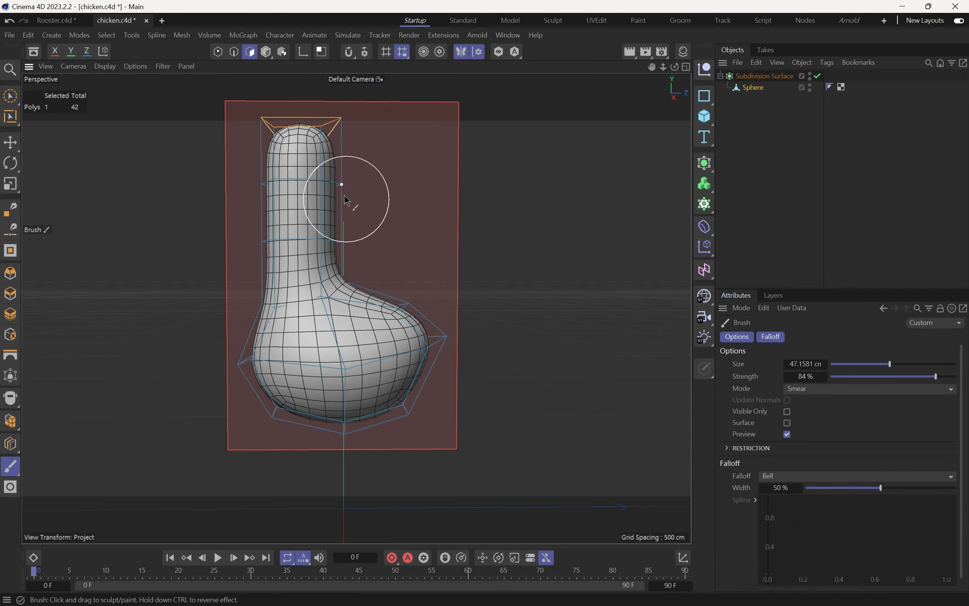
pyautogui.keyDown('alt'); pyautogui.moveTo(326, 170); pyautogui.dragTo(328, 233, button='middle'); pyautogui.keyUp('alt')
pyautogui.keyDown('alt'); pyautogui.moveTo(316, 218); pyautogui.dragTo(408, 265); pyautogui.keyUp('alt')
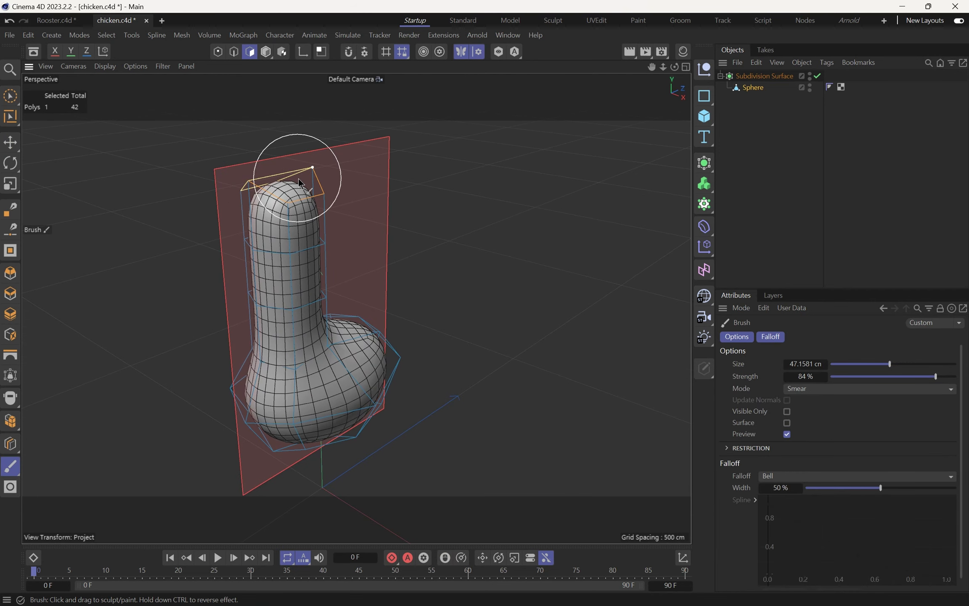
pyautogui.keyDown('alt'); pyautogui.moveTo(305, 194); pyautogui.dragTo(244, 167); pyautogui.keyUp('alt')
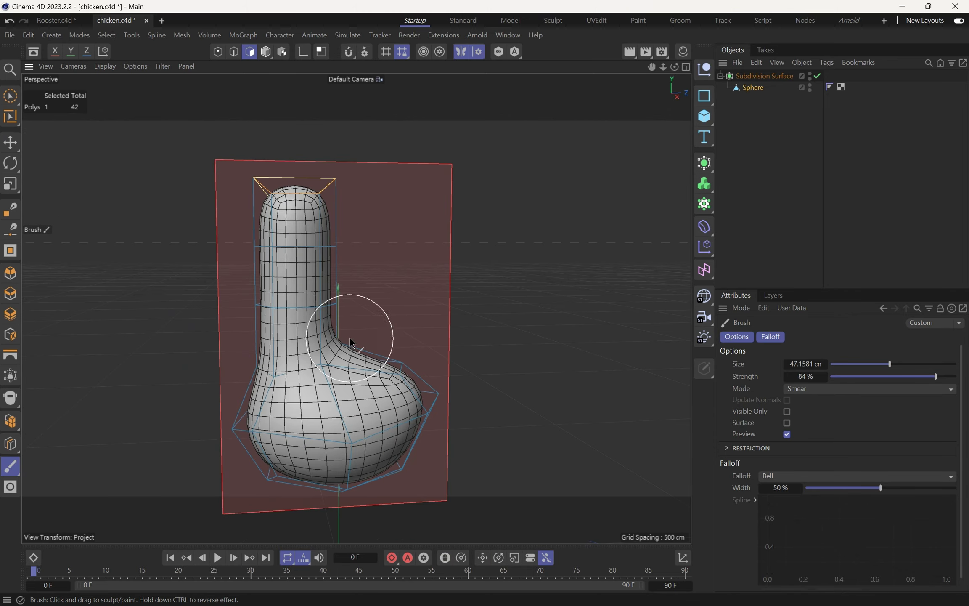
pyautogui.keyDown('alt'); pyautogui.moveTo(350, 338); pyautogui.dragTo(328, 289); pyautogui.keyUp('alt')
pyautogui.moveTo(307, 295); pyautogui.dragTo(337, 295, button='middle')
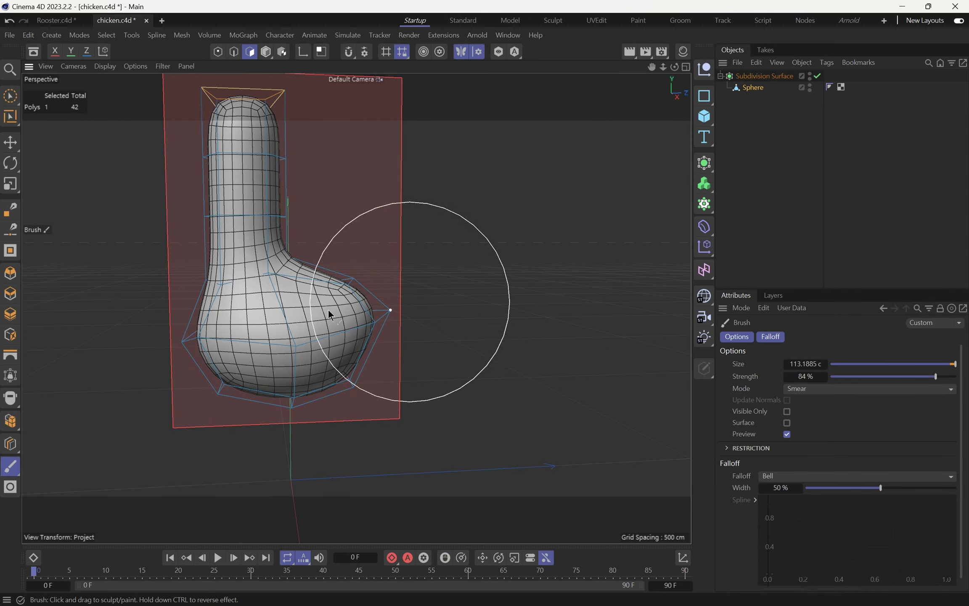
pyautogui.keyDown('alt'); pyautogui.moveTo(279, 232); pyautogui.dragTo(301, 329, button='middle'); pyautogui.keyUp('alt')
pyautogui.moveTo(254, 218)
pyautogui.mouseDown()
pyautogui.moveTo(262, 201)
pyautogui.moveTo(256, 226)
pyautogui.moveTo(257, 214)
pyautogui.mouseUp()
pyautogui.keyDown('alt'); pyautogui.moveTo(313, 288); pyautogui.dragTo(254, 228, button='middle'); pyautogui.keyUp('alt')
pyautogui.keyDown('alt'); pyautogui.moveTo(298, 274); pyautogui.dragTo(292, 277); pyautogui.keyUp('alt')
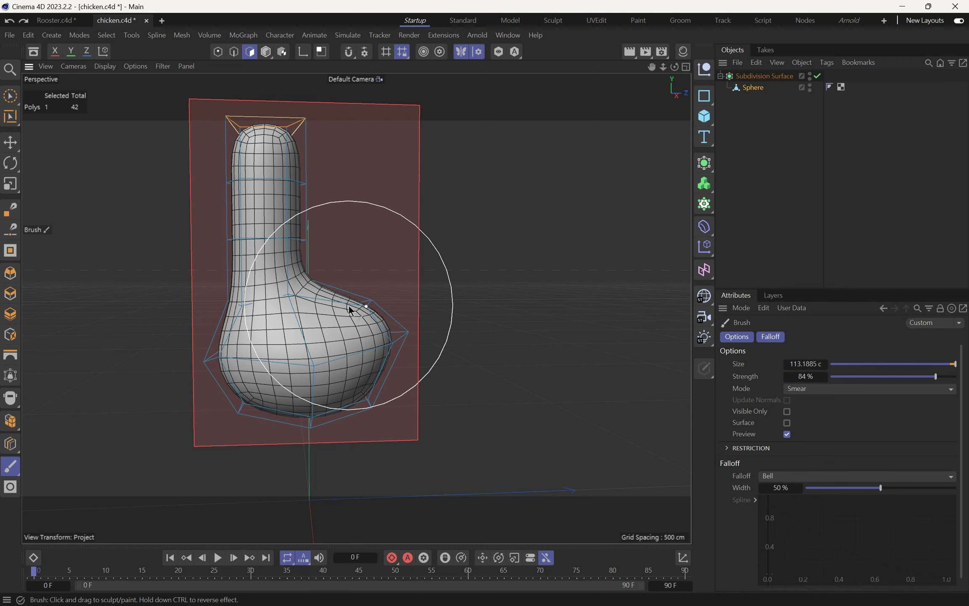
# - Reshape the chicken's lower body with Smear brush strokes, leave the Brush and return to model mode
pyautogui.hotkey('ctrl', 'a')
pyautogui.moveTo(341, 340)
pyautogui.keyDown('alt'); pyautogui.mouseDown()
pyautogui.moveTo(422, 319)
pyautogui.moveTo(401, 306)
pyautogui.moveTo(427, 324)
pyautogui.moveTo(418, 404)
pyautogui.moveTo(350, 404)
pyautogui.moveTo(298, 423)
pyautogui.moveTo(215, 391)
pyautogui.mouseUp(); pyautogui.keyUp('alt')
pyautogui.moveTo(289, 423)
pyautogui.mouseDown()
pyautogui.moveTo(315, 396)
pyautogui.moveTo(381, 385)
pyautogui.mouseUp()
pyautogui.moveTo(308, 354)
pyautogui.keyDown('alt'); pyautogui.mouseDown()
pyautogui.moveTo(314, 348)
pyautogui.moveTo(269, 366)
pyautogui.moveTo(243, 346)
pyautogui.mouseUp(); pyautogui.keyUp('alt')
pyautogui.moveTo(296, 386); pyautogui.dragTo(295, 398)
pyautogui.moveTo(282, 373)
pyautogui.keyDown('alt'); pyautogui.mouseDown()
pyautogui.moveTo(294, 368)
pyautogui.moveTo(253, 351)
pyautogui.mouseUp(); pyautogui.keyUp('alt')
pyautogui.press('e')
pyautogui.press('Return')
pyautogui.scroll(2, 294, 368)
pyautogui.scroll(2, 253, 352)
pyautogui.keyDown('alt'); pyautogui.moveTo(253, 352); pyautogui.dragTo(310, 305, button='middle'); pyautogui.keyUp('alt')
pyautogui.scroll(2, 310, 305)
pyautogui.keyDown('alt'); pyautogui.moveTo(335, 350); pyautogui.dragTo(331, 327); pyautogui.keyUp('alt')
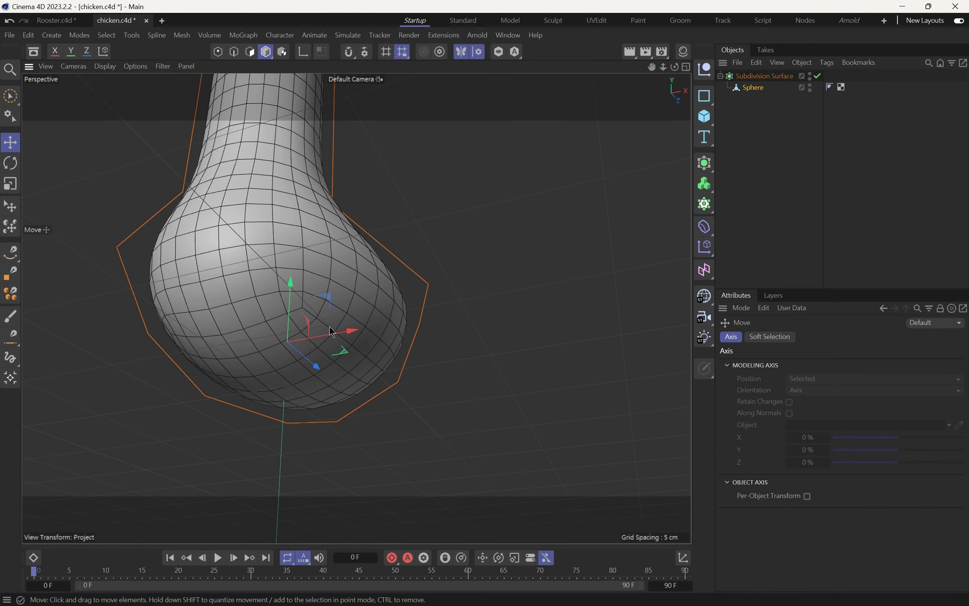
# - Turn off the Subdivision Surface and select the low-poly Sphere
pyautogui.click(818, 77)
pyautogui.click(817, 77)
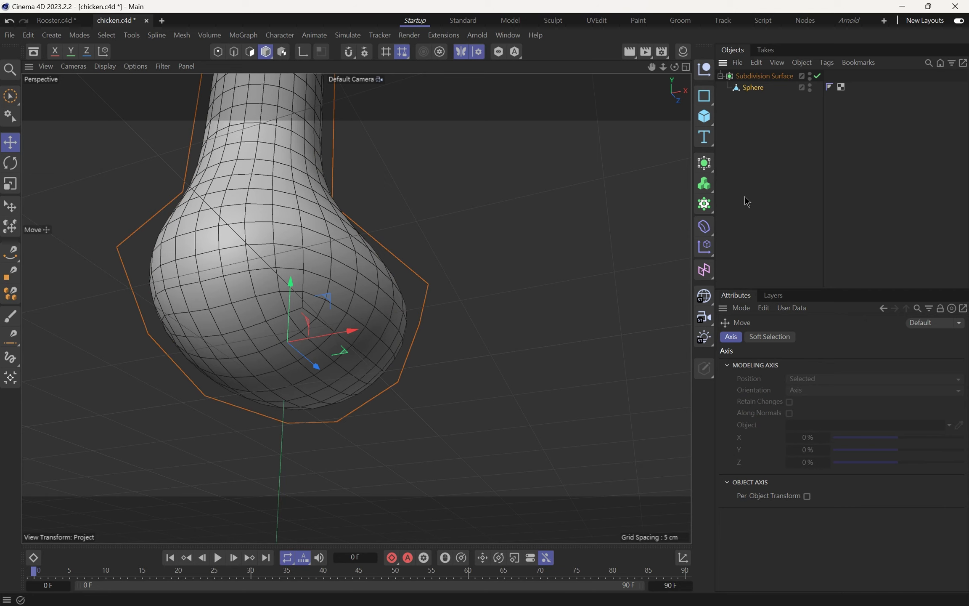
pyautogui.press('q')
pyautogui.keyDown('alt'); pyautogui.moveTo(357, 307); pyautogui.dragTo(395, 314); pyautogui.keyUp('alt')
pyautogui.scroll(-2, 266, 321)
pyautogui.click(813, 89)
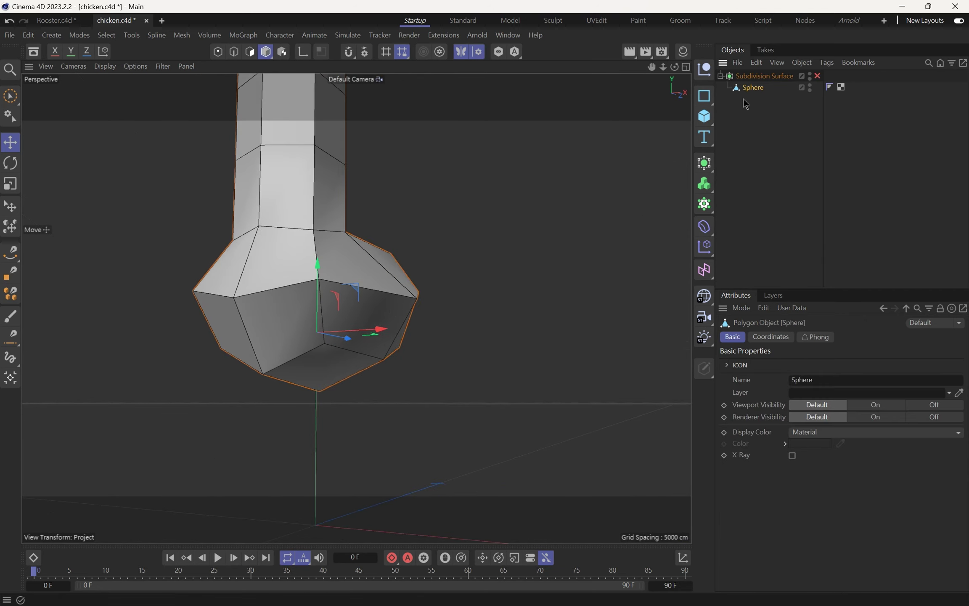
# - Select two adjacent polygons on the underside of the body
pyautogui.keyDown('alt'); pyautogui.moveTo(285, 283); pyautogui.dragTo(271, 274); pyautogui.keyUp('alt')
pyautogui.keyDown('alt'); pyautogui.moveTo(341, 372); pyautogui.dragTo(370, 335); pyautogui.keyUp('alt')
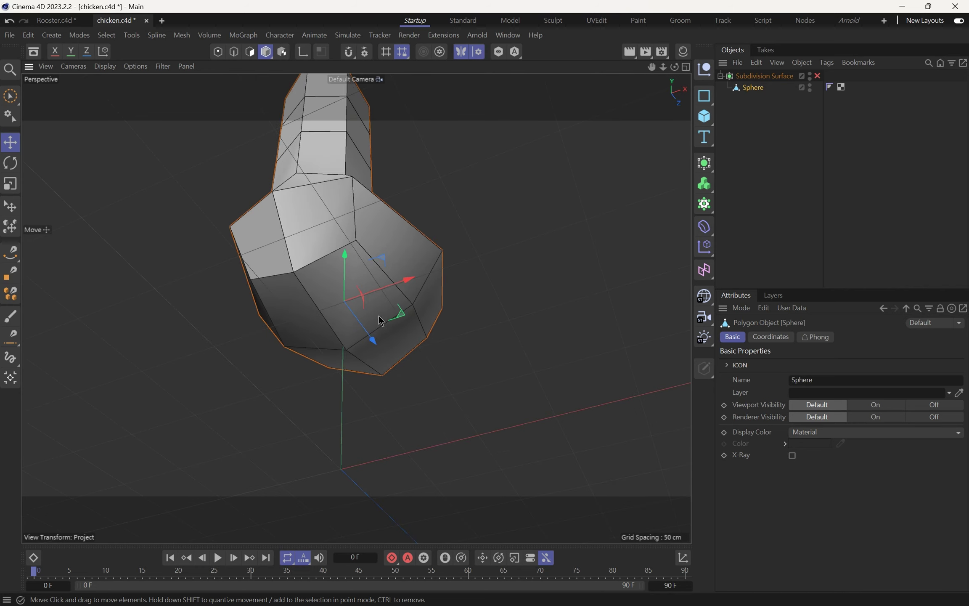
pyautogui.doubleClick(380, 321)
pyautogui.click(379, 321)
pyautogui.keyDown('shift'); pyautogui.click(391, 339); pyautogui.keyUp('shift')
pyautogui.scroll(4, 391, 303)
pyautogui.keyDown('alt'); pyautogui.moveTo(391, 297); pyautogui.dragTo(404, 303); pyautogui.keyUp('alt')
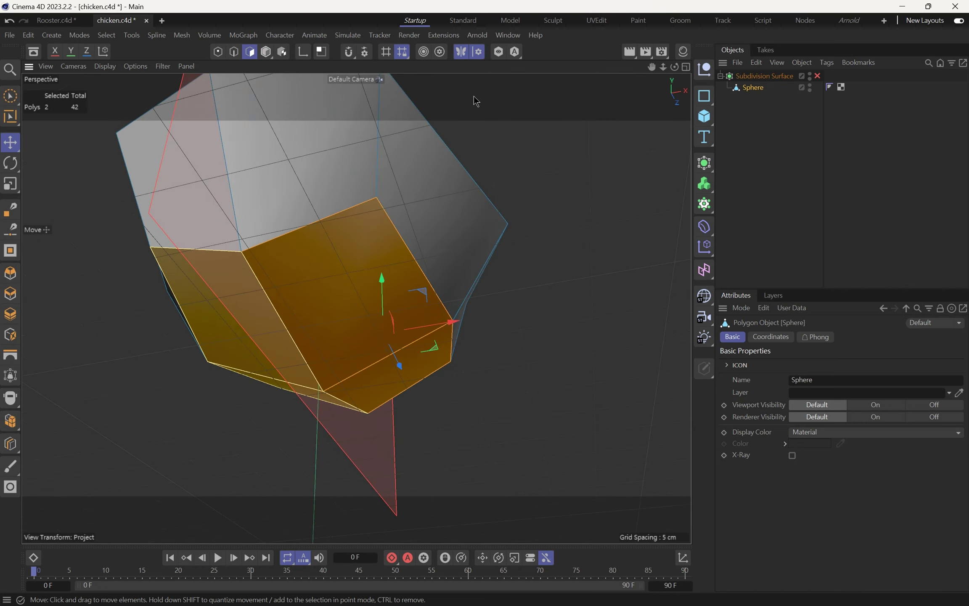
# - Switch modeling symmetry off and back on to compare its effect on the selected underside polygons
pyautogui.click(461, 51)
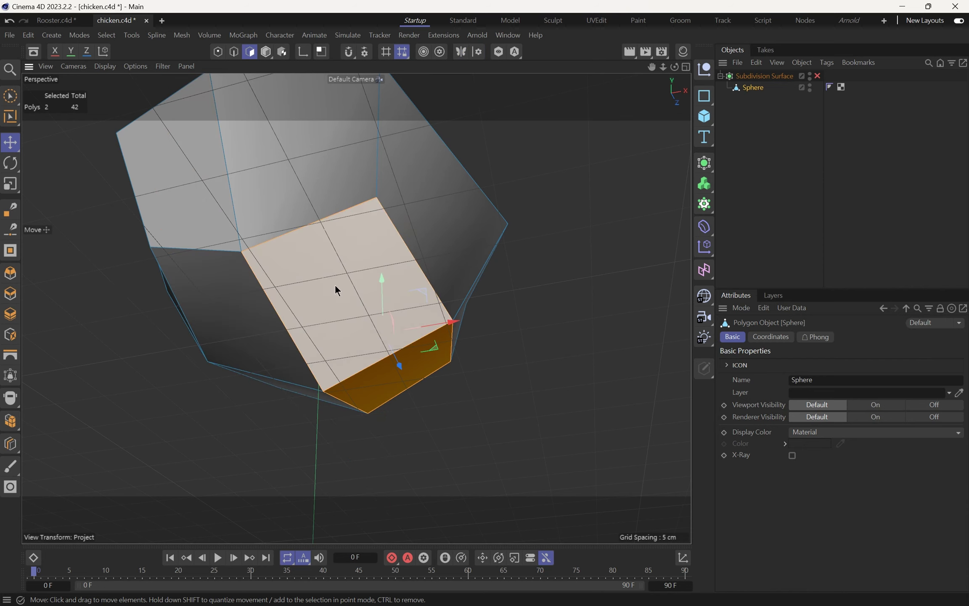
pyautogui.keyDown('alt'); pyautogui.moveTo(305, 290); pyautogui.dragTo(371, 274); pyautogui.keyUp('alt')
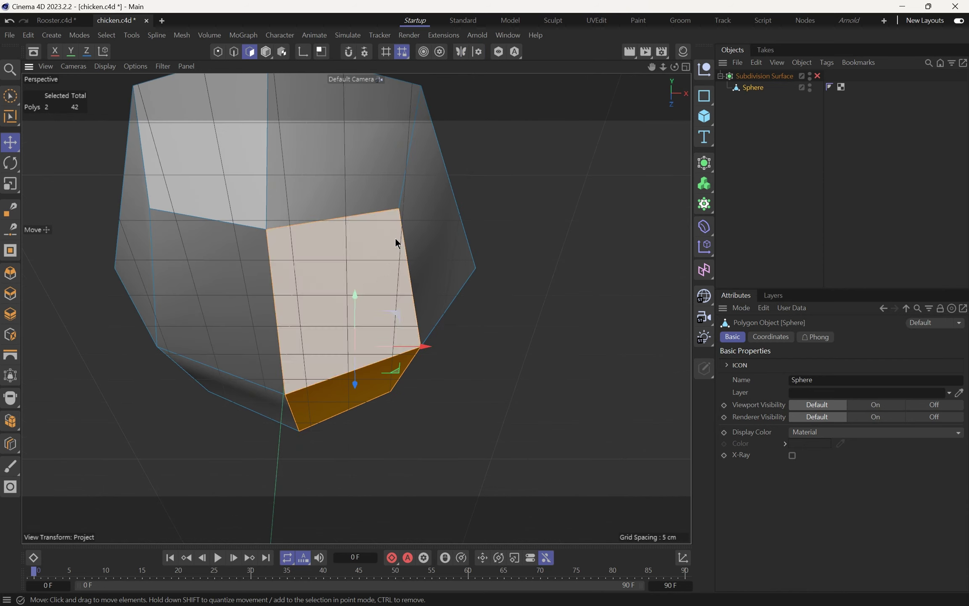
pyautogui.click(462, 53)
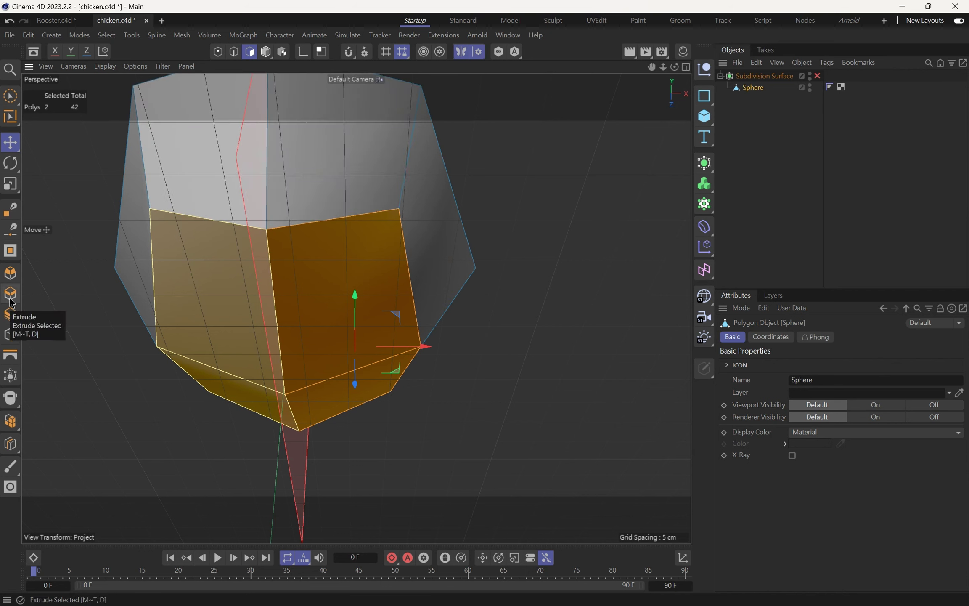
# - Try insetting the mirrored underside polygons by about 23.4 cm and about 29.4 cm, and undo both insets
pyautogui.click(10, 334)
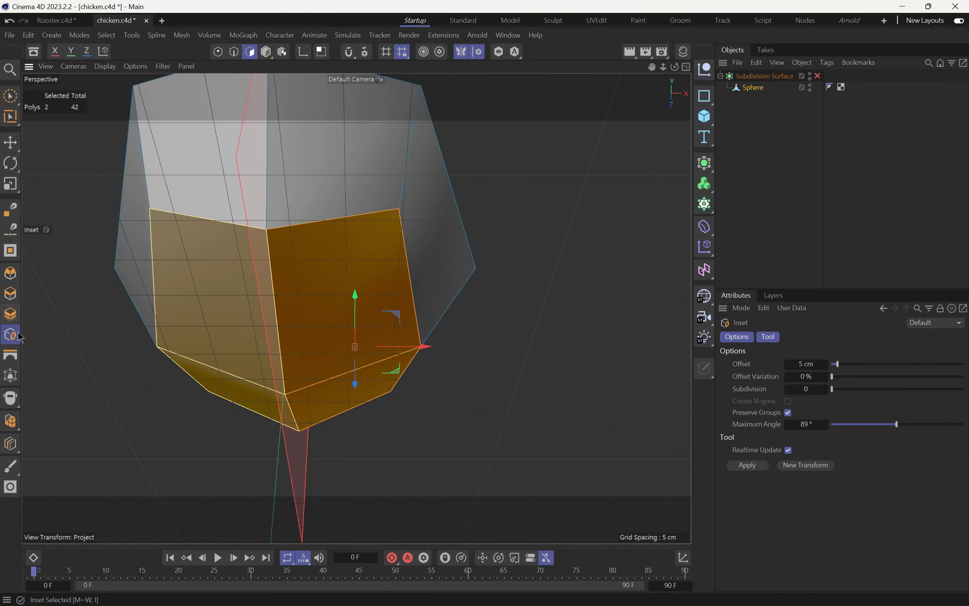
pyautogui.moveTo(556, 355); pyautogui.dragTo(274, 335)
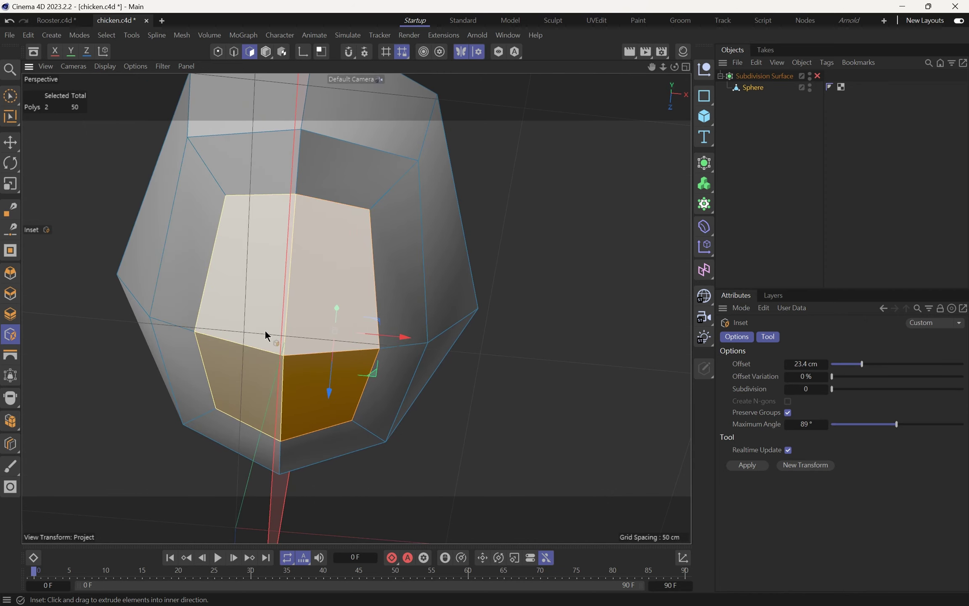
pyautogui.hotkey('ctrl', 'z')
pyautogui.keyDown('alt'); pyautogui.moveTo(276, 297); pyautogui.dragTo(317, 327); pyautogui.keyUp('alt')
pyautogui.moveTo(357, 254); pyautogui.dragTo(601, 257)
pyautogui.hotkey('ctrl', 'z')
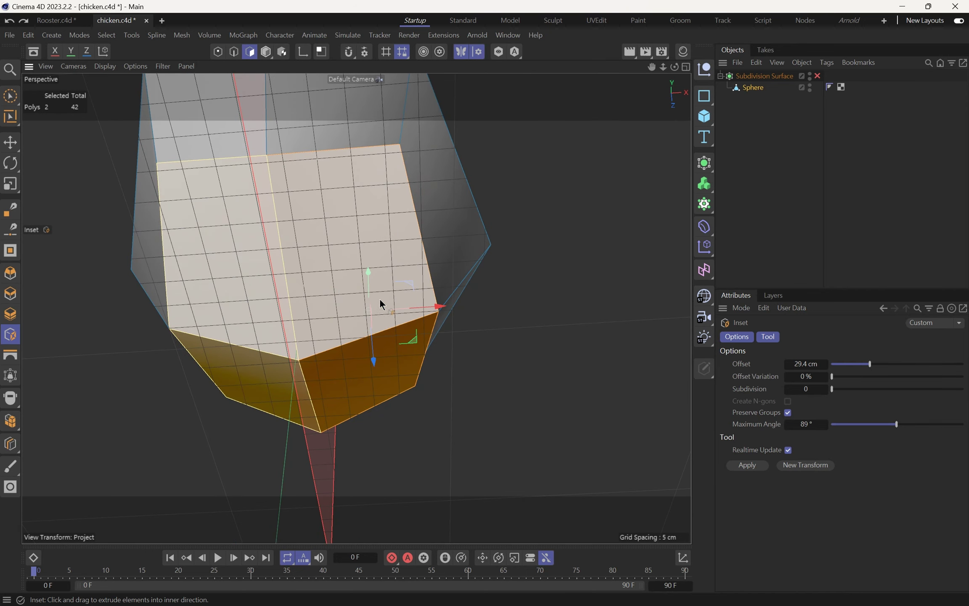
# - Turn off symmetry and inset the two selected underside polygons by about 13.67 cm on one side only
pyautogui.keyDown('alt'); pyautogui.moveTo(211, 302); pyautogui.dragTo(341, 207); pyautogui.keyUp('alt')
pyautogui.keyDown('alt'); pyautogui.moveTo(388, 240); pyautogui.dragTo(385, 276); pyautogui.keyUp('alt')
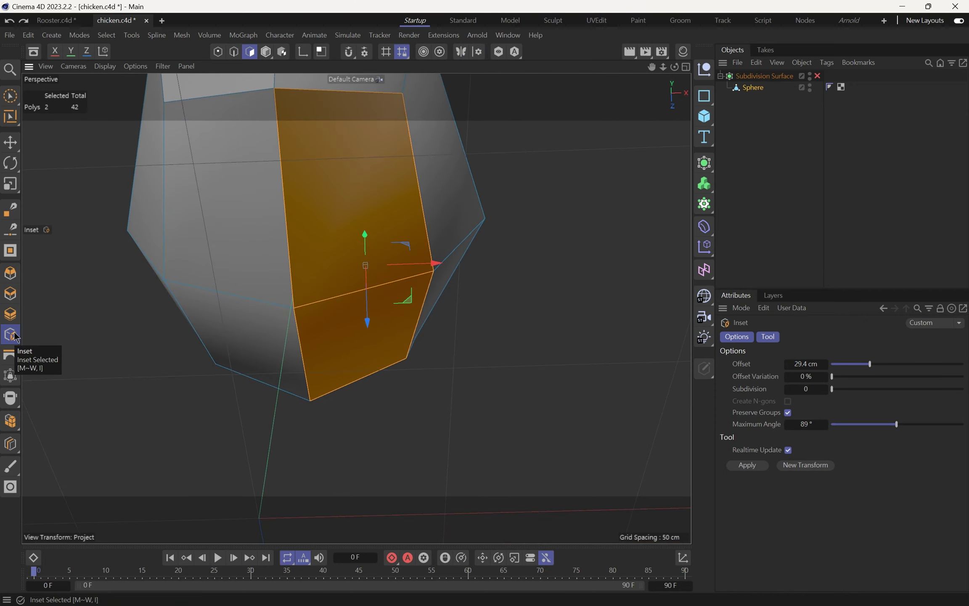
pyautogui.moveTo(601, 347)
pyautogui.mouseDown()
pyautogui.moveTo(566, 347)
pyautogui.moveTo(595, 345)
pyautogui.mouseUp()
pyautogui.keyDown('alt'); pyautogui.moveTo(391, 210); pyautogui.dragTo(385, 174); pyautogui.keyUp('alt')
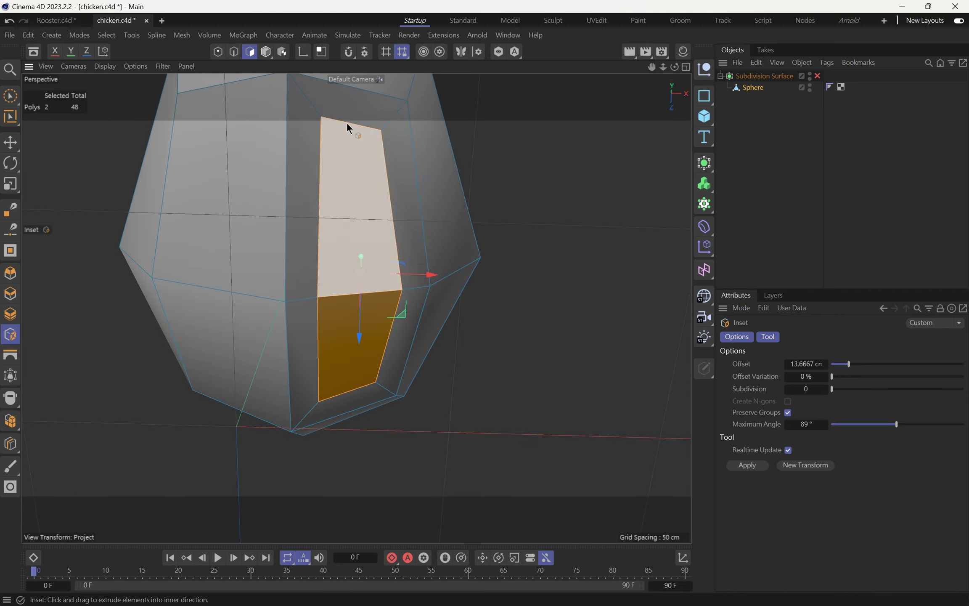
pyautogui.keyDown('alt'); pyautogui.moveTo(347, 218); pyautogui.dragTo(320, 303); pyautogui.keyUp('alt')
pyautogui.keyDown('alt'); pyautogui.moveTo(379, 258); pyautogui.dragTo(520, 297); pyautogui.keyUp('alt')
# - Round the outline of the two inset polygons with Fit Circle
pyautogui.rightClick(510, 284)
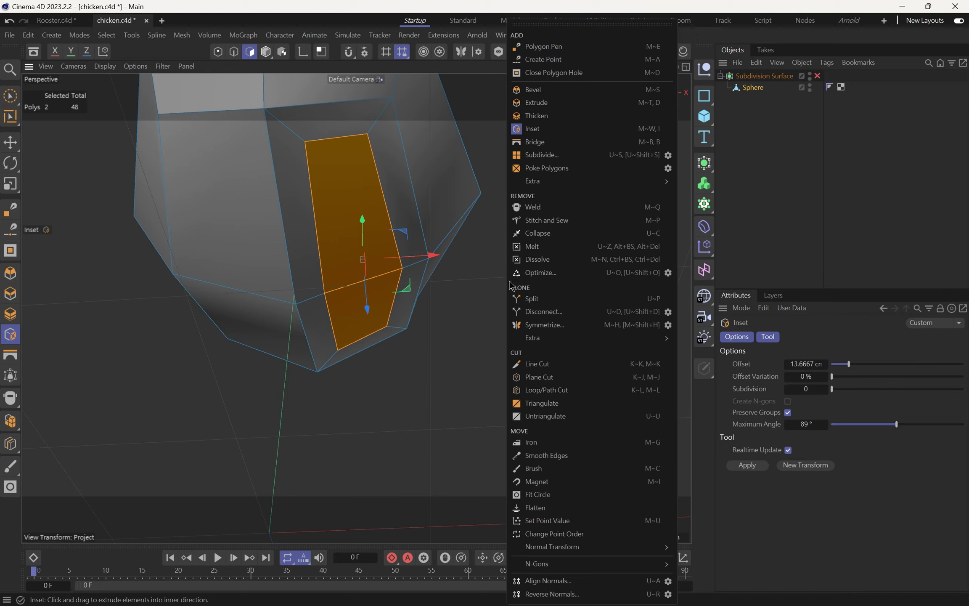
pyautogui.click(553, 495)
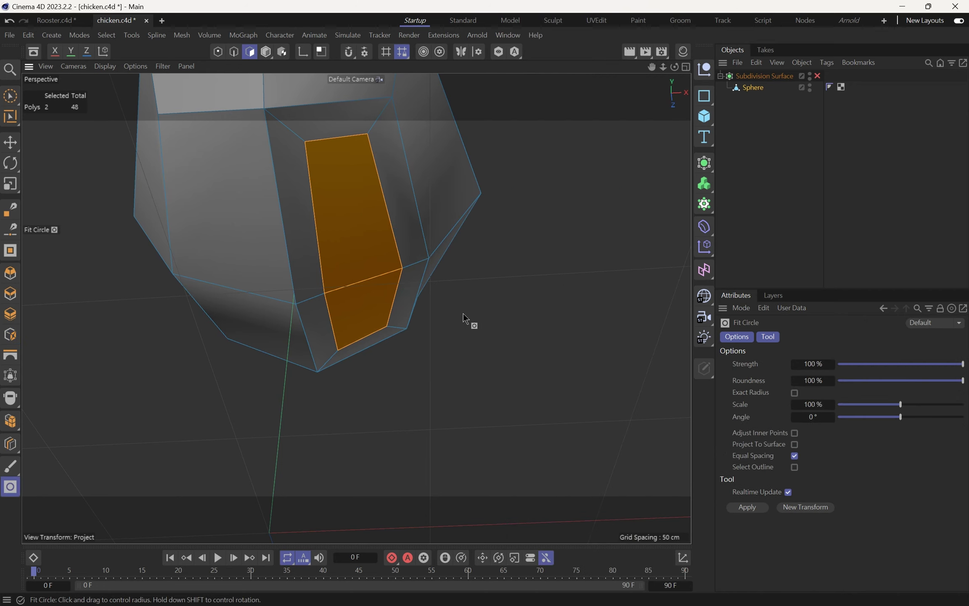
pyautogui.moveTo(458, 387); pyautogui.dragTo(366, 255)
# - Move the rounded polygons down and outward on the underside of the body to position the leg base
pyautogui.press('e')
pyautogui.moveTo(356, 217); pyautogui.dragTo(363, 244)
pyautogui.moveTo(424, 272); pyautogui.dragTo(435, 272)
pyautogui.keyDown('alt'); pyautogui.moveTo(359, 216); pyautogui.dragTo(394, 144); pyautogui.keyUp('alt')
pyautogui.moveTo(357, 361); pyautogui.dragTo(357, 352)
pyautogui.keyDown('alt'); pyautogui.moveTo(352, 293); pyautogui.dragTo(351, 249); pyautogui.keyUp('alt')
pyautogui.moveTo(360, 364); pyautogui.dragTo(359, 359)
pyautogui.keyDown('alt'); pyautogui.moveTo(355, 270); pyautogui.dragTo(401, 315); pyautogui.keyUp('alt')
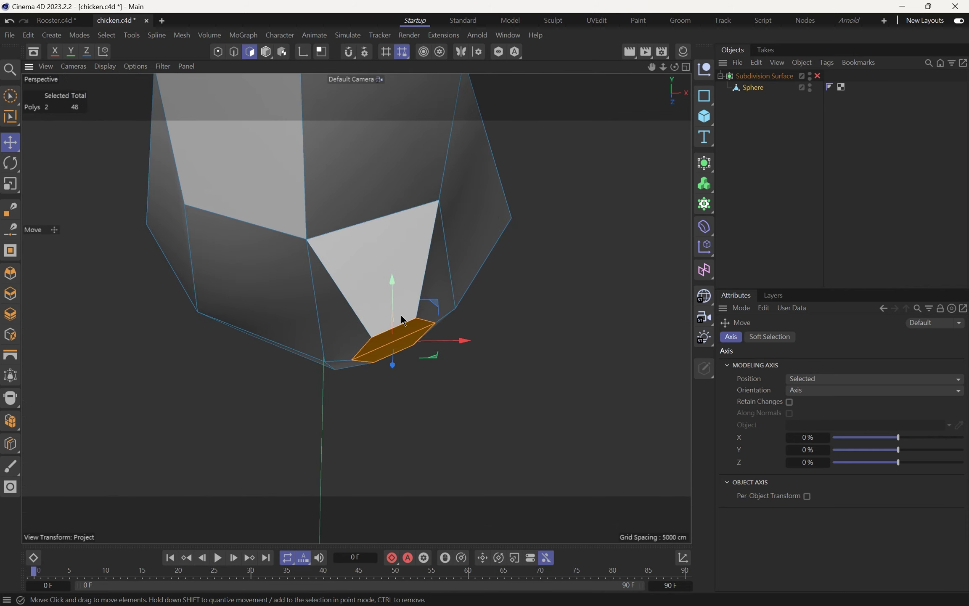
# - Symmetrize the mesh with the current settings to copy the rounded leg base to the other half of the underside
pyautogui.keyDown('alt'); pyautogui.moveTo(273, 329); pyautogui.dragTo(257, 309); pyautogui.keyUp('alt')
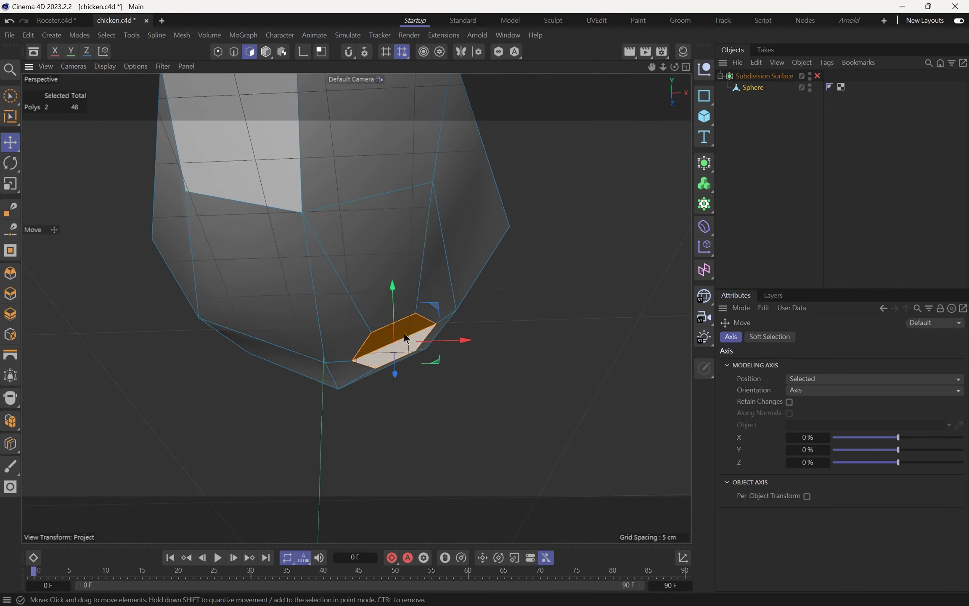
pyautogui.rightClick(437, 273)
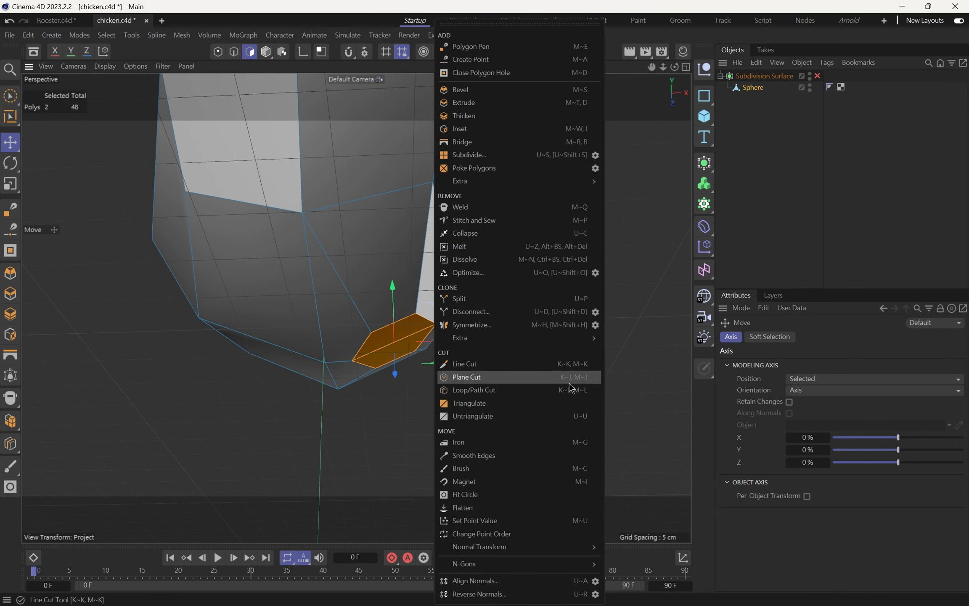
pyautogui.click(506, 329)
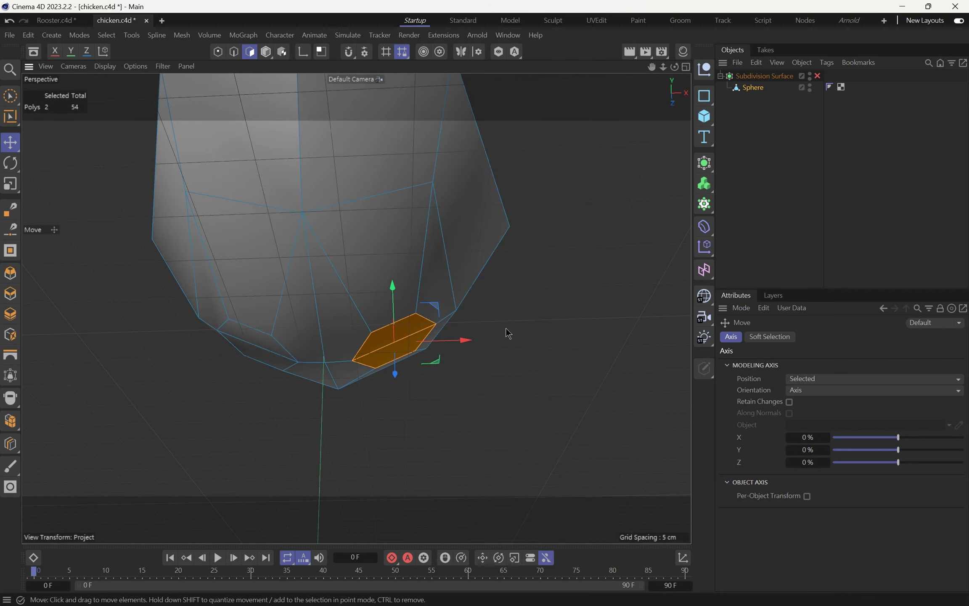
pyautogui.keyDown('alt'); pyautogui.moveTo(336, 278); pyautogui.dragTo(334, 321); pyautogui.keyUp('alt')
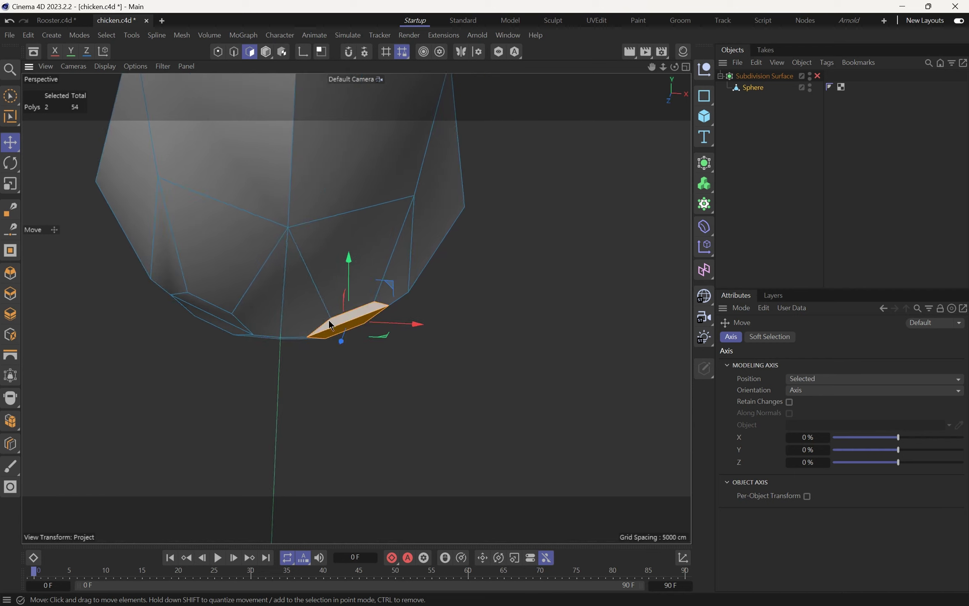
pyautogui.keyDown('alt'); pyautogui.moveTo(251, 299); pyautogui.dragTo(253, 324); pyautogui.keyUp('alt')
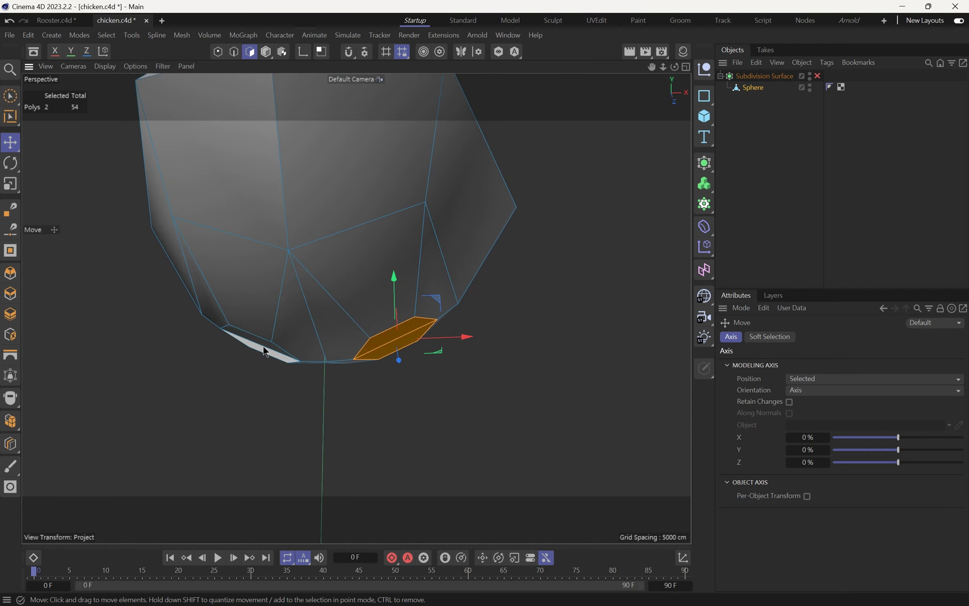
# - Undo the symmetrize and the one-sided leg base edits back to the plain underside polygons
pyautogui.hotkey('ctrl', 'z')
pyautogui.hotkey('ctrl', 'z')
pyautogui.hotkey('ctrl', 'z')
pyautogui.hotkey('ctrl', 'z')
pyautogui.hotkey('ctrl', 'z')
pyautogui.hotkey('ctrl', 'z')
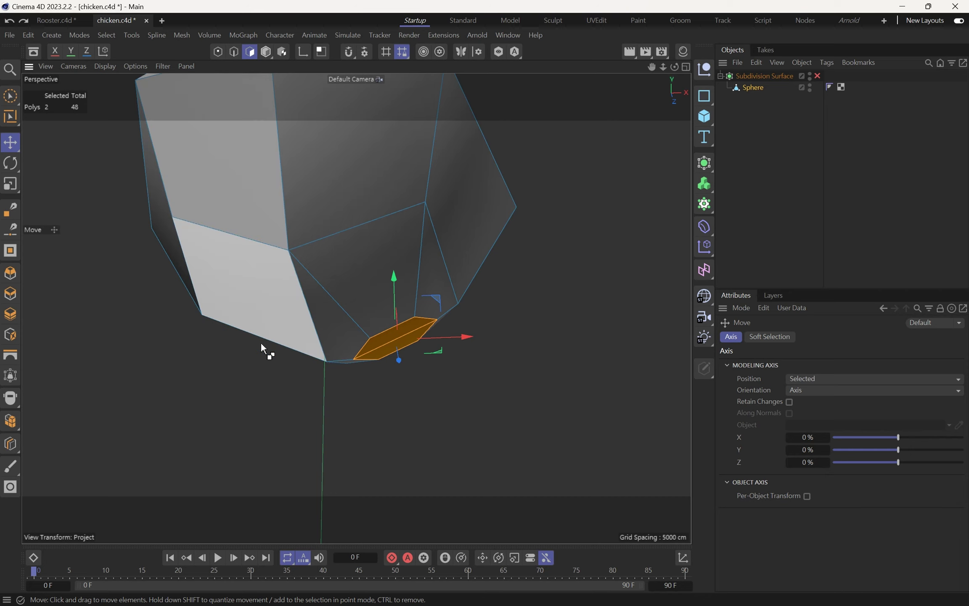
# - Select the two underside polygons on the opposite half of the body and inset them by about 14.07 cm
pyautogui.keyDown('alt'); pyautogui.moveTo(256, 343); pyautogui.dragTo(306, 306); pyautogui.keyUp('alt')
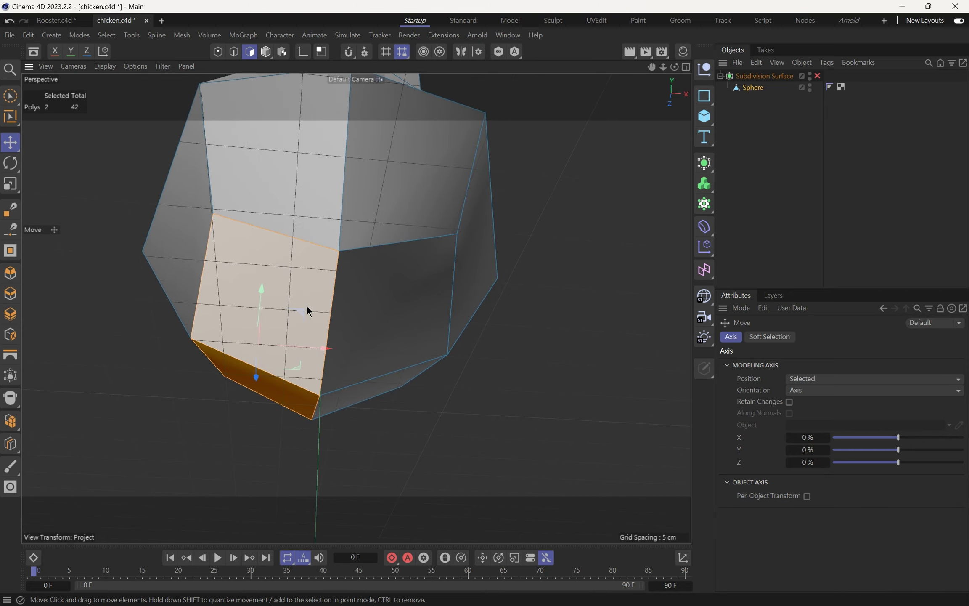
pyautogui.press('m')
pyautogui.click(16, 338)
pyautogui.moveTo(271, 377); pyautogui.dragTo(191, 388)
# - Round the inset polygons with Fit Circle at a scale of about 44.47 %
pyautogui.rightClick(190, 388)
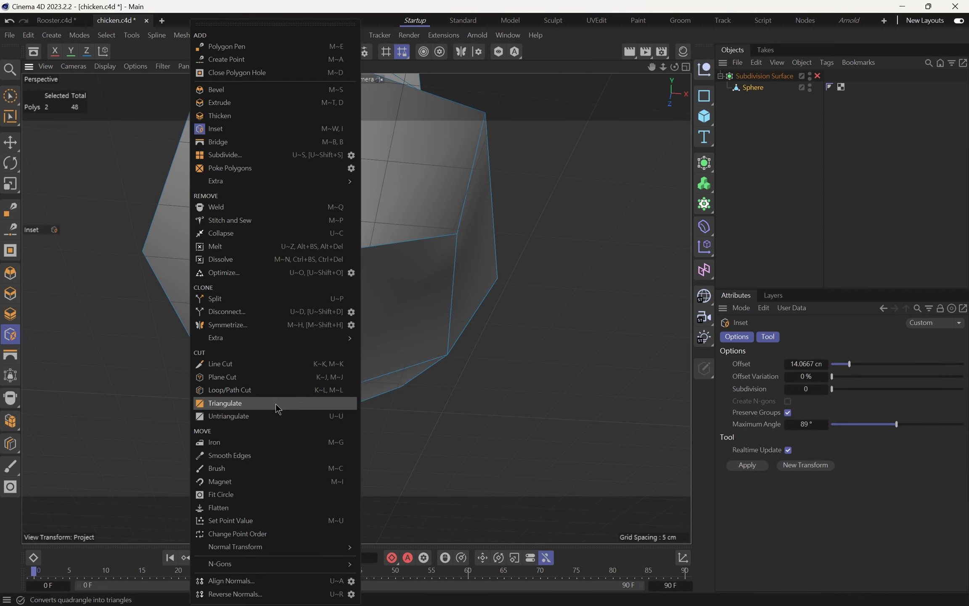
pyautogui.click(231, 495)
pyautogui.moveTo(330, 442); pyautogui.dragTo(282, 439)
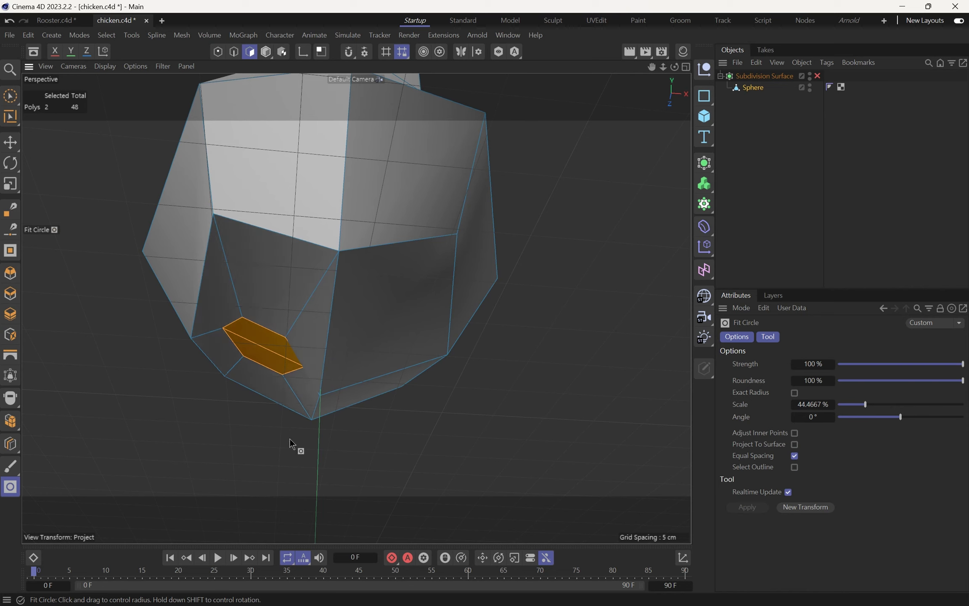
# - Toggle the axis coordinate system and shift the rounded polygons on the underside to position the leg base
pyautogui.press('e')
pyautogui.press('w')
pyautogui.moveTo(266, 297); pyautogui.dragTo(386, 320)
pyautogui.moveTo(192, 414); pyautogui.dragTo(179, 416)
# - Try symmetrizing the mesh with the default settings, and undo it
pyautogui.moveTo(216, 363)
pyautogui.keyDown('alt'); pyautogui.mouseDown()
pyautogui.moveTo(89, 436)
pyautogui.moveTo(278, 300)
pyautogui.moveTo(225, 354)
pyautogui.moveTo(234, 363)
pyautogui.moveTo(218, 379)
pyautogui.mouseUp(); pyautogui.keyUp('alt')
pyautogui.rightClick(219, 379)
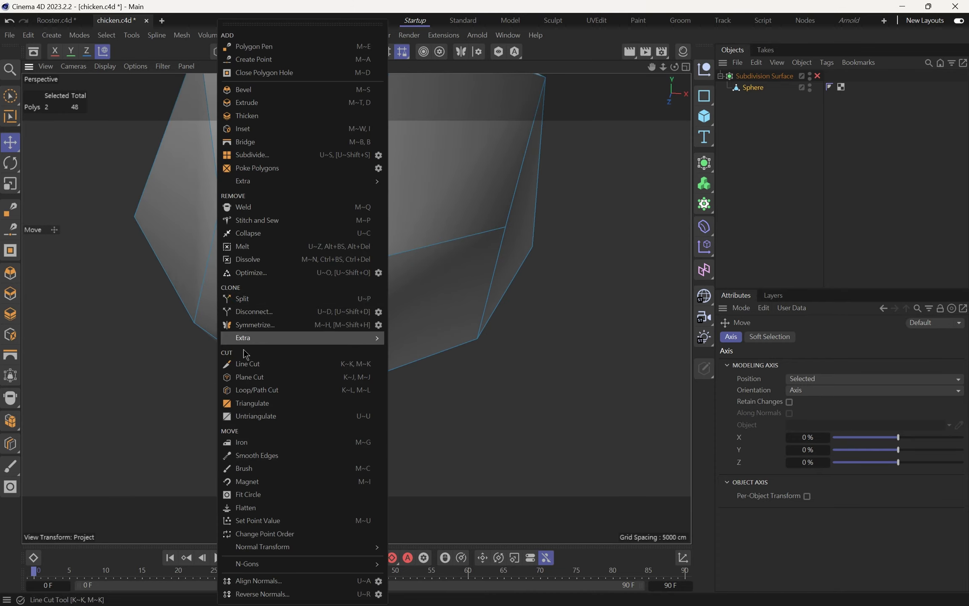
pyautogui.click(275, 322)
pyautogui.keyDown('alt'); pyautogui.moveTo(275, 326); pyautogui.dragTo(386, 401); pyautogui.keyUp('alt')
pyautogui.hotkey('ctrl', 'z')
# - Symmetrize the mesh with Planar type and the direction set to - to +, copying the leg base to the other half
pyautogui.scroll(-5, 302, 404)
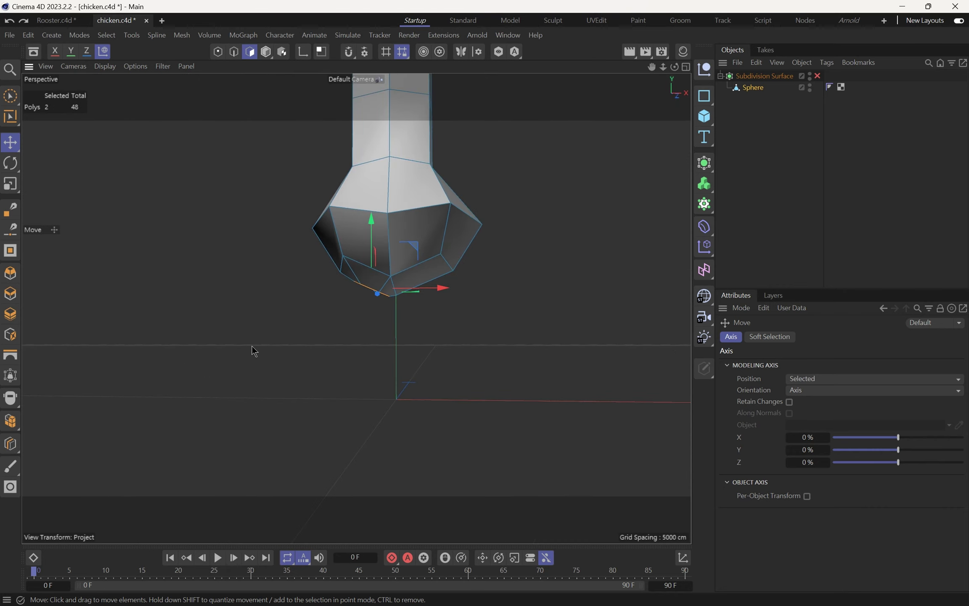
pyautogui.keyDown('alt'); pyautogui.moveTo(586, 389); pyautogui.dragTo(355, 256); pyautogui.keyUp('alt')
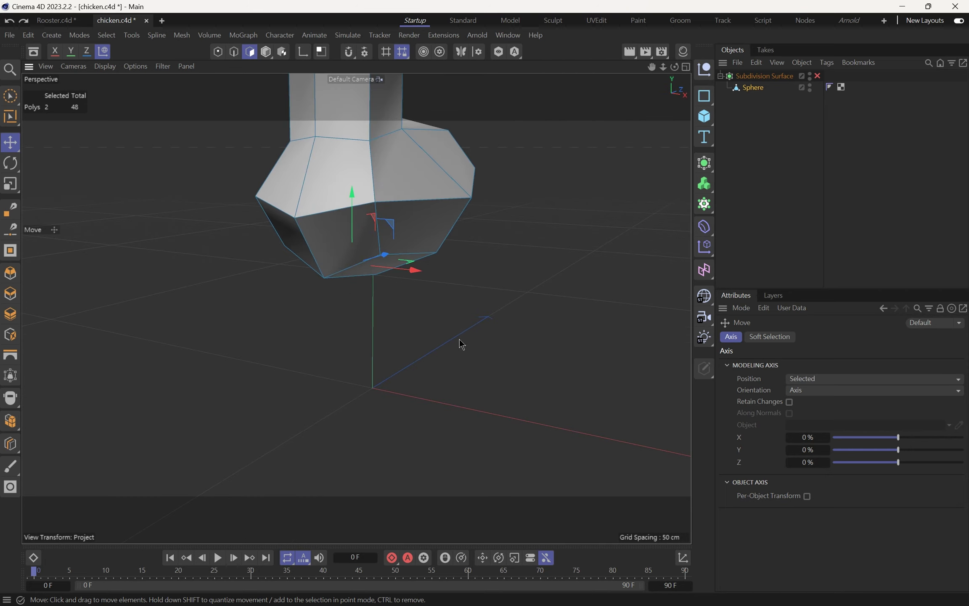
pyautogui.moveTo(566, 357)
pyautogui.keyDown('alt'); pyautogui.mouseDown()
pyautogui.moveTo(392, 204)
pyautogui.moveTo(367, 277)
pyautogui.mouseUp(); pyautogui.keyUp('alt')
pyautogui.rightClick(372, 286)
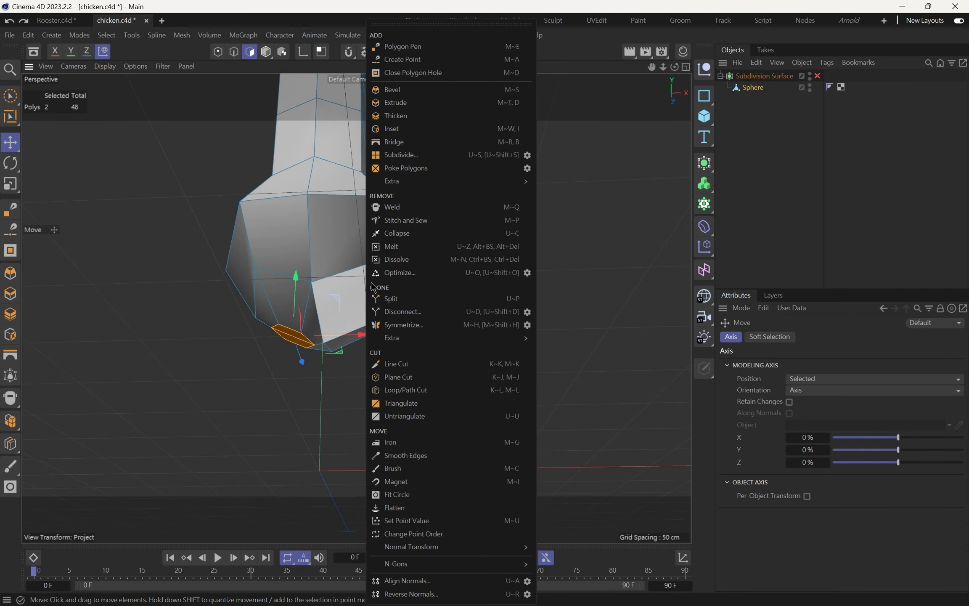
pyautogui.click(528, 325)
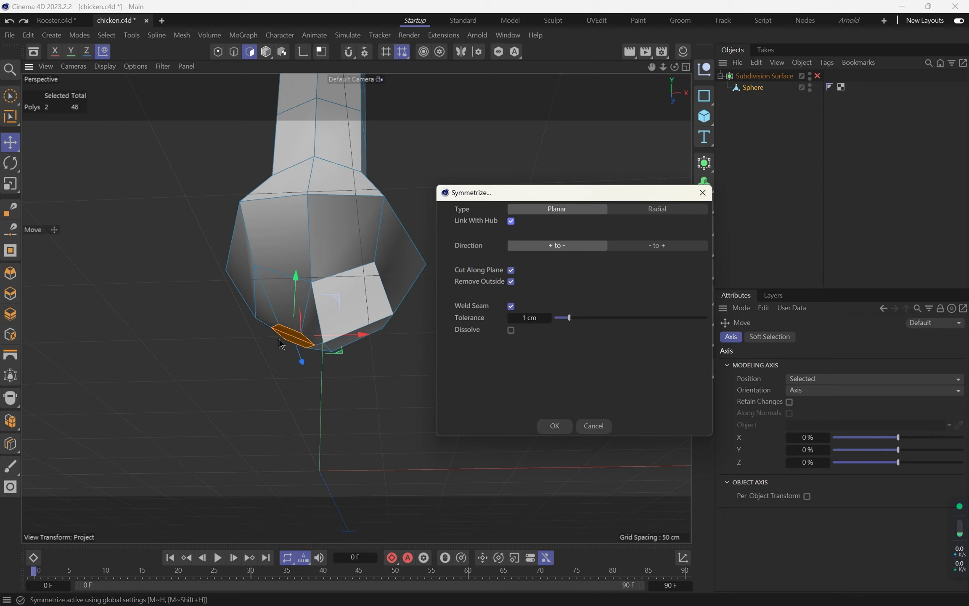
pyautogui.moveTo(563, 196); pyautogui.dragTo(545, 197)
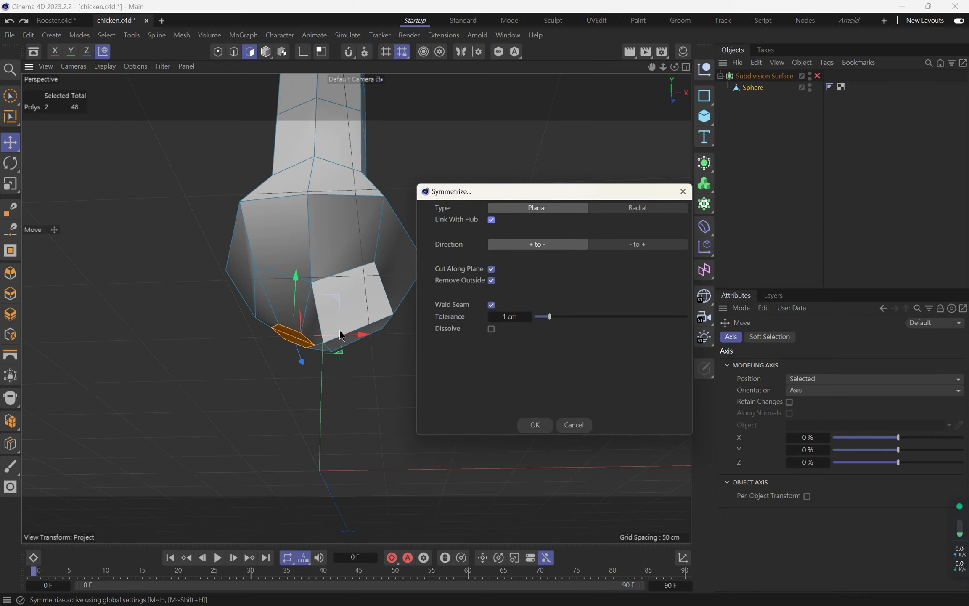
pyautogui.moveTo(588, 198); pyautogui.dragTo(592, 204)
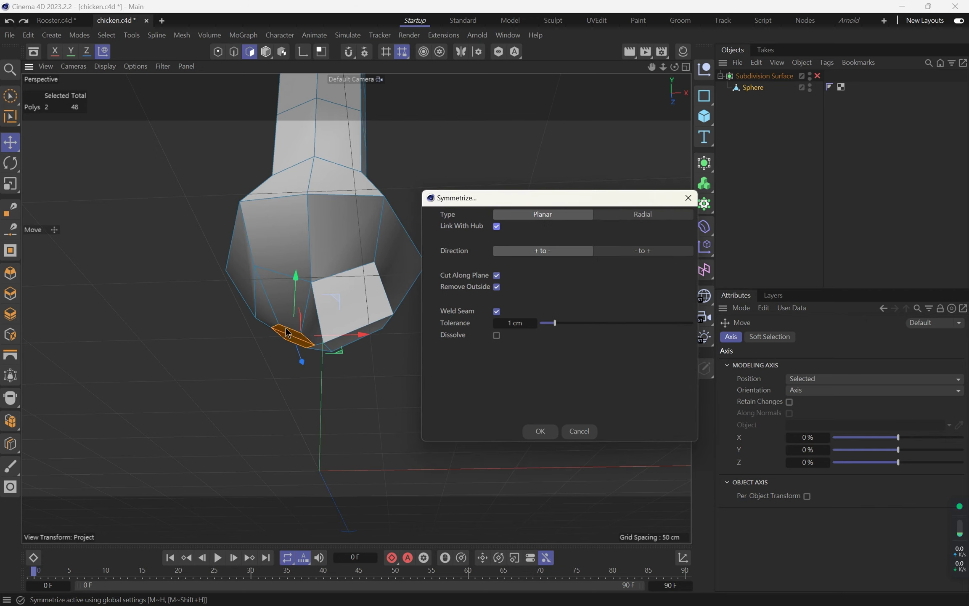
pyautogui.click(637, 254)
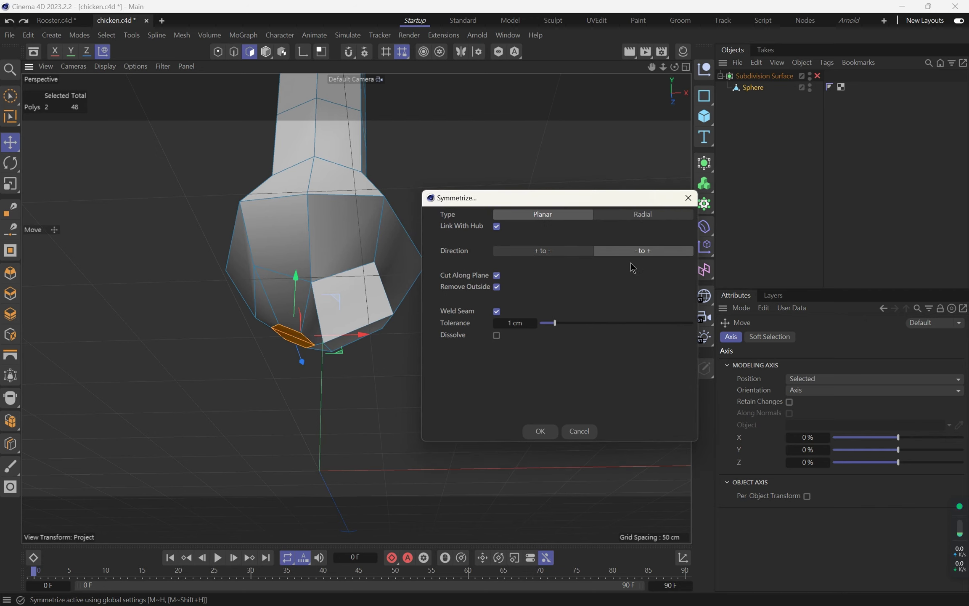
pyautogui.click(536, 434)
# - Turn on symmetry, select the two rounded polygons of the leg base and activate the Scale tool
pyautogui.moveTo(364, 312)
pyautogui.keyDown('alt'); pyautogui.mouseDown()
pyautogui.moveTo(381, 225)
pyautogui.moveTo(321, 343)
pyautogui.moveTo(361, 313)
pyautogui.moveTo(378, 328)
pyautogui.moveTo(331, 319)
pyautogui.moveTo(348, 304)
pyautogui.moveTo(394, 323)
pyautogui.moveTo(367, 344)
pyautogui.mouseUp(); pyautogui.keyUp('alt')
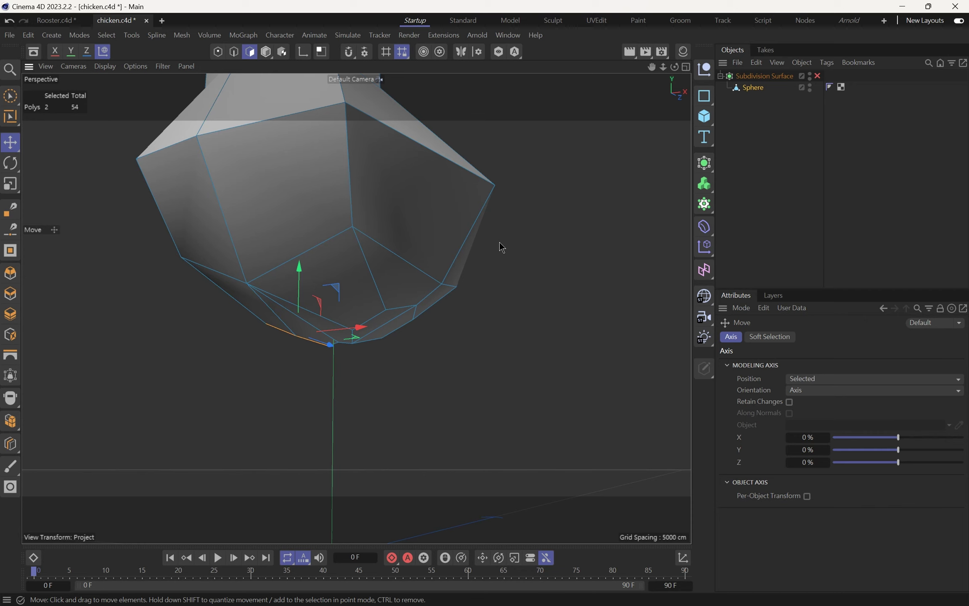
pyautogui.hotkey('alt', 'w')
pyautogui.keyDown('alt'); pyautogui.moveTo(360, 189); pyautogui.dragTo(364, 269, button='middle'); pyautogui.keyUp('alt')
pyautogui.keyDown('alt'); pyautogui.moveTo(364, 268); pyautogui.dragTo(528, 341); pyautogui.keyUp('alt')
pyautogui.click(384, 348)
pyautogui.keyDown('shift'); pyautogui.click(385, 358); pyautogui.keyUp('shift')
pyautogui.keyDown('alt'); pyautogui.moveTo(385, 359); pyautogui.dragTo(388, 354); pyautogui.keyUp('alt')
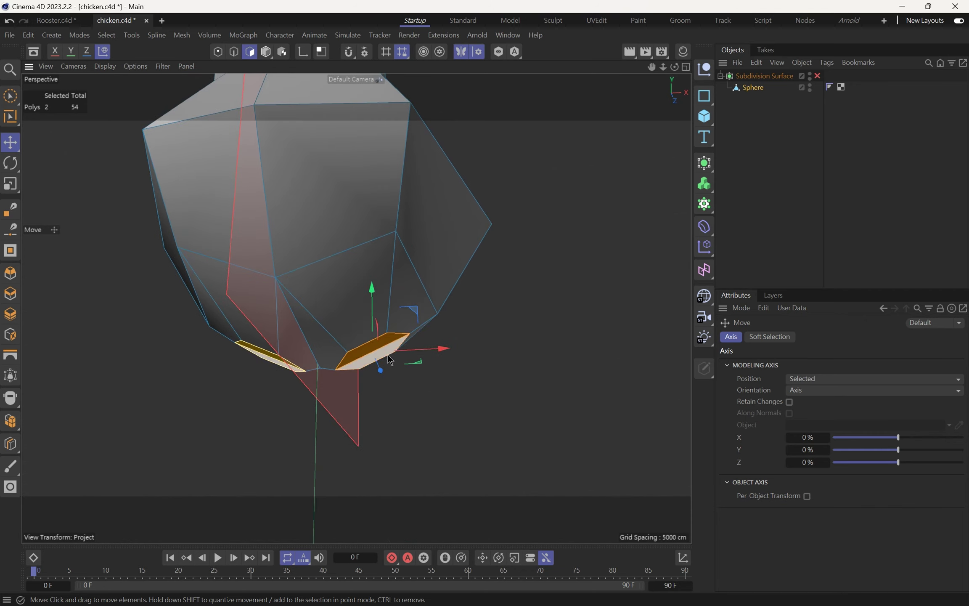
pyautogui.press('t')
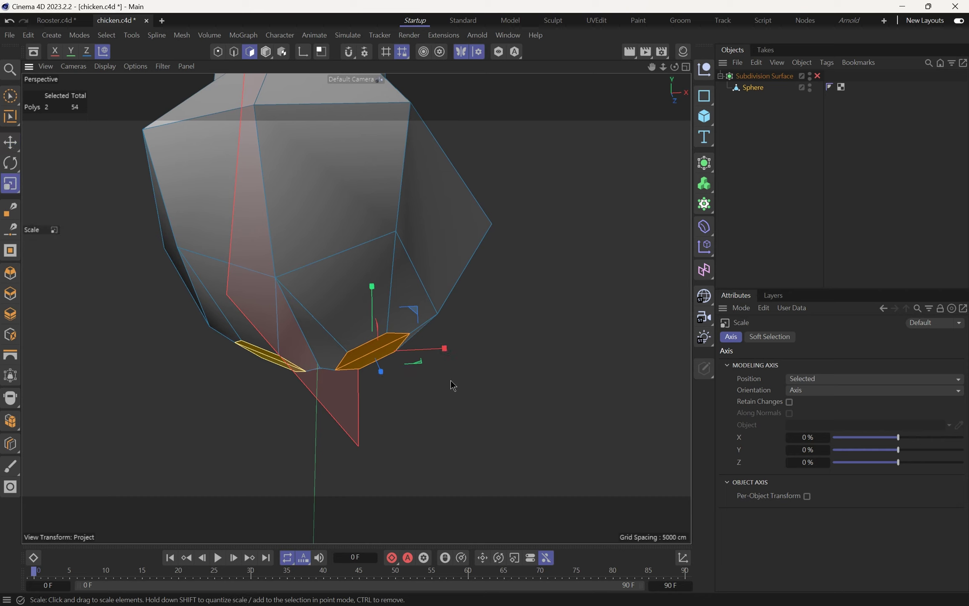
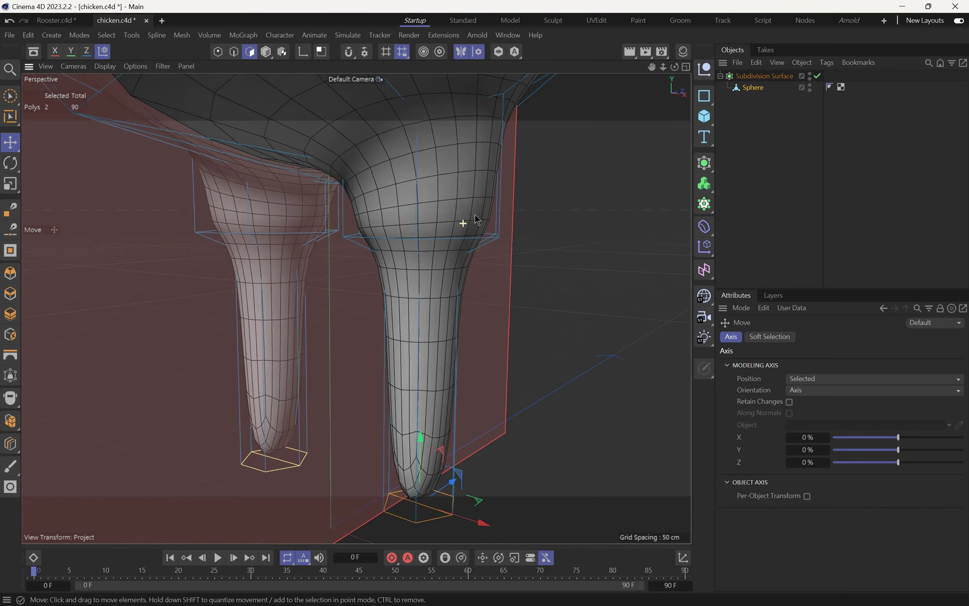
# - Add a loop cut near the lower edge of the thick upper leg and another at about 4.71 % on the thin shank just below it
pyautogui.click(399, 218)
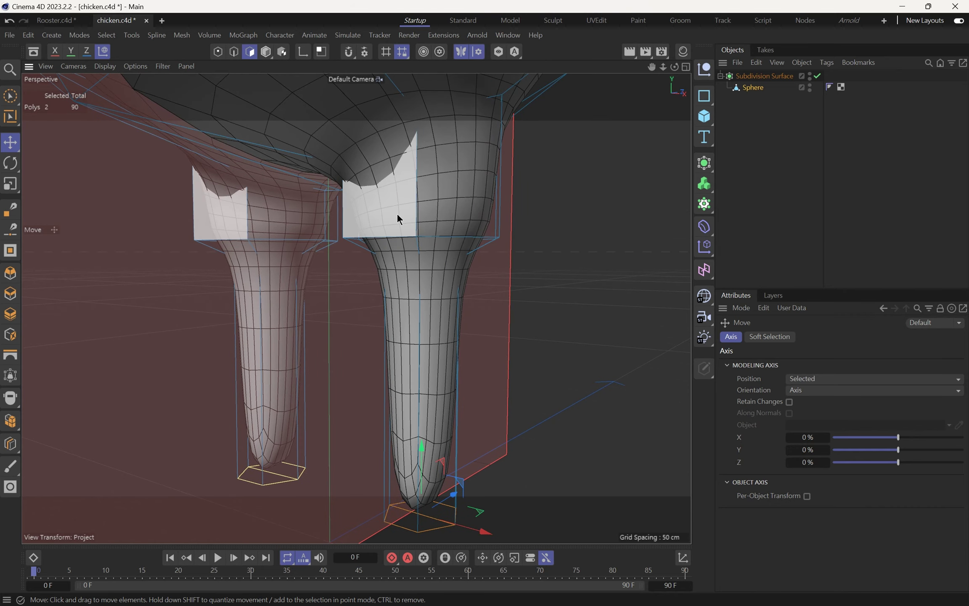
pyautogui.keyDown('alt'); pyautogui.moveTo(397, 212); pyautogui.dragTo(493, 214); pyautogui.keyUp('alt')
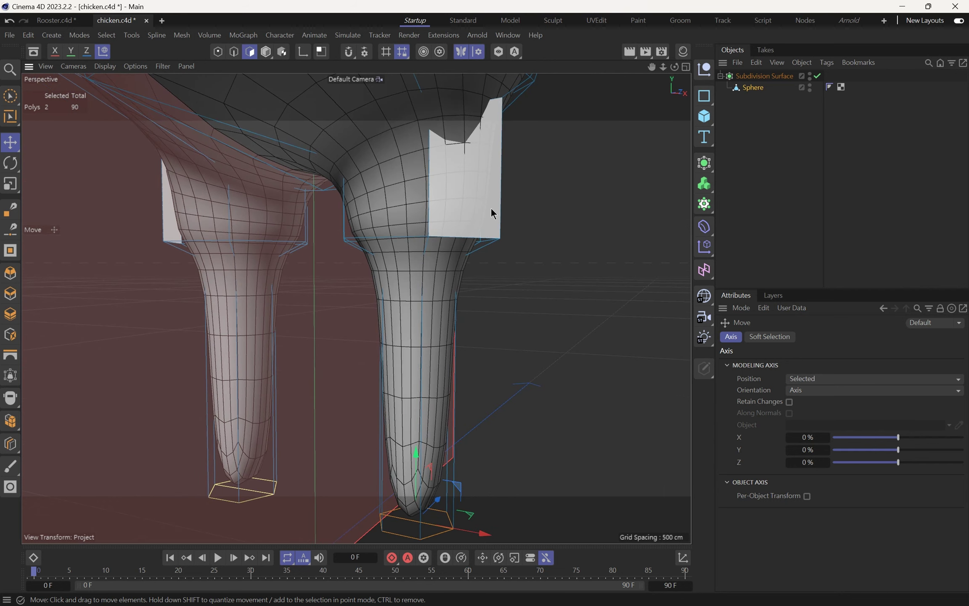
pyautogui.rightClick(493, 214)
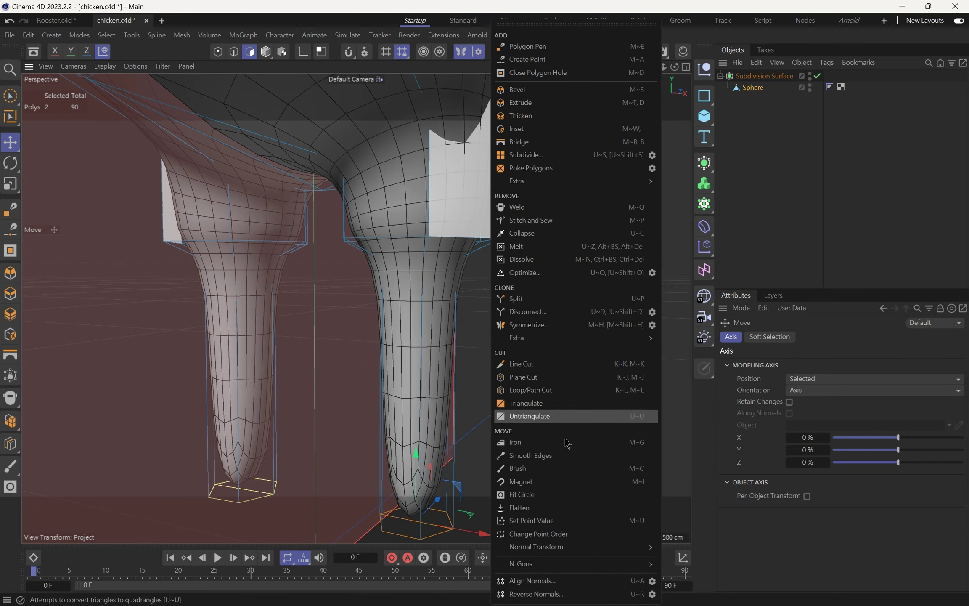
pyautogui.click(551, 392)
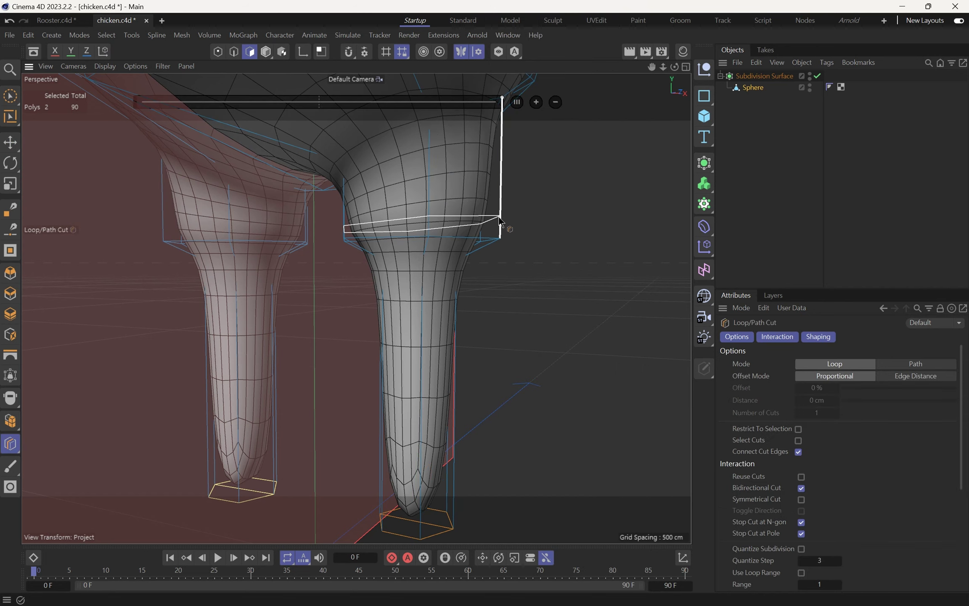
pyautogui.press('q')
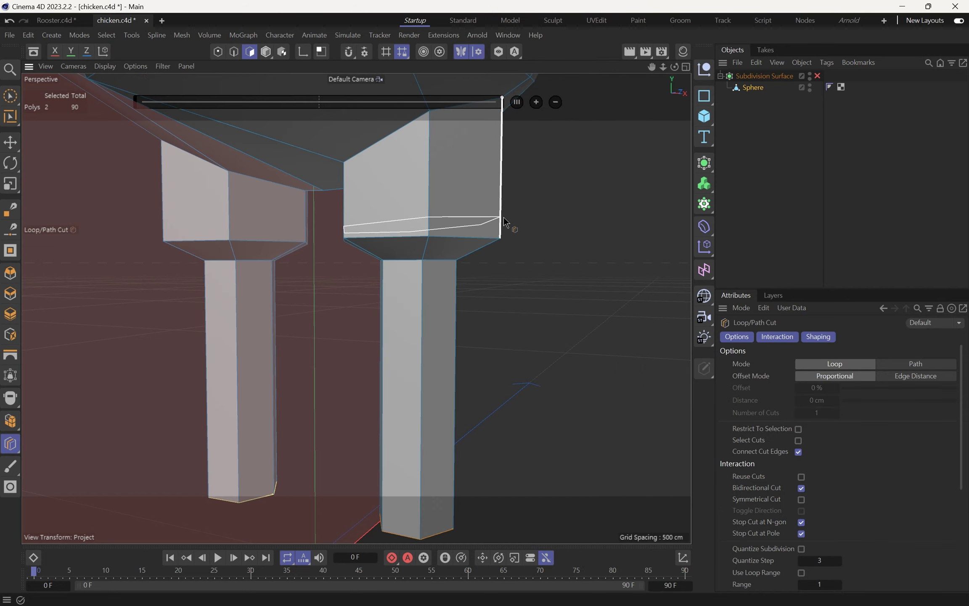
pyautogui.click(505, 222)
pyautogui.click(458, 274)
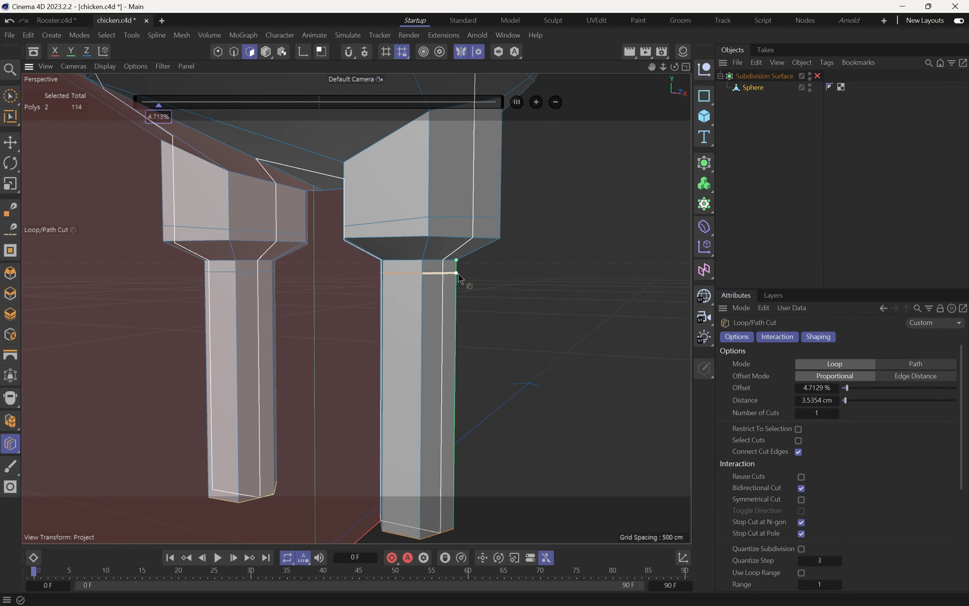
pyautogui.press('q')
pyautogui.keyDown('alt'); pyautogui.moveTo(440, 242); pyautogui.dragTo(364, 254); pyautogui.keyUp('alt')
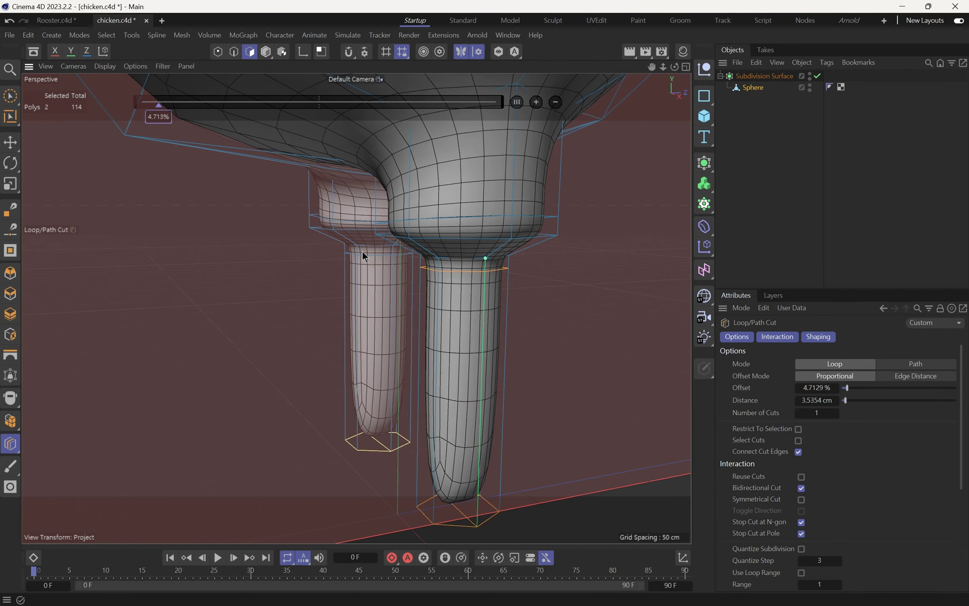
# - Space out the edge loops at the bottom of the upper leg, scaling the lowest loop narrower and moving it down
pyautogui.press('2')
pyautogui.press('e')
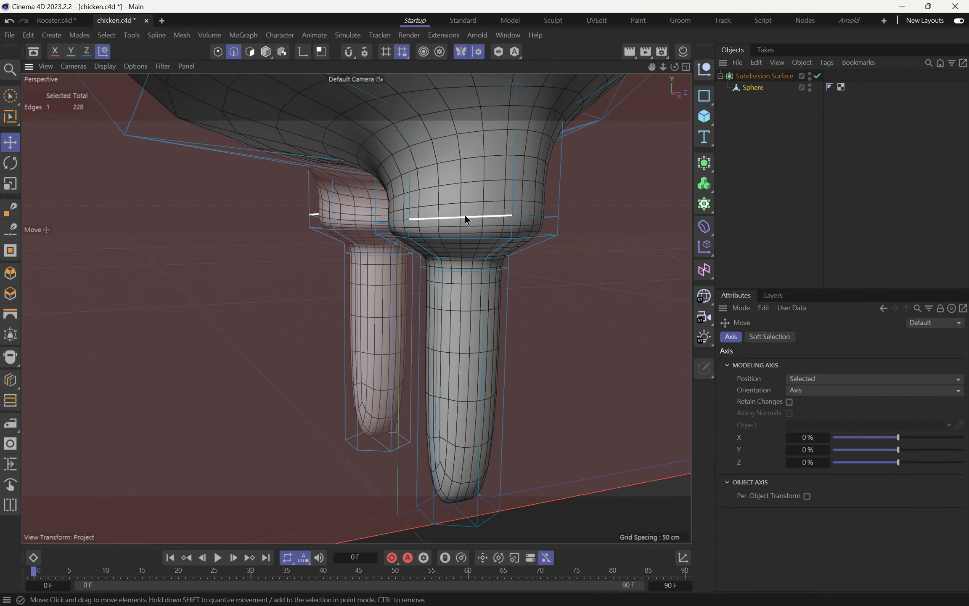
pyautogui.doubleClick(465, 215)
pyautogui.moveTo(464, 162); pyautogui.dragTo(464, 191)
pyautogui.press('r')
pyautogui.press('t')
pyautogui.moveTo(629, 249); pyautogui.dragTo(546, 248)
pyautogui.press('e')
pyautogui.moveTo(463, 184); pyautogui.dragTo(463, 195)
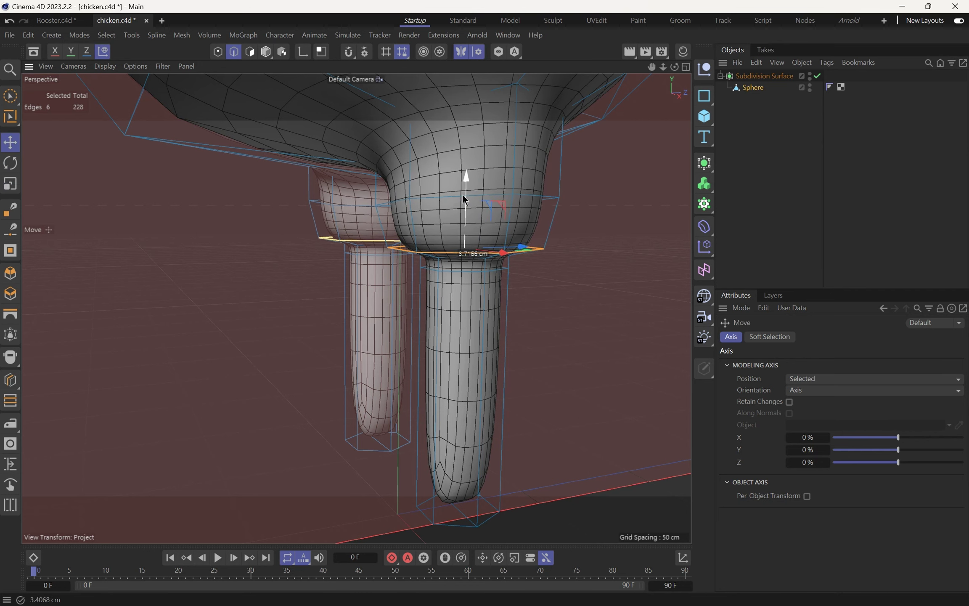
# - Examine the smoothed shape of both legs as a whole in model mode
pyautogui.moveTo(426, 225)
pyautogui.keyDown('alt'); pyautogui.mouseDown()
pyautogui.moveTo(460, 215)
pyautogui.moveTo(426, 198)
pyautogui.moveTo(429, 233)
pyautogui.mouseUp(); pyautogui.keyUp('alt')
pyautogui.doubleClick(597, 261)
pyautogui.click(598, 261)
pyautogui.keyDown('alt'); pyautogui.moveTo(537, 283); pyautogui.dragTo(440, 296, button='right'); pyautogui.keyUp('alt')
pyautogui.keyDown('alt'); pyautogui.moveTo(481, 353); pyautogui.dragTo(488, 285, button='middle'); pyautogui.keyUp('alt')
pyautogui.keyDown('alt'); pyautogui.moveTo(487, 285); pyautogui.dragTo(497, 269); pyautogui.keyUp('alt')
pyautogui.click(497, 268)
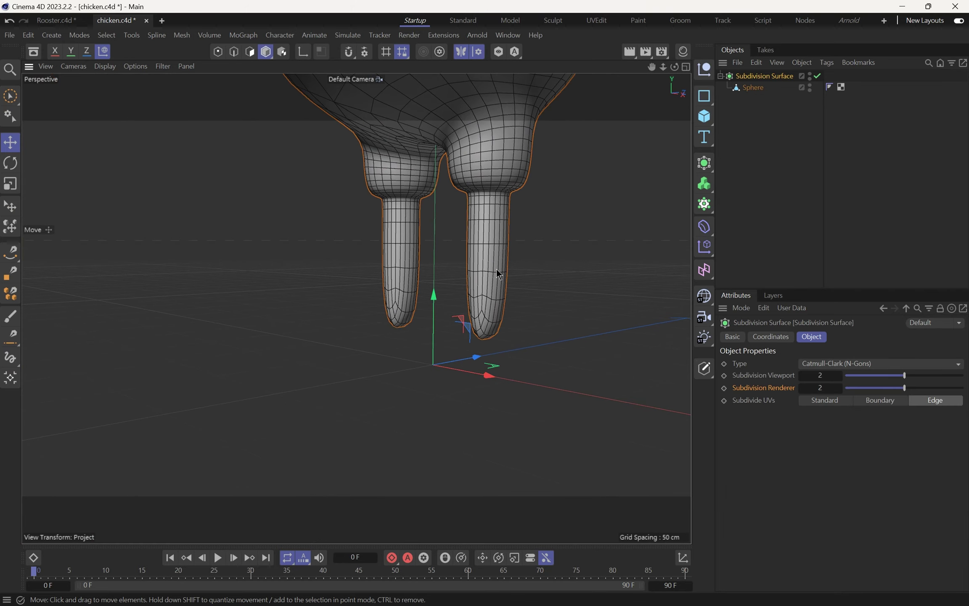
# - Turn off the Subdivision Surface, select the Sphere mesh and return to polygon editing
pyautogui.press('q')
pyautogui.keyDown('alt'); pyautogui.moveTo(497, 269); pyautogui.dragTo(519, 291, button='right'); pyautogui.keyUp('alt')
pyautogui.keyDown('alt'); pyautogui.moveTo(519, 290); pyautogui.dragTo(485, 297); pyautogui.keyUp('alt')
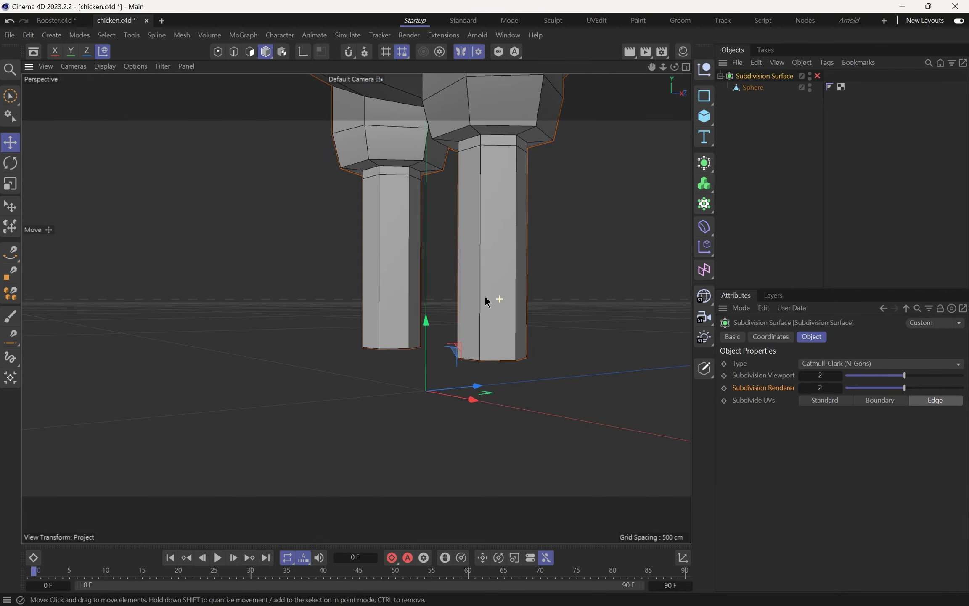
pyautogui.click(485, 308)
pyautogui.keyDown('alt'); pyautogui.moveTo(485, 308); pyautogui.dragTo(502, 313, button='right'); pyautogui.keyUp('alt')
pyautogui.moveTo(502, 304)
pyautogui.keyDown('alt'); pyautogui.mouseDown()
pyautogui.moveTo(502, 327)
pyautogui.moveTo(490, 301)
pyautogui.mouseUp(); pyautogui.keyUp('alt')
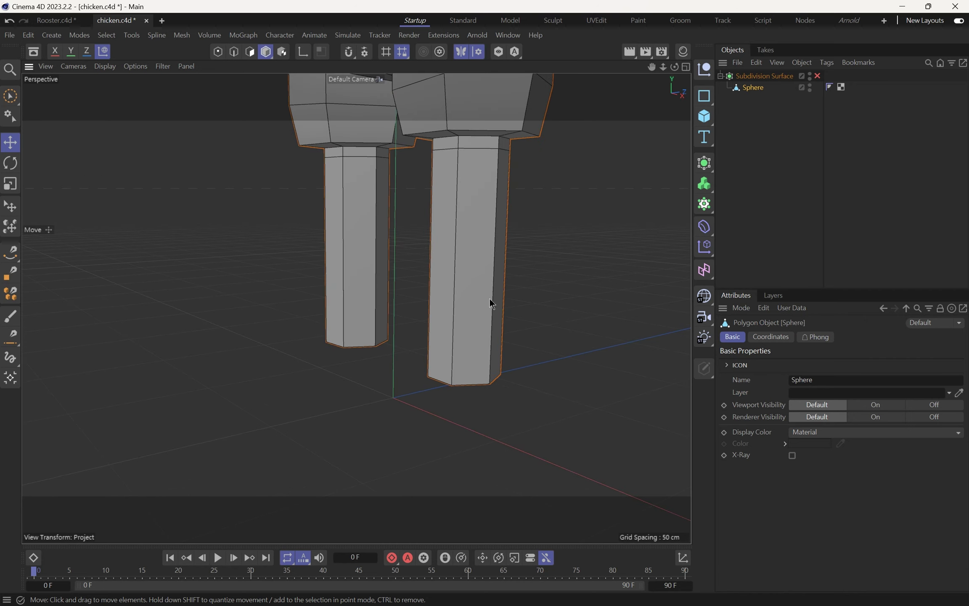
pyautogui.press('Return')
pyautogui.press('Return')
pyautogui.press('Return')
pyautogui.press('Return')
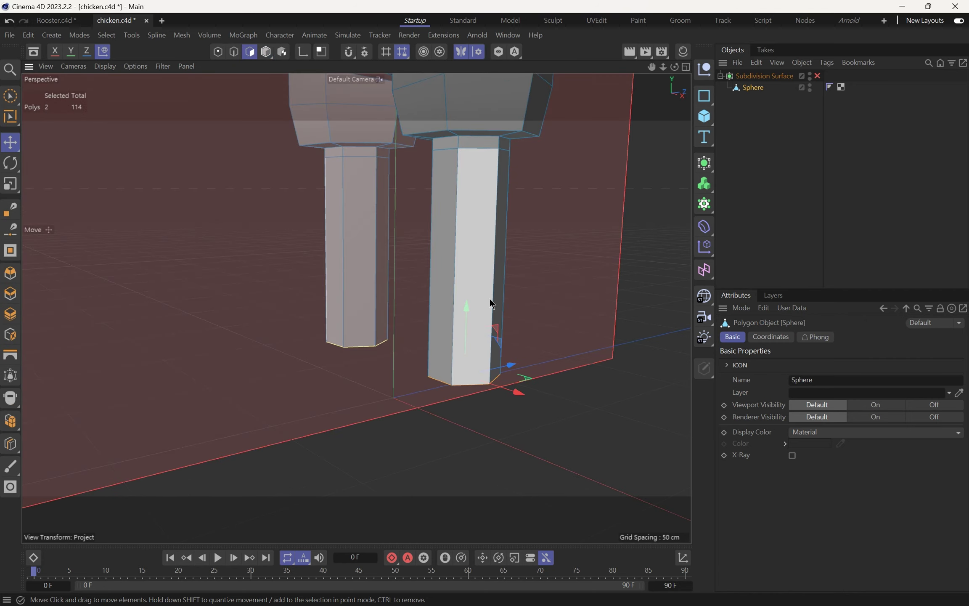
# - Add a loop cut around the thin shank near its lower end, at about 21.37 %
pyautogui.press('m')
pyautogui.press('l')
pyautogui.moveTo(486, 351)
pyautogui.keyDown('alt'); pyautogui.mouseDown()
pyautogui.moveTo(489, 335)
pyautogui.moveTo(479, 337)
pyautogui.moveTo(490, 349)
pyautogui.mouseUp(); pyautogui.keyUp('alt')
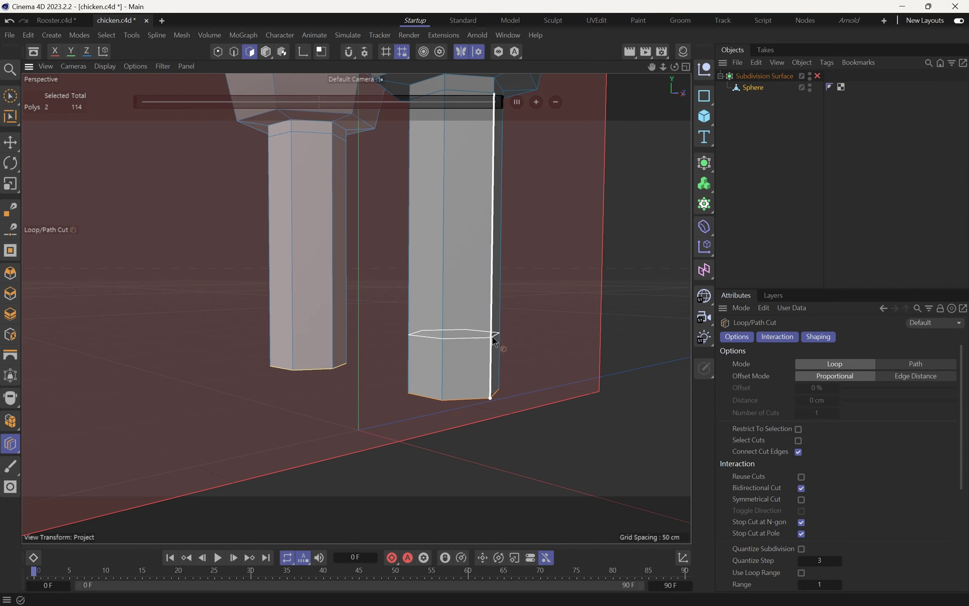
pyautogui.click(491, 330)
pyautogui.keyDown('alt'); pyautogui.moveTo(478, 335); pyautogui.dragTo(456, 354); pyautogui.keyUp('alt')
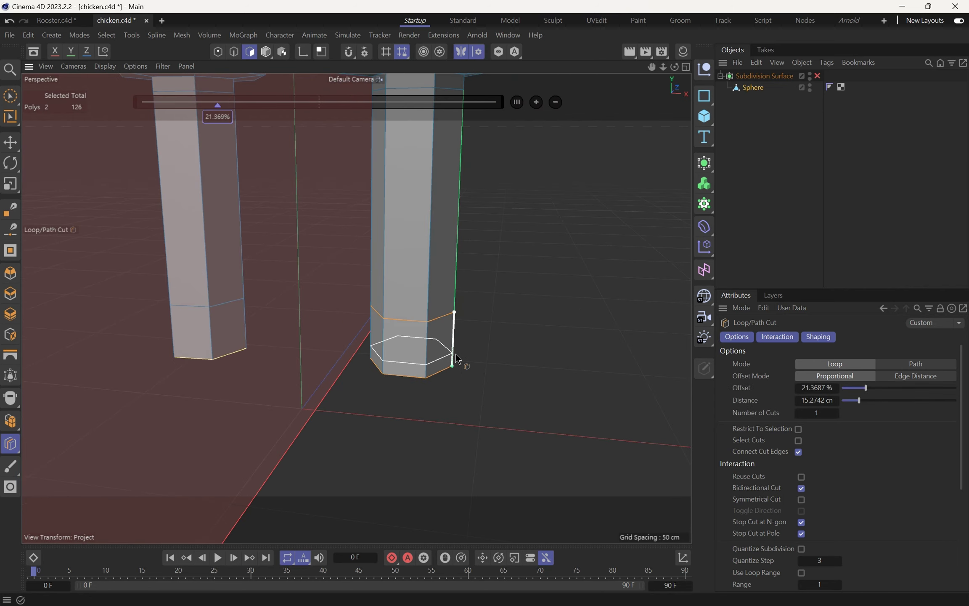
# - Extrude the three front faces of the shank's lowest band forward, then scale their ends flat along Z
pyautogui.press('e')
pyautogui.click(441, 334)
pyautogui.keyDown('shift'); pyautogui.click(402, 334); pyautogui.keyUp('shift')
pyautogui.keyDown('shift'); pyautogui.click(379, 335); pyautogui.keyUp('shift')
pyautogui.keyDown('alt'); pyautogui.moveTo(408, 325); pyautogui.dragTo(257, 351); pyautogui.keyUp('alt')
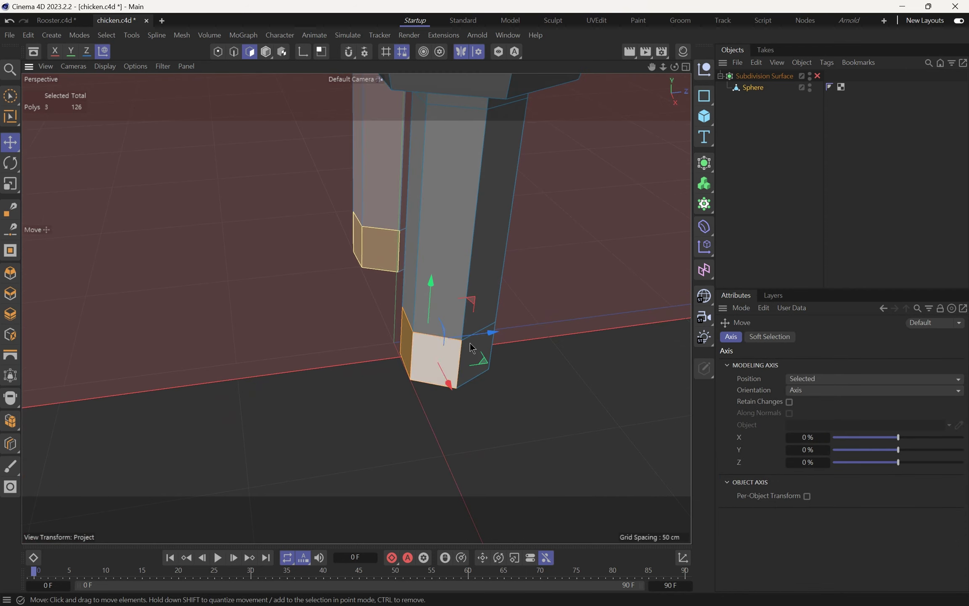
pyautogui.keyDown('ctrl'); pyautogui.moveTo(497, 332); pyautogui.dragTo(338, 354); pyautogui.keyUp('ctrl')
pyautogui.press('r')
pyautogui.press('t')
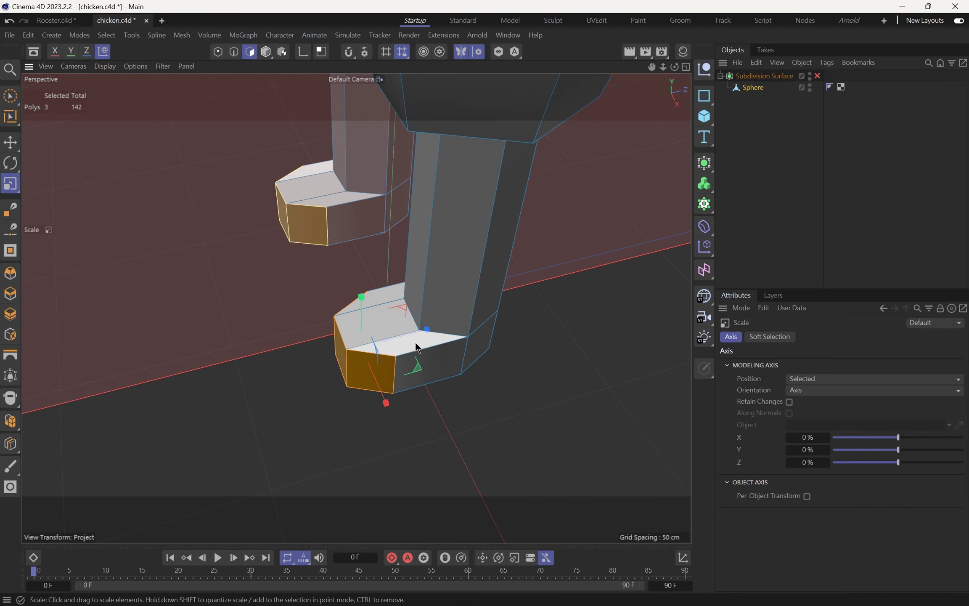
pyautogui.moveTo(426, 327); pyautogui.dragTo(453, 367)
# - Narrow the foot's middle front face along X, then scale all three front faces slightly along X
pyautogui.click(333, 348)
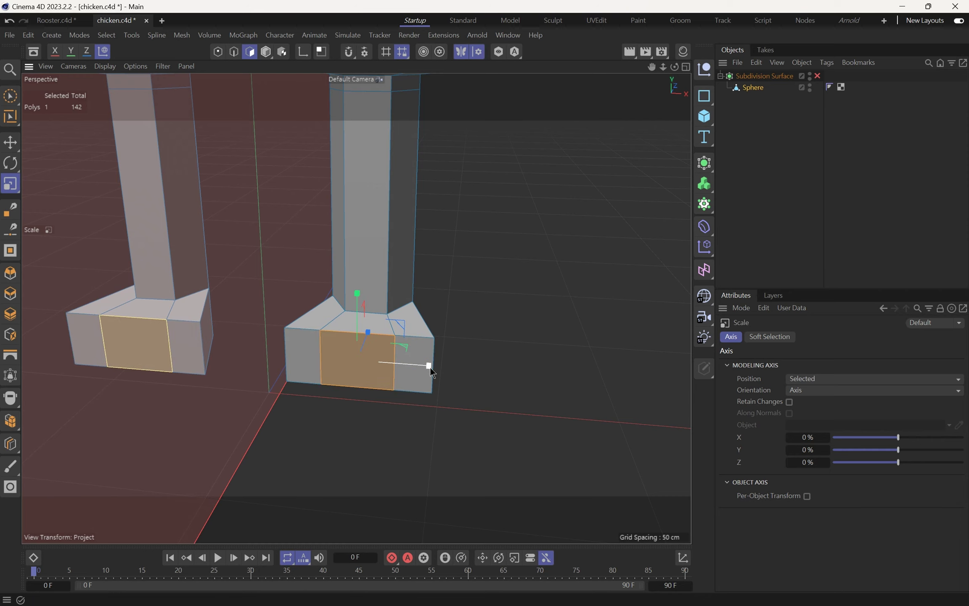
pyautogui.moveTo(410, 367); pyautogui.dragTo(408, 366)
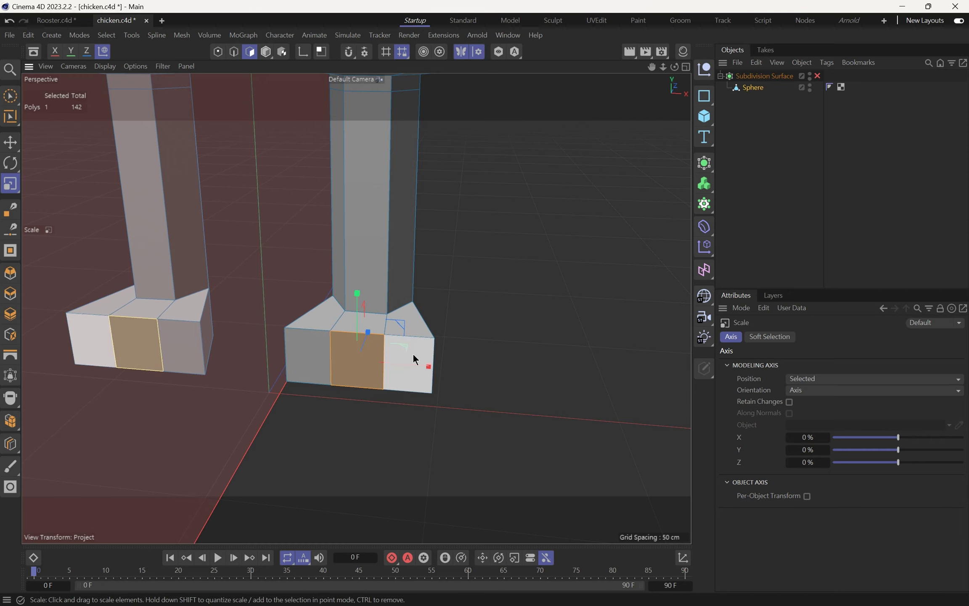
pyautogui.click(418, 353)
pyautogui.keyDown('shift'); pyautogui.click(311, 350); pyautogui.keyUp('shift')
pyautogui.keyDown('shift'); pyautogui.click(372, 355); pyautogui.keyUp('shift')
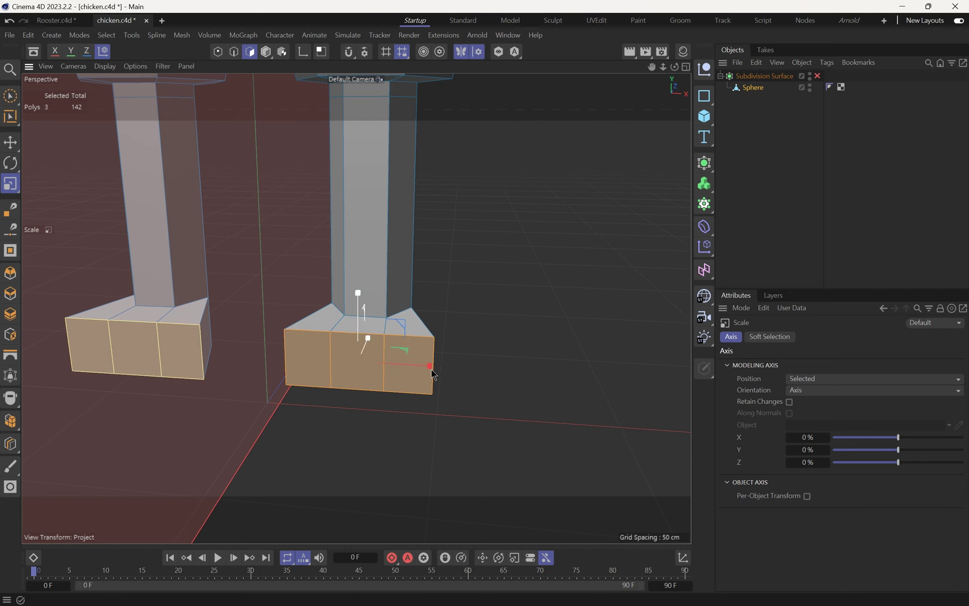
pyautogui.moveTo(430, 367); pyautogui.dragTo(425, 365)
pyautogui.press('e')
pyautogui.keyDown('alt'); pyautogui.moveTo(500, 341); pyautogui.dragTo(353, 376); pyautogui.keyUp('alt')
pyautogui.moveTo(406, 357)
pyautogui.keyDown('alt'); pyautogui.mouseDown()
pyautogui.moveTo(414, 349)
pyautogui.moveTo(402, 337)
pyautogui.mouseUp(); pyautogui.keyUp('alt')
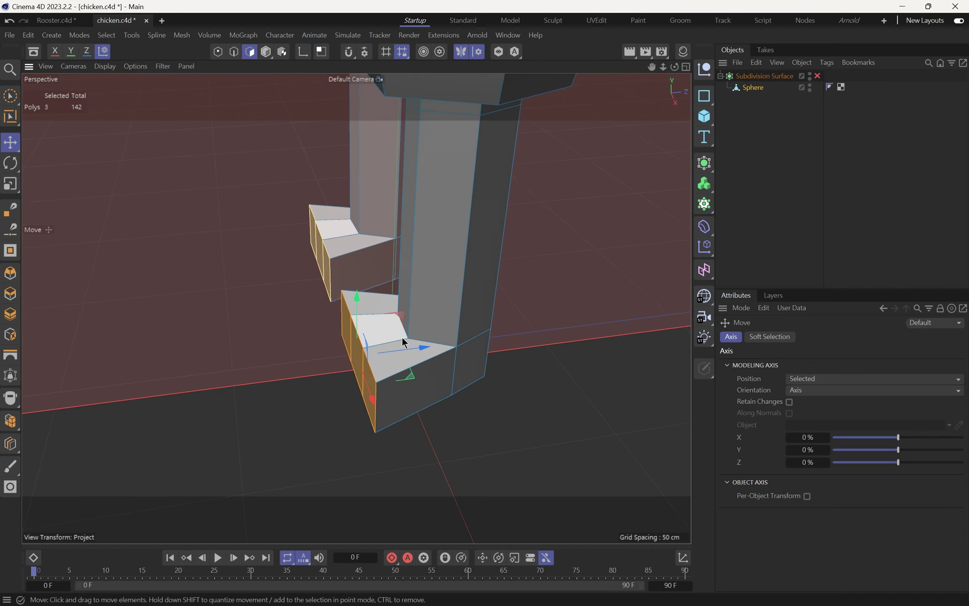
# - Extrude the three front faces as separate toes with an 18.8 cm offset, and turn on the Subdivision Surface
pyautogui.click(11, 294)
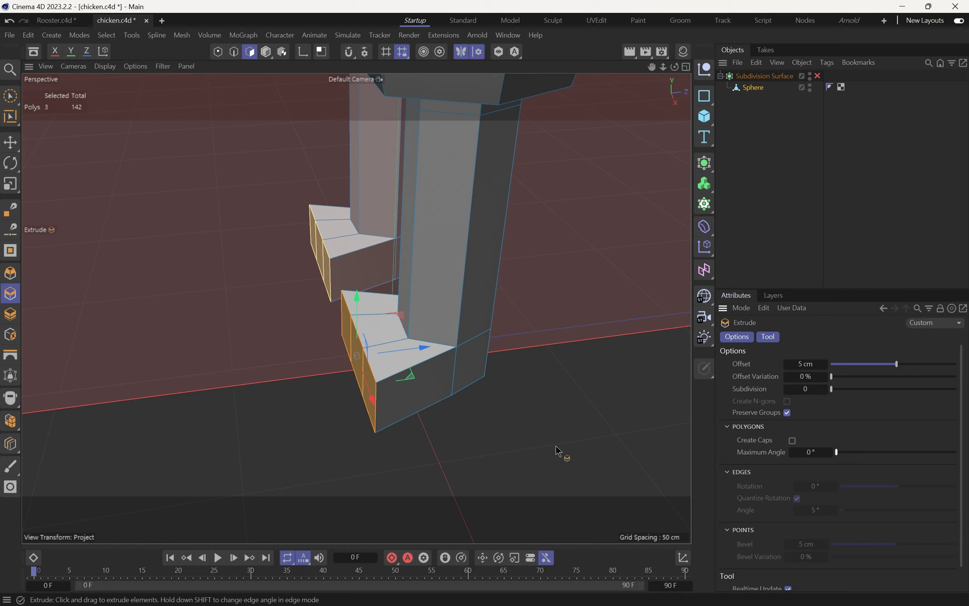
pyautogui.keyDown('alt'); pyautogui.moveTo(528, 425); pyautogui.dragTo(488, 369); pyautogui.keyUp('alt')
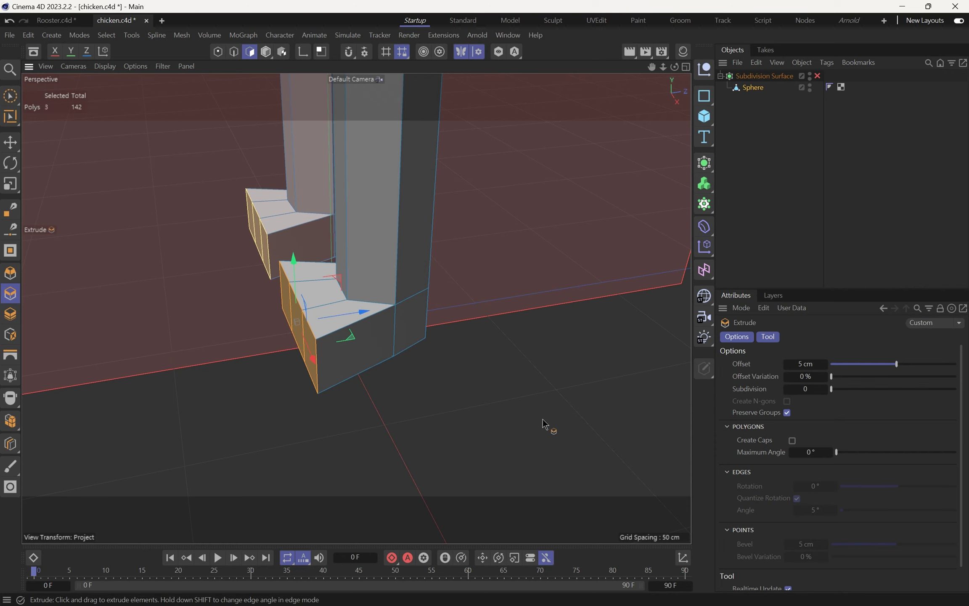
pyautogui.moveTo(508, 409); pyautogui.dragTo(552, 408)
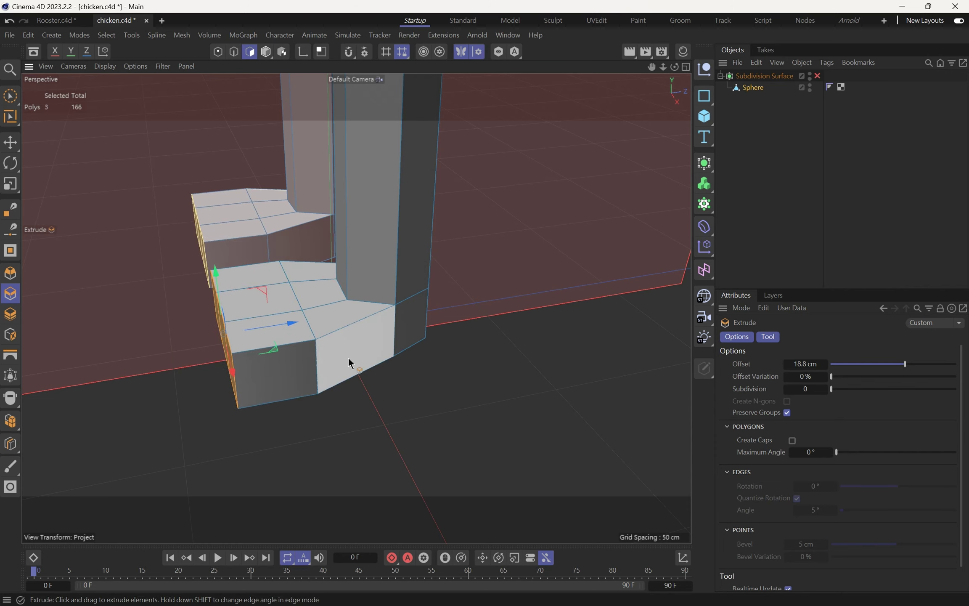
pyautogui.keyDown('alt'); pyautogui.moveTo(348, 356); pyautogui.dragTo(378, 341); pyautogui.keyUp('alt')
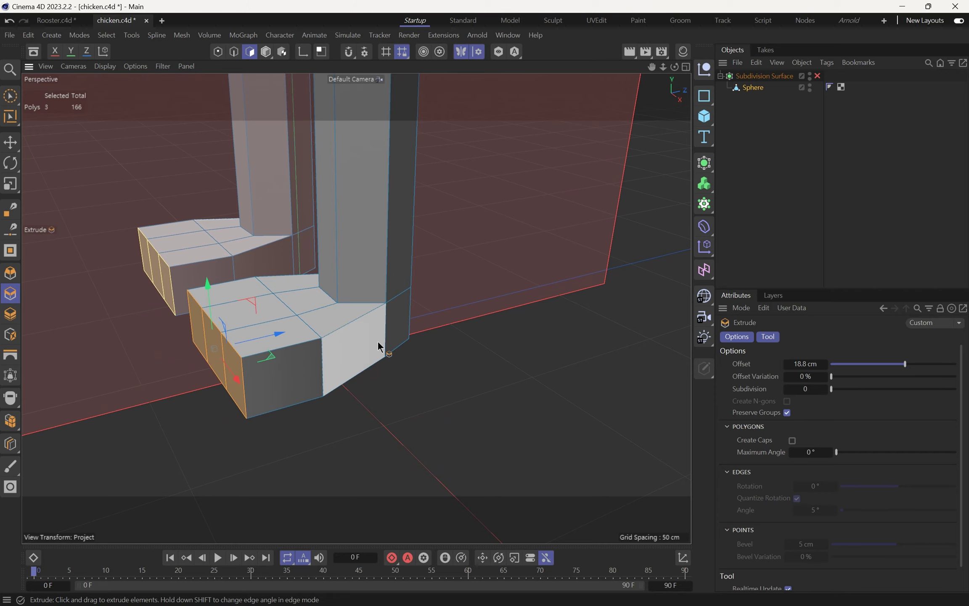
pyautogui.press('q')
pyautogui.keyDown('alt'); pyautogui.moveTo(489, 379); pyautogui.dragTo(297, 370); pyautogui.keyUp('alt')
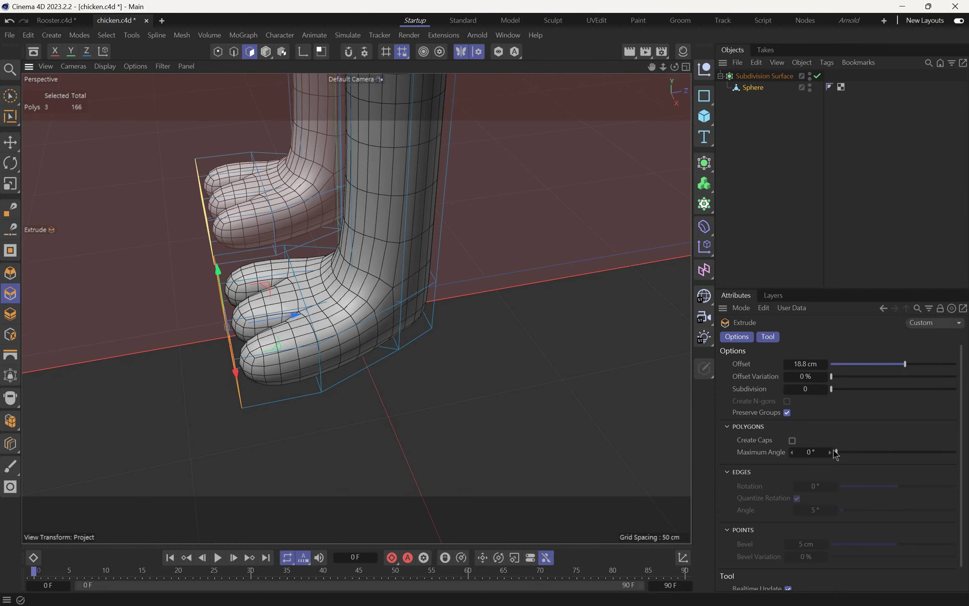
# - Try a Maximum Angle of 95° on the toe extrusion, then restore it to 0°
pyautogui.moveTo(838, 453); pyautogui.dragTo(900, 452)
pyautogui.keyDown('alt'); pyautogui.moveTo(411, 366); pyautogui.dragTo(381, 328); pyautogui.keyUp('alt')
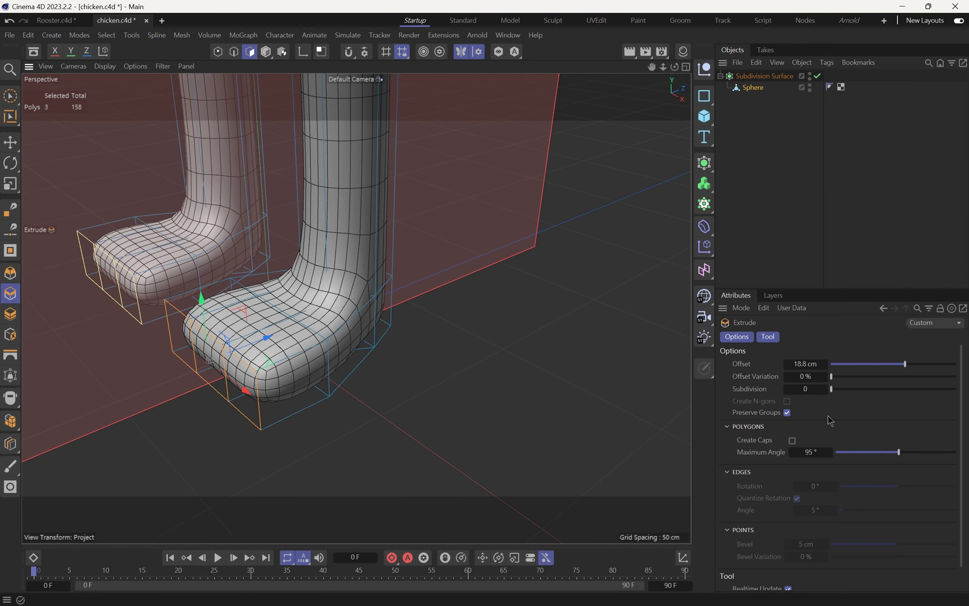
pyautogui.moveTo(849, 455); pyautogui.dragTo(831, 454)
pyautogui.keyDown('alt'); pyautogui.moveTo(242, 332); pyautogui.dragTo(271, 342); pyautogui.keyUp('alt')
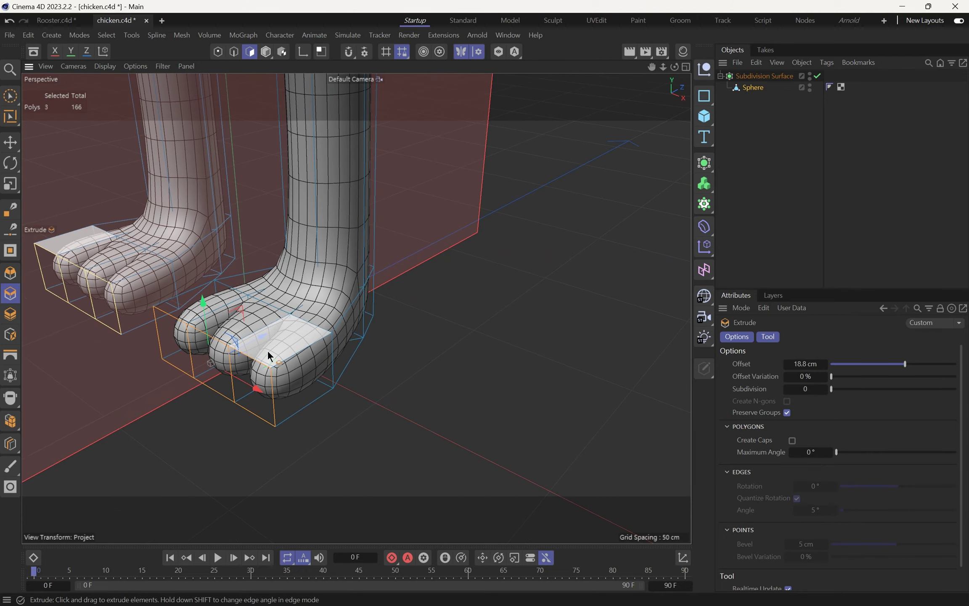
# - Select the end faces of the three toes and lengthen the toes by one more extruded segment
pyautogui.press('e')
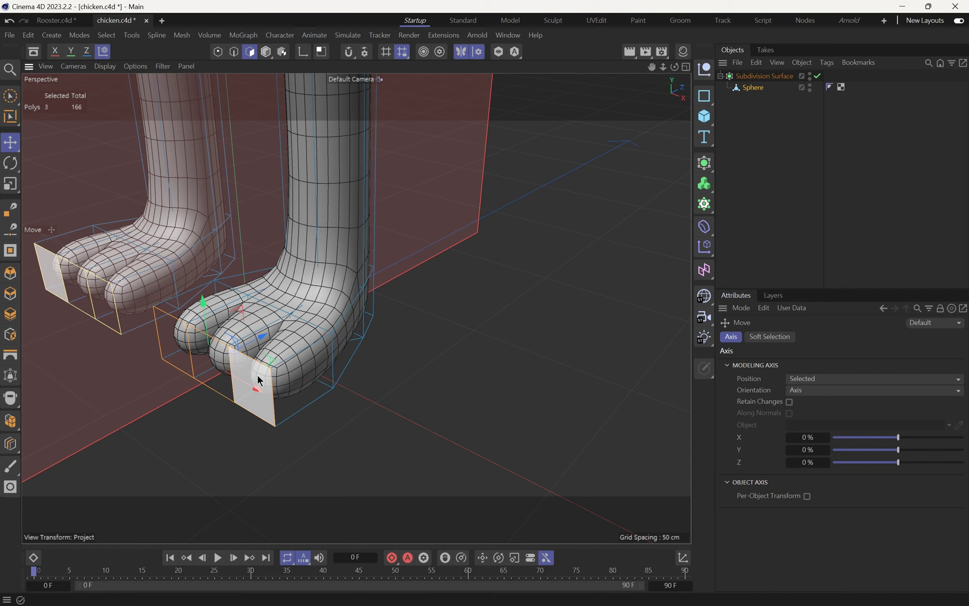
pyautogui.click(263, 376)
pyautogui.keyDown('alt'); pyautogui.moveTo(262, 376); pyautogui.dragTo(275, 395); pyautogui.keyUp('alt')
pyautogui.keyDown('shift'); pyautogui.click(153, 365); pyautogui.keyUp('shift')
pyautogui.keyDown('shift'); pyautogui.click(188, 369); pyautogui.keyUp('shift')
pyautogui.moveTo(252, 393)
pyautogui.keyDown('alt'); pyautogui.mouseDown()
pyautogui.moveTo(249, 328)
pyautogui.moveTo(211, 349)
pyautogui.moveTo(157, 329)
pyautogui.moveTo(165, 342)
pyautogui.moveTo(136, 356)
pyautogui.moveTo(172, 388)
pyautogui.mouseUp(); pyautogui.keyUp('alt')
# - Select the front points of all three toes in point mode and move them back slightly along Z
pyautogui.press('Return')
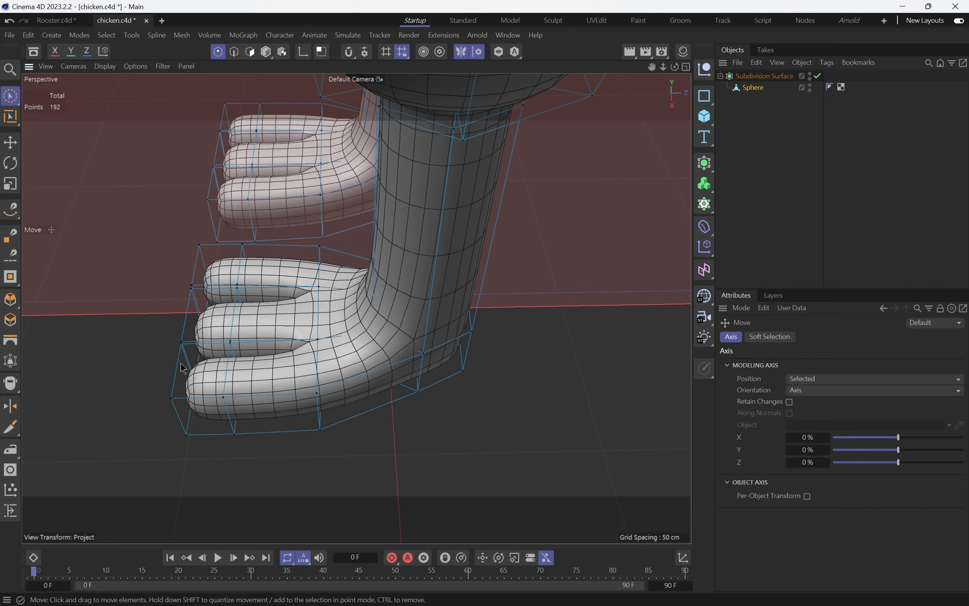
pyautogui.press('9')
pyautogui.keyDown('alt'); pyautogui.moveTo(248, 309); pyautogui.dragTo(297, 307, button='middle'); pyautogui.keyUp('alt')
pyautogui.keyDown('alt'); pyautogui.moveTo(297, 306); pyautogui.dragTo(300, 340); pyautogui.keyUp('alt')
pyautogui.press('8')
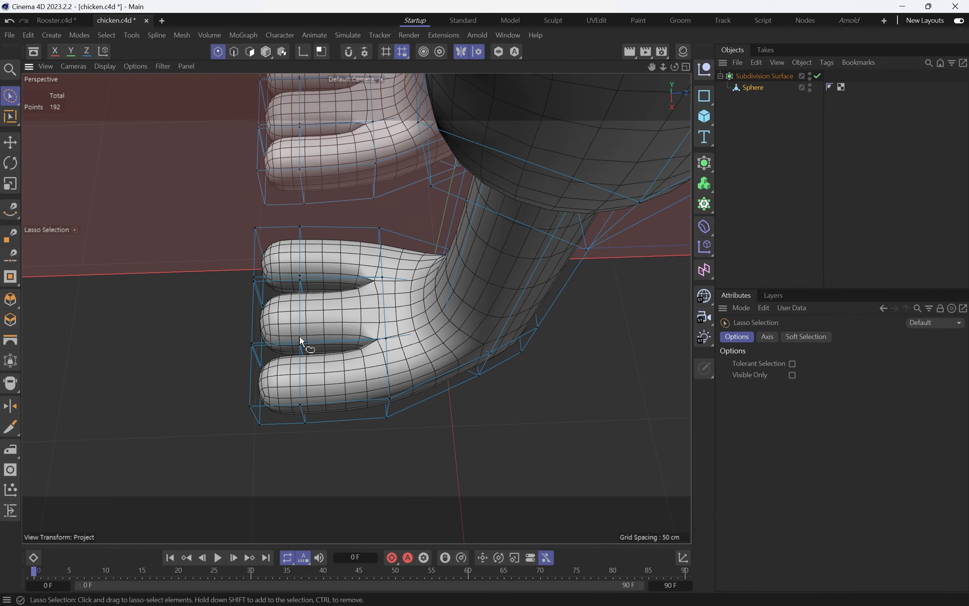
pyautogui.press('0')
pyautogui.moveTo(228, 220); pyautogui.dragTo(343, 470)
pyautogui.moveTo(349, 324); pyautogui.dragTo(370, 324)
pyautogui.keyDown('alt'); pyautogui.moveTo(370, 324); pyautogui.dragTo(295, 357); pyautogui.keyUp('alt')
# - Extrude the rear face of the foot backward in polygon mode to form a rear toe
pyautogui.press('e')
pyautogui.press('w')
pyautogui.moveTo(379, 375)
pyautogui.keyDown('alt'); pyautogui.mouseDown()
pyautogui.moveTo(325, 373)
pyautogui.moveTo(330, 385)
pyautogui.moveTo(364, 382)
pyautogui.mouseUp(); pyautogui.keyUp('alt')
pyautogui.press('Return')
pyautogui.press('Return')
pyautogui.click(393, 377)
pyautogui.keyDown('ctrl'); pyautogui.moveTo(424, 379); pyautogui.dragTo(531, 402); pyautogui.keyUp('ctrl')
pyautogui.keyDown('alt'); pyautogui.moveTo(387, 358); pyautogui.dragTo(421, 358); pyautogui.keyUp('alt')
pyautogui.press('t')
pyautogui.keyDown('alt'); pyautogui.moveTo(295, 338); pyautogui.dragTo(528, 353); pyautogui.keyUp('alt')
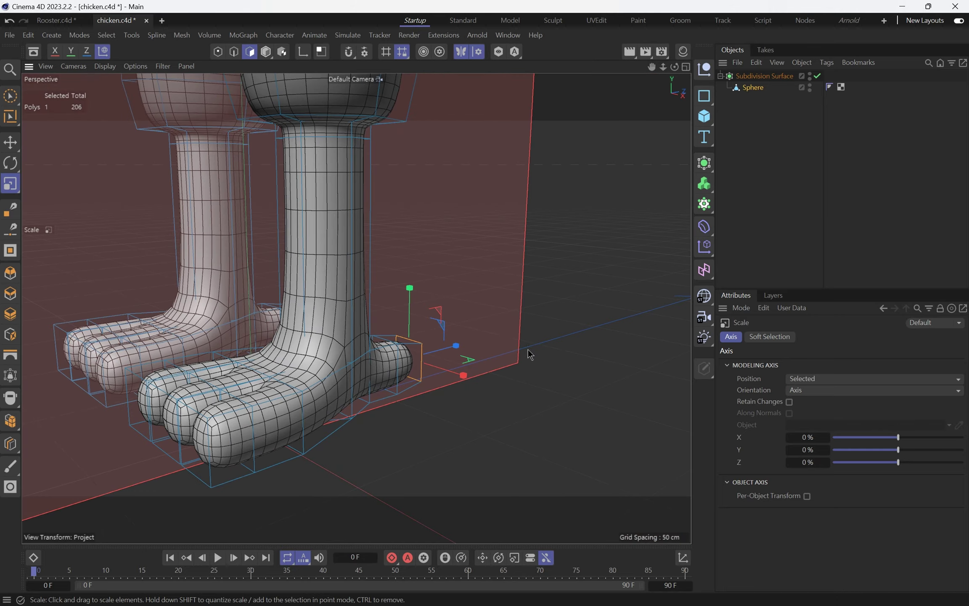
# - Select the top faces of the three front toe tips and lower them so the toes taper forward
pyautogui.keyDown('alt'); pyautogui.moveTo(314, 391); pyautogui.dragTo(443, 357, button='middle'); pyautogui.keyUp('alt')
pyautogui.click(357, 389)
pyautogui.keyDown('shift'); pyautogui.click(318, 377); pyautogui.keyUp('shift')
pyautogui.keyDown('shift'); pyautogui.click(276, 360); pyautogui.keyUp('shift')
pyautogui.moveTo(314, 306); pyautogui.dragTo(378, 387)
pyautogui.press('e')
# - Select the end face of the rear toe and scale it down
pyautogui.click(418, 387)
pyautogui.press('r')
pyautogui.press('t')
pyautogui.moveTo(428, 347); pyautogui.dragTo(365, 346)
pyautogui.press('e')
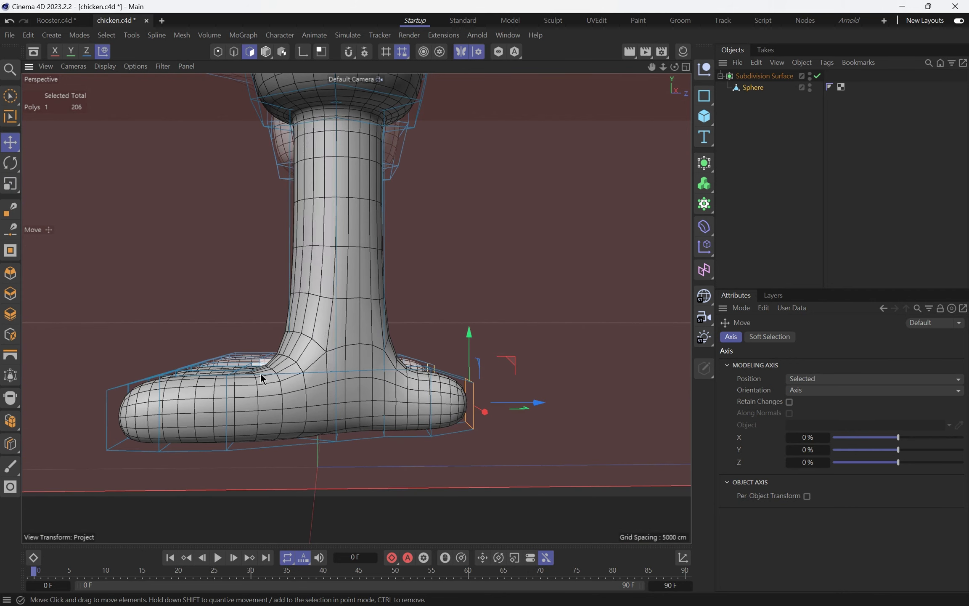
# - Add a loop cut around the shank just above the foot, with the Subdivision Surface switched off during the cut
pyautogui.press('q')
pyautogui.keyDown('alt'); pyautogui.moveTo(338, 336); pyautogui.dragTo(352, 394); pyautogui.keyUp('alt')
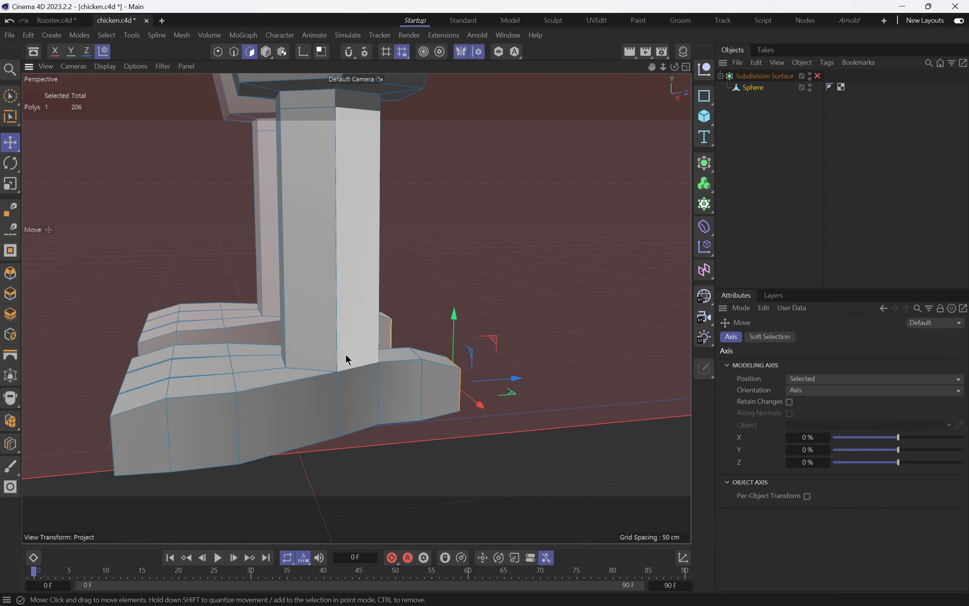
pyautogui.press('m')
pyautogui.press('l')
pyautogui.keyDown('alt'); pyautogui.moveTo(339, 350); pyautogui.dragTo(334, 331); pyautogui.keyUp('alt')
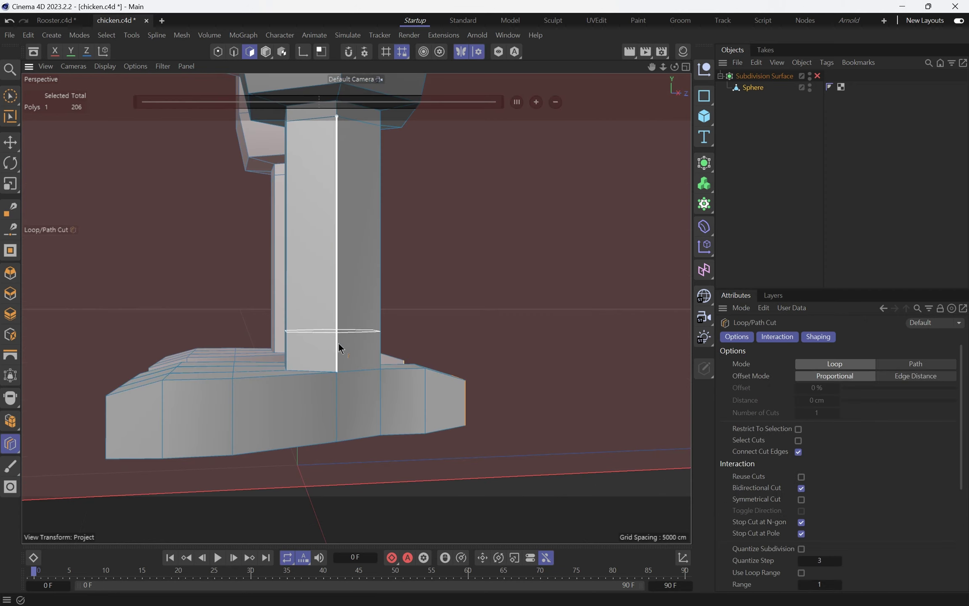
pyautogui.click(337, 346)
pyautogui.keyDown('alt'); pyautogui.moveTo(349, 343); pyautogui.dragTo(337, 368); pyautogui.keyUp('alt')
pyautogui.press('q')
pyautogui.press('r')
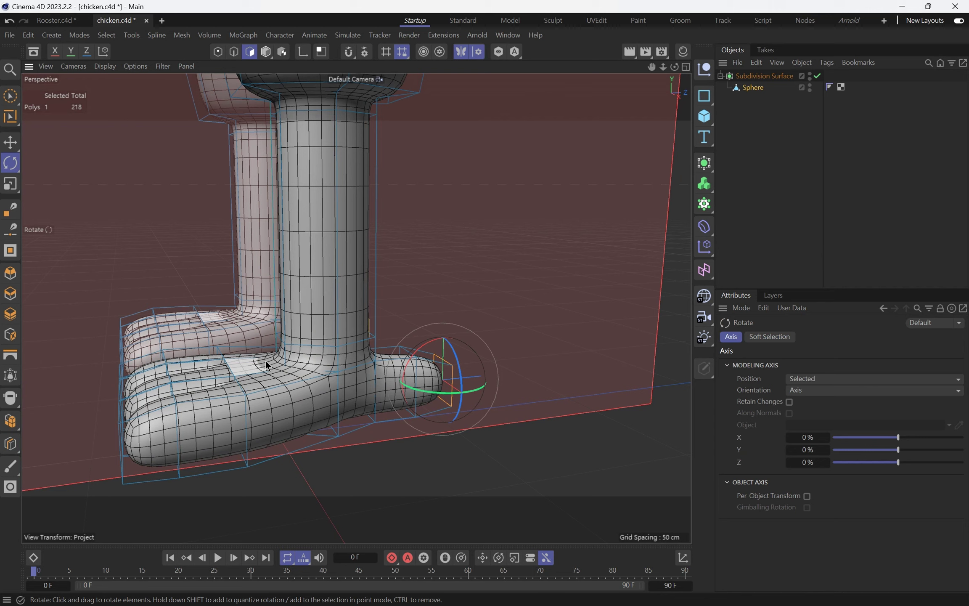
# - Raise the top face at the base of the middle toe slightly
pyautogui.press('e')
pyautogui.click(259, 364)
pyautogui.keyDown('alt'); pyautogui.moveTo(259, 365); pyautogui.dragTo(307, 371); pyautogui.keyUp('alt')
pyautogui.moveTo(253, 316); pyautogui.dragTo(253, 311)
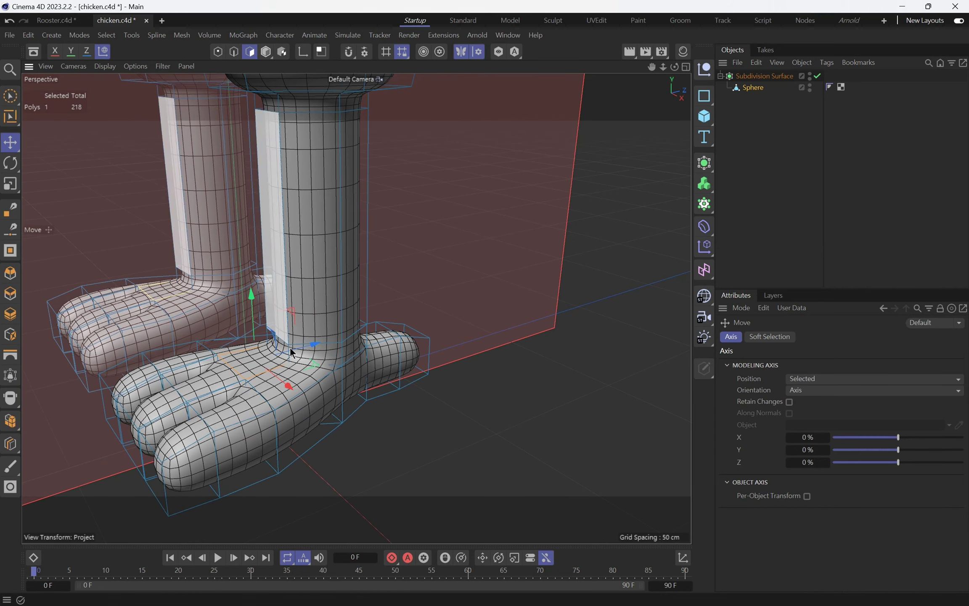
# - Raise the edge at the front base of the shank and the edge across the middle toe slightly in edge mode
pyautogui.press('Return')
pyautogui.press('Return')
pyautogui.click(279, 335)
pyautogui.moveTo(275, 271); pyautogui.dragTo(274, 265)
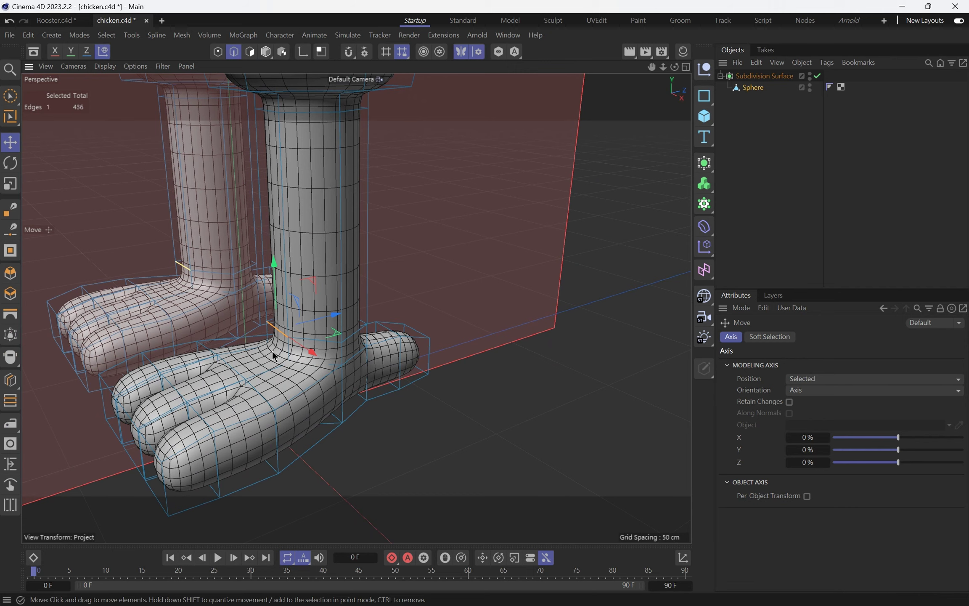
pyautogui.click(235, 360)
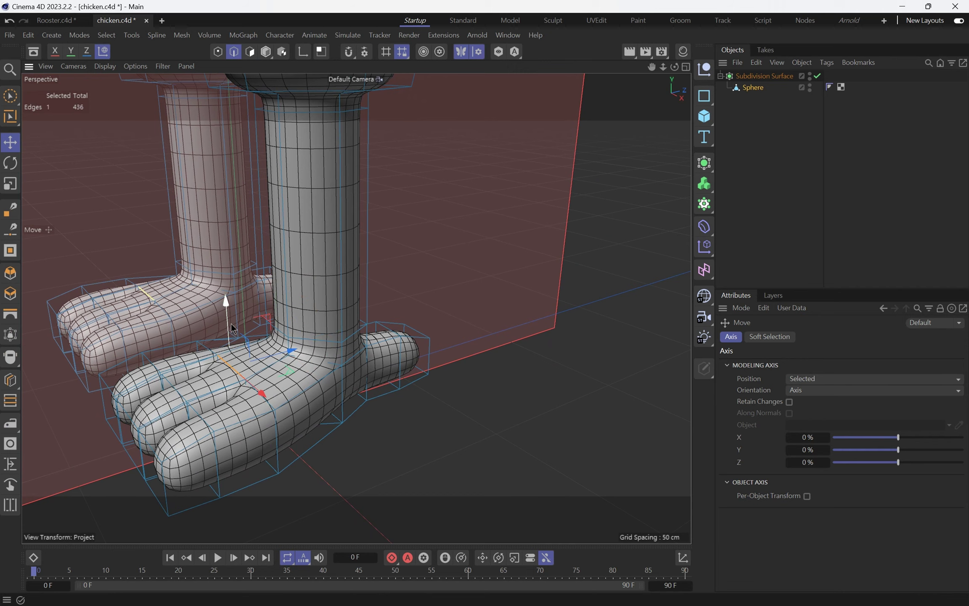
pyautogui.moveTo(229, 327); pyautogui.dragTo(229, 325)
pyautogui.keyDown('alt'); pyautogui.moveTo(304, 354); pyautogui.dragTo(247, 331); pyautogui.keyUp('alt')
pyautogui.keyDown('alt'); pyautogui.moveTo(306, 354); pyautogui.dragTo(481, 359); pyautogui.keyUp('alt')
# - Select all of the foot's points with Rectangle Selection, rotate the foot about its vertical axis and shift it along X
pyautogui.press('Return')
pyautogui.press('Return')
pyautogui.press('0')
pyautogui.keyDown('alt'); pyautogui.moveTo(424, 351); pyautogui.dragTo(296, 324); pyautogui.keyUp('alt')
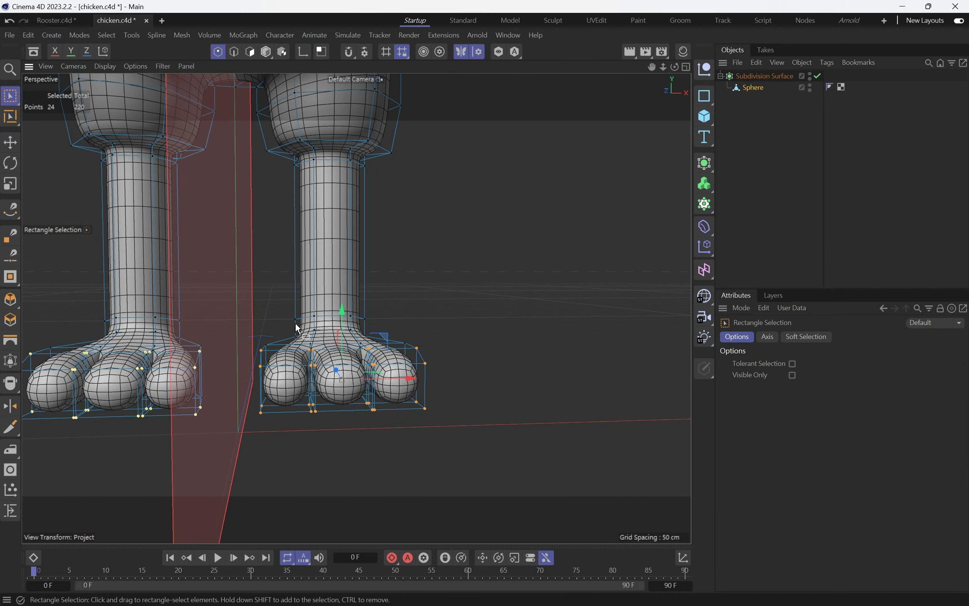
pyautogui.scroll(-2, 265, 286)
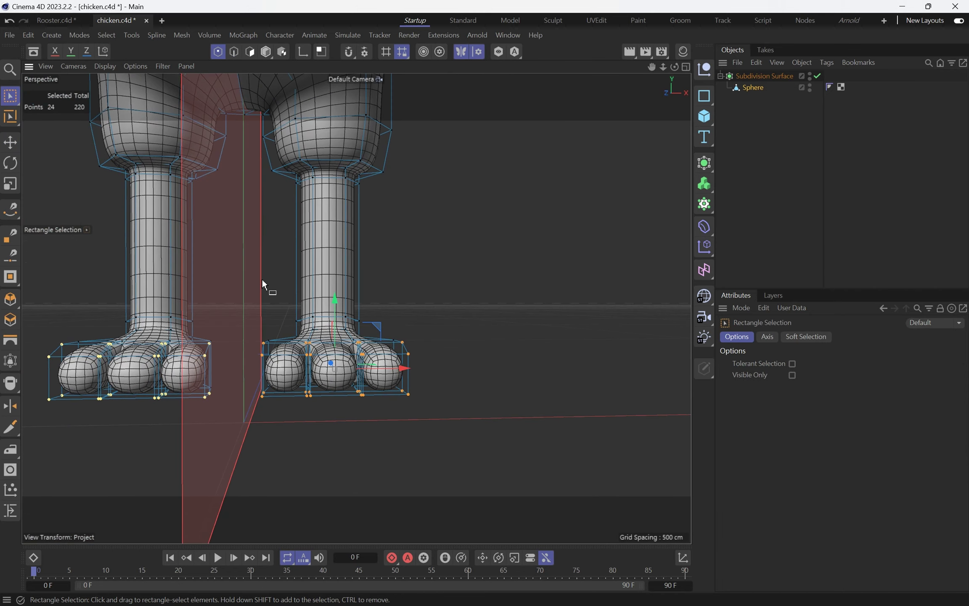
pyautogui.click(13, 100)
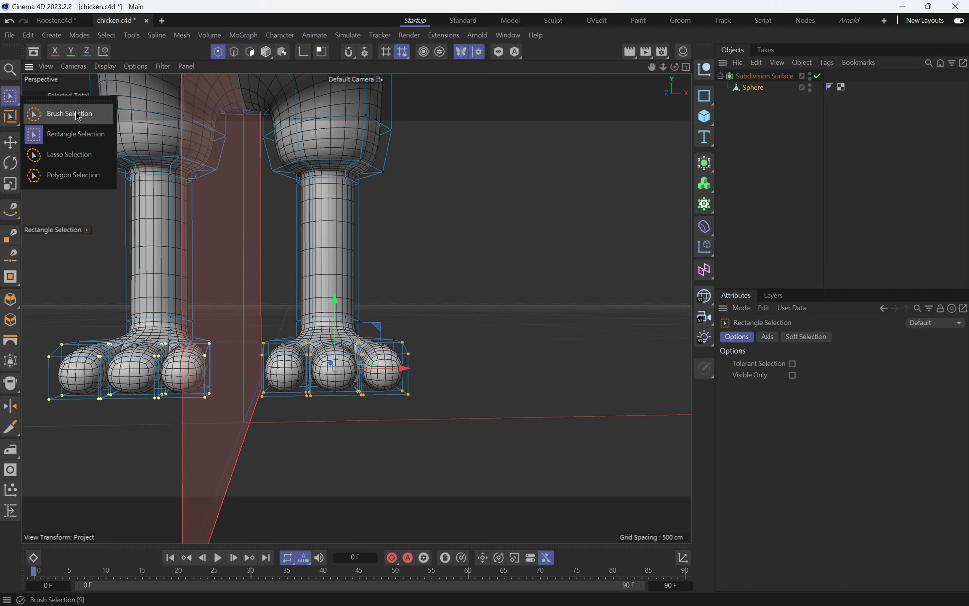
pyautogui.click(75, 134)
pyautogui.moveTo(245, 301); pyautogui.dragTo(485, 426)
pyautogui.keyDown('alt'); pyautogui.moveTo(458, 381); pyautogui.dragTo(446, 408); pyautogui.keyUp('alt')
pyautogui.press('r')
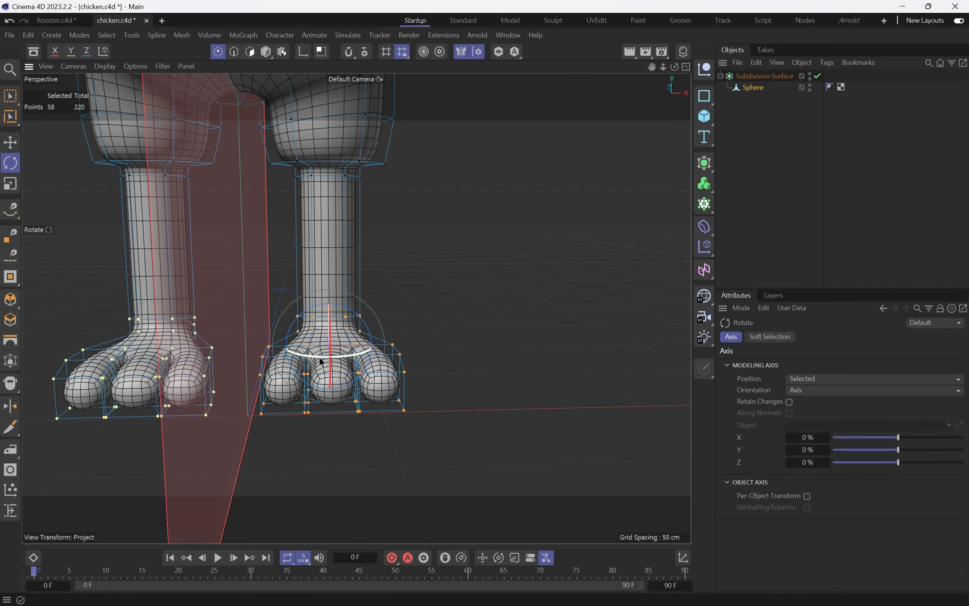
pyautogui.moveTo(321, 361); pyautogui.dragTo(342, 338)
pyautogui.press('e')
pyautogui.moveTo(411, 342); pyautogui.dragTo(361, 351)
# - Examine the proportions of the whole chicken body and legs from several sides in model mode
pyautogui.scroll(-5, 367, 350)
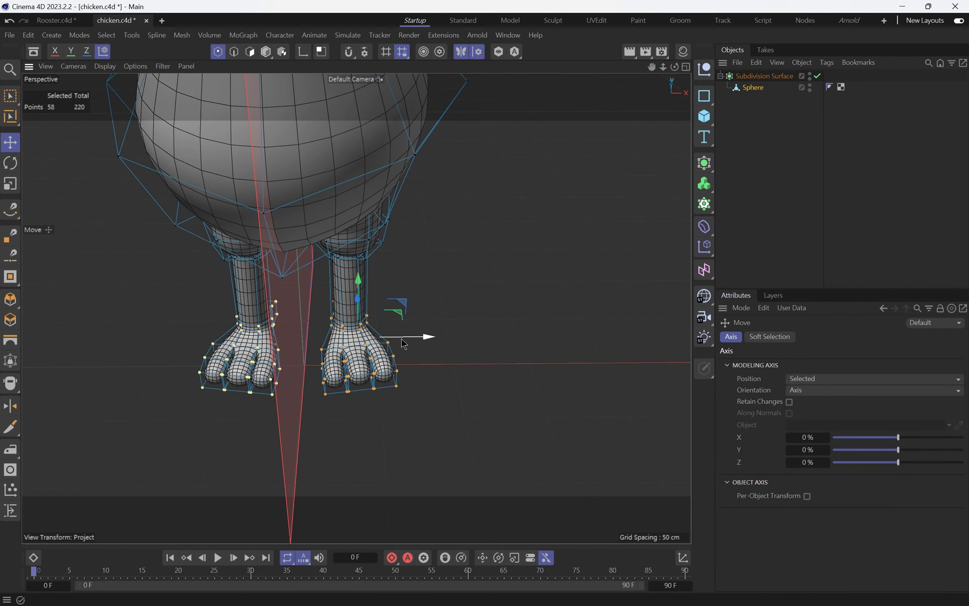
pyautogui.scroll(-3, 394, 338)
pyautogui.moveTo(357, 310)
pyautogui.keyDown('alt'); pyautogui.mouseDown()
pyautogui.moveTo(208, 258)
pyautogui.moveTo(354, 311)
pyautogui.mouseUp(); pyautogui.keyUp('alt')
pyautogui.click(266, 52)
pyautogui.scroll(-3, 317, 253)
pyautogui.keyDown('alt'); pyautogui.moveTo(316, 253); pyautogui.dragTo(186, 265); pyautogui.keyUp('alt')
pyautogui.scroll(-4, 252, 266)
pyautogui.keyDown('alt'); pyautogui.moveTo(290, 268); pyautogui.dragTo(421, 270); pyautogui.keyUp('alt')
pyautogui.scroll(4, 494, 226)
pyautogui.keyDown('alt'); pyautogui.moveTo(543, 206); pyautogui.dragTo(512, 242, button='middle'); pyautogui.keyUp('alt')
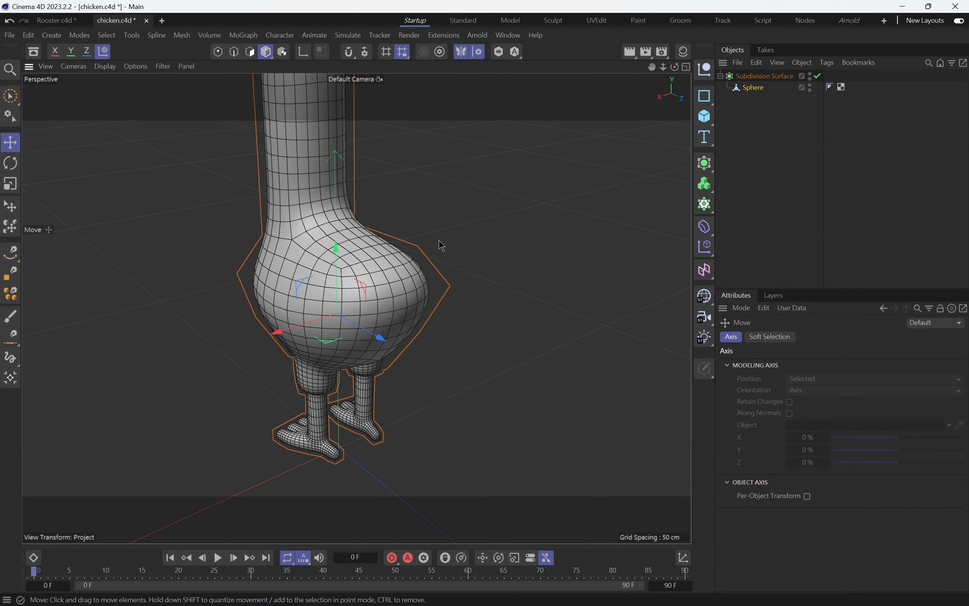
# - Return to polygon editing of the Sphere mesh and extrude the faces at the back of the body into a short tail
pyautogui.doubleClick(373, 291)
pyautogui.click(759, 89)
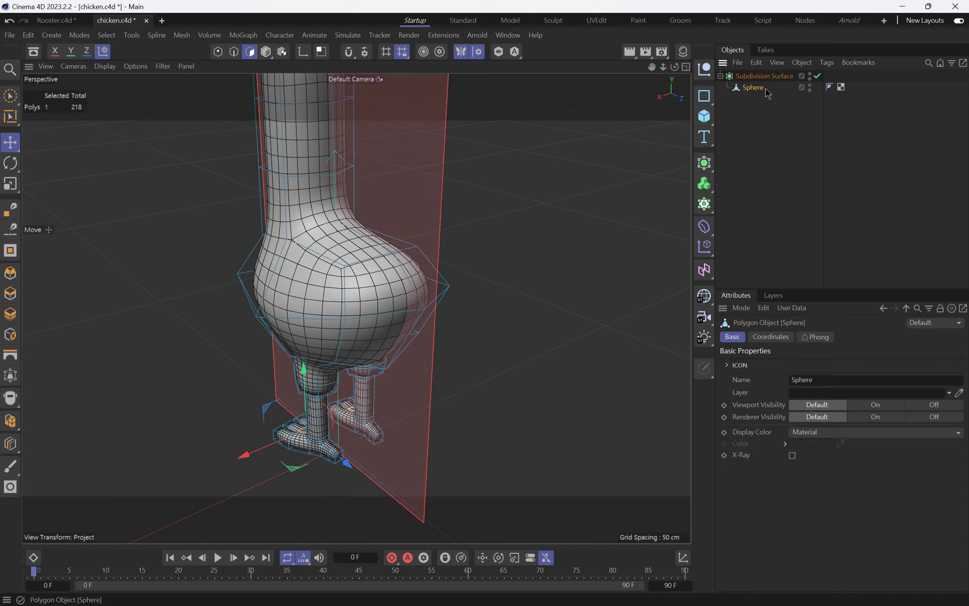
pyautogui.scroll(3, 418, 261)
pyautogui.keyDown('alt'); pyautogui.moveTo(418, 262); pyautogui.dragTo(490, 230); pyautogui.keyUp('alt')
pyautogui.keyDown('alt'); pyautogui.moveTo(510, 275); pyautogui.dragTo(373, 473); pyautogui.keyUp('alt')
pyautogui.keyDown('alt'); pyautogui.moveTo(323, 395); pyautogui.dragTo(395, 331); pyautogui.keyUp('alt')
# - Select the lower points of the tail's end in point mode and pull them inward along Z
pyautogui.press('Return')
pyautogui.press('Return')
pyautogui.press('0')
pyautogui.moveTo(326, 456); pyautogui.dragTo(326, 456)
pyautogui.keyDown('alt'); pyautogui.moveTo(325, 456); pyautogui.dragTo(343, 422); pyautogui.keyUp('alt')
pyautogui.moveTo(412, 437); pyautogui.dragTo(371, 438)
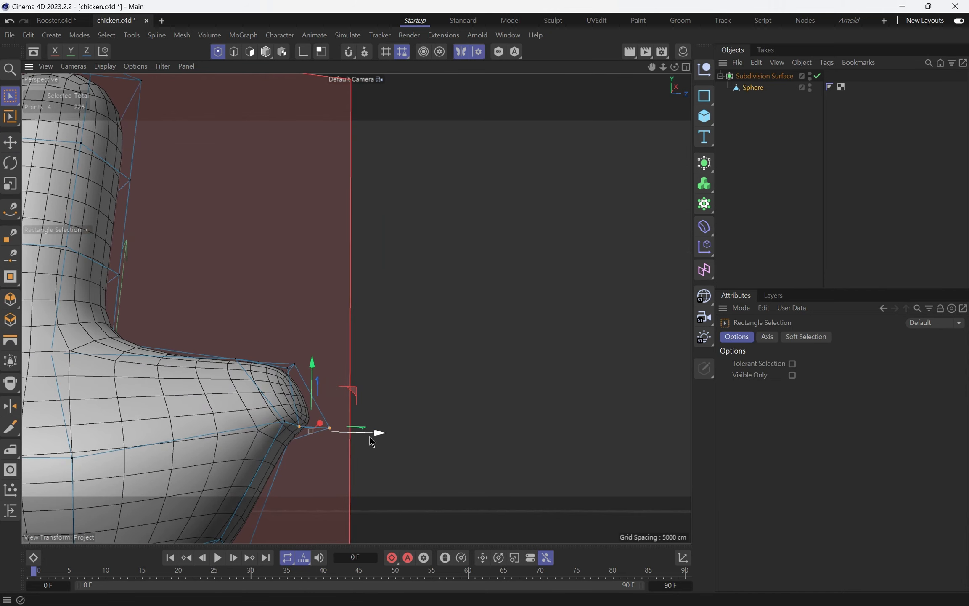
# - Move single points at the upper edge of the tail's end to even out its profile
pyautogui.press('e')
pyautogui.click(285, 421)
pyautogui.moveTo(331, 379); pyautogui.dragTo(155, 451)
pyautogui.keyDown('alt'); pyautogui.moveTo(272, 433); pyautogui.dragTo(234, 447); pyautogui.keyUp('alt')
pyautogui.moveTo(247, 392); pyautogui.dragTo(251, 391)
pyautogui.keyDown('alt'); pyautogui.moveTo(257, 408); pyautogui.dragTo(424, 379); pyautogui.keyUp('alt')
pyautogui.click(337, 422)
pyautogui.keyDown('alt'); pyautogui.moveTo(347, 425); pyautogui.dragTo(297, 381); pyautogui.keyUp('alt')
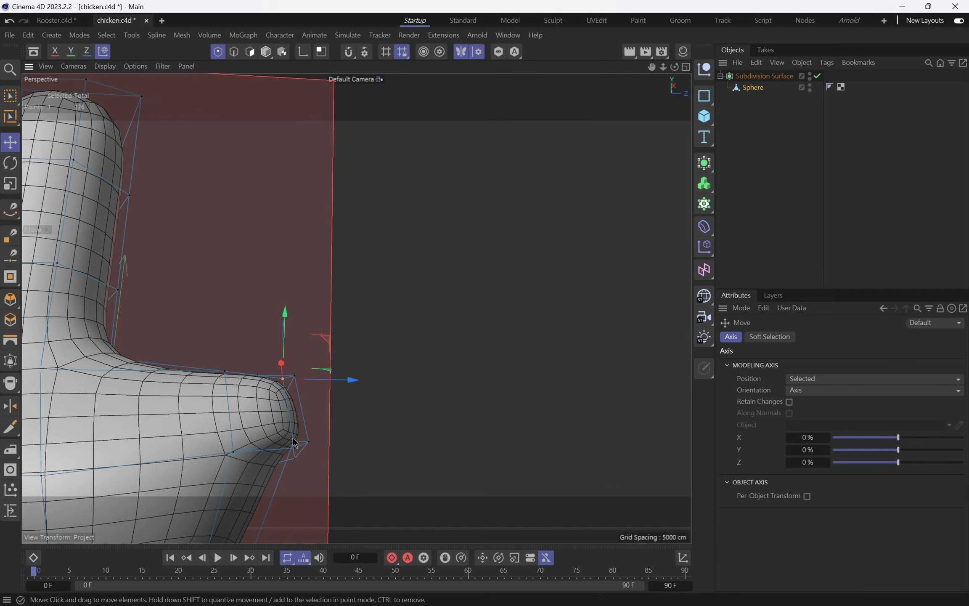
# - Adjust the lower and outer corner points of the tail's end one by one with the Move tool
pyautogui.moveTo(354, 417); pyautogui.dragTo(352, 416)
pyautogui.keyDown('alt'); pyautogui.moveTo(281, 436); pyautogui.dragTo(270, 449); pyautogui.keyUp('alt')
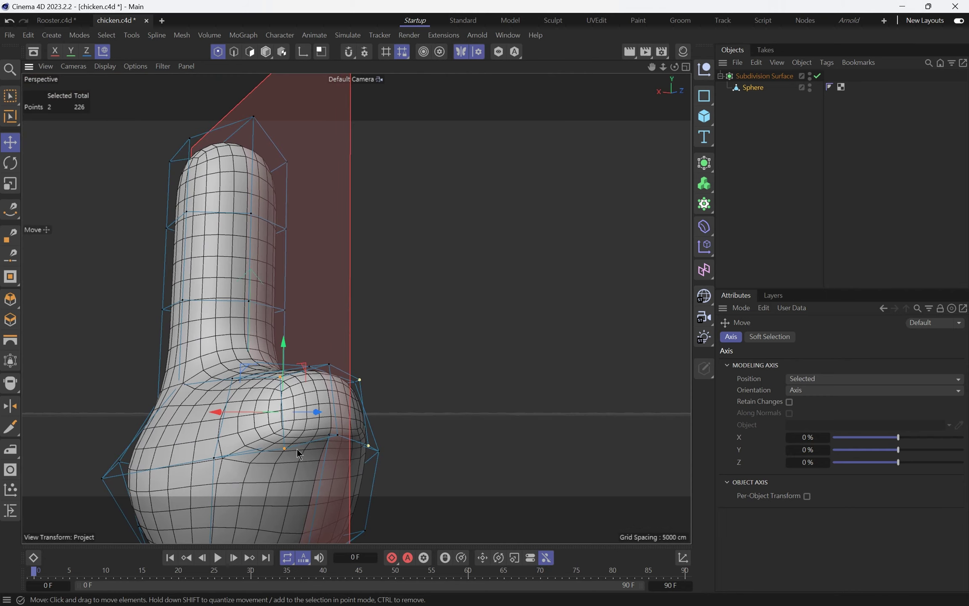
pyautogui.moveTo(281, 402)
pyautogui.mouseDown()
pyautogui.moveTo(283, 375)
pyautogui.moveTo(223, 397)
pyautogui.moveTo(277, 400)
pyautogui.mouseUp()
pyautogui.moveTo(333, 444); pyautogui.dragTo(371, 429)
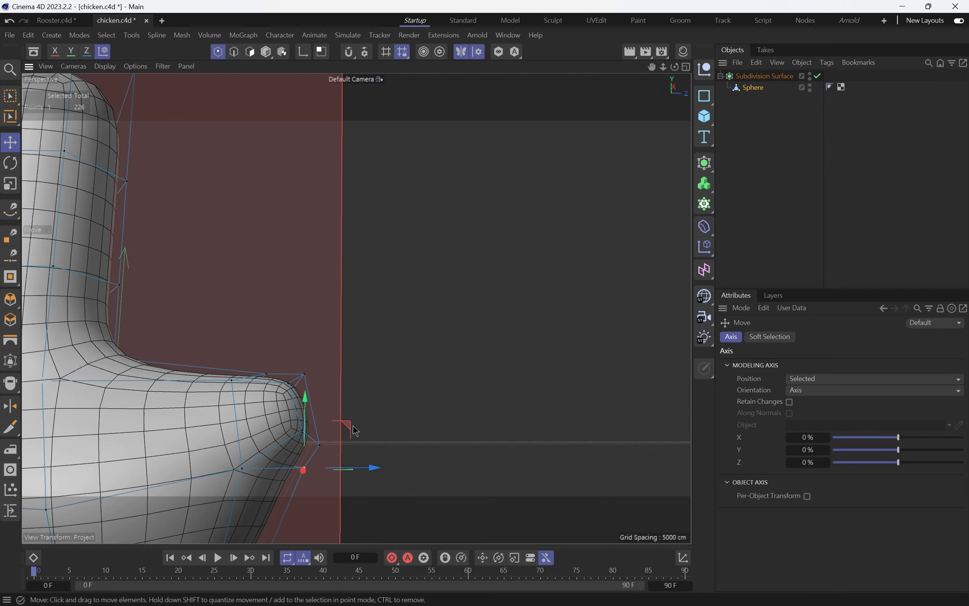
# - Turn off the subdivision smoothing and select the middle faces at the tail's end in polygon mode
pyautogui.press('q')
pyautogui.keyDown('alt'); pyautogui.moveTo(296, 422); pyautogui.dragTo(278, 392); pyautogui.keyUp('alt')
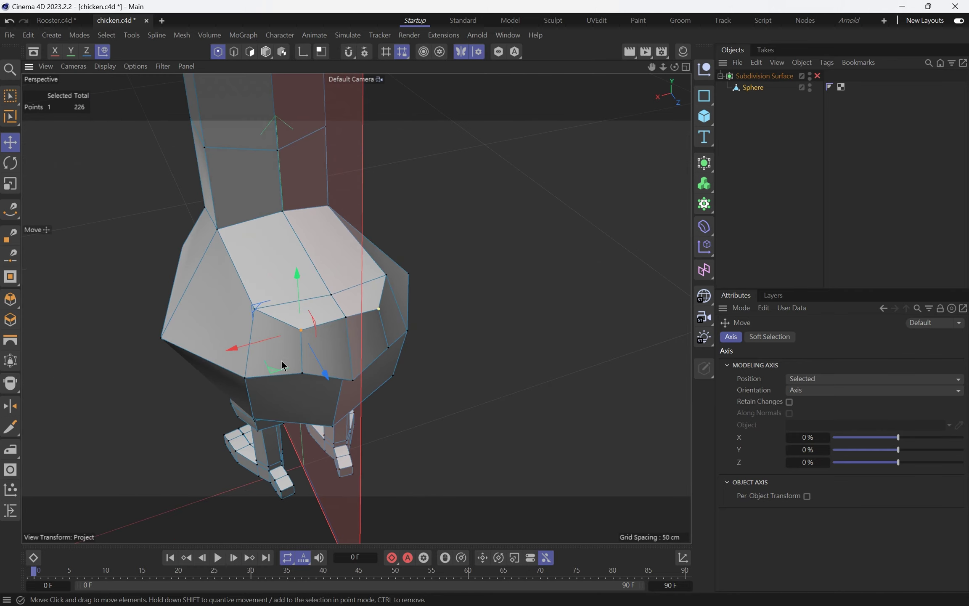
pyautogui.press('Return')
pyautogui.press('Return')
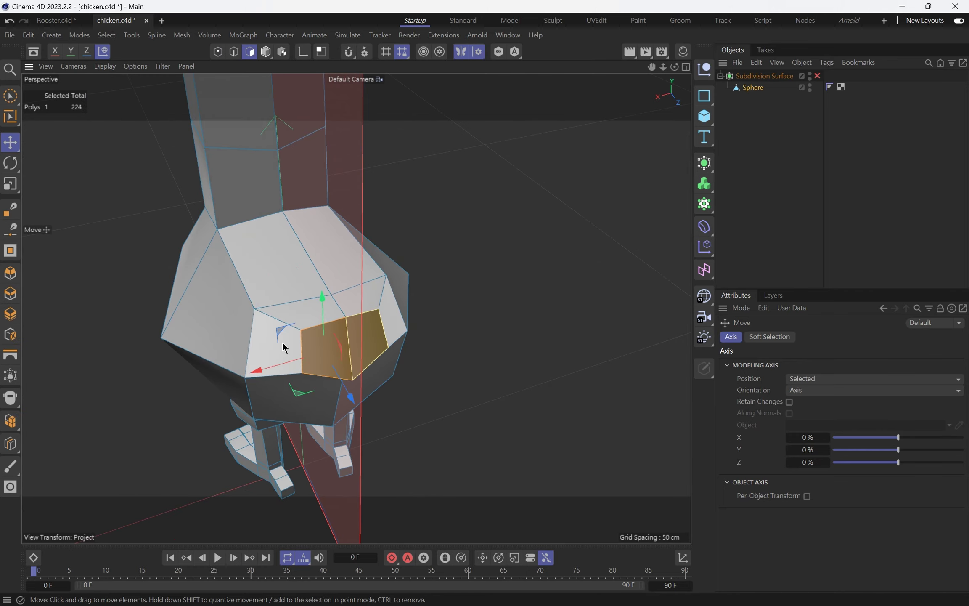
pyautogui.click(331, 347)
pyautogui.moveTo(354, 341)
pyautogui.keyDown('alt'); pyautogui.mouseDown()
pyautogui.moveTo(313, 335)
pyautogui.moveTo(285, 350)
pyautogui.moveTo(317, 345)
pyautogui.moveTo(353, 312)
pyautogui.mouseUp(); pyautogui.keyUp('alt')
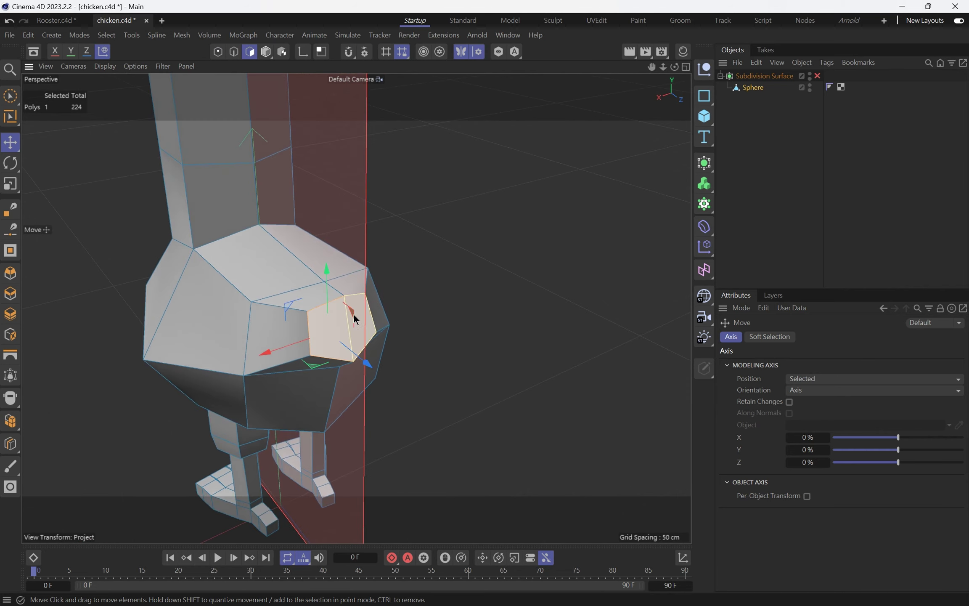
# - Extrude the middle faces of the tail's end backward and upward, and rotate the new end faces
pyautogui.press('Return')
pyautogui.click(312, 355)
pyautogui.keyDown('alt'); pyautogui.moveTo(300, 332); pyautogui.dragTo(331, 312); pyautogui.keyUp('alt')
pyautogui.press('Return')
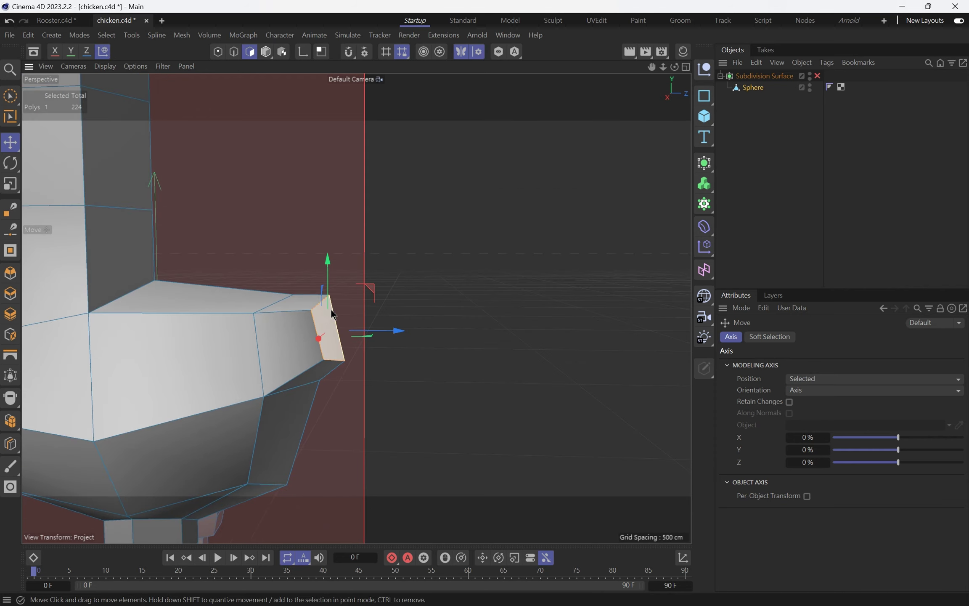
pyautogui.keyDown('ctrl'); pyautogui.moveTo(374, 286); pyautogui.dragTo(441, 243); pyautogui.keyUp('ctrl')
pyautogui.press('r')
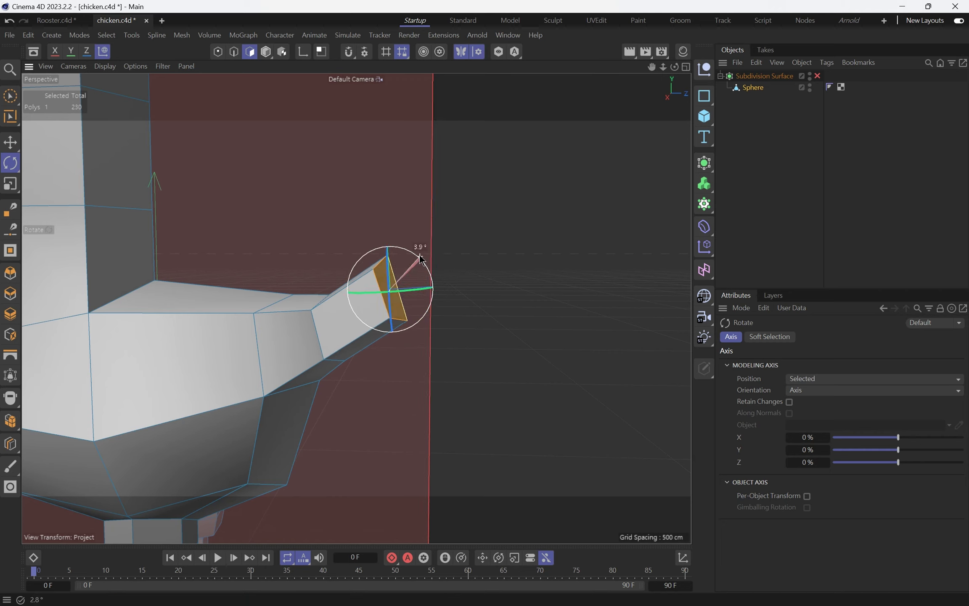
pyautogui.moveTo(421, 261); pyautogui.dragTo(417, 254)
pyautogui.press('e')
pyautogui.press('w')
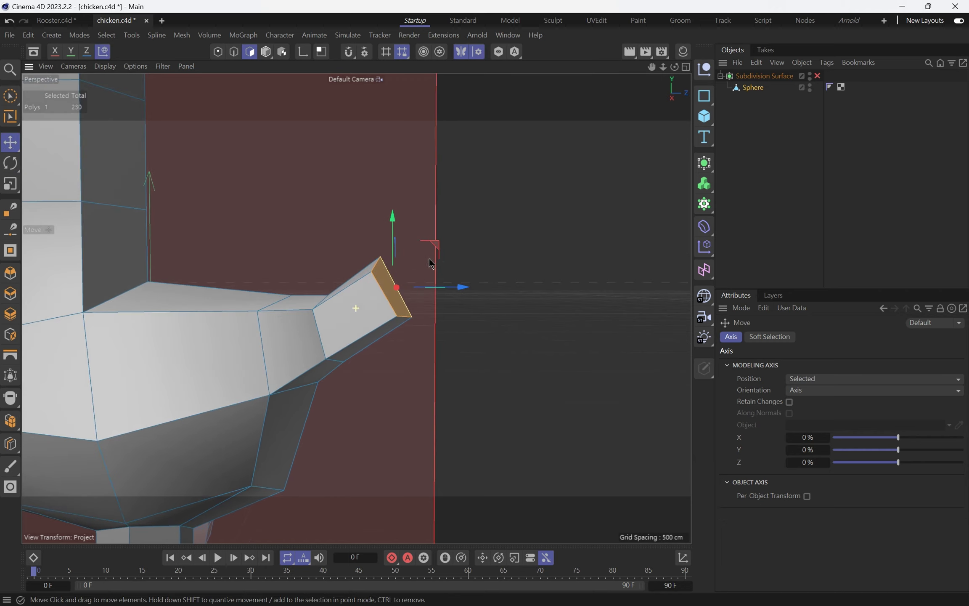
# - Extrude the middle tail feather by further segments, rotating each end so the feather arches over and droops downward
pyautogui.keyDown('ctrl'); pyautogui.moveTo(446, 238); pyautogui.dragTo(387, 196); pyautogui.keyUp('ctrl')
pyautogui.press('r')
pyautogui.press('w')
pyautogui.press('e')
pyautogui.press('w')
pyautogui.press('w')
pyautogui.press('r')
pyautogui.press('e')
pyautogui.press('w')
pyautogui.press('q')
pyautogui.press('q')
# - Extrude the mirrored faces beside the middle feather backward and upward into side tail feathers
pyautogui.keyDown('ctrl'); pyautogui.moveTo(329, 223); pyautogui.dragTo(222, 237); pyautogui.keyUp('ctrl')
pyautogui.hotkey('ctrl', 'z')
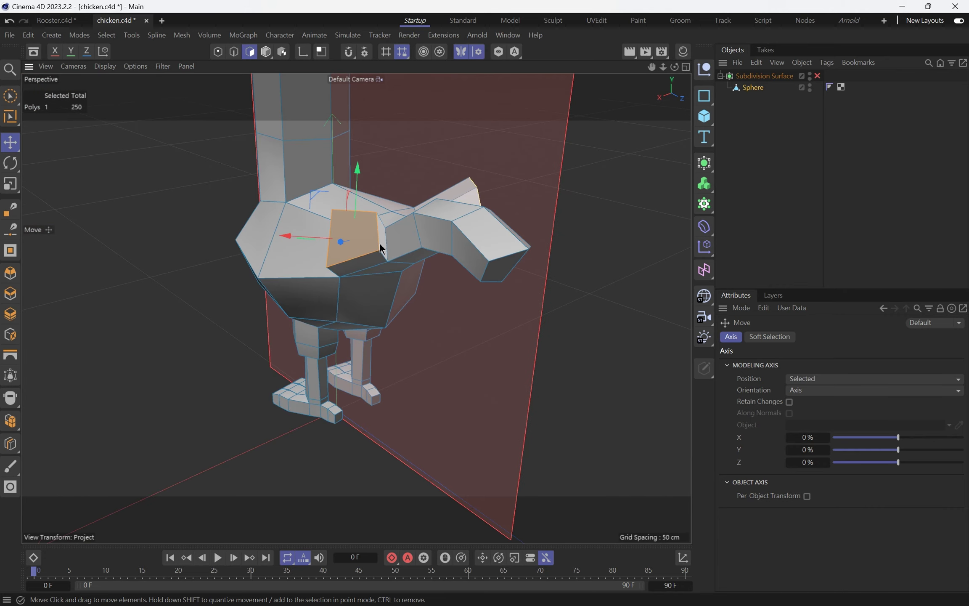
pyautogui.press('Return')
pyautogui.keyDown('alt'); pyautogui.moveTo(323, 248); pyautogui.dragTo(321, 283); pyautogui.keyUp('alt')
pyautogui.keyDown('alt'); pyautogui.moveTo(357, 239); pyautogui.dragTo(509, 216); pyautogui.keyUp('alt')
pyautogui.keyDown('alt'); pyautogui.moveTo(353, 224); pyautogui.dragTo(403, 184); pyautogui.keyUp('alt')
pyautogui.click(371, 214)
pyautogui.press('Return')
pyautogui.press('Return')
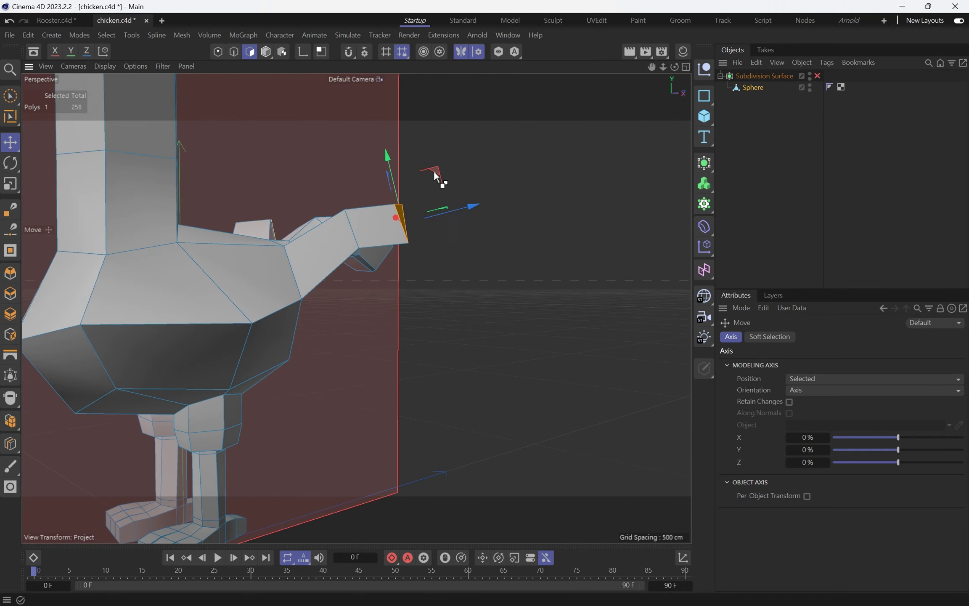
# - Rotate the side feathers' end faces downward, extrude one more segment and tilt the tips
pyautogui.press('r')
pyautogui.moveTo(437, 202); pyautogui.dragTo(440, 205)
pyautogui.press('e')
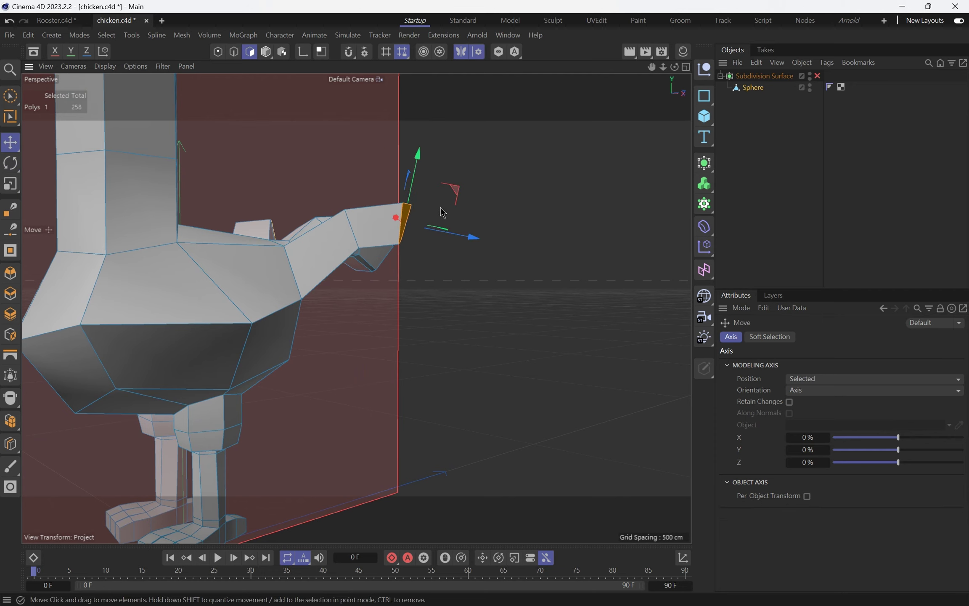
pyautogui.press('r')
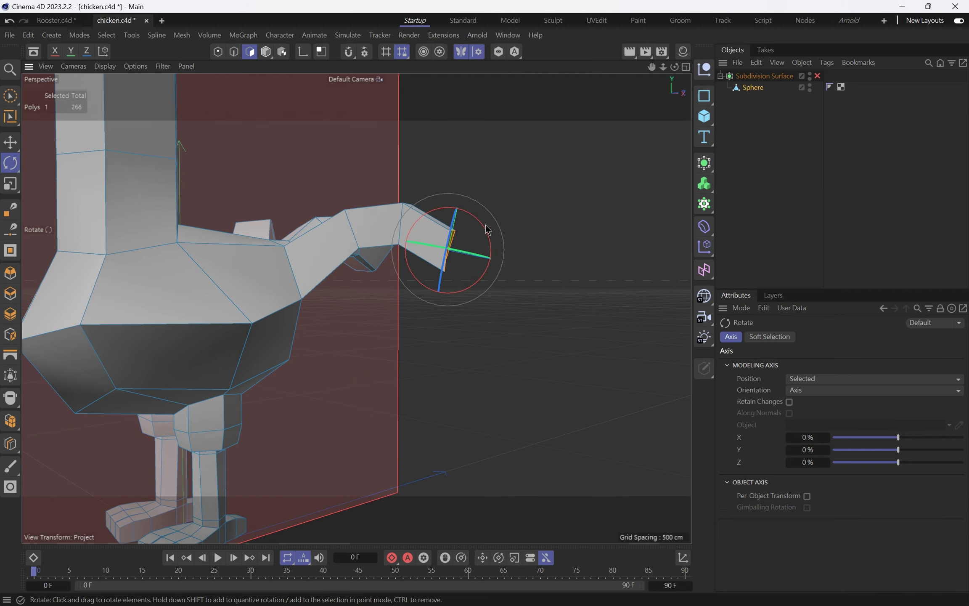
pyautogui.moveTo(485, 244); pyautogui.dragTo(484, 246)
pyautogui.press('e')
# - Select the outer segments' points of the side feathers with Rectangle Selection and shift them in the horizontal plane
pyautogui.keyDown('alt'); pyautogui.moveTo(414, 247); pyautogui.dragTo(372, 248); pyautogui.keyUp('alt')
pyautogui.keyDown('alt'); pyautogui.moveTo(467, 232); pyautogui.dragTo(281, 263); pyautogui.keyUp('alt')
pyautogui.keyDown('alt'); pyautogui.moveTo(388, 331); pyautogui.dragTo(260, 262); pyautogui.keyUp('alt')
pyautogui.press('Return')
pyautogui.keyDown('alt'); pyautogui.moveTo(213, 230); pyautogui.dragTo(332, 266); pyautogui.keyUp('alt')
pyautogui.press('0')
pyautogui.moveTo(300, 212); pyautogui.dragTo(415, 396)
pyautogui.keyDown('alt'); pyautogui.moveTo(319, 333); pyautogui.dragTo(333, 287); pyautogui.keyUp('alt')
pyautogui.press('r')
pyautogui.hotkey('ctrl', 'z')
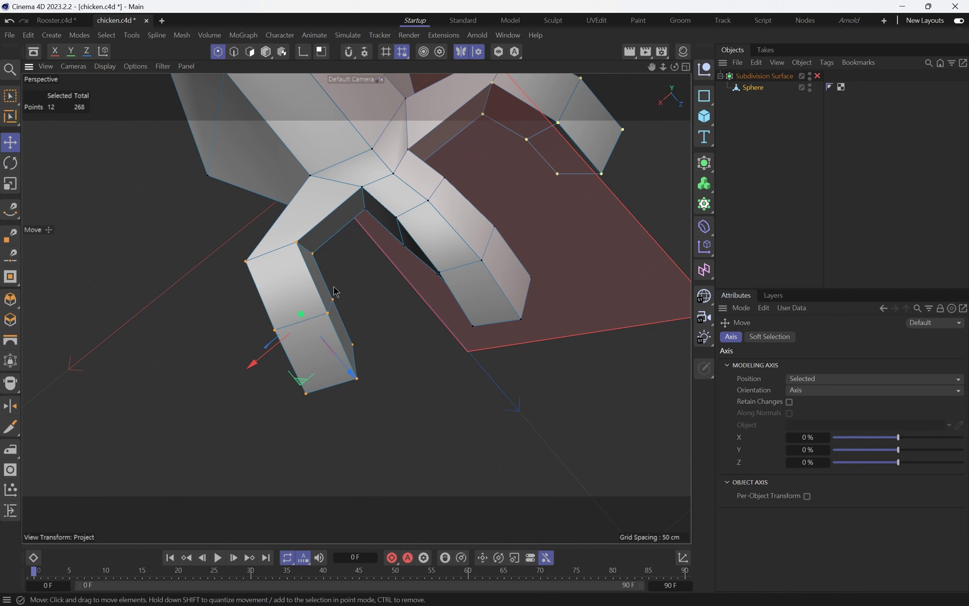
pyautogui.moveTo(304, 381); pyautogui.dragTo(378, 377)
pyautogui.keyDown('alt'); pyautogui.moveTo(355, 308); pyautogui.dragTo(426, 158); pyautogui.keyUp('alt')
# - Refine the side feathers in point mode, raising the inner upper corner point of their tips along Y
pyautogui.moveTo(382, 281); pyautogui.dragTo(429, 398)
pyautogui.keyDown('alt'); pyautogui.moveTo(402, 382); pyautogui.dragTo(380, 330); pyautogui.keyUp('alt')
pyautogui.keyDown('alt'); pyautogui.moveTo(321, 353); pyautogui.dragTo(247, 341); pyautogui.keyUp('alt')
pyautogui.press('0')
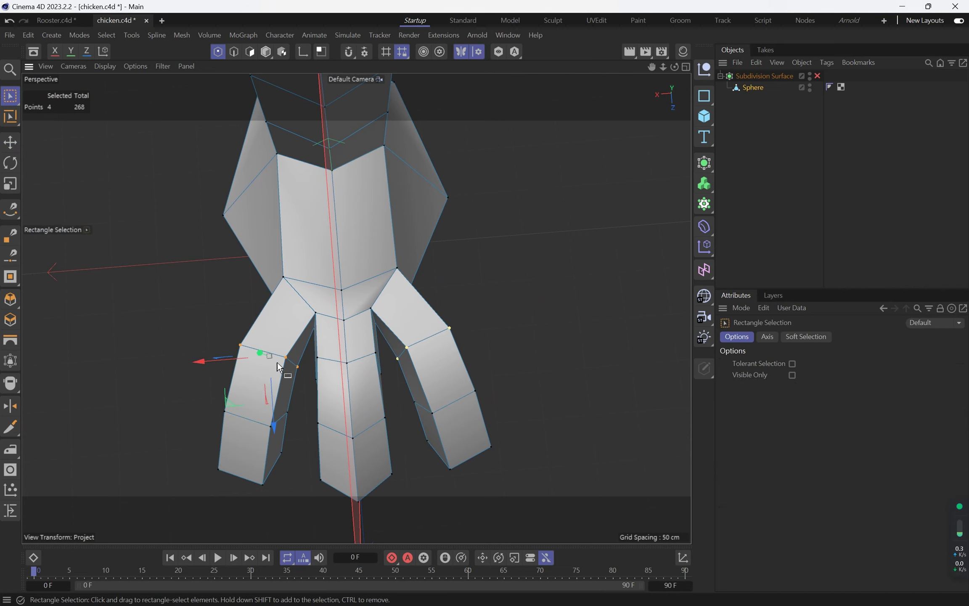
pyautogui.keyDown('alt'); pyautogui.moveTo(239, 364); pyautogui.dragTo(354, 388); pyautogui.keyUp('alt')
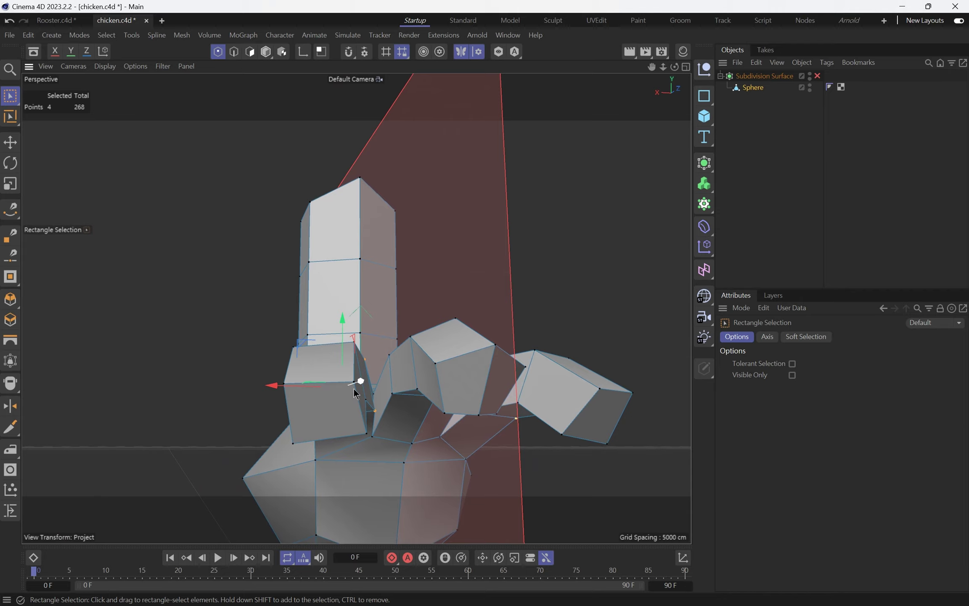
pyautogui.press('e')
pyautogui.click(354, 383)
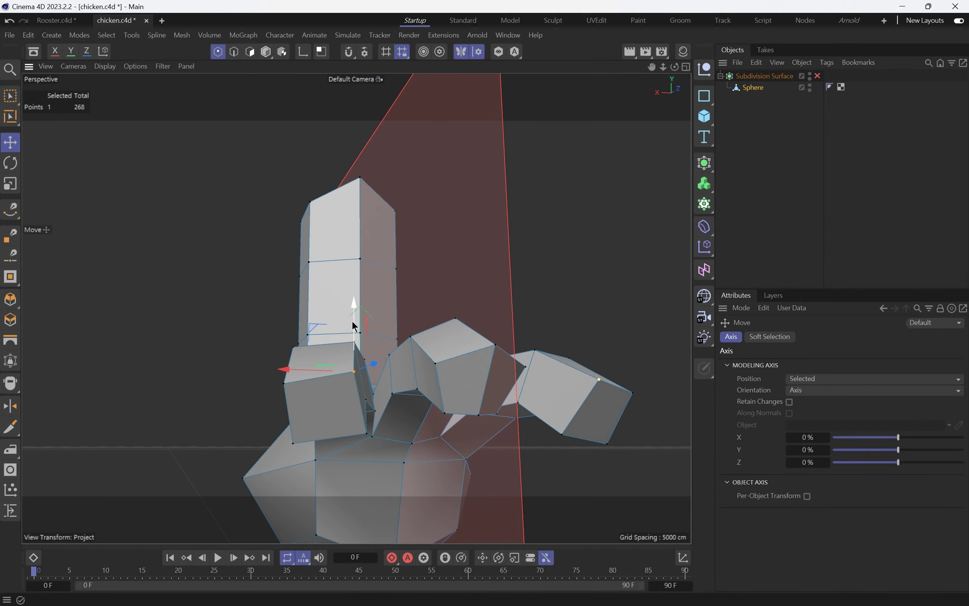
# - Turn the subdivision smoothing back on and reposition tail feather faces in polygon mode
pyautogui.press('q')
pyautogui.scroll(-3, 360, 330)
pyautogui.keyDown('alt'); pyautogui.moveTo(314, 345); pyautogui.dragTo(379, 386); pyautogui.keyUp('alt')
pyautogui.keyDown('alt'); pyautogui.moveTo(303, 327); pyautogui.dragTo(465, 420); pyautogui.keyUp('alt')
pyautogui.press('Return')
pyautogui.press('Return')
pyautogui.click(351, 303)
pyautogui.keyDown('shift'); pyautogui.click(327, 363); pyautogui.keyUp('shift')
pyautogui.click(468, 383)
pyautogui.moveTo(456, 427); pyautogui.dragTo(469, 432)
# - Fine-tune the curve of the smoothed side feathers by shifting their end faces
pyautogui.keyDown('alt'); pyautogui.moveTo(380, 368); pyautogui.dragTo(415, 367); pyautogui.keyUp('alt')
pyautogui.click(299, 391)
pyautogui.keyDown('alt'); pyautogui.moveTo(299, 391); pyautogui.dragTo(359, 402); pyautogui.keyUp('alt')
pyautogui.keyDown('alt'); pyautogui.moveTo(350, 300); pyautogui.dragTo(500, 249); pyautogui.keyUp('alt')
pyautogui.keyDown('alt'); pyautogui.moveTo(333, 357); pyautogui.dragTo(431, 315); pyautogui.keyUp('alt')
pyautogui.keyDown('shift'); pyautogui.click(415, 296); pyautogui.keyUp('shift')
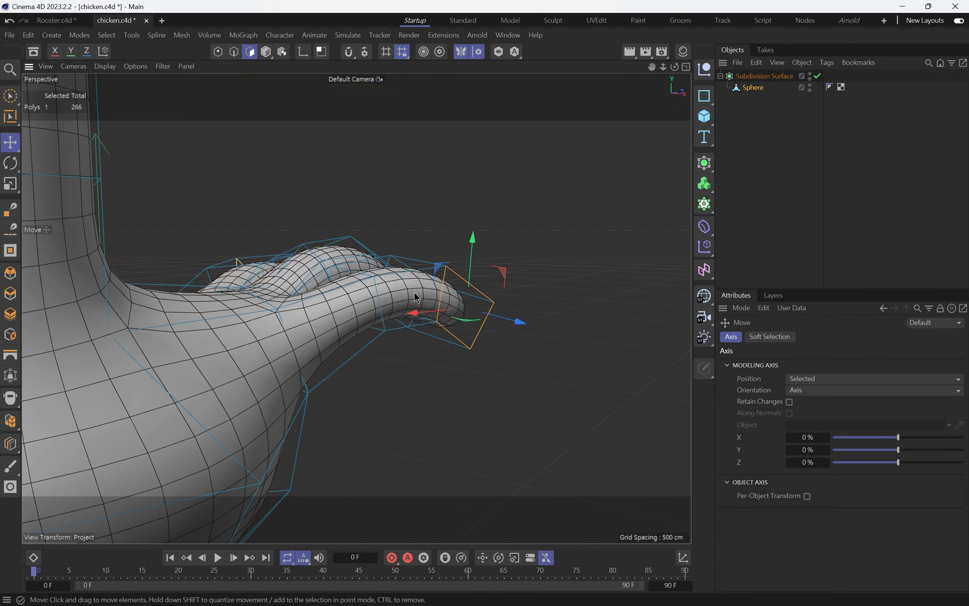
pyautogui.moveTo(439, 241); pyautogui.dragTo(440, 257)
pyautogui.click(353, 314)
pyautogui.moveTo(336, 281); pyautogui.dragTo(313, 363)
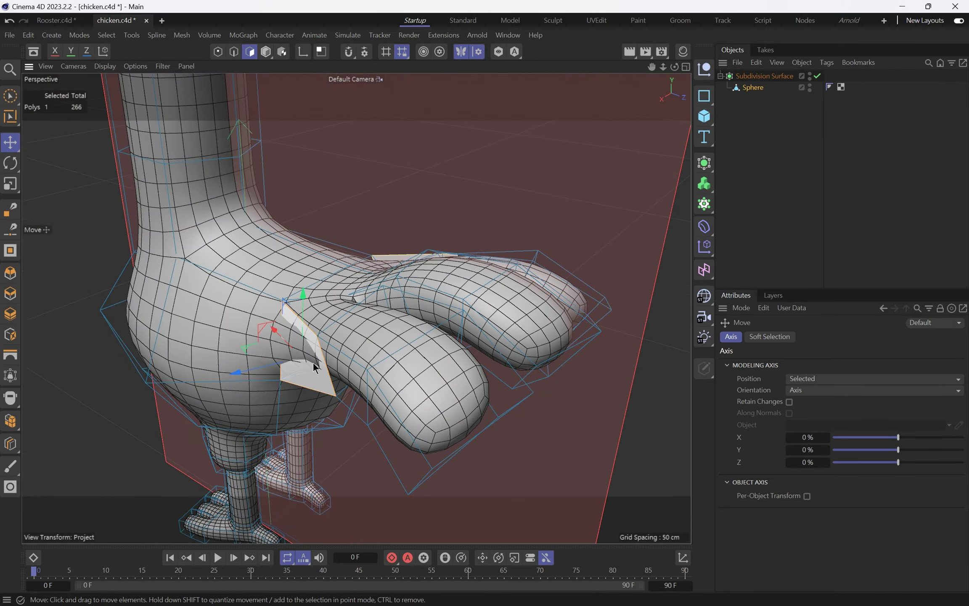
# - Examine the whole smoothed chicken with its three-feathered tail from several sides in model mode
pyautogui.click(266, 52)
pyautogui.click(442, 205)
pyautogui.keyDown('alt'); pyautogui.moveTo(442, 205); pyautogui.dragTo(244, 226, button='right'); pyautogui.keyUp('alt')
pyautogui.keyDown('alt'); pyautogui.moveTo(244, 227); pyautogui.dragTo(202, 218); pyautogui.keyUp('alt')
pyautogui.keyDown('alt'); pyautogui.moveTo(466, 401); pyautogui.dragTo(454, 290); pyautogui.keyUp('alt')
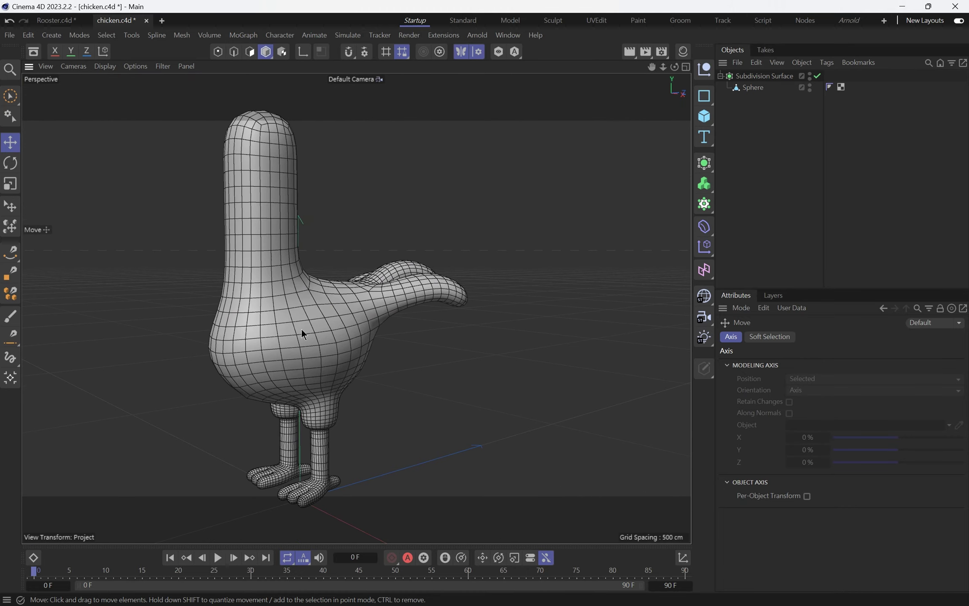
pyautogui.keyDown('alt'); pyautogui.moveTo(306, 329); pyautogui.dragTo(299, 309); pyautogui.keyUp('alt')
pyautogui.click(299, 309)
pyautogui.keyDown('alt'); pyautogui.moveTo(381, 425); pyautogui.dragTo(349, 433); pyautogui.keyUp('alt')
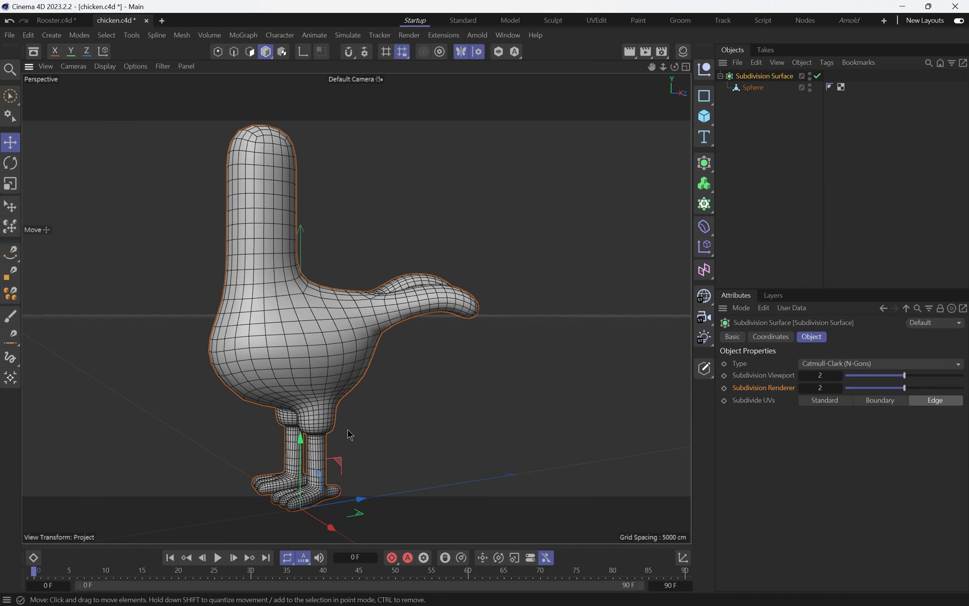
pyautogui.keyDown('alt'); pyautogui.moveTo(269, 308); pyautogui.dragTo(271, 295); pyautogui.keyUp('alt')
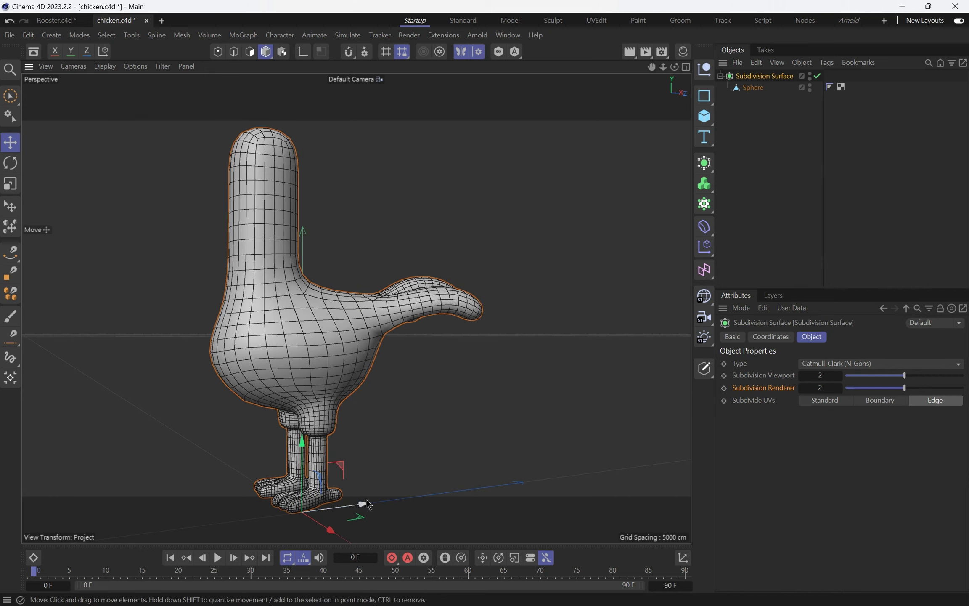
pyautogui.keyDown('alt'); pyautogui.moveTo(340, 470); pyautogui.dragTo(353, 305); pyautogui.keyUp('alt')
pyautogui.click(453, 380)
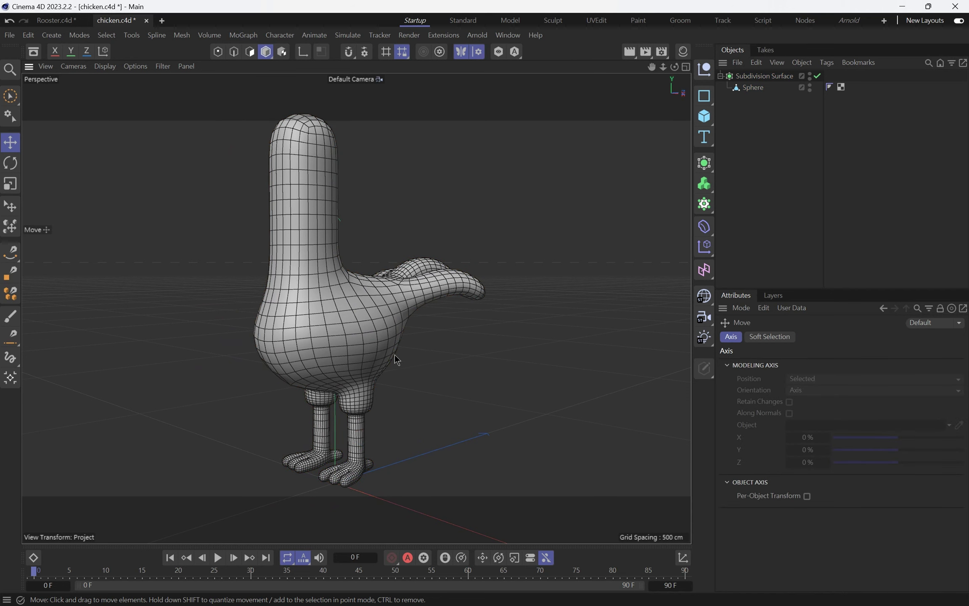
pyautogui.keyDown('alt'); pyautogui.moveTo(396, 359); pyautogui.dragTo(383, 320); pyautogui.keyUp('alt')
pyautogui.click(351, 335)
# - Add a Cube primitive beside the Sphere mesh inside the Subdivision Surface
pyautogui.click(753, 88)
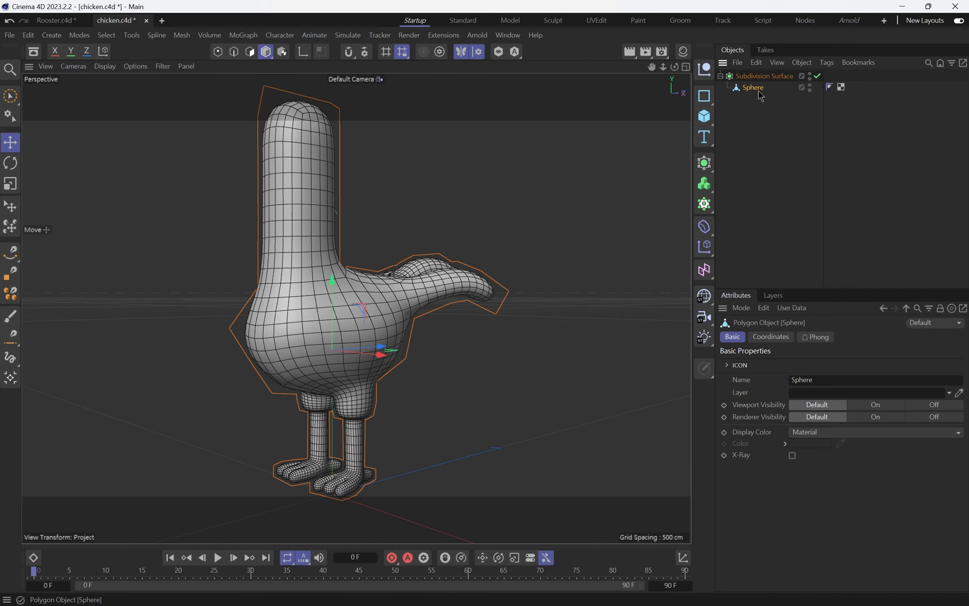
pyautogui.click(777, 165)
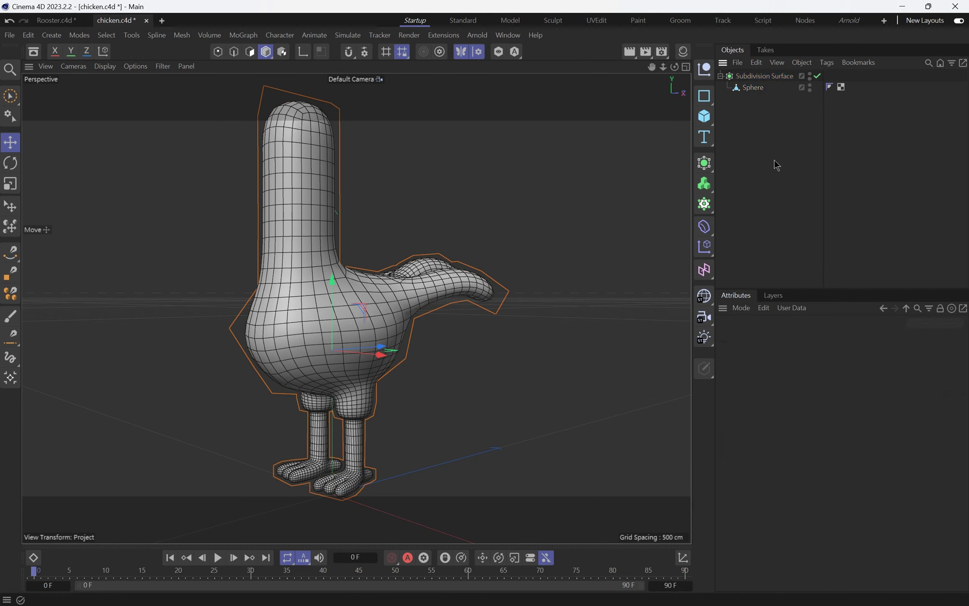
pyautogui.click(763, 89)
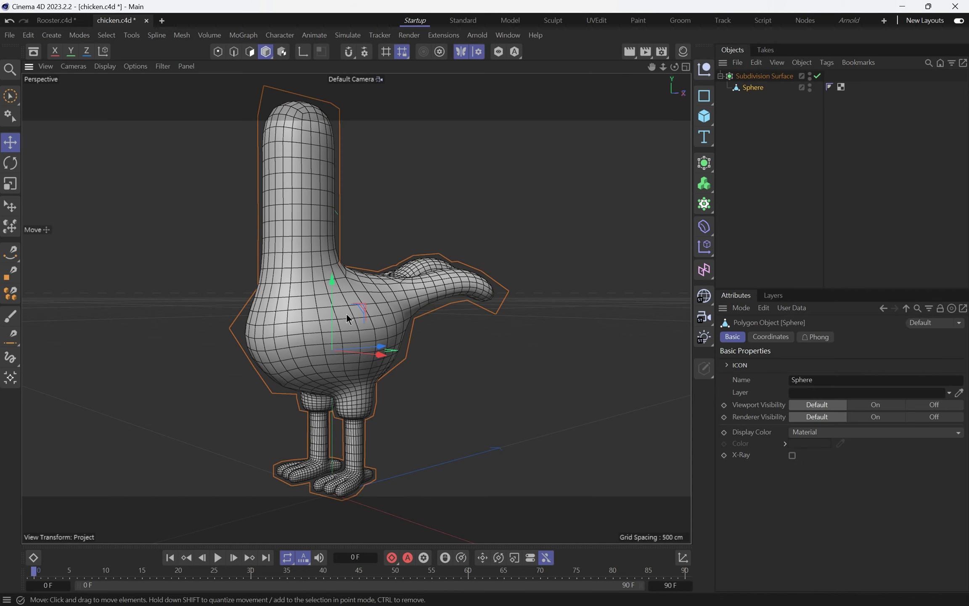
pyautogui.keyDown('alt'); pyautogui.moveTo(346, 313); pyautogui.dragTo(353, 320); pyautogui.keyUp('alt')
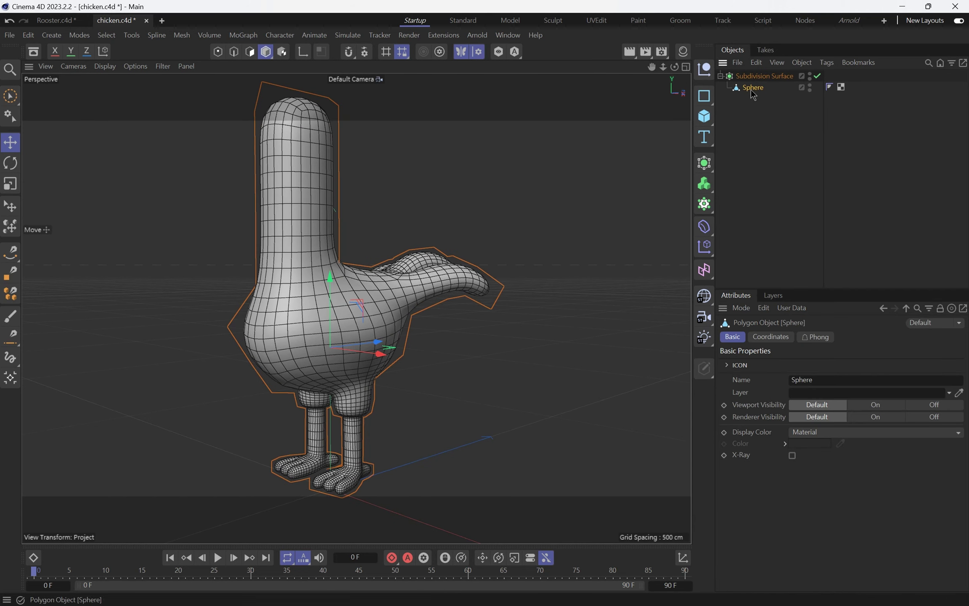
pyautogui.click(710, 123)
pyautogui.click(752, 142)
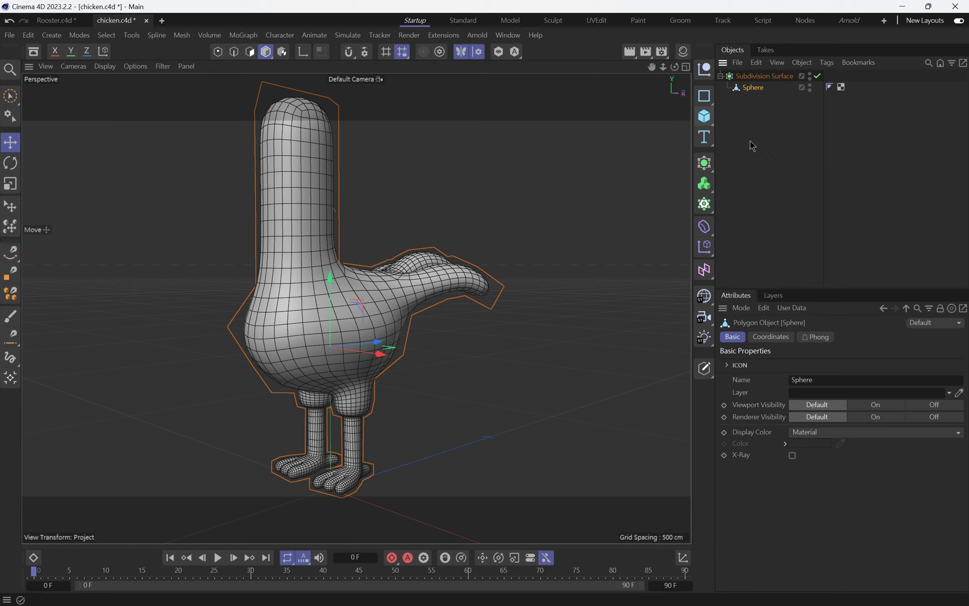
pyautogui.keyDown('alt'); pyautogui.moveTo(331, 277); pyautogui.dragTo(442, 330); pyautogui.keyUp('alt')
# - Shrink the cube into a thin upright slab and move it toward the side of the chicken's body
pyautogui.scroll(4, 442, 329)
pyautogui.moveTo(499, 320); pyautogui.dragTo(428, 256)
pyautogui.moveTo(494, 298); pyautogui.dragTo(425, 298)
pyautogui.moveTo(419, 251)
pyautogui.mouseDown()
pyautogui.moveTo(496, 273)
pyautogui.moveTo(397, 270)
pyautogui.moveTo(357, 256)
pyautogui.moveTo(429, 269)
pyautogui.moveTo(417, 269)
pyautogui.mouseUp()
pyautogui.moveTo(360, 210); pyautogui.dragTo(360, 217)
# - Refine the slab's size and position against the side of the body and make the cube editable
pyautogui.keyDown('alt'); pyautogui.moveTo(360, 221); pyautogui.dragTo(418, 234, button='right'); pyautogui.keyUp('alt')
pyautogui.keyDown('alt'); pyautogui.moveTo(418, 235); pyautogui.dragTo(362, 204); pyautogui.keyUp('alt')
pyautogui.keyDown('alt'); pyautogui.moveTo(364, 225); pyautogui.dragTo(386, 260); pyautogui.keyUp('alt')
pyautogui.moveTo(444, 274); pyautogui.dragTo(449, 273)
pyautogui.moveTo(387, 273); pyautogui.dragTo(334, 233)
pyautogui.press('c')
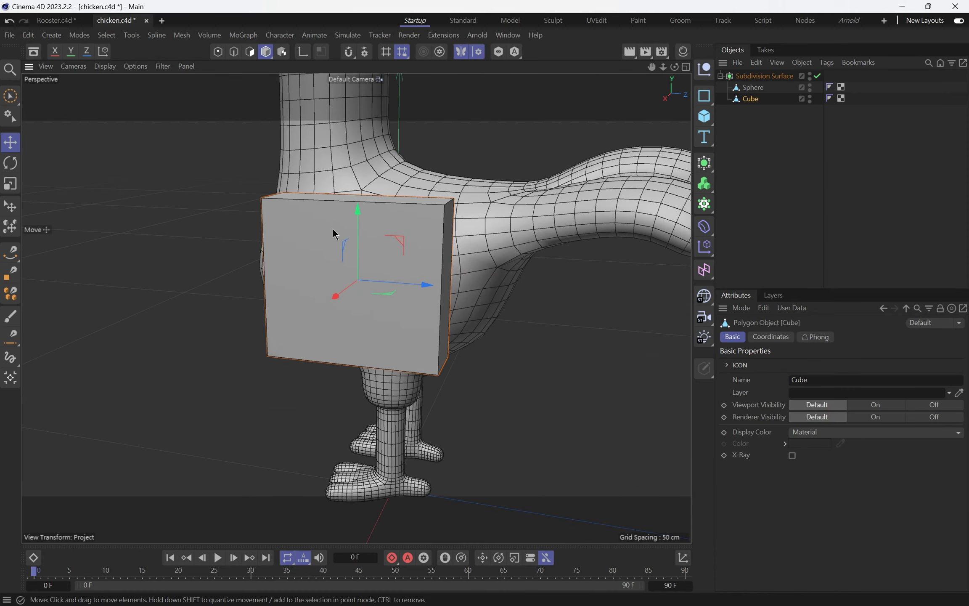
# - Activate Loop/Path Cut on the Cube mesh and disable the modelling symmetry
pyautogui.press('m')
pyautogui.press('l')
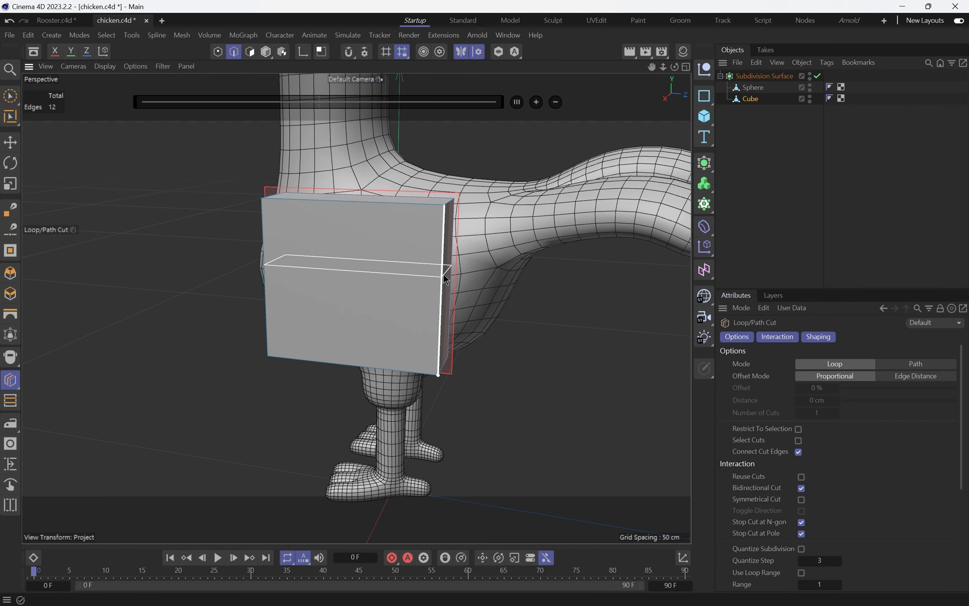
pyautogui.keyDown('alt'); pyautogui.moveTo(375, 244); pyautogui.dragTo(242, 269); pyautogui.keyUp('alt')
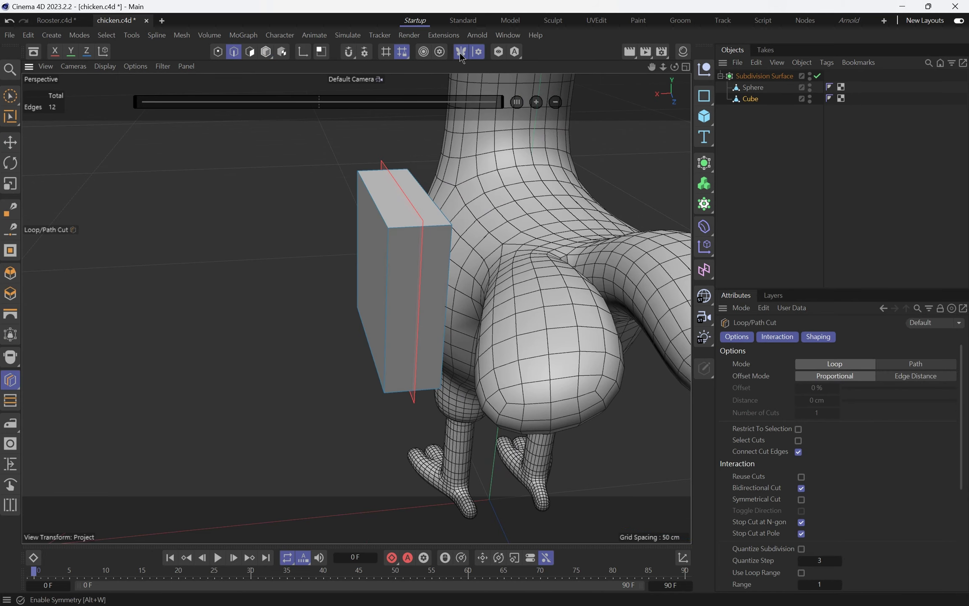
pyautogui.keyDown('alt'); pyautogui.moveTo(406, 283); pyautogui.dragTo(435, 338); pyautogui.keyUp('alt')
pyautogui.keyDown('shift'); pyautogui.click(396, 321); pyautogui.keyUp('shift')
pyautogui.keyDown('alt'); pyautogui.moveTo(363, 268); pyautogui.dragTo(446, 266); pyautogui.keyUp('alt')
pyautogui.keyDown('shift'); pyautogui.click(330, 221); pyautogui.keyUp('shift')
pyautogui.keyDown('alt'); pyautogui.moveTo(320, 251); pyautogui.dragTo(242, 253); pyautogui.keyUp('alt')
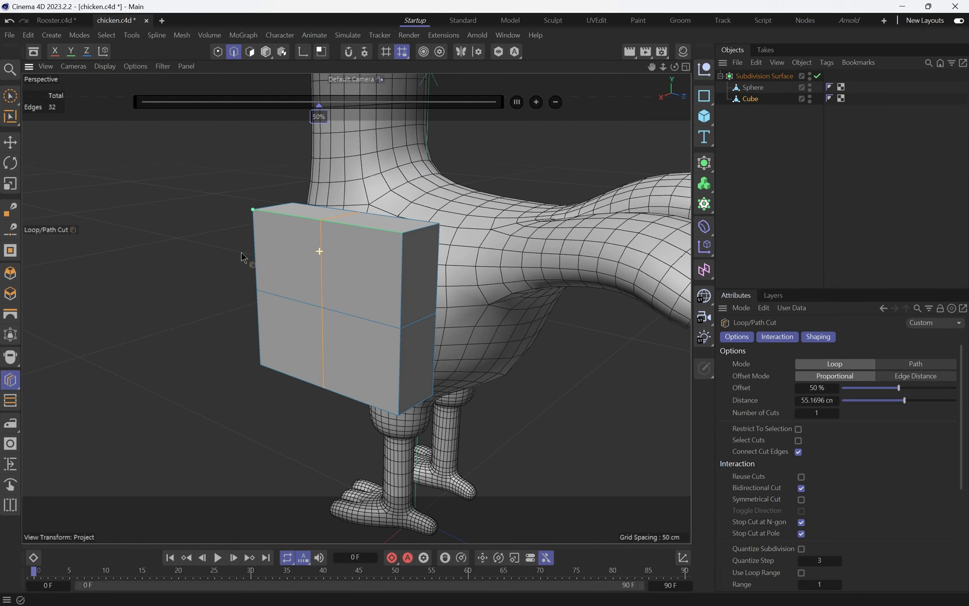
pyautogui.hotkey('ctrl', 'z')
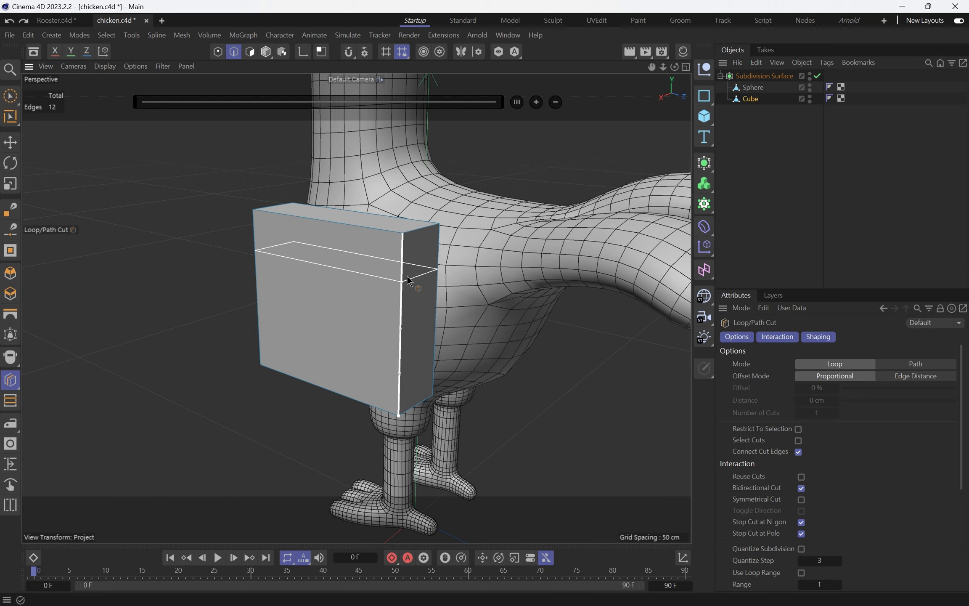
# - Cut one horizontal and one vertical edge loop through the middle of the cube, at 50% offset
pyautogui.click(404, 331)
pyautogui.click(335, 223)
pyautogui.keyDown('alt'); pyautogui.moveTo(324, 245); pyautogui.dragTo(400, 251); pyautogui.keyUp('alt')
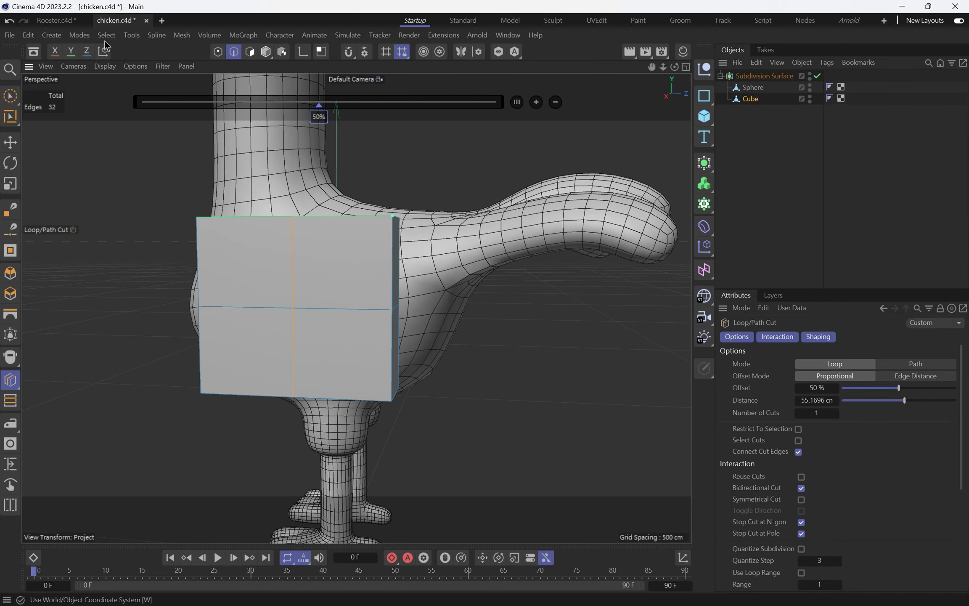
pyautogui.click(139, 40)
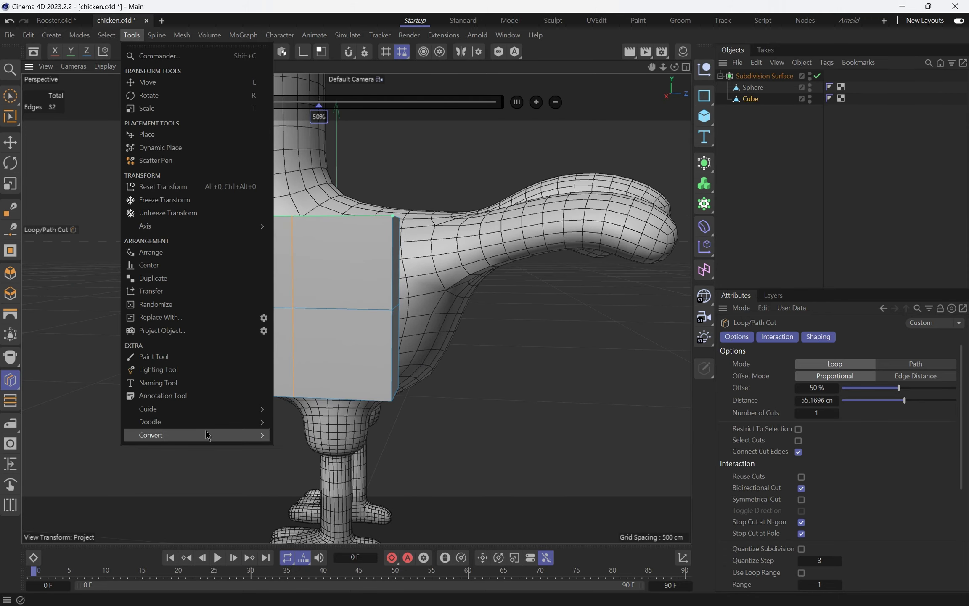
# - Doodle a rounded wing outline with three feather lobes over the slab, and delete the doodle
pyautogui.moveTo(231, 410)
pyautogui.click(300, 432)
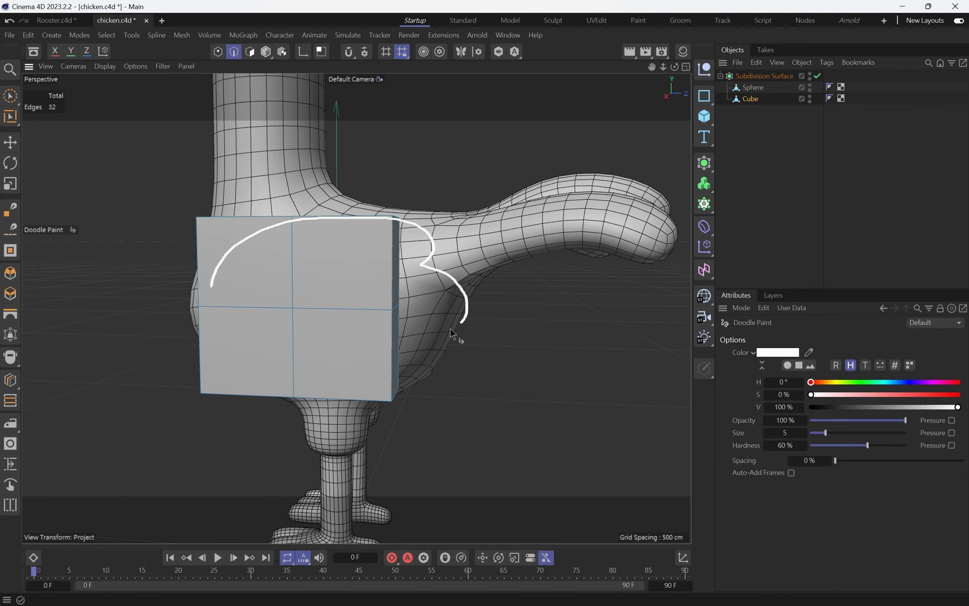
pyautogui.moveTo(206, 344); pyautogui.dragTo(211, 287)
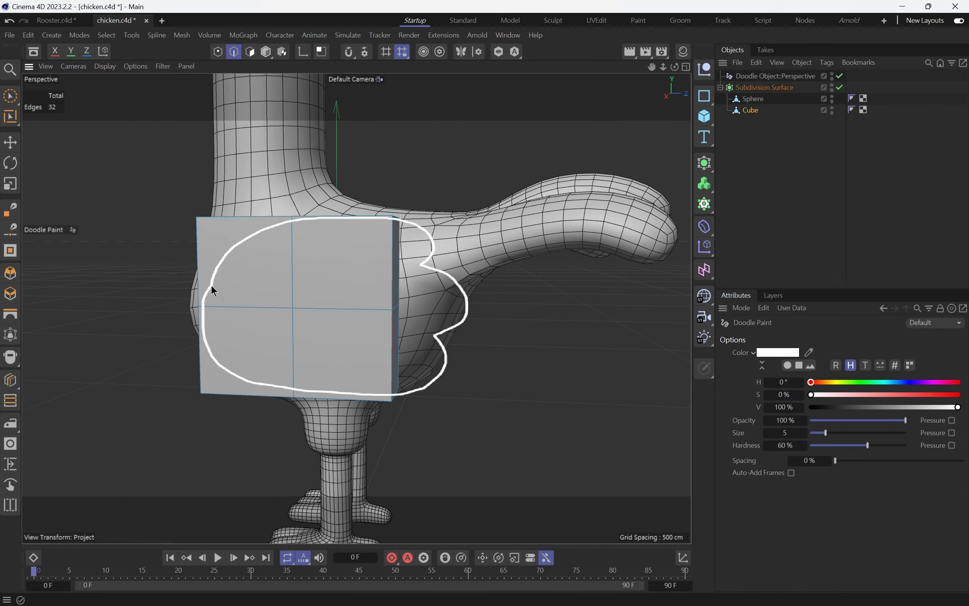
pyautogui.click(793, 75)
pyautogui.press('Delete')
# - Bevel the middle horizontal edge on the Cube's tail-facing side as a chamfer with a 19 cm offset
pyautogui.keyDown('alt'); pyautogui.moveTo(384, 230); pyautogui.dragTo(394, 245); pyautogui.keyUp('alt')
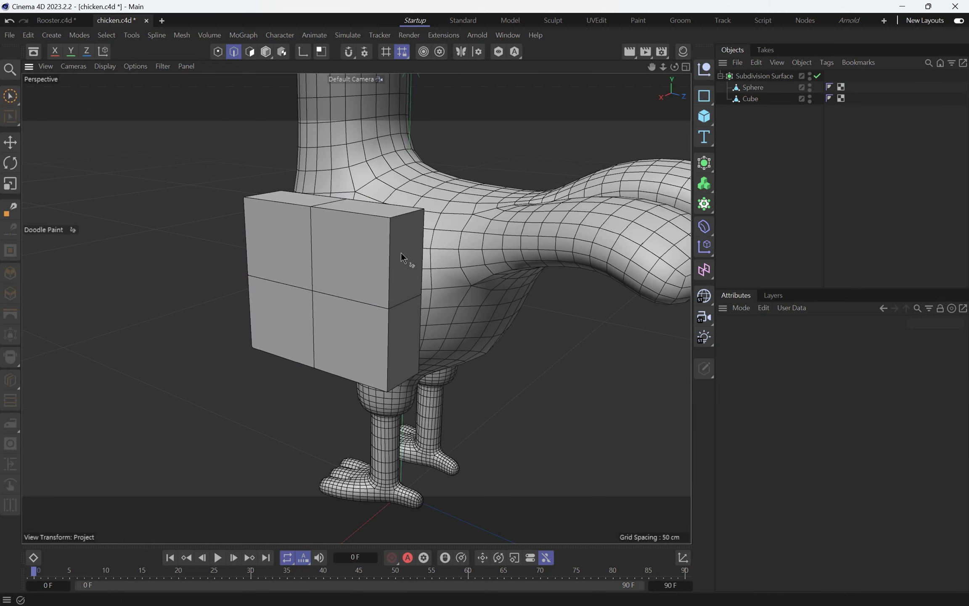
pyautogui.press('e')
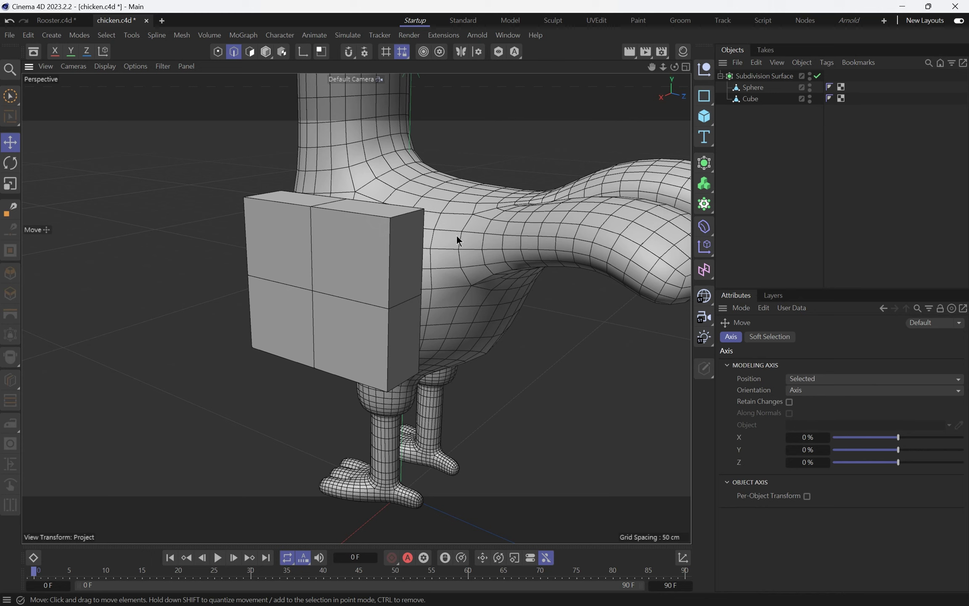
pyautogui.click(761, 100)
pyautogui.keyDown('alt'); pyautogui.moveTo(430, 262); pyautogui.dragTo(403, 278); pyautogui.keyUp('alt')
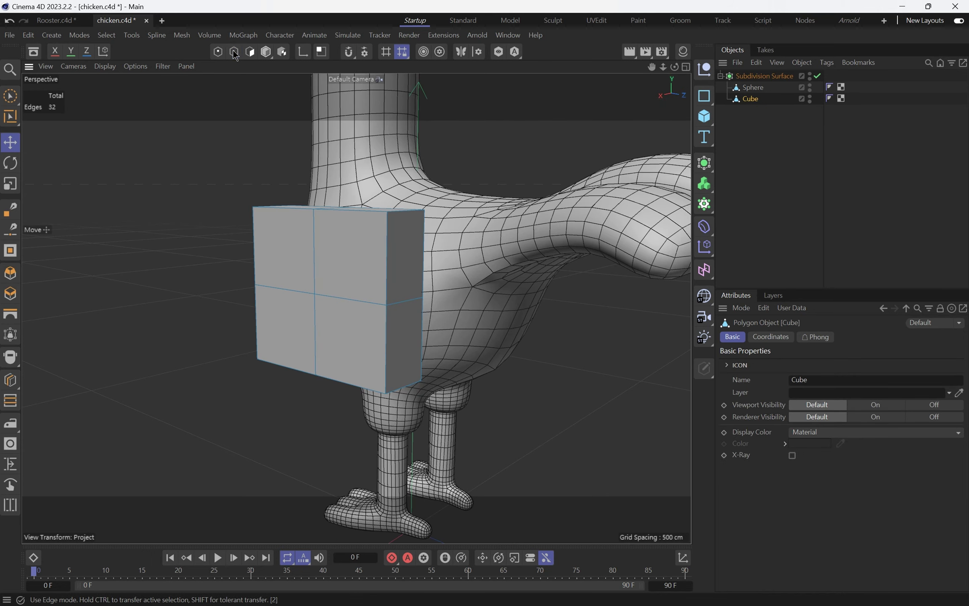
pyautogui.scroll(2, 403, 278)
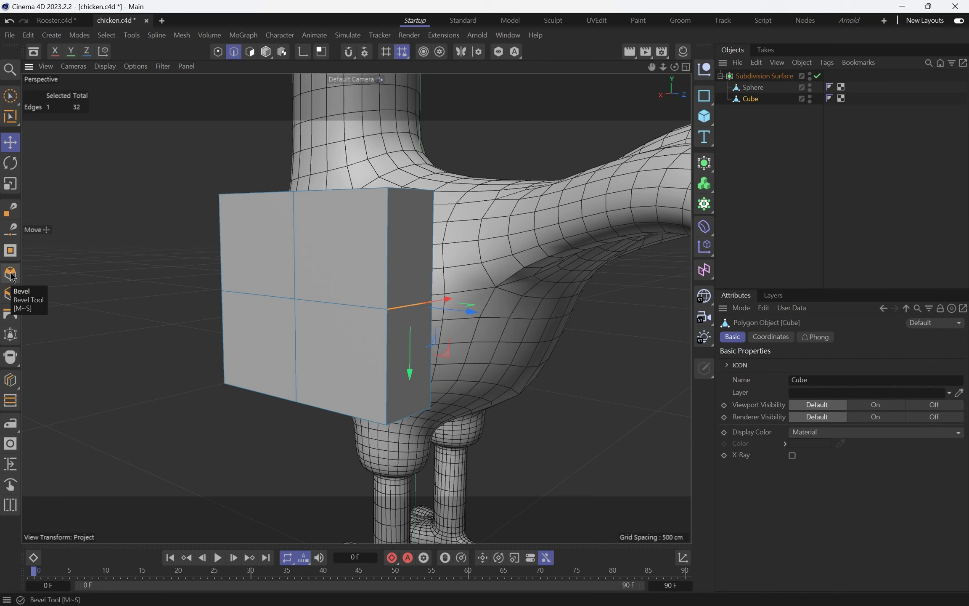
pyautogui.click(11, 275)
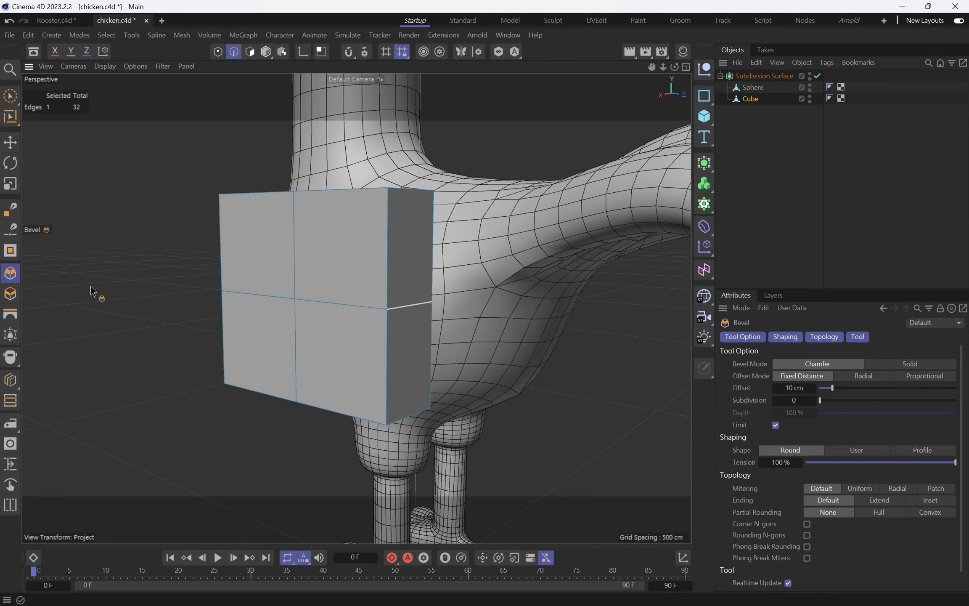
pyautogui.moveTo(185, 253); pyautogui.dragTo(209, 252)
pyautogui.moveTo(113, 287)
pyautogui.keyDown('alt'); pyautogui.mouseDown()
pyautogui.moveTo(76, 287)
pyautogui.moveTo(123, 289)
pyautogui.mouseUp(); pyautogui.keyUp('alt')
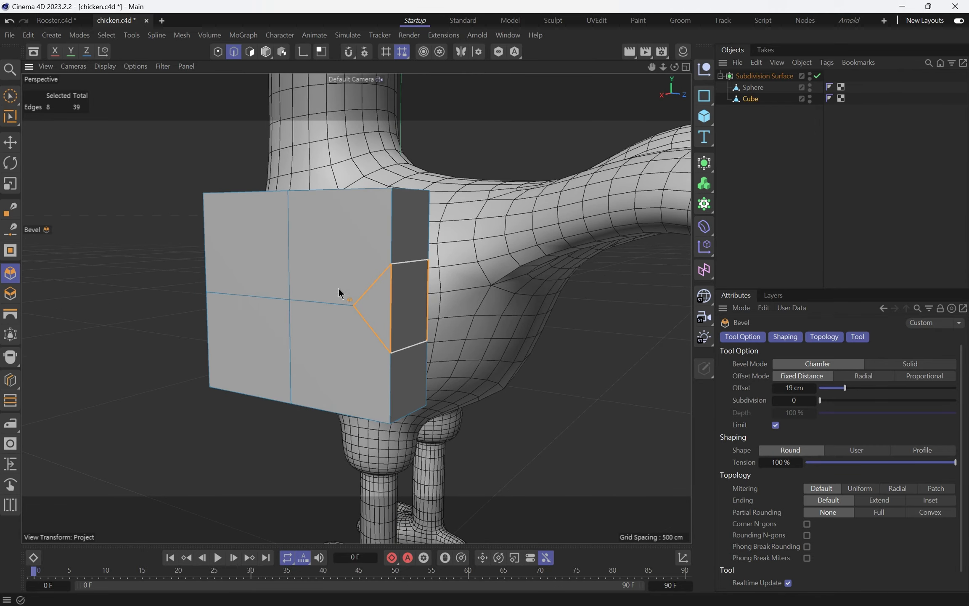
pyautogui.scroll(2, 378, 286)
# - Examine the bevel's inner corner points on both the outer and inner faces of the slab
pyautogui.press('Return')
pyautogui.press('e')
pyautogui.click(349, 310)
pyautogui.keyDown('alt'); pyautogui.moveTo(297, 304); pyautogui.dragTo(310, 338); pyautogui.keyUp('alt')
pyautogui.moveTo(401, 325); pyautogui.dragTo(396, 324)
pyautogui.keyDown('alt'); pyautogui.moveTo(332, 312); pyautogui.dragTo(491, 295); pyautogui.keyUp('alt')
pyautogui.press('Return')
pyautogui.moveTo(331, 246); pyautogui.dragTo(99, 221)
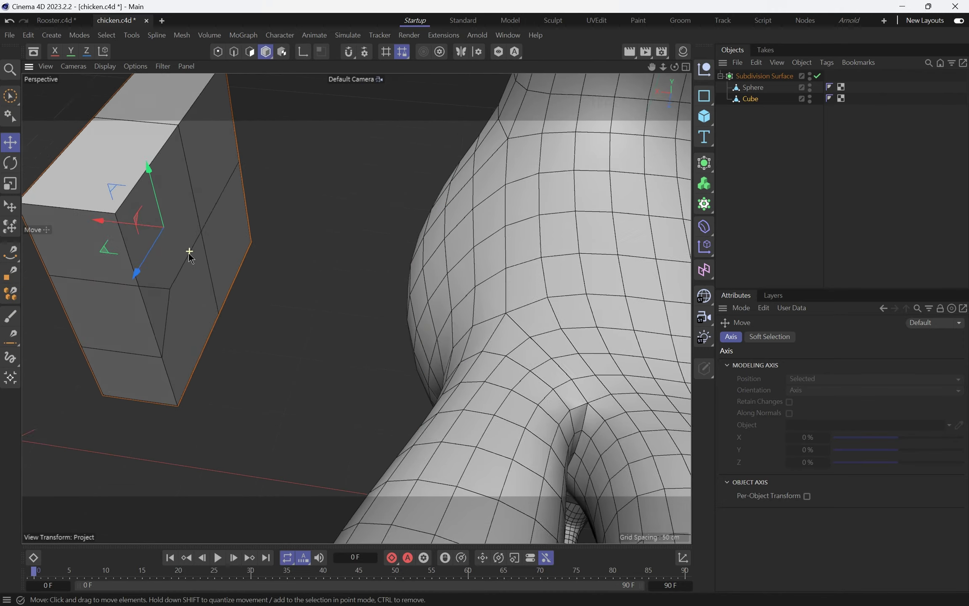
pyautogui.keyDown('alt'); pyautogui.moveTo(190, 253); pyautogui.dragTo(160, 273); pyautogui.keyUp('alt')
pyautogui.press('Return')
pyautogui.click(151, 282)
pyautogui.keyDown('alt'); pyautogui.moveTo(202, 257); pyautogui.dragTo(305, 283, button='middle'); pyautogui.keyUp('alt')
pyautogui.keyDown('alt'); pyautogui.moveTo(277, 288); pyautogui.dragTo(301, 334); pyautogui.keyUp('alt')
pyautogui.keyDown('alt'); pyautogui.moveTo(248, 296); pyautogui.dragTo(316, 286); pyautogui.keyUp('alt')
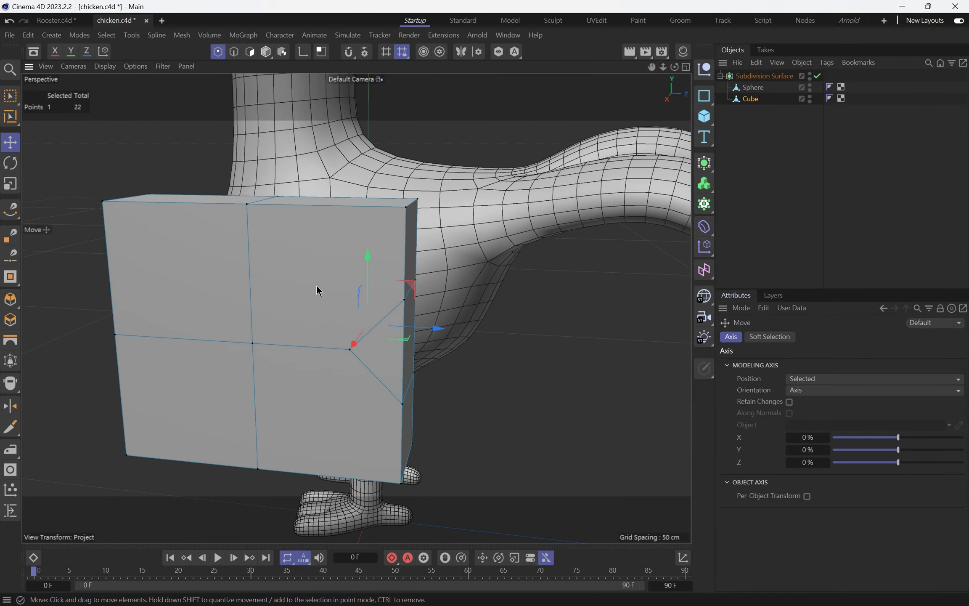
# - Examine the polygons around the bevel on the slab's outer face to compare their numbers of corners
pyautogui.press('Return')
pyautogui.press('Return')
pyautogui.click(314, 273)
pyautogui.keyDown('alt'); pyautogui.moveTo(318, 345); pyautogui.dragTo(330, 334); pyautogui.keyUp('alt')
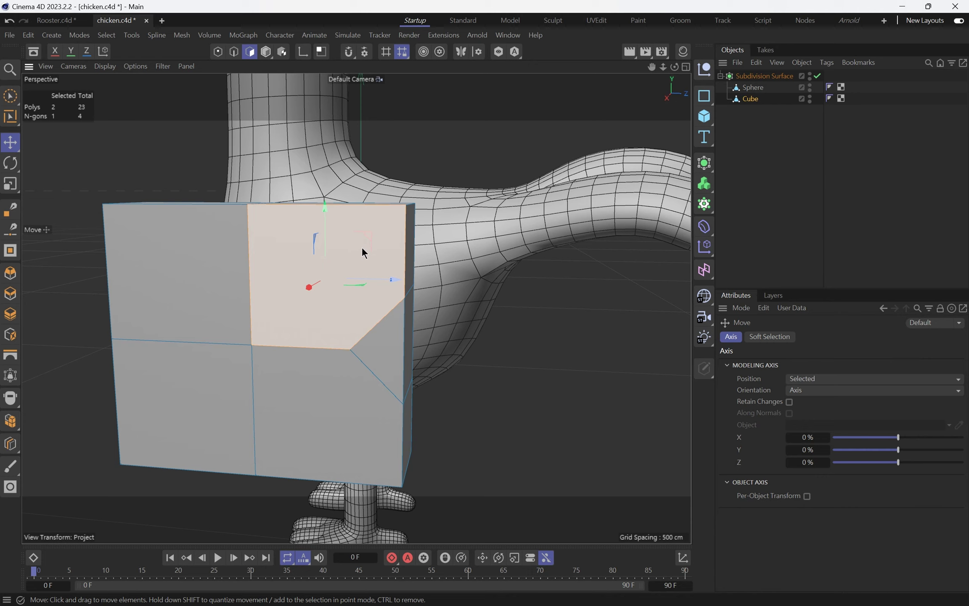
pyautogui.click(380, 353)
pyautogui.click(168, 278)
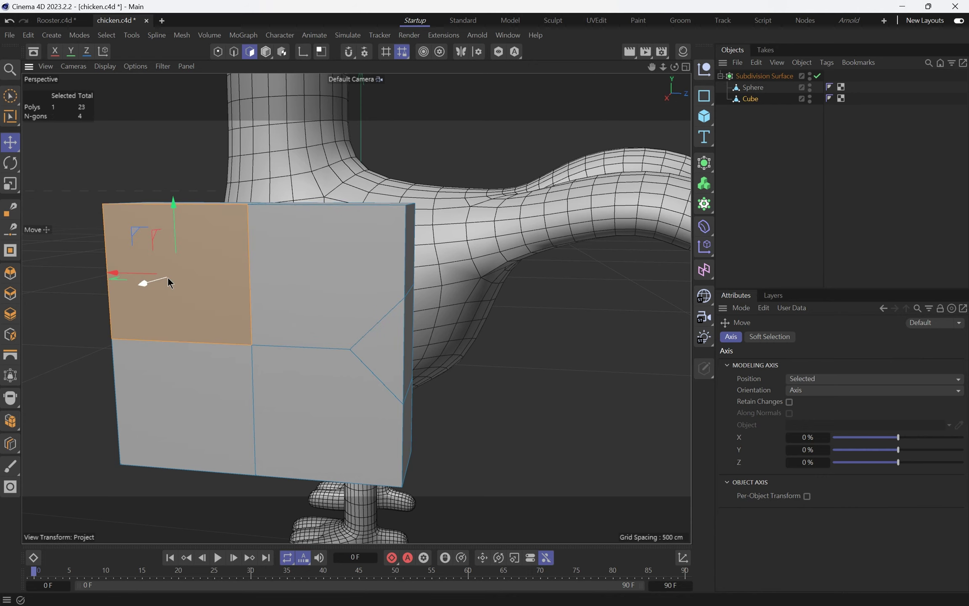
pyautogui.click(324, 265)
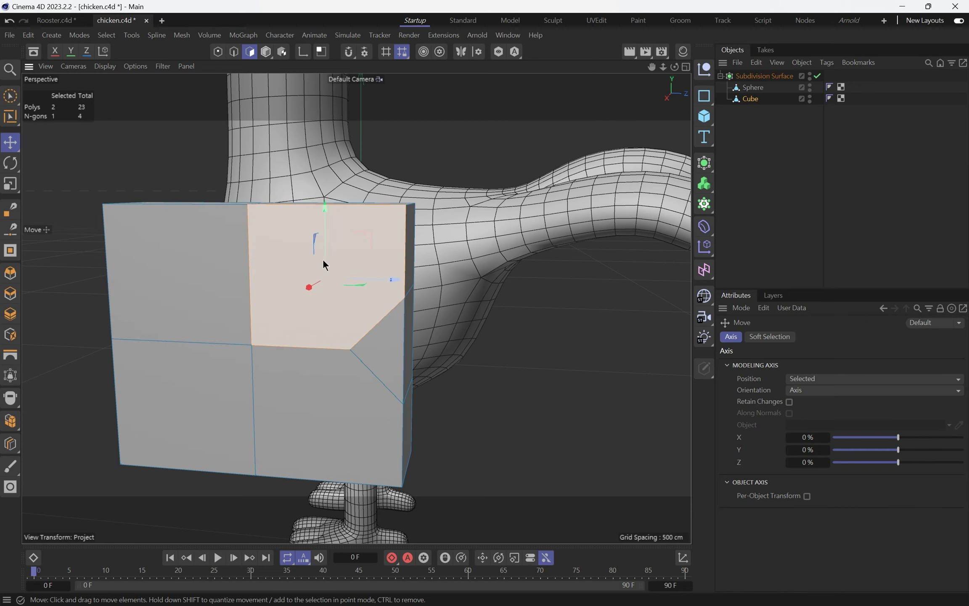
pyautogui.keyDown('alt'); pyautogui.moveTo(349, 248); pyautogui.dragTo(339, 271); pyautogui.keyUp('alt')
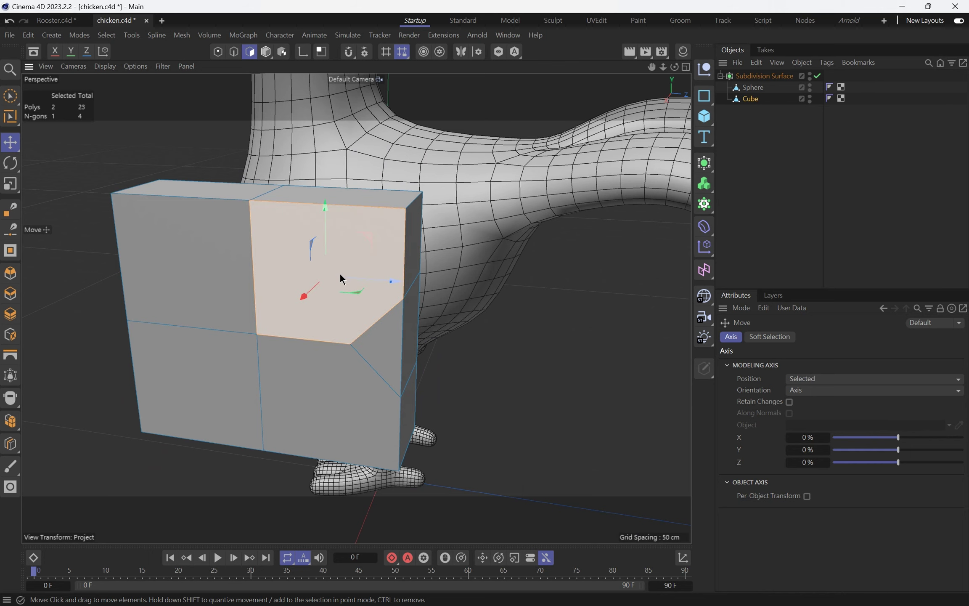
# - Try moving the bevel's inner point on the outer face onto the face's centre point
pyautogui.press('Return')
pyautogui.click(349, 345)
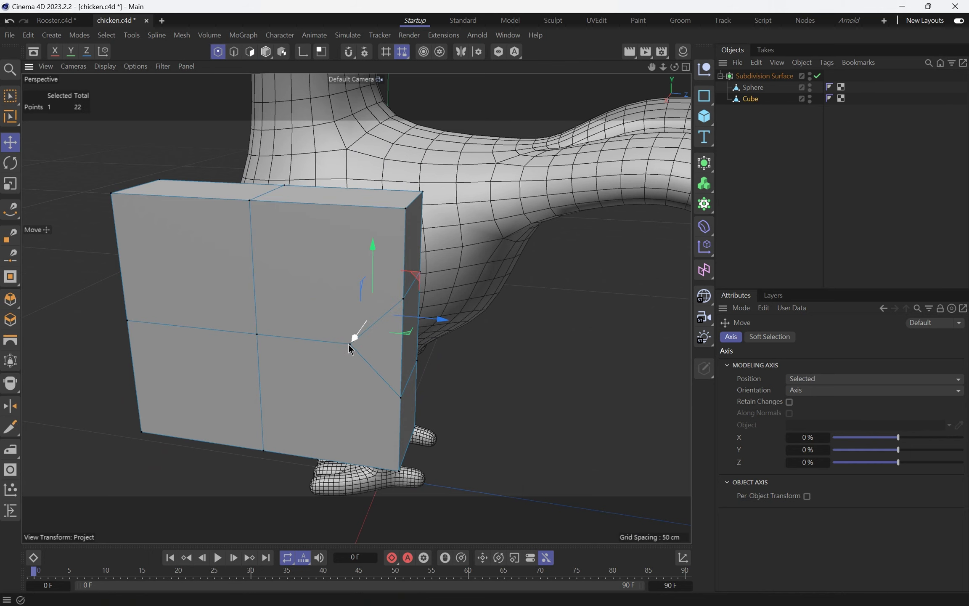
pyautogui.moveTo(348, 344); pyautogui.dragTo(302, 345)
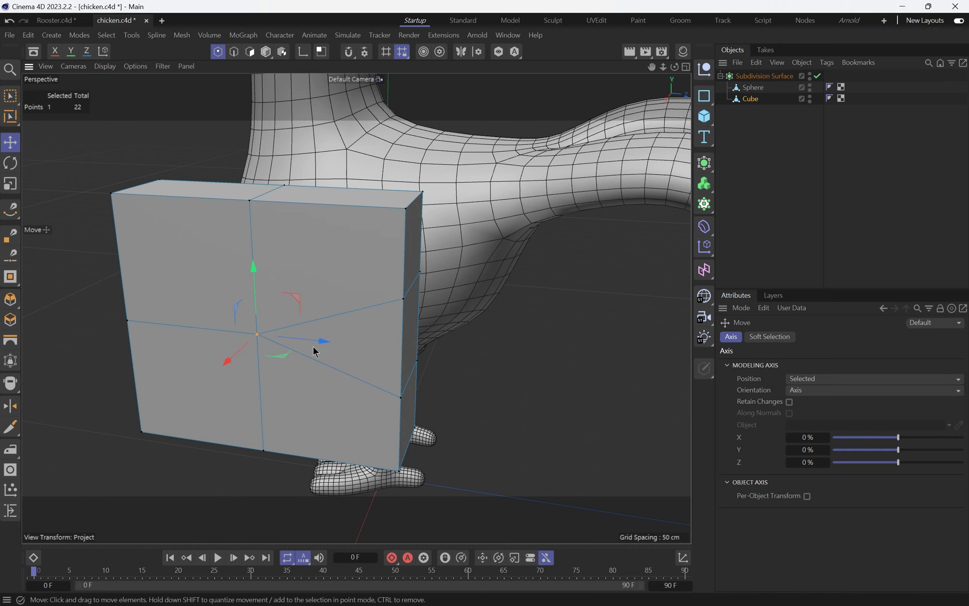
# - Weld the bevel's inner point on the slab's outer face to the face's centre point with the Polygon Pen
pyautogui.scroll(2, 298, 363)
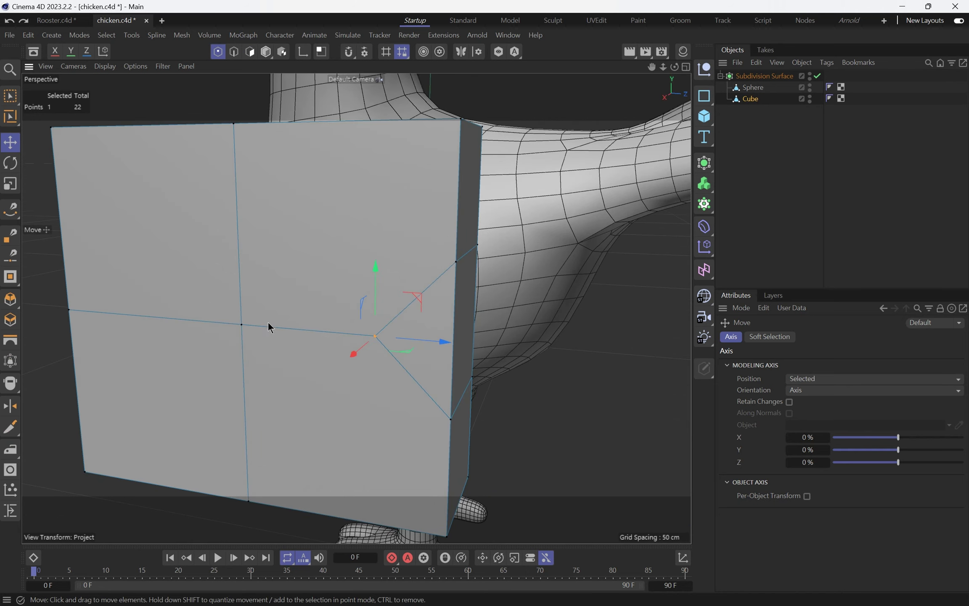
pyautogui.scroll(1, 269, 329)
pyautogui.scroll(1, 295, 324)
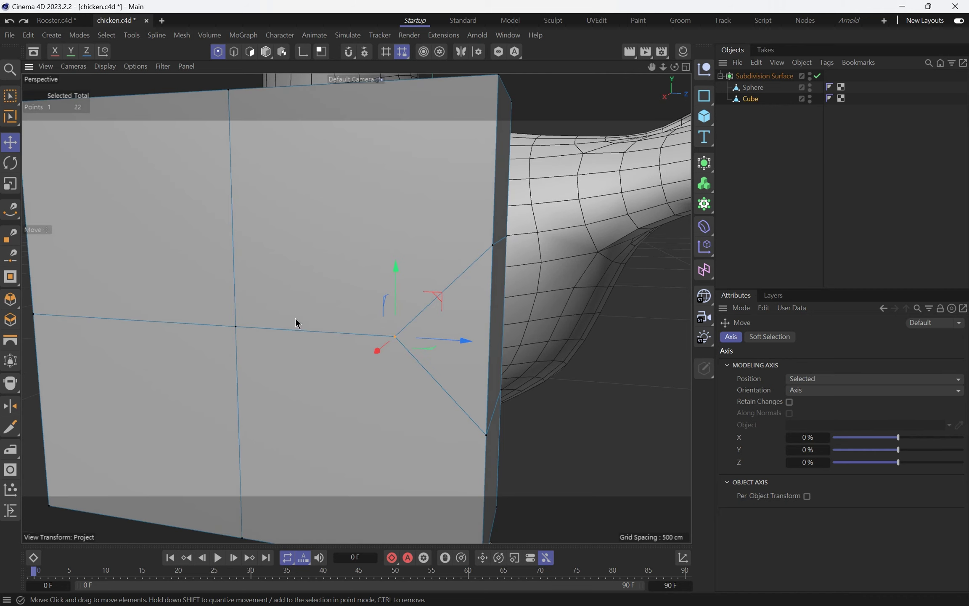
pyautogui.rightClick(318, 293)
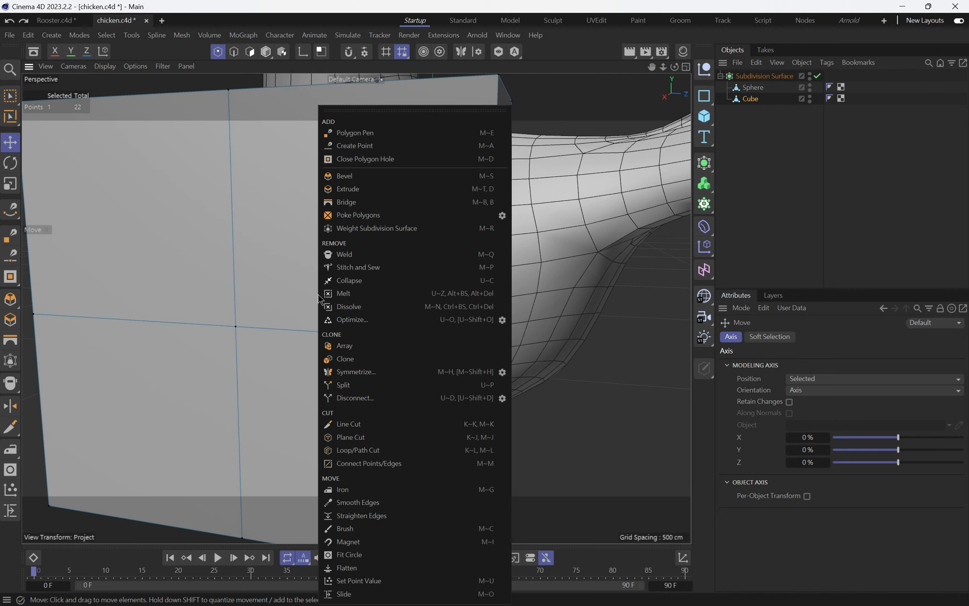
pyautogui.click(388, 135)
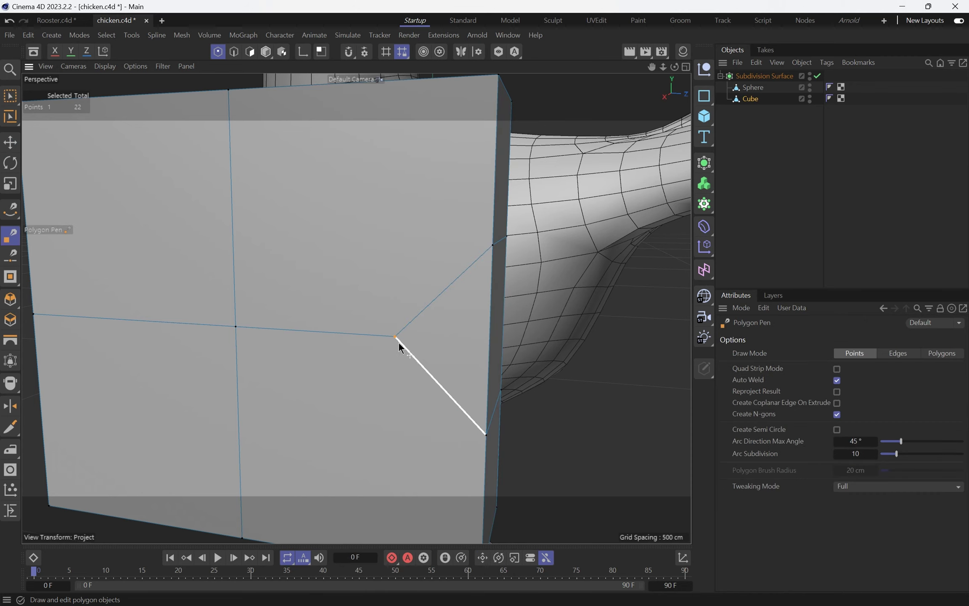
pyautogui.moveTo(396, 336)
pyautogui.mouseDown()
pyautogui.moveTo(319, 305)
pyautogui.moveTo(235, 327)
pyautogui.mouseUp()
# - Weld the matching bevel point on the slab's inner face to that face's centre point with the Polygon Pen
pyautogui.moveTo(269, 277)
pyautogui.keyDown('alt'); pyautogui.mouseDown()
pyautogui.moveTo(339, 288)
pyautogui.moveTo(278, 348)
pyautogui.moveTo(206, 330)
pyautogui.moveTo(173, 353)
pyautogui.mouseUp(); pyautogui.keyUp('alt')
pyautogui.press('e')
pyautogui.hotkey('ctrl', 'z')
pyautogui.keyDown('alt'); pyautogui.moveTo(415, 271); pyautogui.dragTo(236, 291); pyautogui.keyUp('alt')
pyautogui.keyDown('alt'); pyautogui.moveTo(587, 310); pyautogui.dragTo(371, 290); pyautogui.keyUp('alt')
pyautogui.rightClick(428, 343)
pyautogui.click(482, 134)
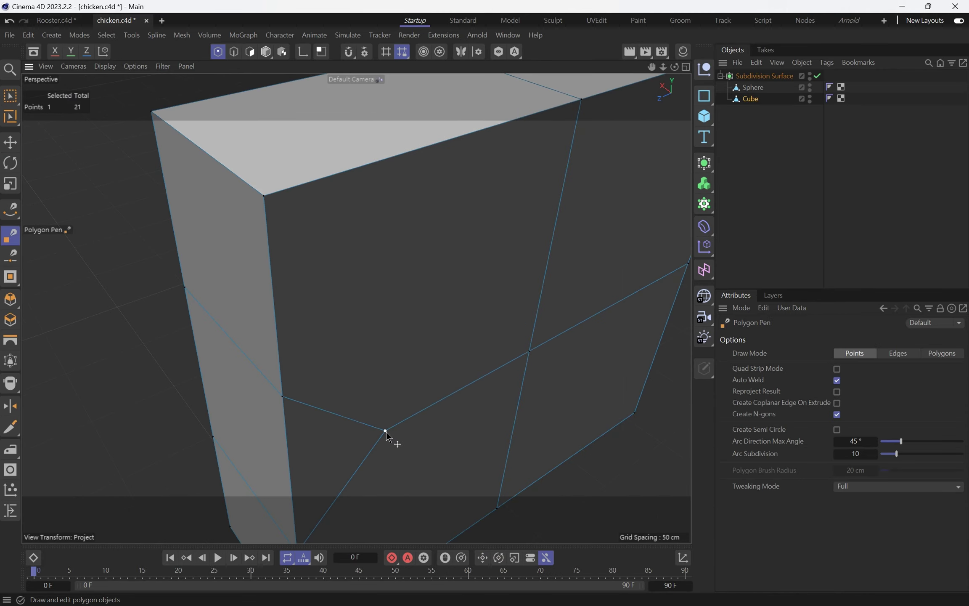
pyautogui.moveTo(389, 423); pyautogui.dragTo(531, 352)
pyautogui.keyDown('alt'); pyautogui.moveTo(529, 353); pyautogui.dragTo(403, 343, button='right'); pyautogui.keyUp('alt')
pyautogui.keyDown('alt'); pyautogui.moveTo(403, 343); pyautogui.dragTo(606, 306); pyautogui.keyUp('alt')
pyautogui.keyDown('alt'); pyautogui.moveTo(415, 307); pyautogui.dragTo(493, 302, button='right'); pyautogui.keyUp('alt')
pyautogui.keyDown('alt'); pyautogui.moveTo(358, 342); pyautogui.dragTo(327, 325); pyautogui.keyUp('alt')
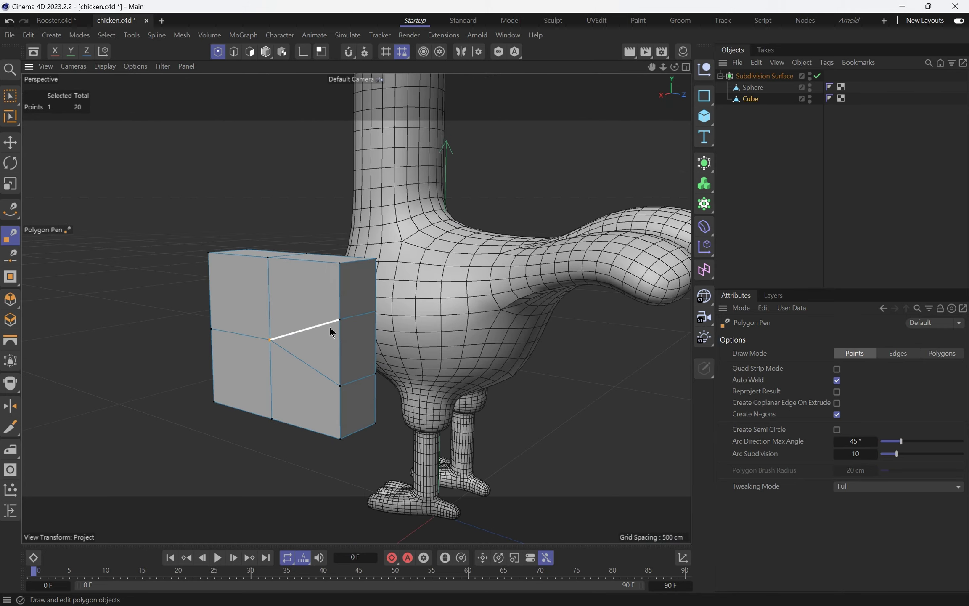
# - Extrude the three stacked polygons on the slab's tail-facing side together by 28.6 cm
pyautogui.click(332, 308)
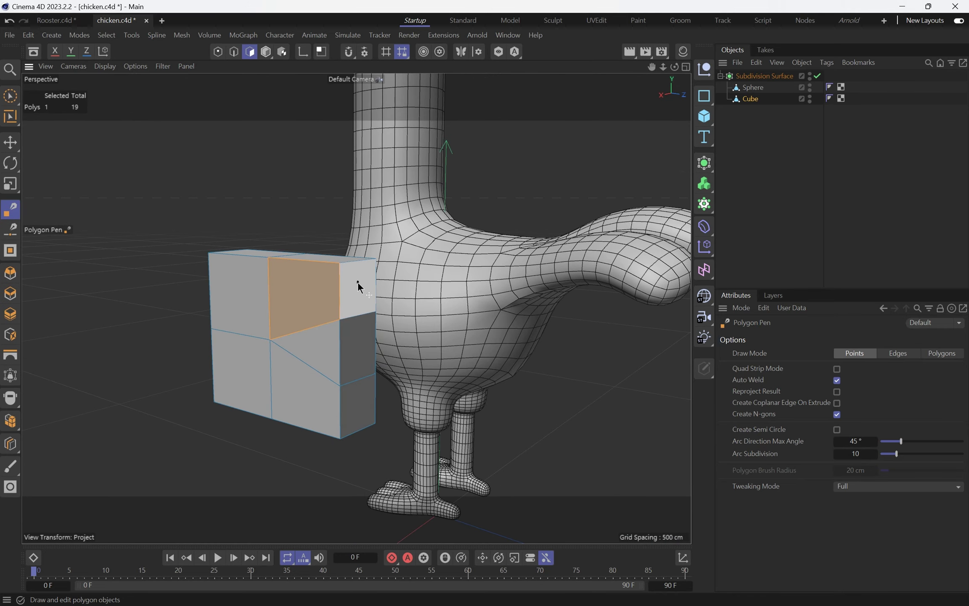
pyautogui.click(360, 313)
pyautogui.press('e')
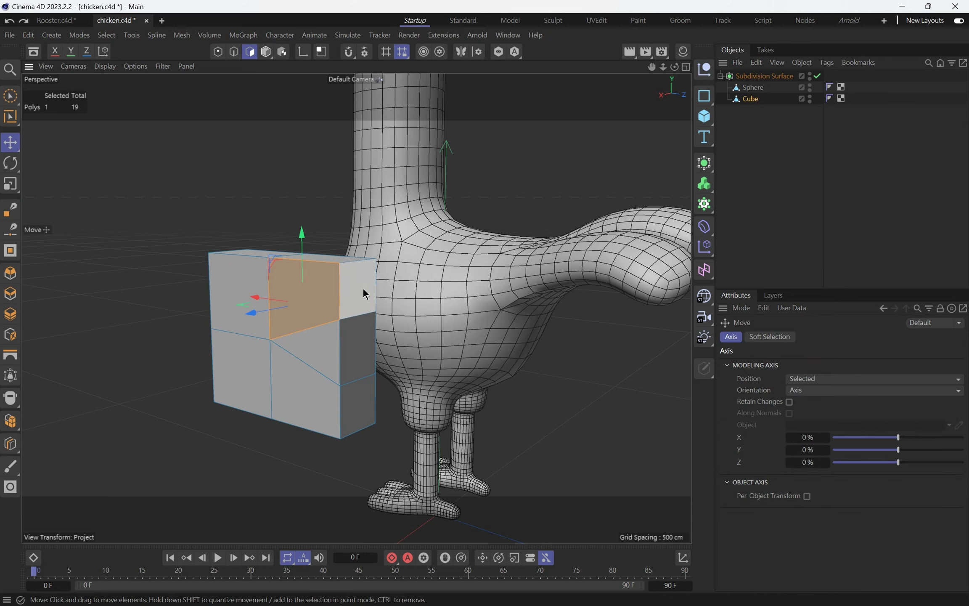
pyautogui.click(362, 289)
pyautogui.keyDown('shift'); pyautogui.click(363, 341); pyautogui.keyUp('shift')
pyautogui.keyDown('shift'); pyautogui.click(361, 402); pyautogui.keyUp('shift')
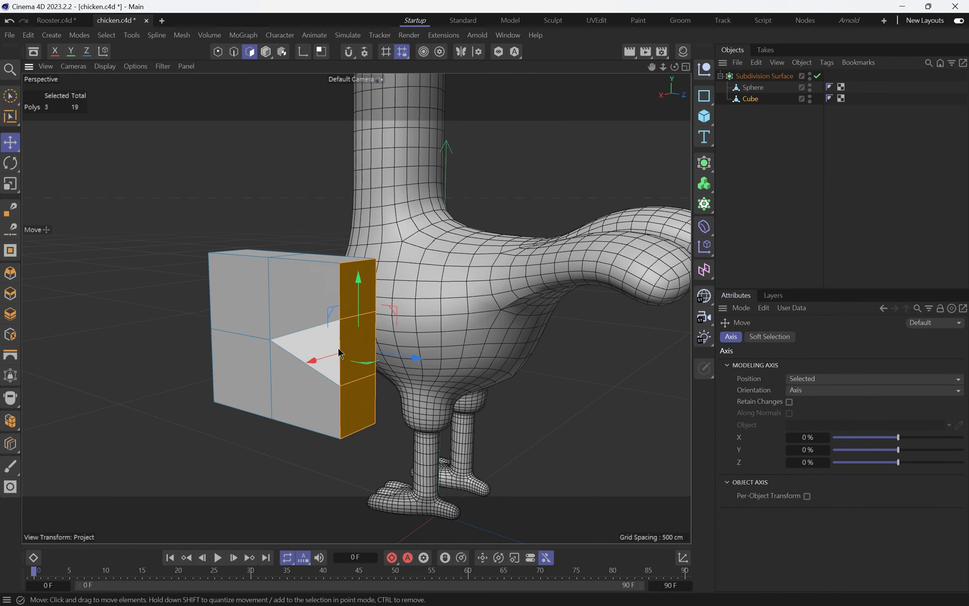
pyautogui.keyDown('alt'); pyautogui.moveTo(335, 350); pyautogui.dragTo(153, 269); pyautogui.keyUp('alt')
pyautogui.click(12, 295)
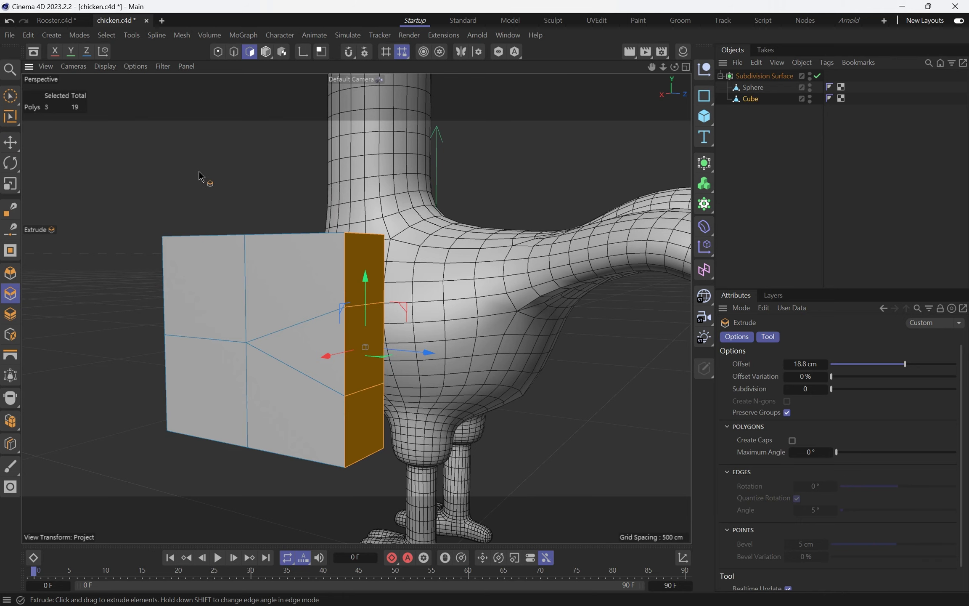
pyautogui.moveTo(212, 186); pyautogui.dragTo(265, 187)
pyautogui.keyDown('alt'); pyautogui.moveTo(254, 252); pyautogui.dragTo(240, 273); pyautogui.keyUp('alt')
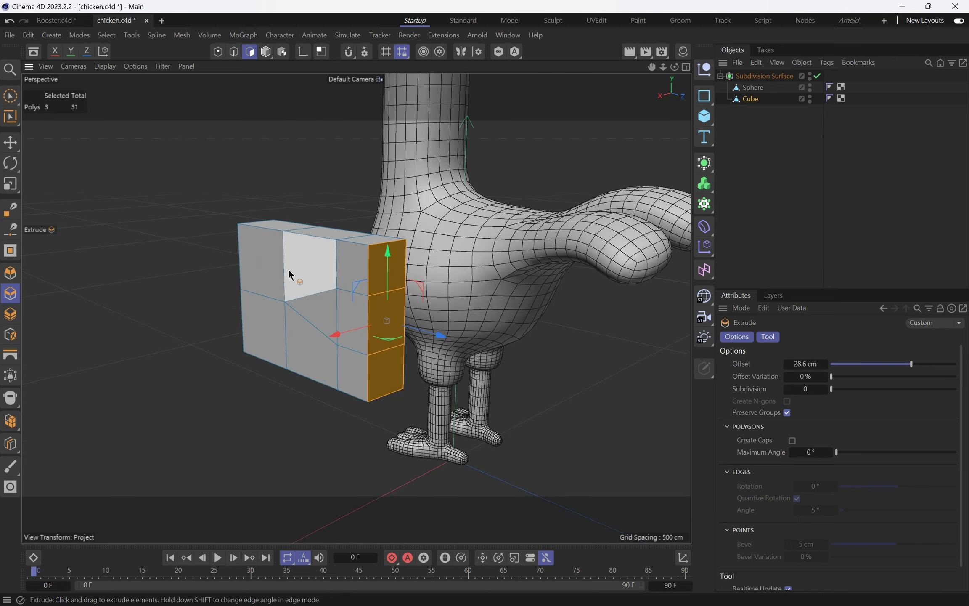
# - Try moving single end polygons of the extruded side, and undo the moves
pyautogui.press('e')
pyautogui.moveTo(377, 266); pyautogui.dragTo(388, 223)
pyautogui.hotkey('ctrl', 'z')
pyautogui.click(374, 376)
pyautogui.moveTo(387, 318); pyautogui.dragTo(386, 339)
pyautogui.hotkey('ctrl', 'z')
# - Examine the whole model and how the Sphere and Cube are arranged under the Subdivision Surface
pyautogui.keyDown('alt'); pyautogui.moveTo(362, 299); pyautogui.dragTo(447, 276); pyautogui.keyUp('alt')
pyautogui.keyDown('alt'); pyautogui.moveTo(240, 283); pyautogui.dragTo(395, 297, button='middle'); pyautogui.keyUp('alt')
pyautogui.scroll(-3, 394, 298)
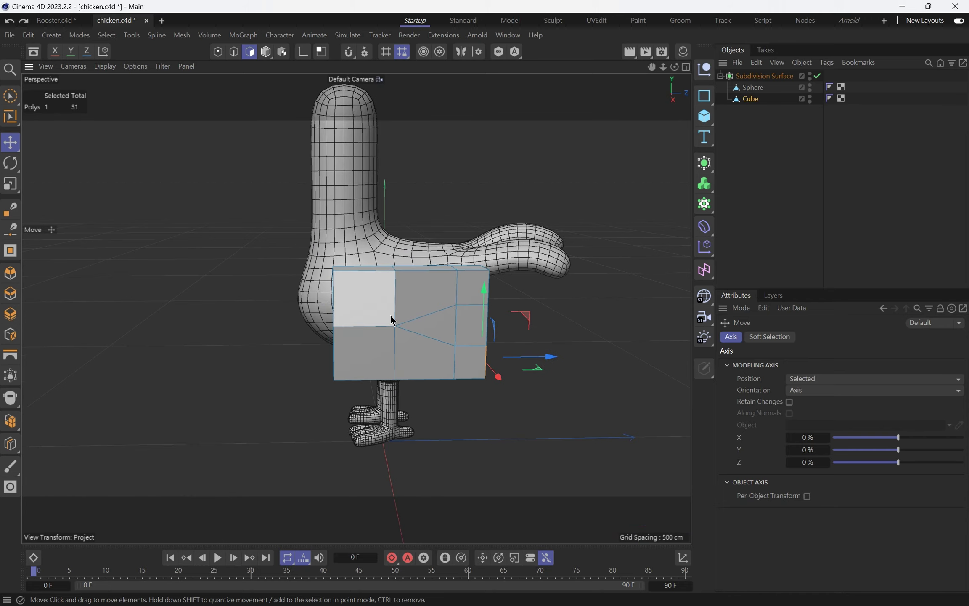
pyautogui.press('Return')
pyautogui.keyDown('alt'); pyautogui.moveTo(429, 318); pyautogui.dragTo(274, 290); pyautogui.keyUp('alt')
pyautogui.click(752, 103)
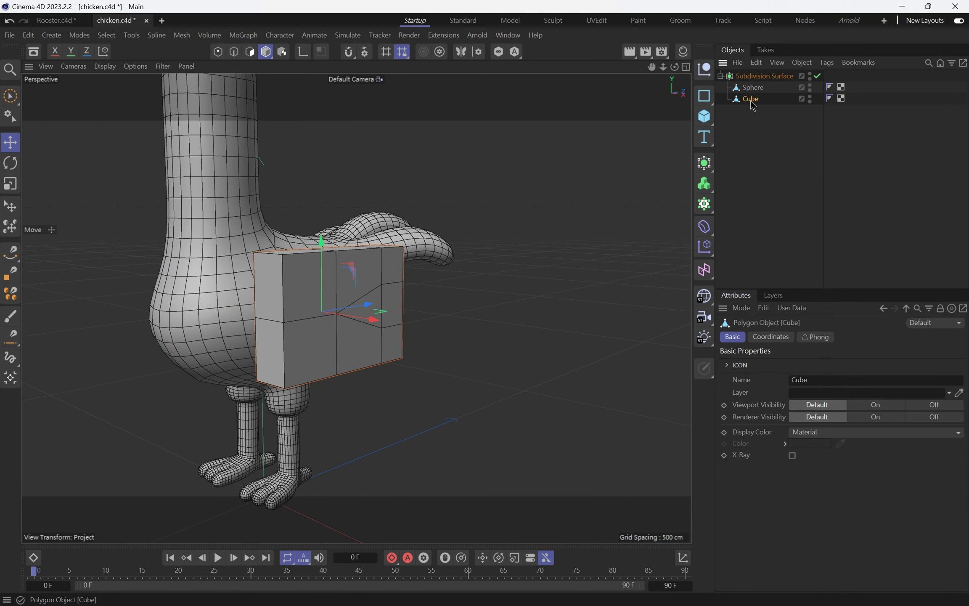
pyautogui.click(761, 76)
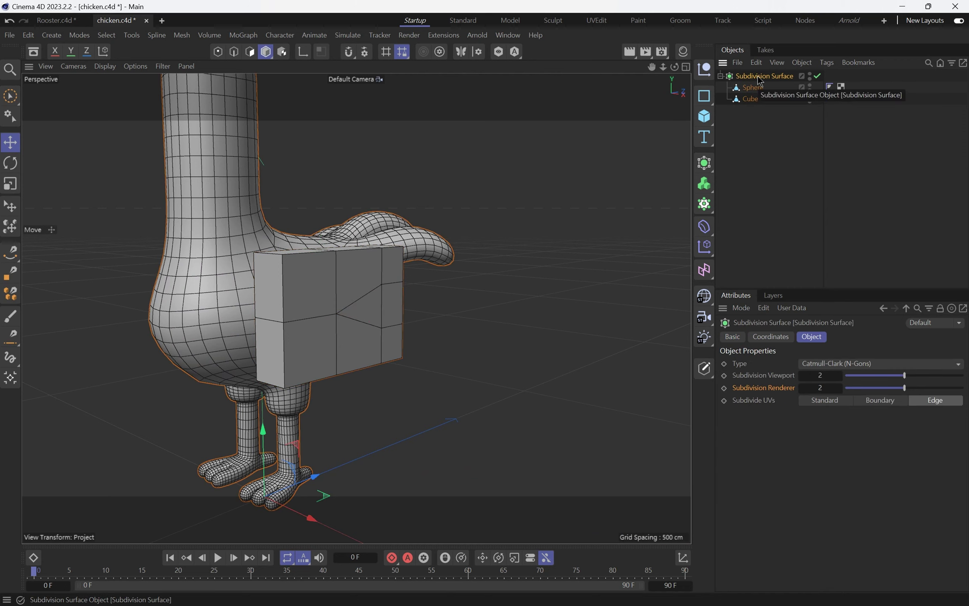
pyautogui.click(753, 102)
pyautogui.keyDown('alt'); pyautogui.moveTo(303, 291); pyautogui.dragTo(272, 260); pyautogui.keyUp('alt')
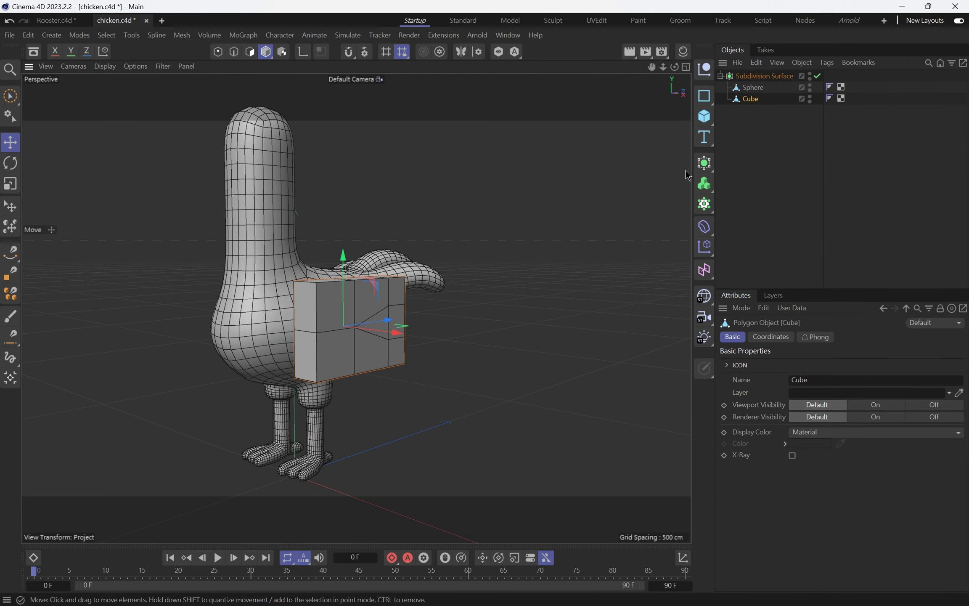
pyautogui.click(754, 77)
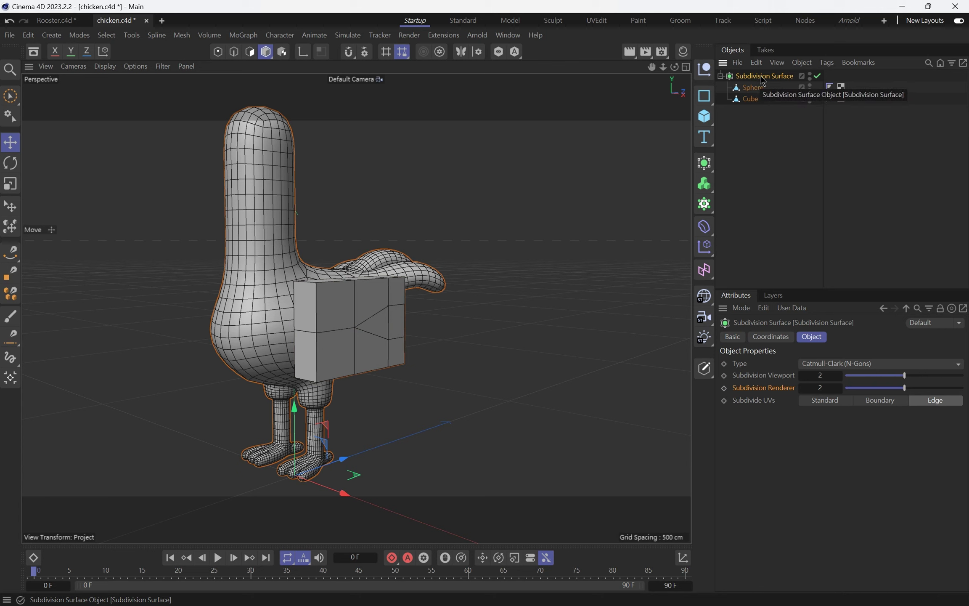
pyautogui.click(759, 88)
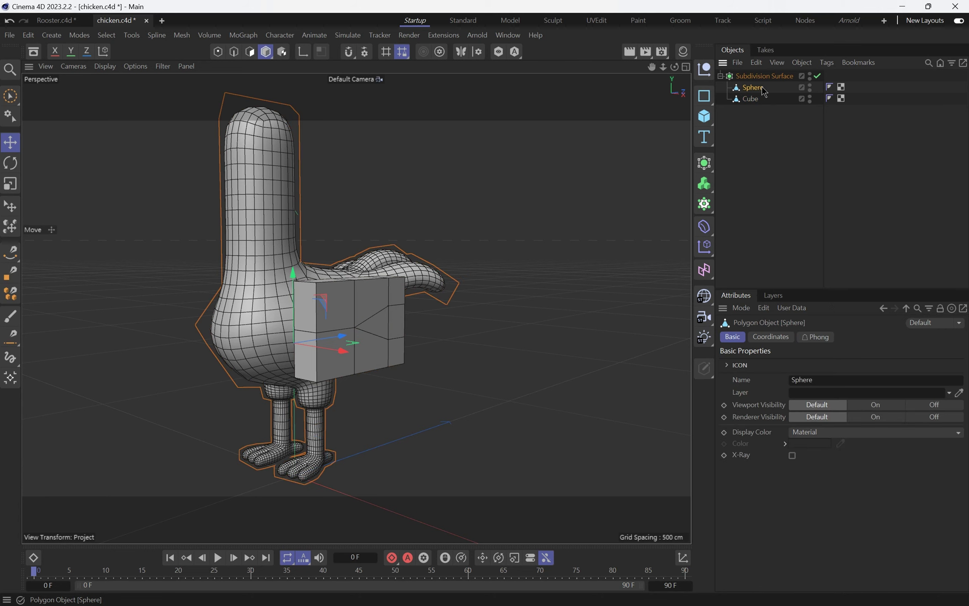
# - Move the Cube above the Sphere inside the Subdivision Surface so it becomes the first child
pyautogui.click(753, 101)
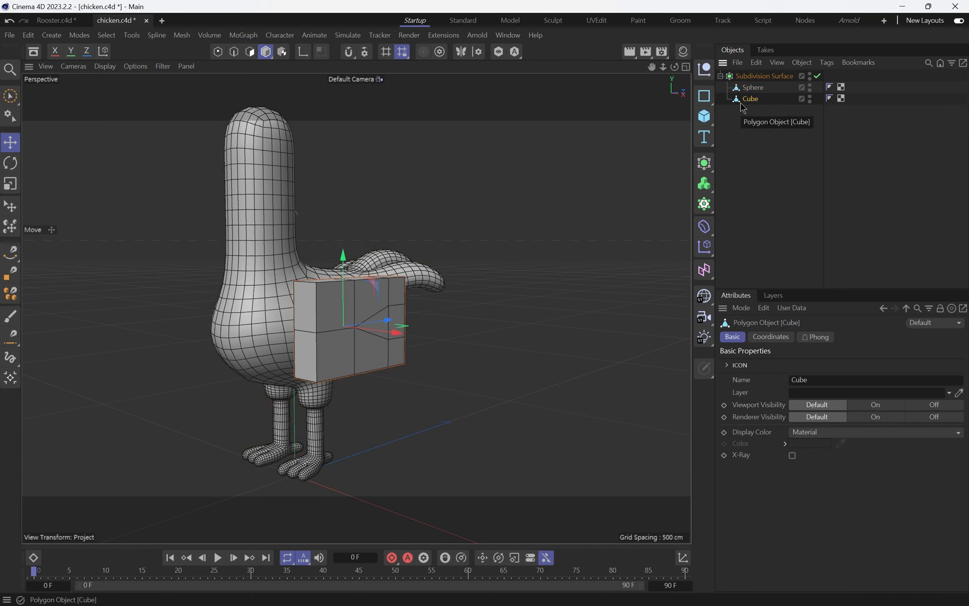
pyautogui.moveTo(755, 106); pyautogui.dragTo(751, 85)
pyautogui.scroll(5, 327, 308)
pyautogui.keyDown('alt'); pyautogui.moveTo(225, 293); pyautogui.dragTo(313, 272); pyautogui.keyUp('alt')
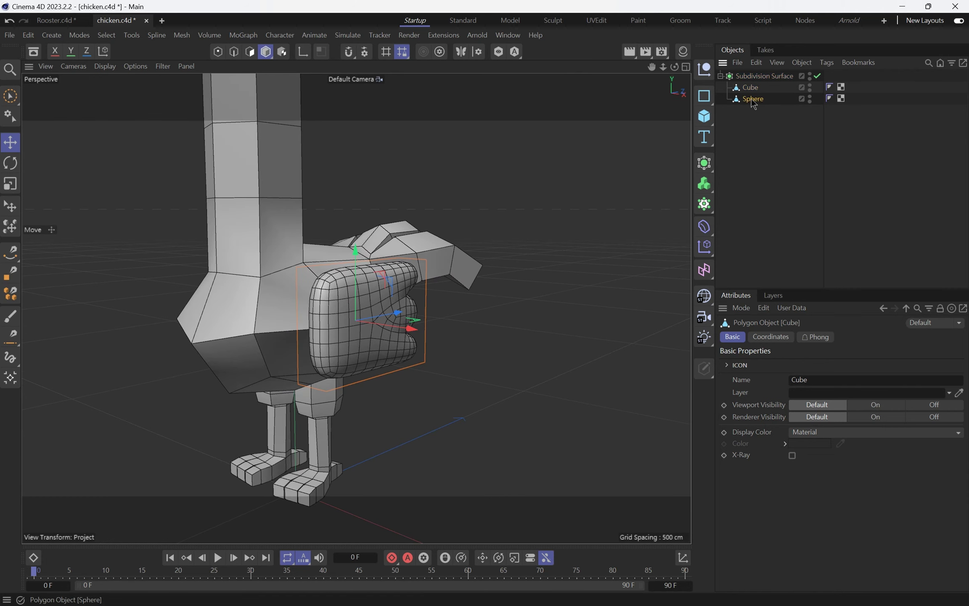
# - Move the Sphere back above the Cube inside the Subdivision Surface so it becomes the first child
pyautogui.moveTo(751, 83); pyautogui.dragTo(751, 85)
pyautogui.moveTo(232, 322)
pyautogui.keyDown('alt'); pyautogui.mouseDown()
pyautogui.moveTo(253, 278)
pyautogui.moveTo(238, 330)
pyautogui.moveTo(246, 342)
pyautogui.mouseUp(); pyautogui.keyUp('alt')
pyautogui.click(761, 75)
pyautogui.scroll(-3, 311, 330)
pyautogui.keyDown('alt'); pyautogui.moveTo(280, 372); pyautogui.dragTo(268, 303); pyautogui.keyUp('alt')
# - Add a Null inside the Subdivision Surface and group both the Sphere and the Cube under it
pyautogui.click(700, 70)
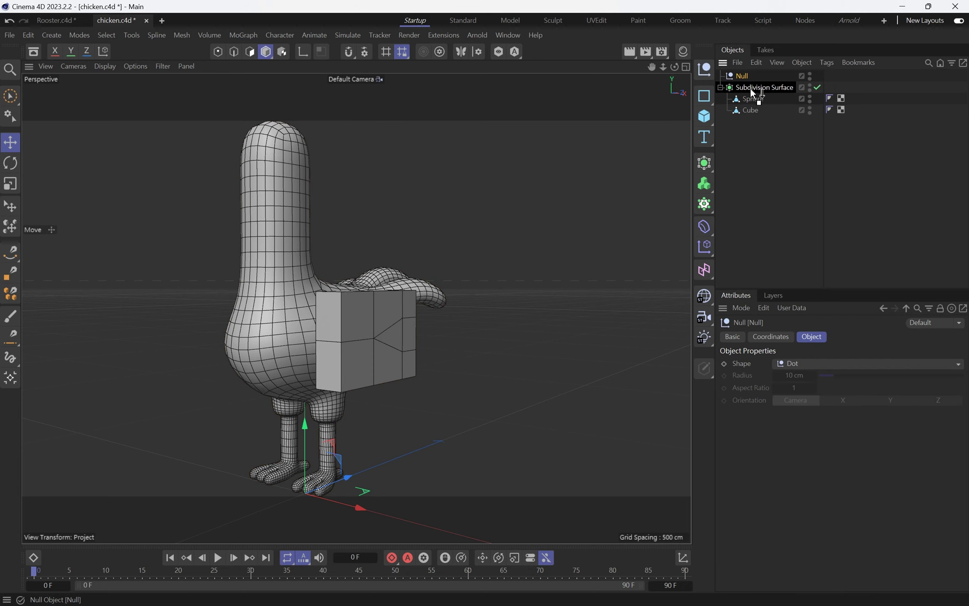
pyautogui.moveTo(751, 87); pyautogui.dragTo(750, 87)
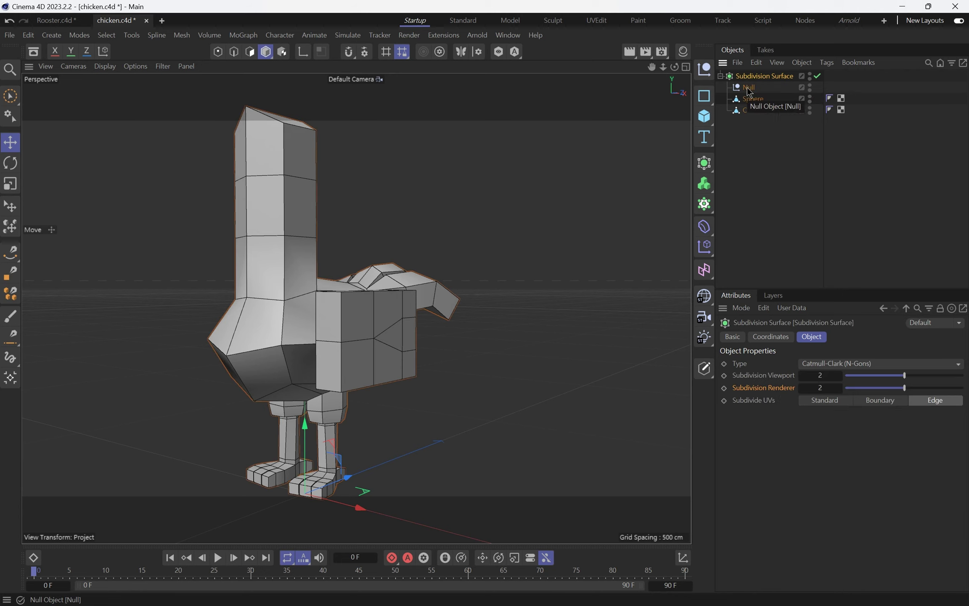
pyautogui.click(749, 103)
pyautogui.keyDown('ctrl'); pyautogui.click(752, 112); pyautogui.keyUp('ctrl')
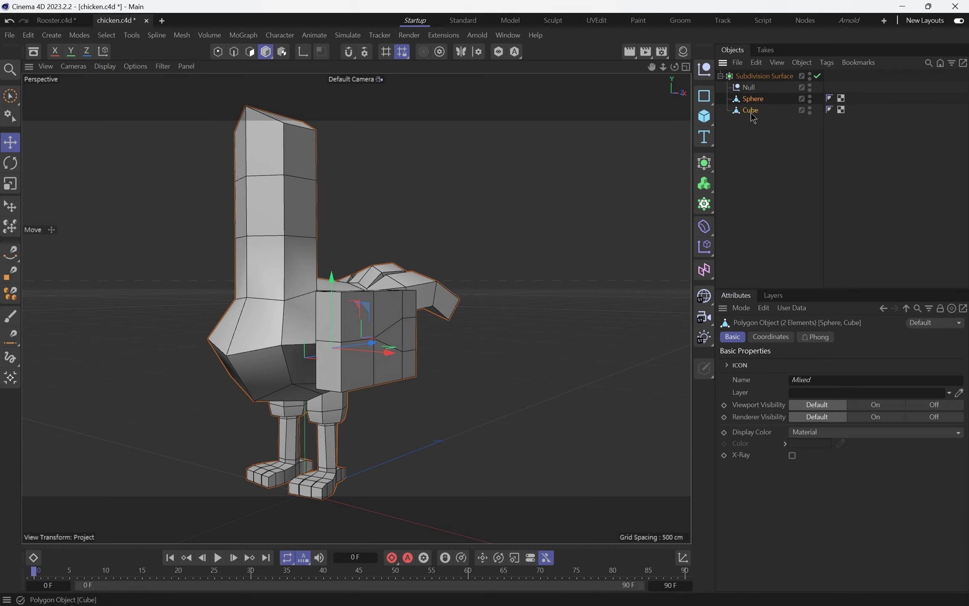
pyautogui.moveTo(752, 94); pyautogui.dragTo(752, 89)
# - With all the wing Cube's polygons selected, round the wing's front end using the Brush in Smear mode, about 50 cm in size
pyautogui.keyDown('alt'); pyautogui.moveTo(359, 297); pyautogui.dragTo(411, 292, button='right'); pyautogui.keyUp('alt')
pyautogui.moveTo(446, 271)
pyautogui.keyDown('alt'); pyautogui.mouseDown()
pyautogui.moveTo(433, 248)
pyautogui.moveTo(295, 251)
pyautogui.moveTo(381, 275)
pyautogui.moveTo(433, 281)
pyautogui.moveTo(463, 269)
pyautogui.mouseUp(); pyautogui.keyUp('alt')
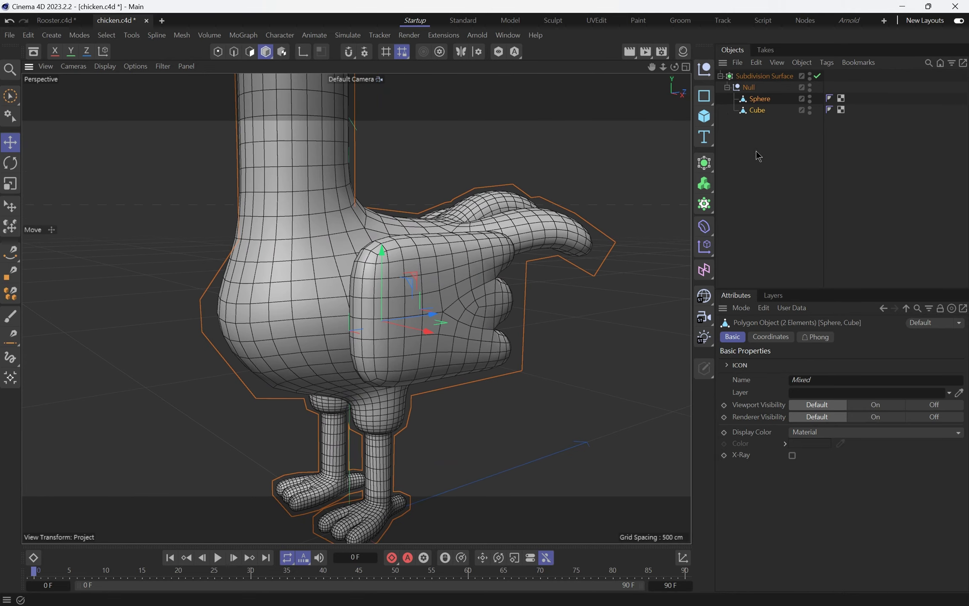
pyautogui.click(756, 110)
pyautogui.moveTo(386, 334)
pyautogui.keyDown('alt'); pyautogui.mouseDown()
pyautogui.moveTo(374, 296)
pyautogui.moveTo(448, 293)
pyautogui.moveTo(391, 320)
pyautogui.mouseUp(); pyautogui.keyUp('alt')
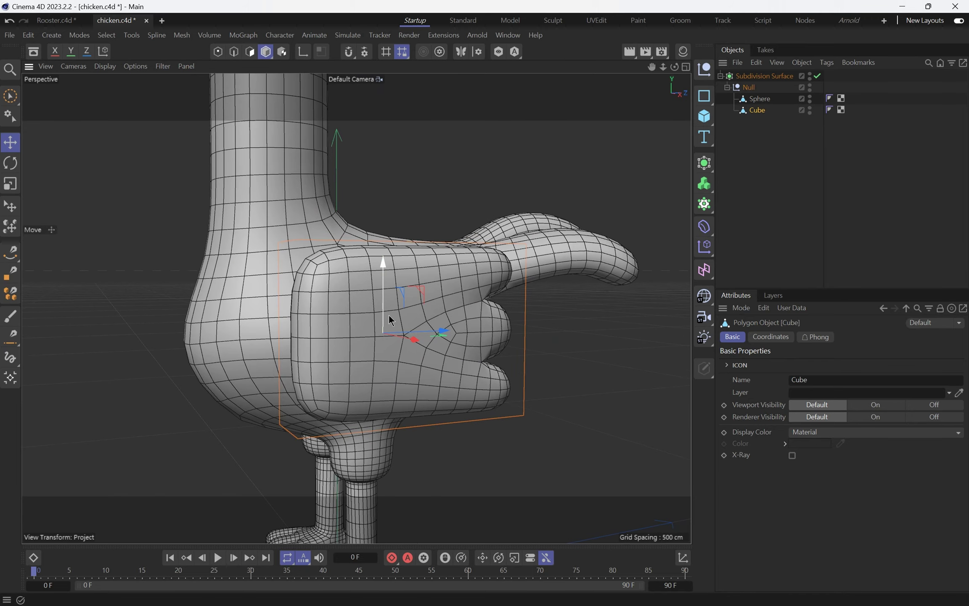
pyautogui.press('Return')
pyautogui.hotkey('ctrl', 'a')
pyautogui.keyDown('alt'); pyautogui.moveTo(461, 337); pyautogui.dragTo(396, 284); pyautogui.keyUp('alt')
pyautogui.press('m')
pyautogui.press('Escape')
pyautogui.keyDown('alt'); pyautogui.moveTo(347, 300); pyautogui.dragTo(400, 251); pyautogui.keyUp('alt')
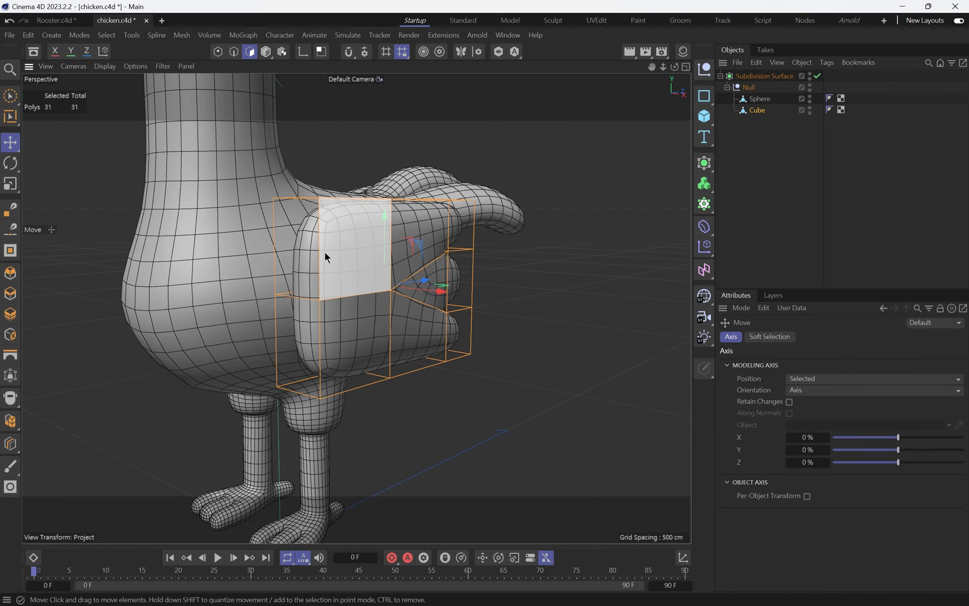
pyautogui.press('m')
pyautogui.press('c')
pyautogui.moveTo(337, 269); pyautogui.dragTo(269, 271, button='middle')
pyautogui.keyDown('alt'); pyautogui.moveTo(294, 271); pyautogui.dragTo(223, 257); pyautogui.keyUp('alt')
pyautogui.moveTo(309, 291); pyautogui.dragTo(255, 290)
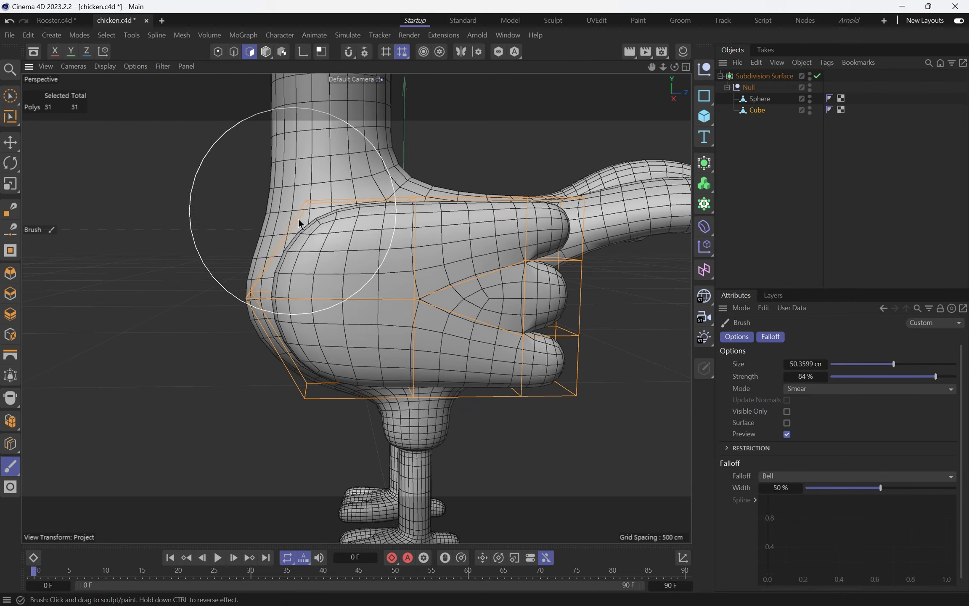
# - Smear the upper and lower corners of the wing's front end toward the body so the wing curves around it
pyautogui.moveTo(428, 342)
pyautogui.keyDown('alt'); pyautogui.mouseDown()
pyautogui.moveTo(387, 332)
pyautogui.moveTo(475, 379)
pyautogui.moveTo(441, 362)
pyautogui.moveTo(587, 341)
pyautogui.mouseUp(); pyautogui.keyUp('alt')
pyautogui.moveTo(384, 181); pyautogui.dragTo(338, 188)
pyautogui.keyDown('alt'); pyautogui.moveTo(343, 314); pyautogui.dragTo(352, 279); pyautogui.keyUp('alt')
pyautogui.moveTo(384, 412); pyautogui.dragTo(367, 411)
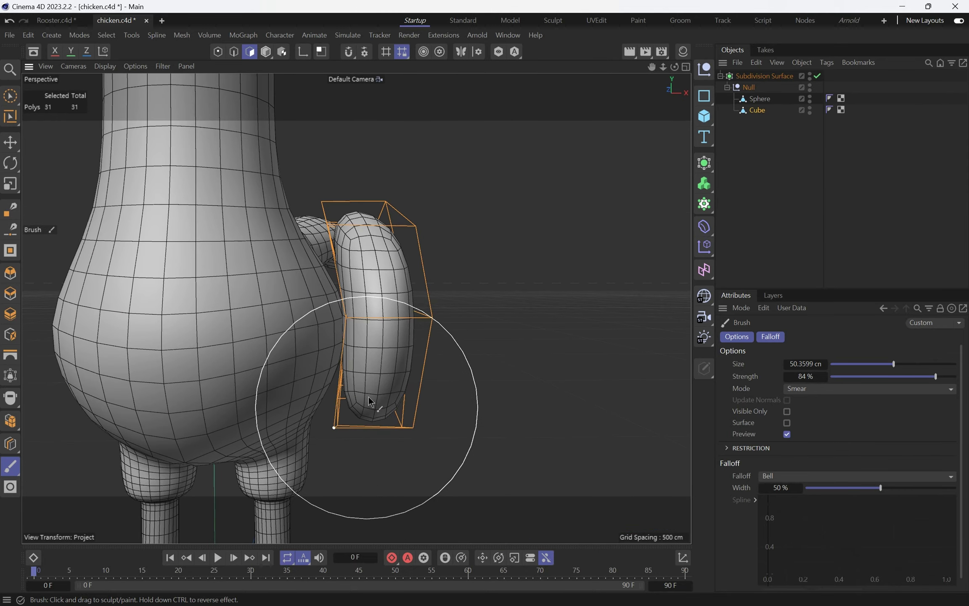
pyautogui.moveTo(352, 318)
pyautogui.mouseDown()
pyautogui.moveTo(438, 312)
pyautogui.moveTo(372, 292)
pyautogui.moveTo(422, 309)
pyautogui.moveTo(391, 219)
pyautogui.moveTo(427, 264)
pyautogui.moveTo(487, 237)
pyautogui.moveTo(461, 223)
pyautogui.mouseUp()
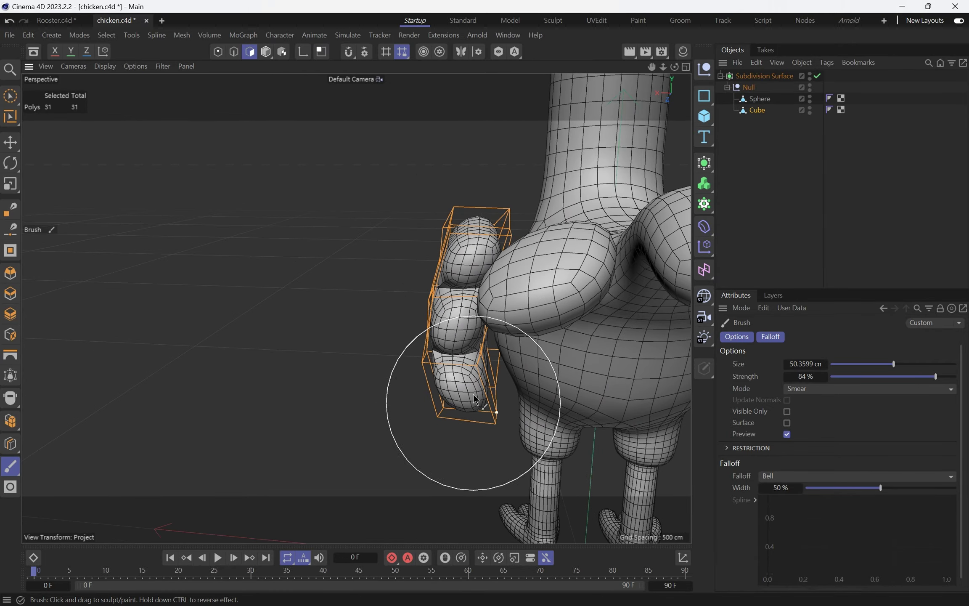
# - Smear the upper and lower feather ends at the wing's rear toward the body with the Brush
pyautogui.keyDown('alt'); pyautogui.moveTo(475, 399); pyautogui.dragTo(489, 303); pyautogui.keyUp('alt')
pyautogui.moveTo(480, 255)
pyautogui.keyDown('alt'); pyautogui.mouseDown()
pyautogui.moveTo(402, 346)
pyautogui.moveTo(429, 362)
pyautogui.moveTo(432, 319)
pyautogui.mouseUp(); pyautogui.keyUp('alt')
pyautogui.moveTo(503, 432); pyautogui.dragTo(498, 415)
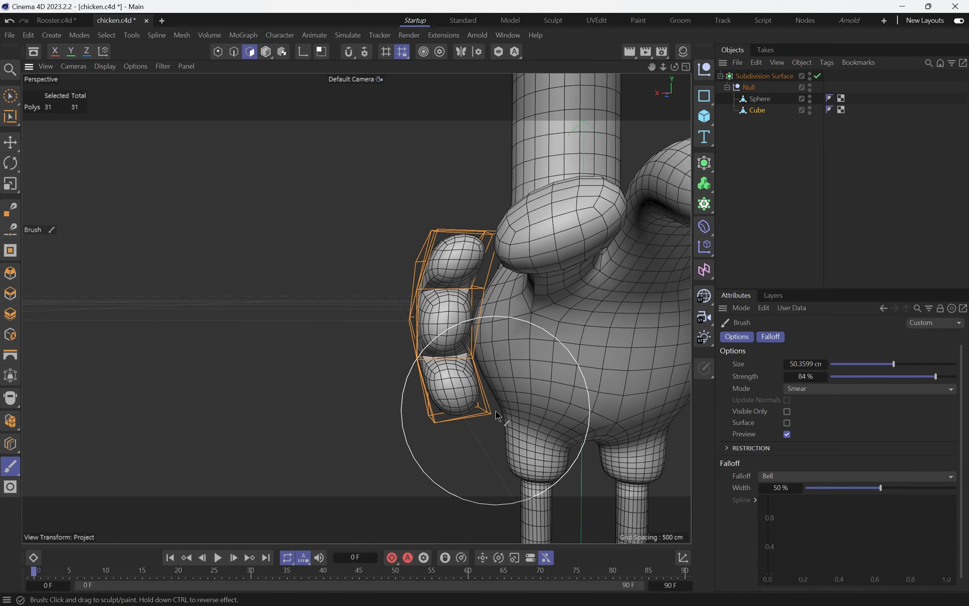
pyautogui.moveTo(510, 239); pyautogui.dragTo(429, 228)
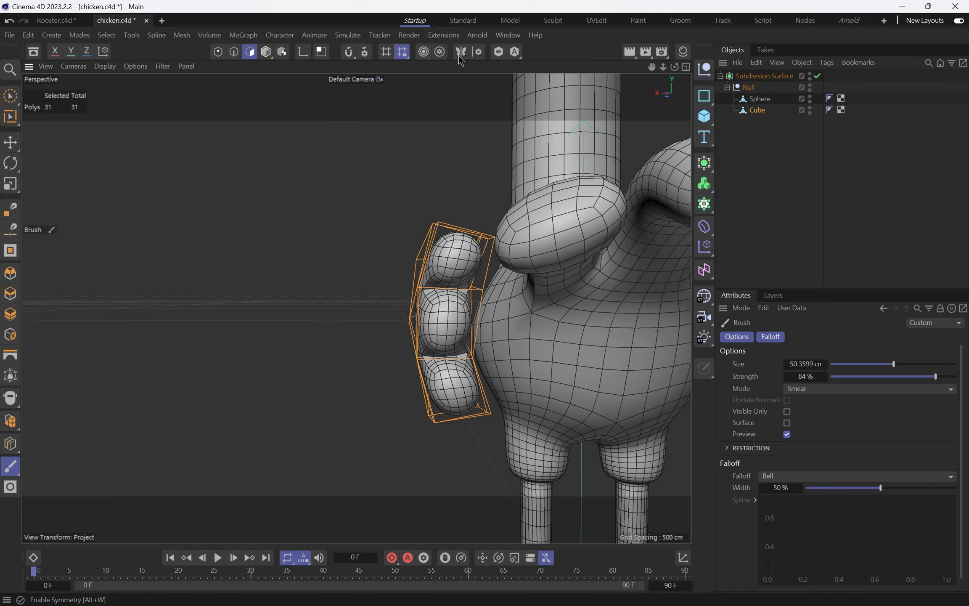
pyautogui.moveTo(423, 291)
pyautogui.mouseDown()
pyautogui.moveTo(423, 278)
pyautogui.moveTo(424, 300)
pyautogui.moveTo(460, 329)
pyautogui.moveTo(468, 349)
pyautogui.moveTo(437, 349)
pyautogui.moveTo(471, 344)
pyautogui.mouseUp()
pyautogui.keyDown('alt'); pyautogui.moveTo(428, 316); pyautogui.dragTo(457, 383); pyautogui.keyUp('alt')
pyautogui.moveTo(461, 307); pyautogui.dragTo(506, 309, button='middle')
pyautogui.moveTo(500, 307)
pyautogui.keyDown('alt'); pyautogui.mouseDown()
pyautogui.moveTo(451, 263)
pyautogui.moveTo(468, 260)
pyautogui.mouseUp(); pyautogui.keyUp('alt')
pyautogui.moveTo(437, 210)
pyautogui.keyDown('alt'); pyautogui.mouseDown()
pyautogui.moveTo(438, 302)
pyautogui.moveTo(391, 355)
pyautogui.moveTo(331, 147)
pyautogui.moveTo(445, 386)
pyautogui.moveTo(425, 410)
pyautogui.moveTo(434, 417)
pyautogui.mouseUp(); pyautogui.keyUp('alt')
pyautogui.keyDown('alt'); pyautogui.moveTo(424, 354); pyautogui.dragTo(254, 365); pyautogui.keyUp('alt')
# - Move the whole wing Cube inward against the chicken's body and rotate it slightly to fit
pyautogui.press('e')
pyautogui.press('Return')
pyautogui.keyDown('alt'); pyautogui.moveTo(484, 356); pyautogui.dragTo(386, 358, button='middle'); pyautogui.keyUp('alt')
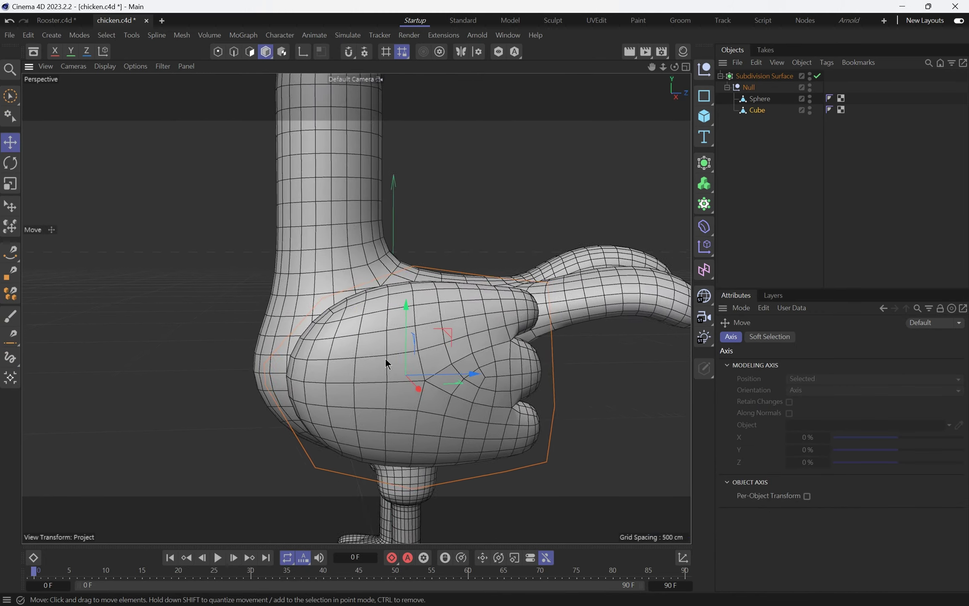
pyautogui.keyDown('alt'); pyautogui.moveTo(386, 358); pyautogui.dragTo(509, 366); pyautogui.keyUp('alt')
pyautogui.moveTo(410, 379); pyautogui.dragTo(334, 374)
pyautogui.keyDown('alt'); pyautogui.moveTo(335, 374); pyautogui.dragTo(376, 354, button='middle'); pyautogui.keyUp('alt')
pyautogui.press('r')
pyautogui.moveTo(361, 328); pyautogui.dragTo(439, 356)
pyautogui.press('e')
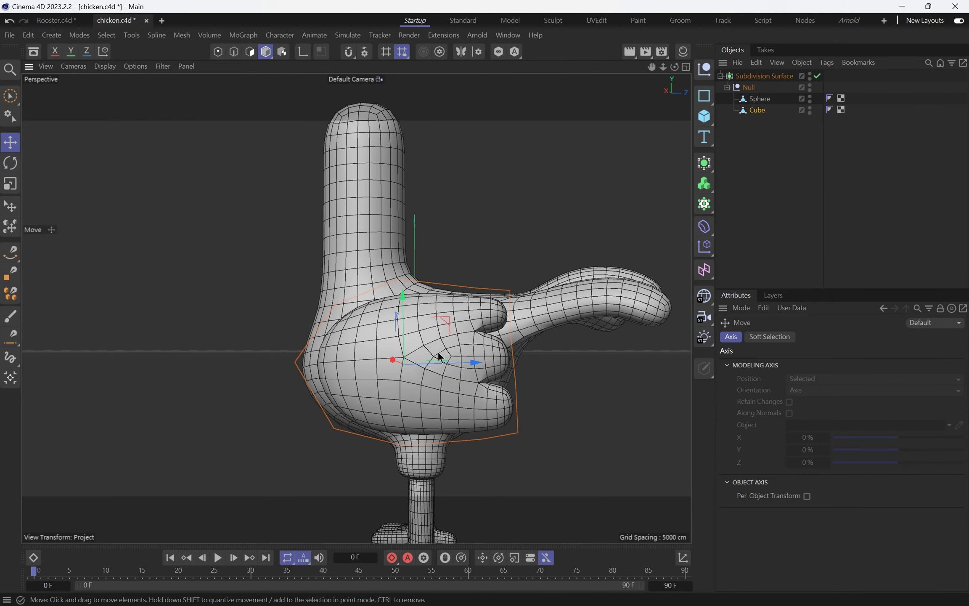
# - Scale the wing Cube down so it fits better on the side of the body
pyautogui.press('r')
pyautogui.press('t')
pyautogui.moveTo(478, 326); pyautogui.dragTo(428, 310)
pyautogui.press('e')
# - With all the wing's points selected, reshape the outer feather tips using the Smear Brush at about 73 cm
pyautogui.scroll(1, 430, 307)
pyautogui.press('Return')
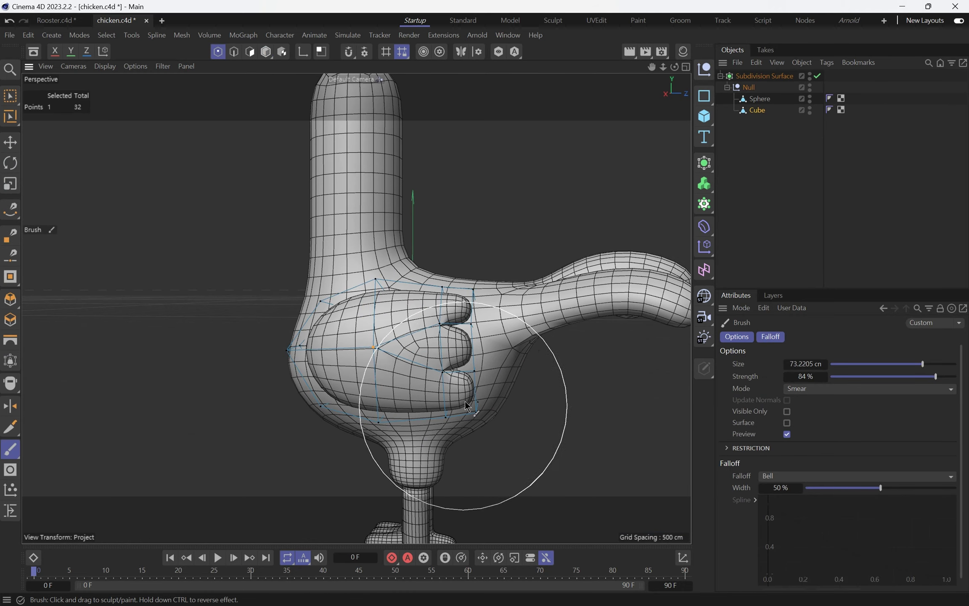
pyautogui.press('e')
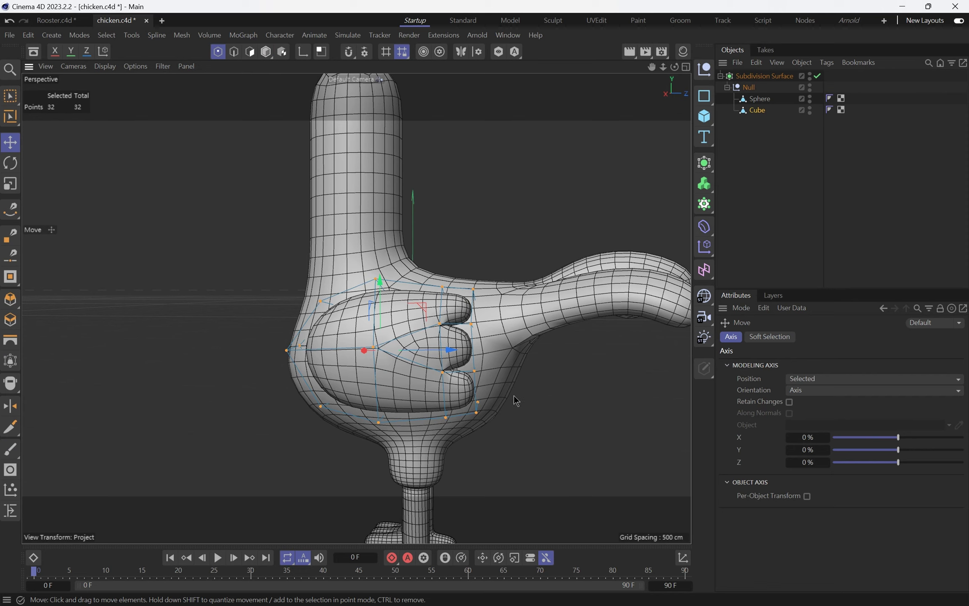
pyautogui.press('m')
pyautogui.press('c')
pyautogui.moveTo(493, 419); pyautogui.dragTo(487, 400)
pyautogui.moveTo(468, 294); pyautogui.dragTo(468, 304)
pyautogui.moveTo(465, 349)
pyautogui.mouseDown()
pyautogui.moveTo(508, 351)
pyautogui.moveTo(410, 422)
pyautogui.moveTo(446, 452)
pyautogui.moveTo(495, 317)
pyautogui.moveTo(420, 378)
pyautogui.moveTo(397, 304)
pyautogui.moveTo(403, 289)
pyautogui.moveTo(367, 273)
pyautogui.mouseUp()
pyautogui.keyDown('alt'); pyautogui.moveTo(352, 351); pyautogui.dragTo(458, 385); pyautogui.keyUp('alt')
pyautogui.press('e')
pyautogui.press('Return')
# - Fine-tune the wing's rotation and position against the side of the body
pyautogui.moveTo(336, 312)
pyautogui.keyDown('alt'); pyautogui.mouseDown()
pyautogui.moveTo(318, 307)
pyautogui.moveTo(401, 335)
pyautogui.moveTo(394, 319)
pyautogui.moveTo(404, 299)
pyautogui.moveTo(357, 352)
pyautogui.moveTo(429, 339)
pyautogui.moveTo(339, 335)
pyautogui.moveTo(390, 339)
pyautogui.moveTo(414, 299)
pyautogui.moveTo(399, 312)
pyautogui.moveTo(411, 322)
pyautogui.mouseUp(); pyautogui.keyUp('alt')
pyautogui.press('r')
pyautogui.press('e')
pyautogui.press('r')
pyautogui.press('e')
# - Add a Symmetry generator inside the Null and nest the wing Cube in it to mirror the wing across X
pyautogui.click(709, 169)
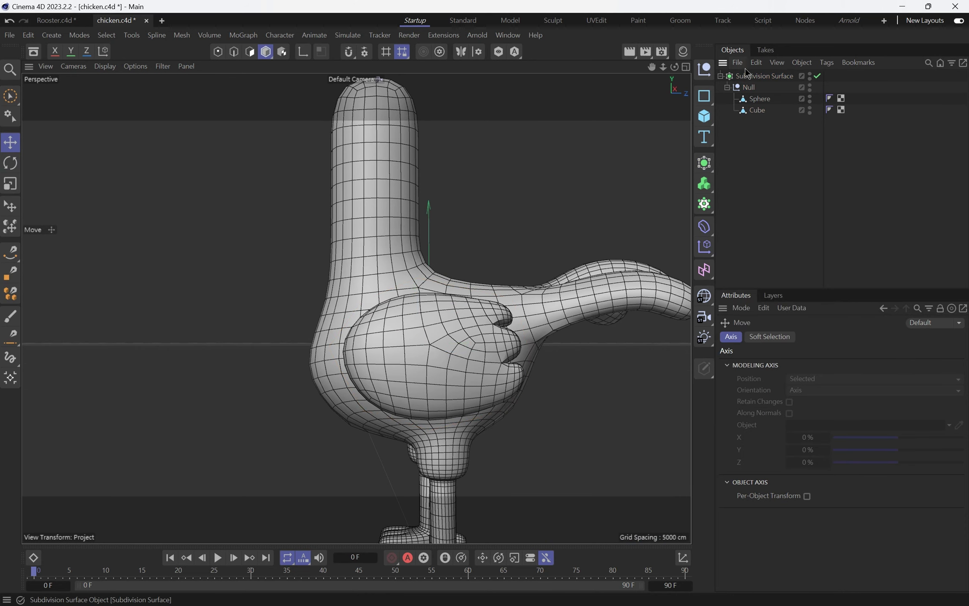
pyautogui.click(745, 79)
pyautogui.keyDown('alt'); pyautogui.moveTo(391, 328); pyautogui.dragTo(458, 379); pyautogui.keyUp('alt')
pyautogui.keyDown('alt'); pyautogui.moveTo(458, 379); pyautogui.dragTo(368, 320, button='right'); pyautogui.keyUp('alt')
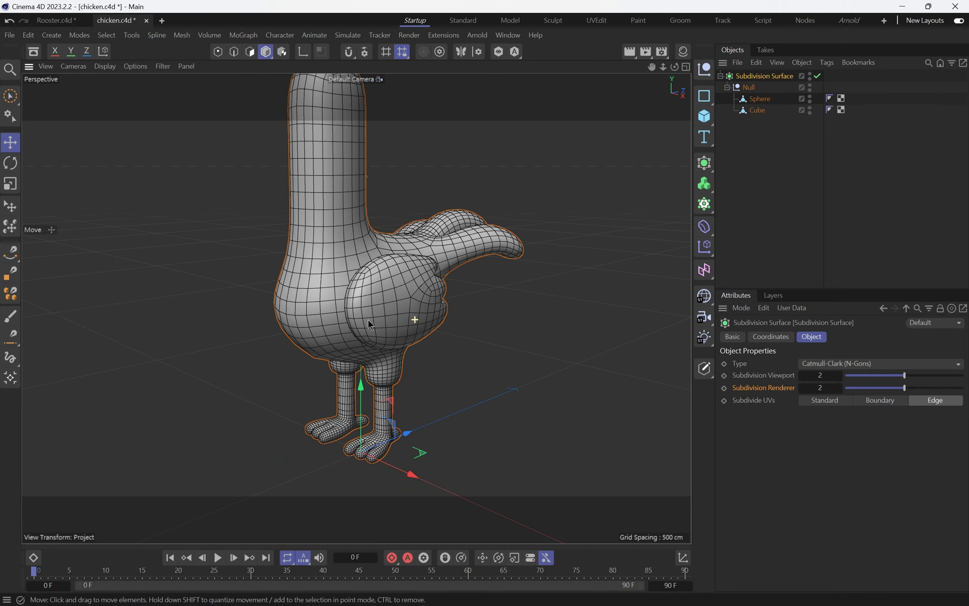
pyautogui.keyDown('alt'); pyautogui.moveTo(368, 320); pyautogui.dragTo(359, 292); pyautogui.keyUp('alt')
pyautogui.click(710, 166)
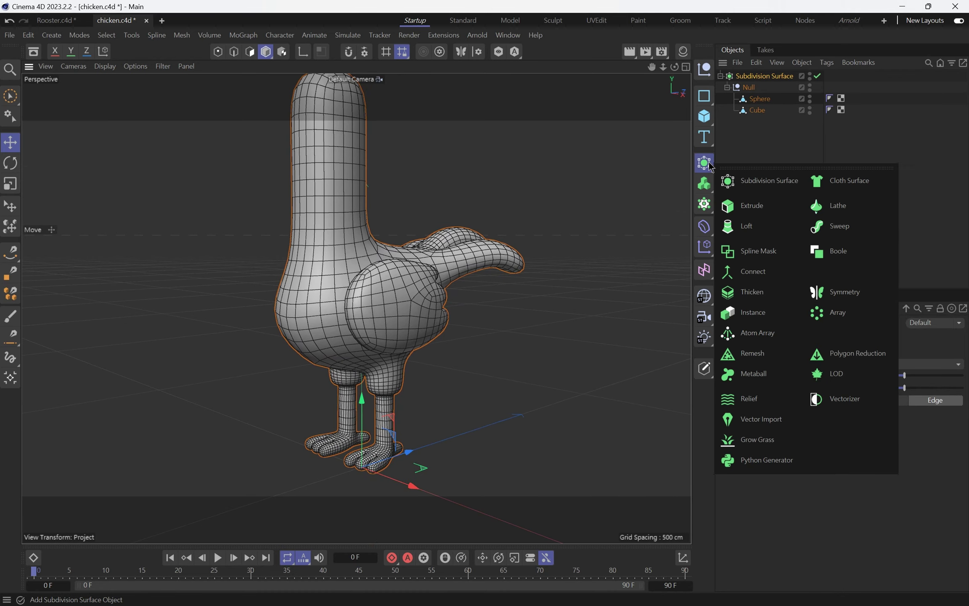
pyautogui.click(846, 292)
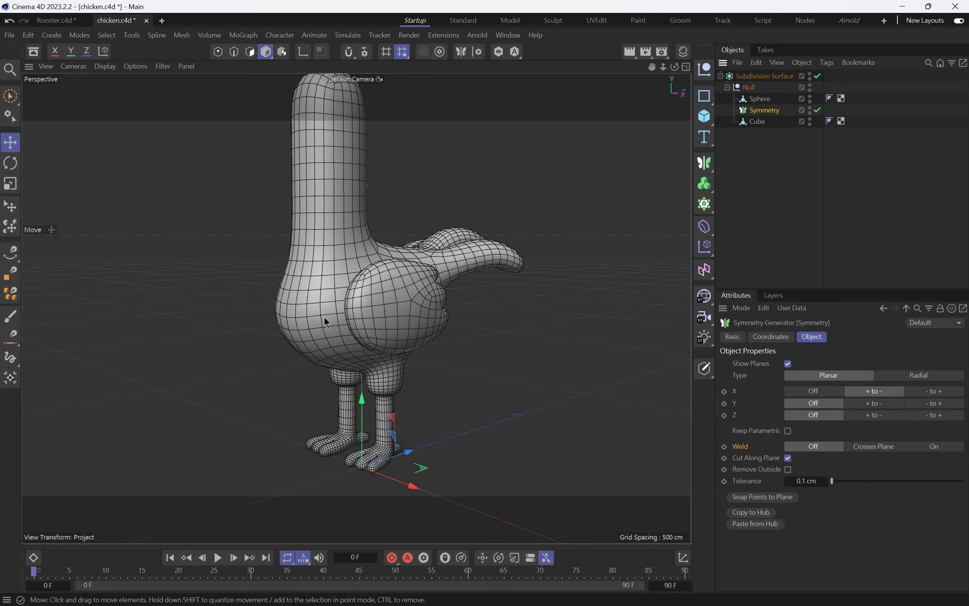
pyautogui.keyDown('alt'); pyautogui.moveTo(326, 322); pyautogui.dragTo(458, 282); pyautogui.keyUp('alt')
pyautogui.click(757, 122)
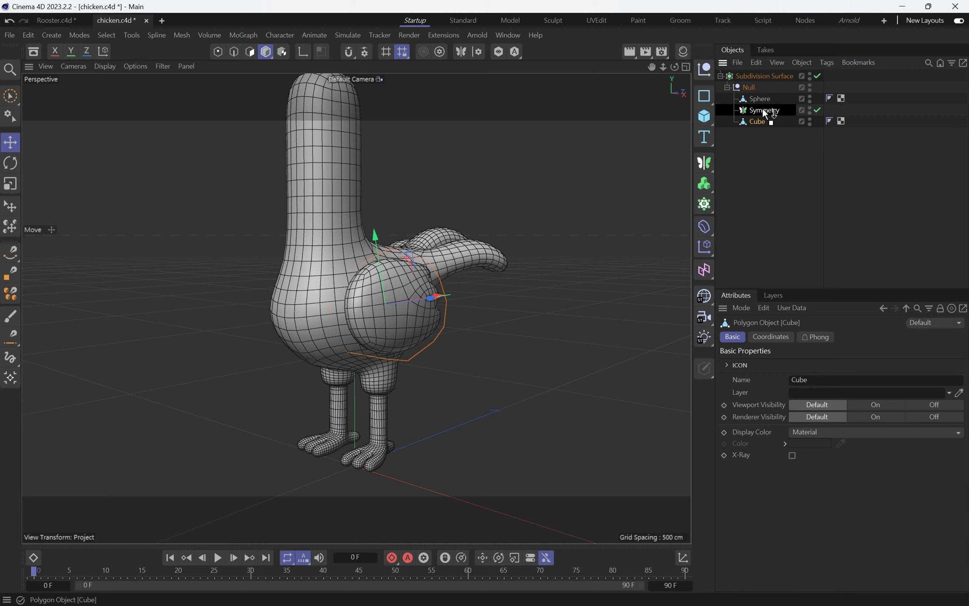
pyautogui.moveTo(764, 114); pyautogui.dragTo(765, 111)
pyautogui.keyDown('alt'); pyautogui.moveTo(562, 227); pyautogui.dragTo(452, 266); pyautogui.keyUp('alt')
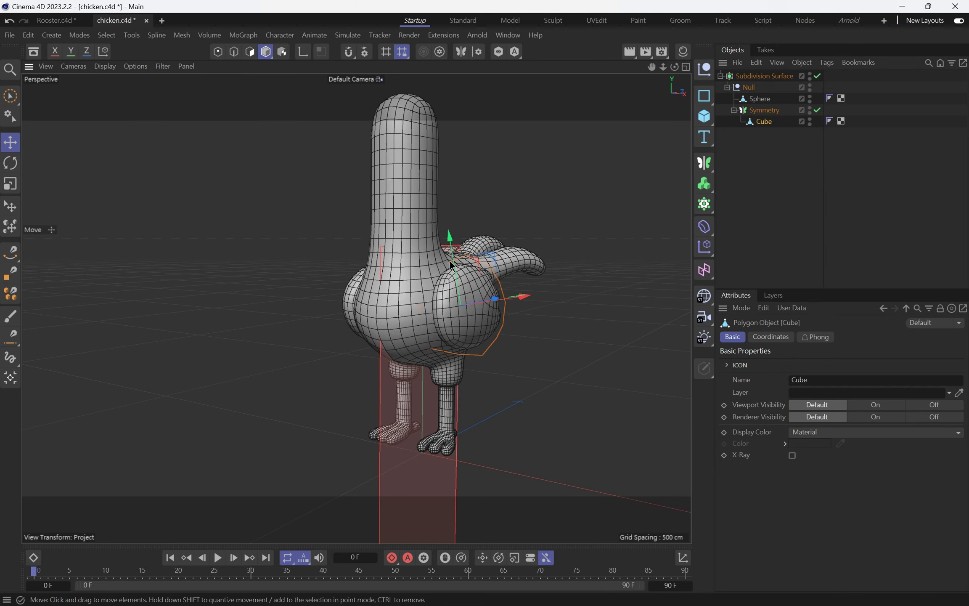
# - Raise the Symmetry generator and lower the wing Cube within it back onto the side of the body
pyautogui.click(764, 110)
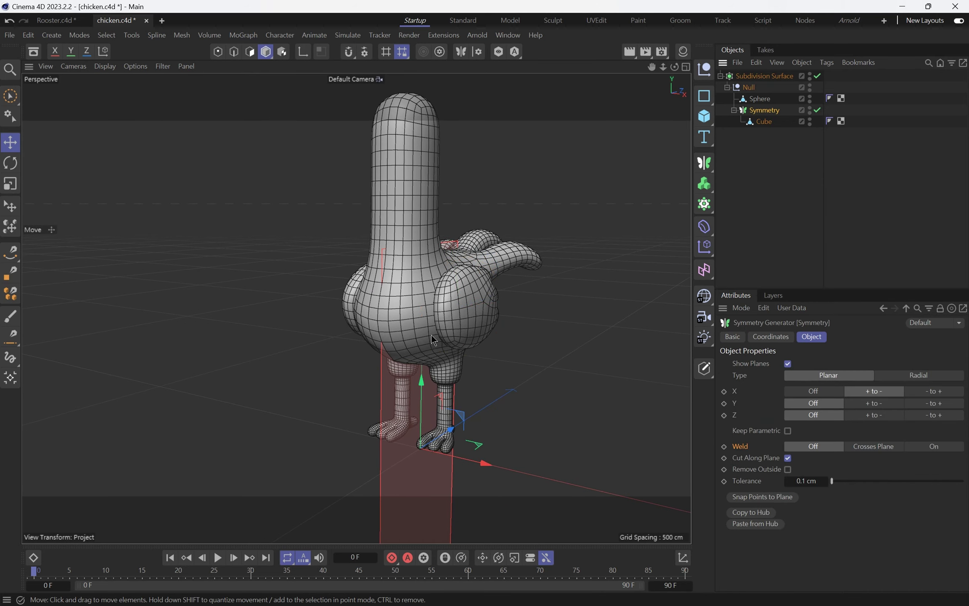
pyautogui.moveTo(420, 383); pyautogui.dragTo(422, 223)
pyautogui.click(458, 172)
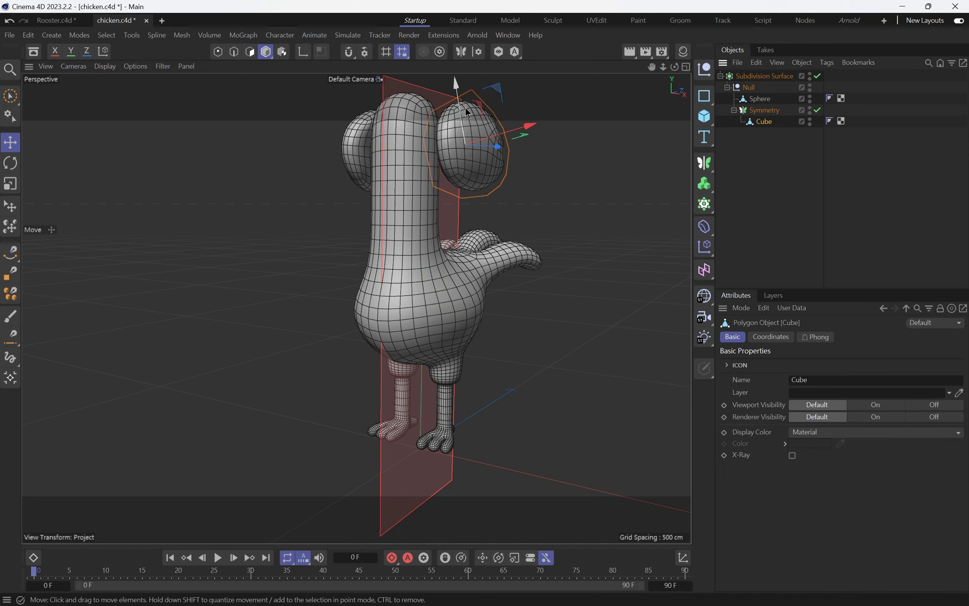
pyautogui.keyDown('alt'); pyautogui.moveTo(466, 100); pyautogui.dragTo(297, 240); pyautogui.keyUp('alt')
pyautogui.press('r')
pyautogui.press('e')
pyautogui.scroll(1, 297, 241)
pyautogui.keyDown('alt'); pyautogui.moveTo(297, 240); pyautogui.dragTo(300, 298, button='middle'); pyautogui.keyUp('alt')
pyautogui.keyDown('alt'); pyautogui.moveTo(318, 298); pyautogui.dragTo(256, 290); pyautogui.keyUp('alt')
pyautogui.click(412, 243)
# - Add a Sphere primitive inside the Symmetry generator and move it up and outward beside the chicken's head
pyautogui.keyDown('alt'); pyautogui.moveTo(357, 280); pyautogui.dragTo(429, 305); pyautogui.keyUp('alt')
pyautogui.keyDown('alt'); pyautogui.moveTo(368, 242); pyautogui.dragTo(398, 287, button='middle'); pyautogui.keyUp('alt')
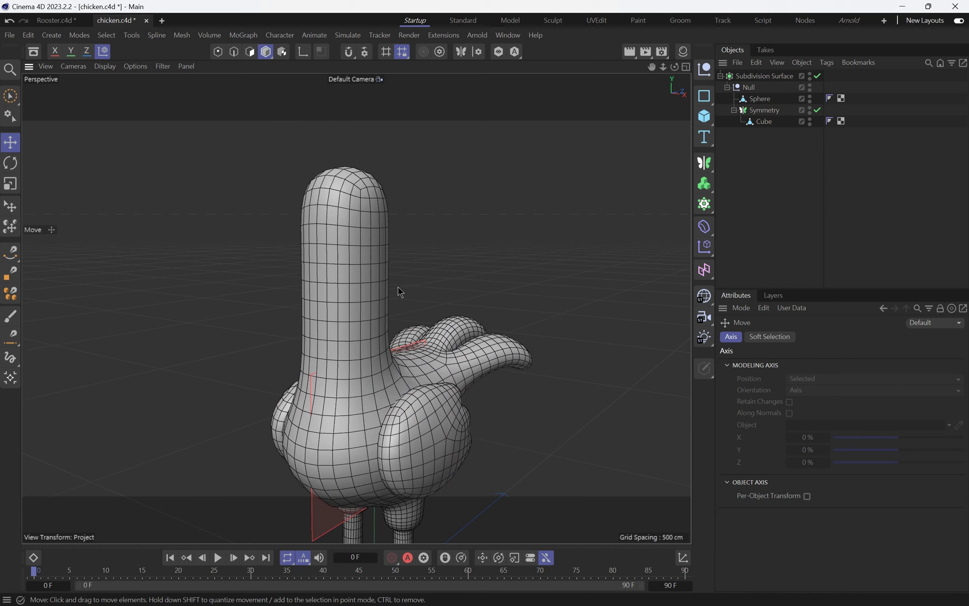
pyautogui.click(762, 113)
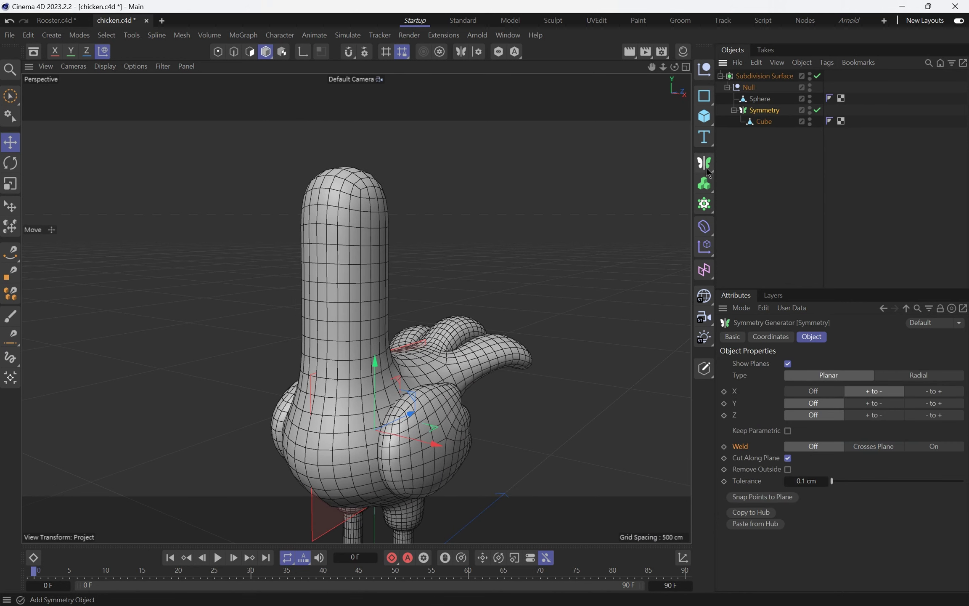
pyautogui.moveTo(709, 172); pyautogui.dragTo(818, 187)
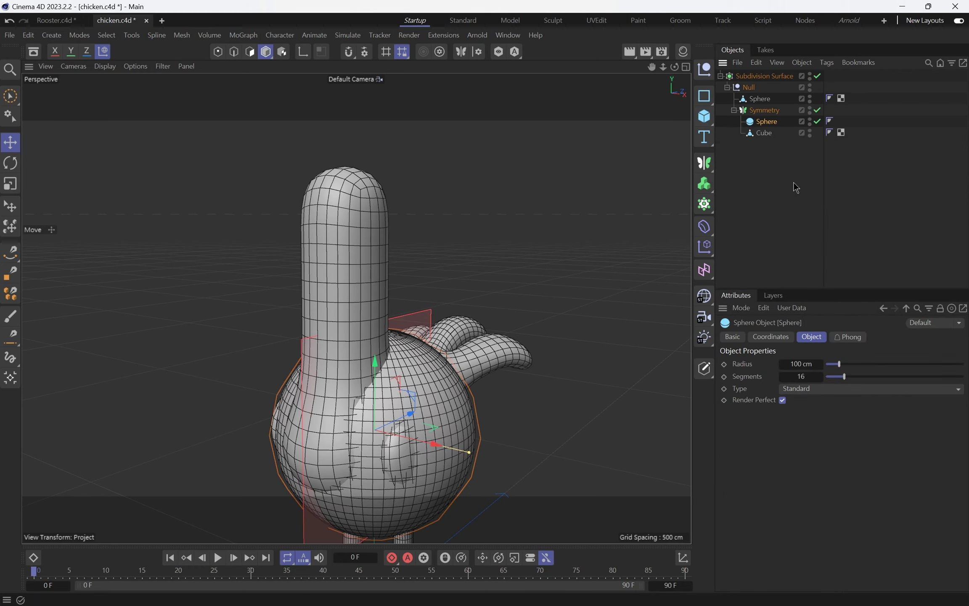
pyautogui.scroll(-4, 455, 247)
pyautogui.keyDown('alt'); pyautogui.moveTo(388, 358); pyautogui.dragTo(452, 248); pyautogui.keyUp('alt')
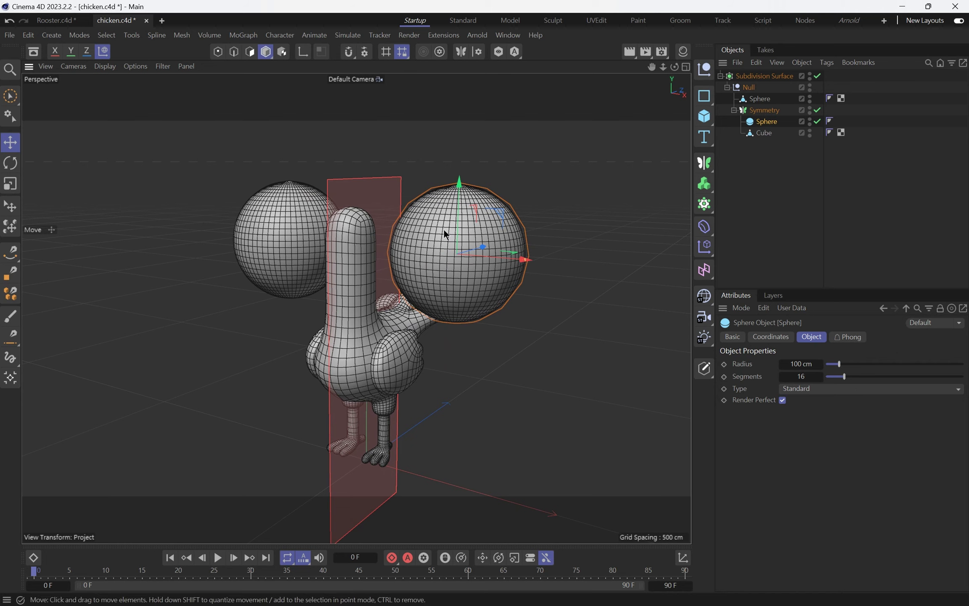
# - Rotate the new Sphere so its pole faces the chicken's front, and compare the mesh with the Subdivision Surface off and on
pyautogui.press('r')
pyautogui.moveTo(444, 228); pyautogui.dragTo(438, 307)
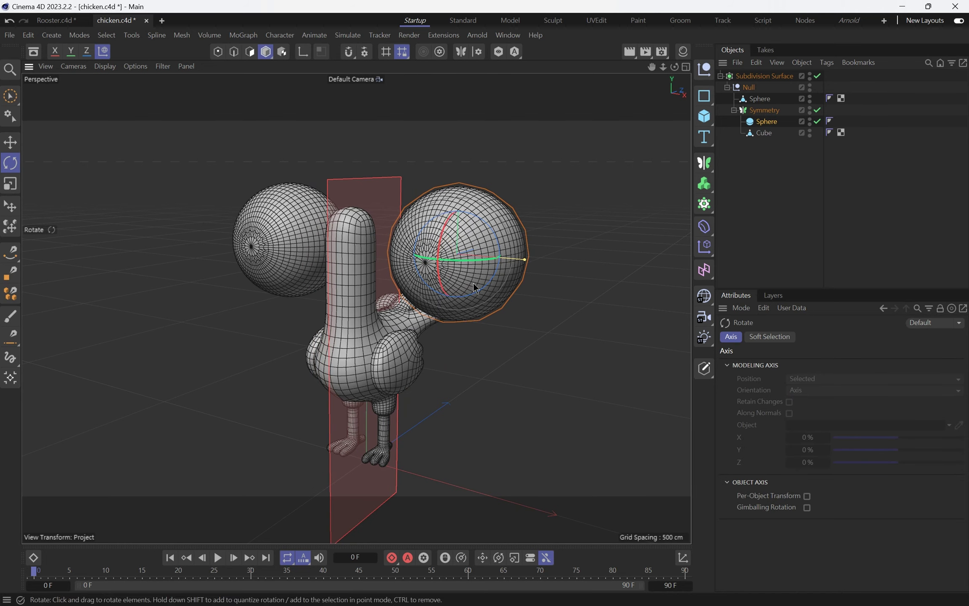
pyautogui.scroll(4, 474, 282)
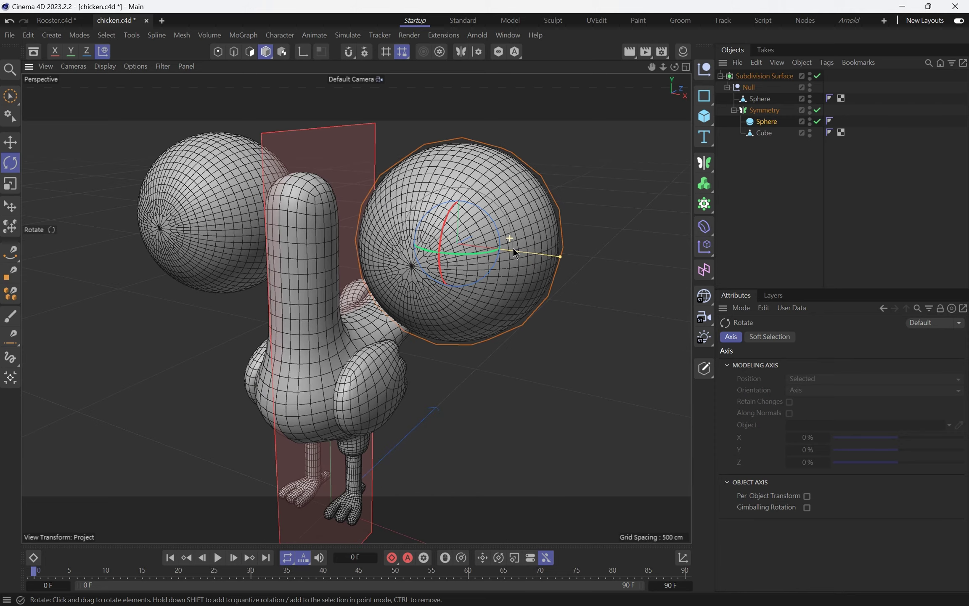
pyautogui.click(818, 77)
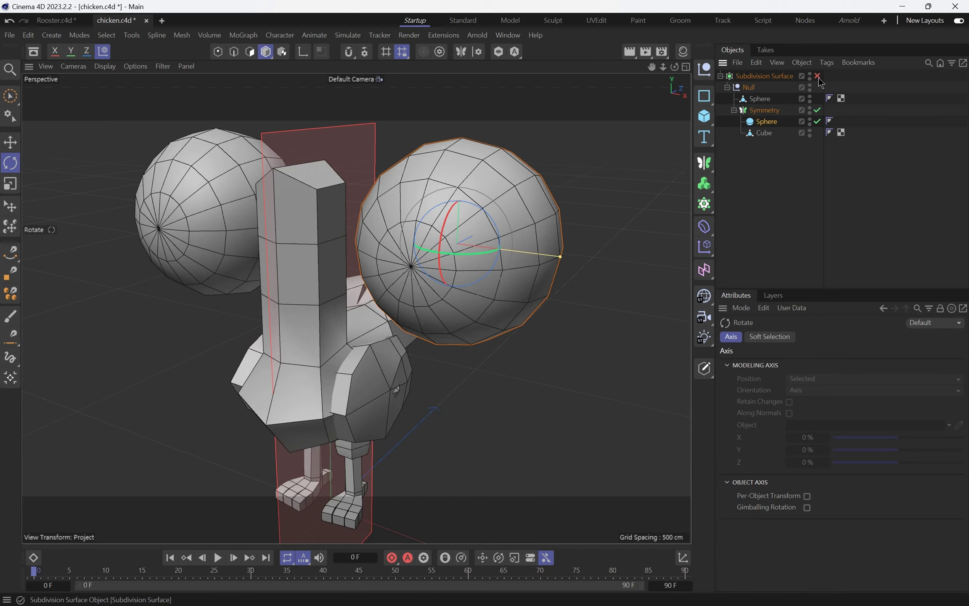
pyautogui.moveTo(485, 214)
pyautogui.keyDown('alt'); pyautogui.mouseDown()
pyautogui.moveTo(429, 195)
pyautogui.moveTo(520, 204)
pyautogui.moveTo(464, 202)
pyautogui.moveTo(495, 203)
pyautogui.mouseUp(); pyautogui.keyUp('alt')
pyautogui.click(818, 76)
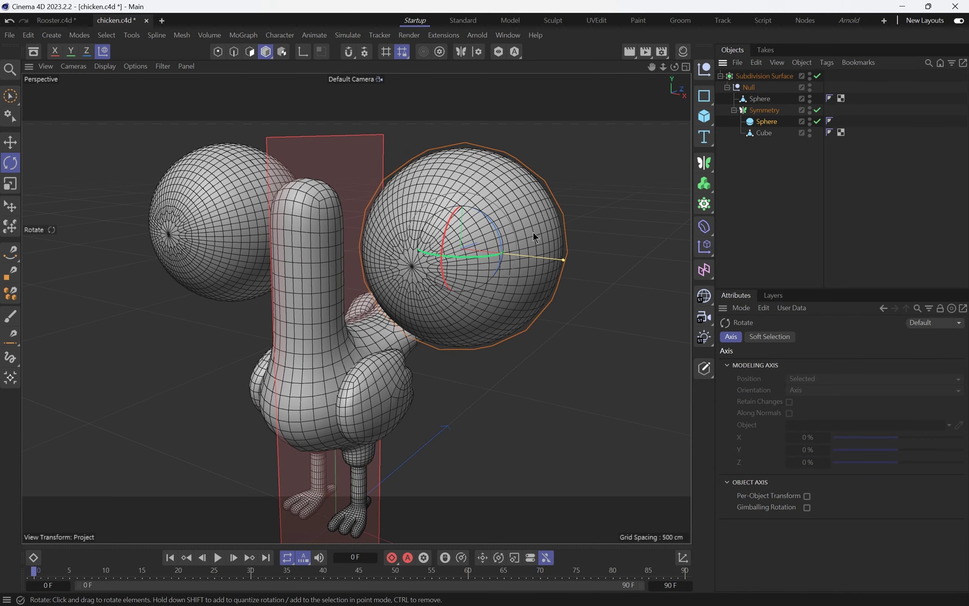
# - Make the eye sphere editable and scale it down into a smaller, flattened upright oval
pyautogui.press('c')
pyautogui.keyDown('alt'); pyautogui.moveTo(495, 235); pyautogui.dragTo(446, 246); pyautogui.keyUp('alt')
pyautogui.press('e')
pyautogui.press('r')
pyautogui.press('e')
pyautogui.press('r')
pyautogui.press('t')
pyautogui.moveTo(452, 241); pyautogui.dragTo(245, 300)
# - Move the flattened eye onto the front side of the chicken's head, close to the symmetry plane
pyautogui.keyDown('alt'); pyautogui.moveTo(400, 261); pyautogui.dragTo(447, 322); pyautogui.keyUp('alt')
pyautogui.keyDown('alt'); pyautogui.moveTo(385, 370); pyautogui.dragTo(495, 241); pyautogui.keyUp('alt')
pyautogui.scroll(8, 397, 250)
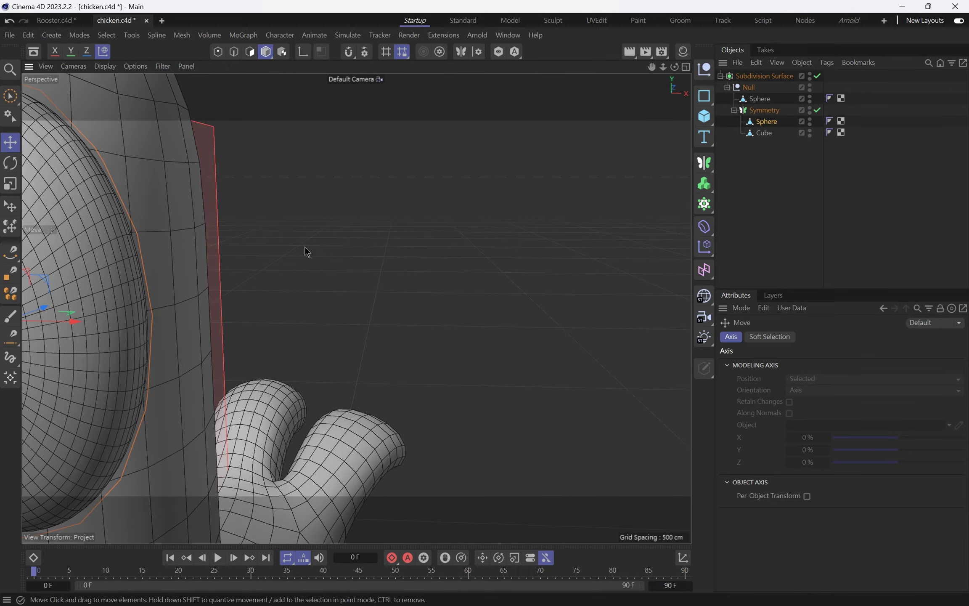
pyautogui.keyDown('alt'); pyautogui.moveTo(305, 246); pyautogui.dragTo(353, 247, button='middle'); pyautogui.keyUp('alt')
pyautogui.scroll(-2, 352, 246)
pyautogui.keyDown('alt'); pyautogui.moveTo(444, 258); pyautogui.dragTo(341, 271, button='middle'); pyautogui.keyUp('alt')
pyautogui.moveTo(462, 332); pyautogui.dragTo(442, 323)
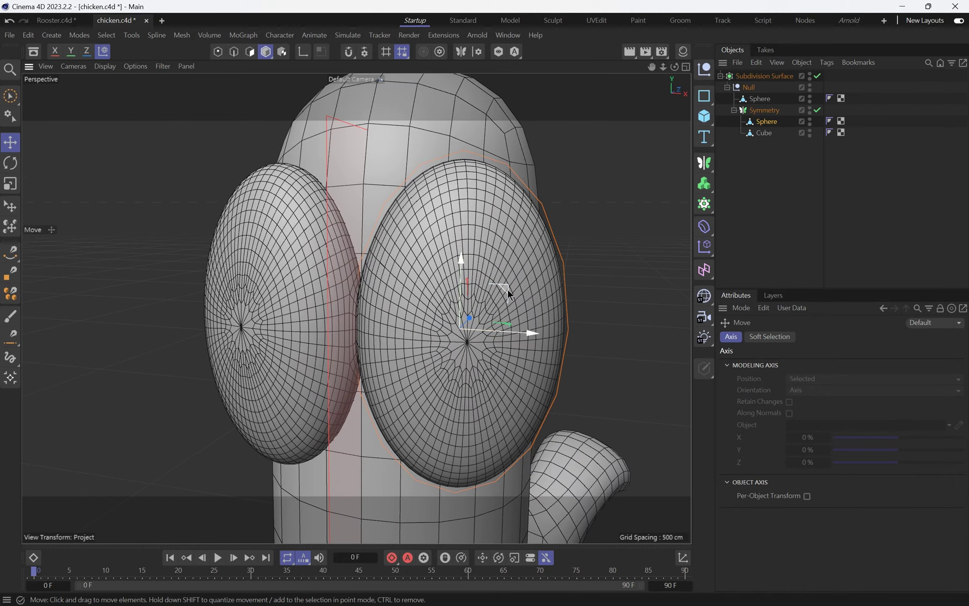
pyautogui.moveTo(505, 289); pyautogui.dragTo(513, 297)
# - Rotate the eye to follow the head's curvature and scale it down slightly
pyautogui.keyDown('alt'); pyautogui.moveTo(512, 297); pyautogui.dragTo(482, 288); pyautogui.keyUp('alt')
pyautogui.press('e')
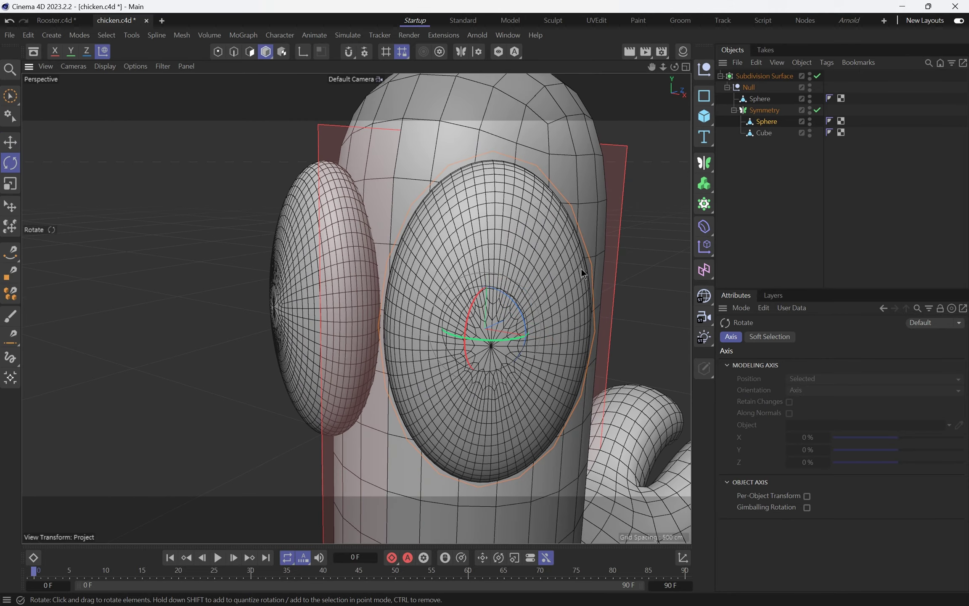
pyautogui.moveTo(583, 265); pyautogui.dragTo(554, 286)
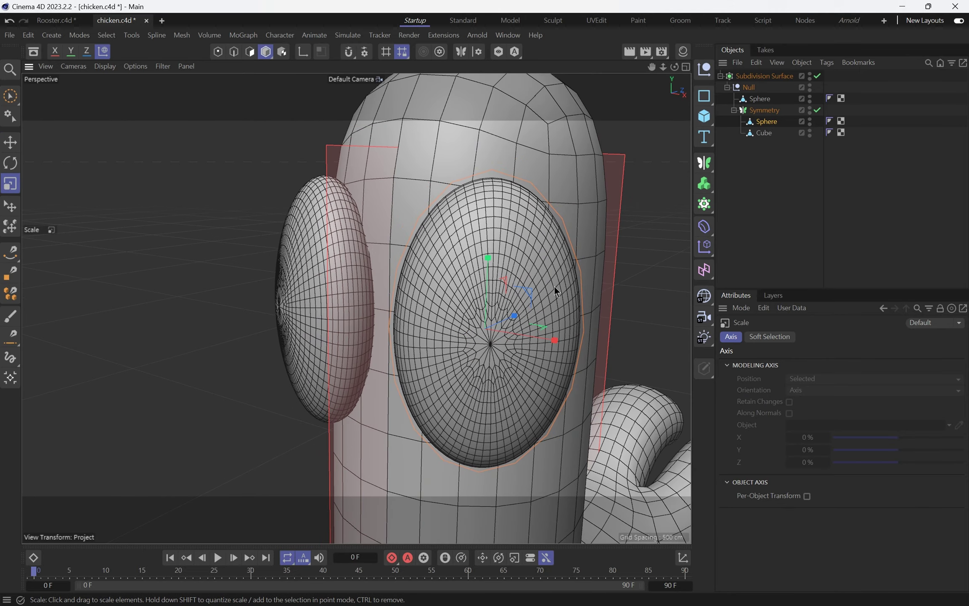
pyautogui.press('e')
pyautogui.keyDown('alt'); pyautogui.moveTo(483, 263); pyautogui.dragTo(529, 290); pyautogui.keyUp('alt')
pyautogui.keyDown('alt'); pyautogui.moveTo(529, 236); pyautogui.dragTo(386, 229); pyautogui.keyUp('alt')
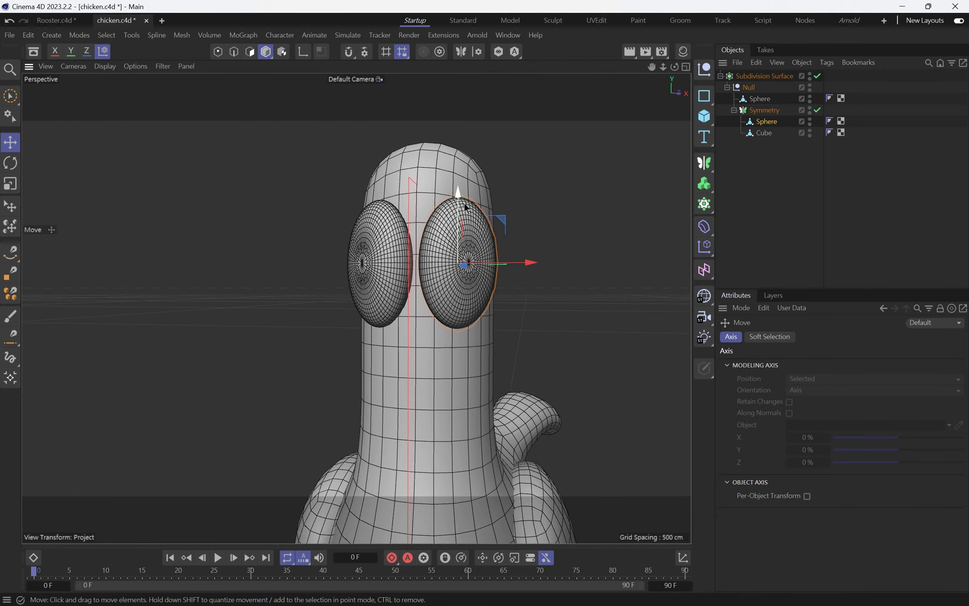
pyautogui.keyDown('alt'); pyautogui.moveTo(459, 203); pyautogui.dragTo(370, 227); pyautogui.keyUp('alt')
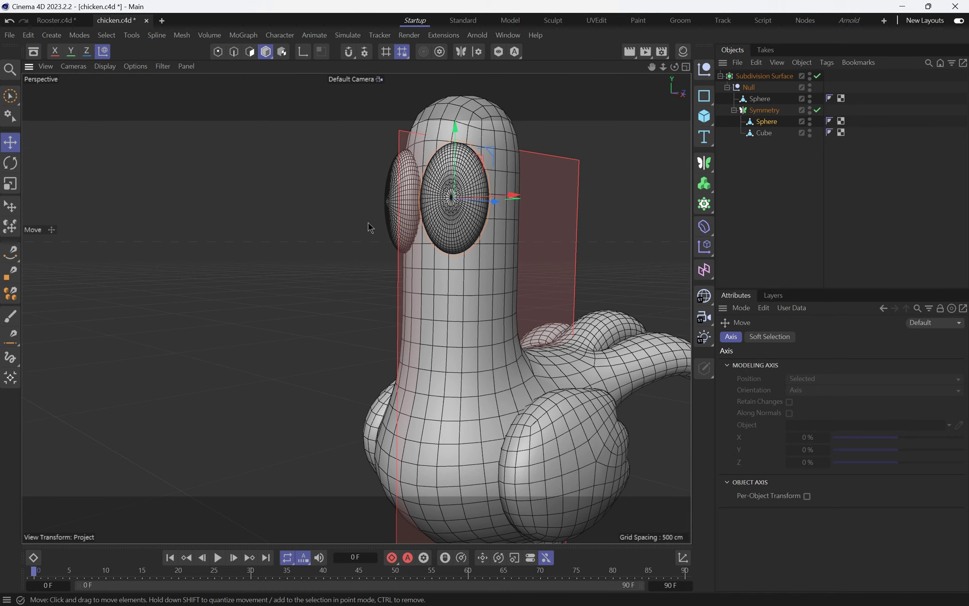
pyautogui.keyDown('alt'); pyautogui.moveTo(497, 254); pyautogui.dragTo(473, 264); pyautogui.keyUp('alt')
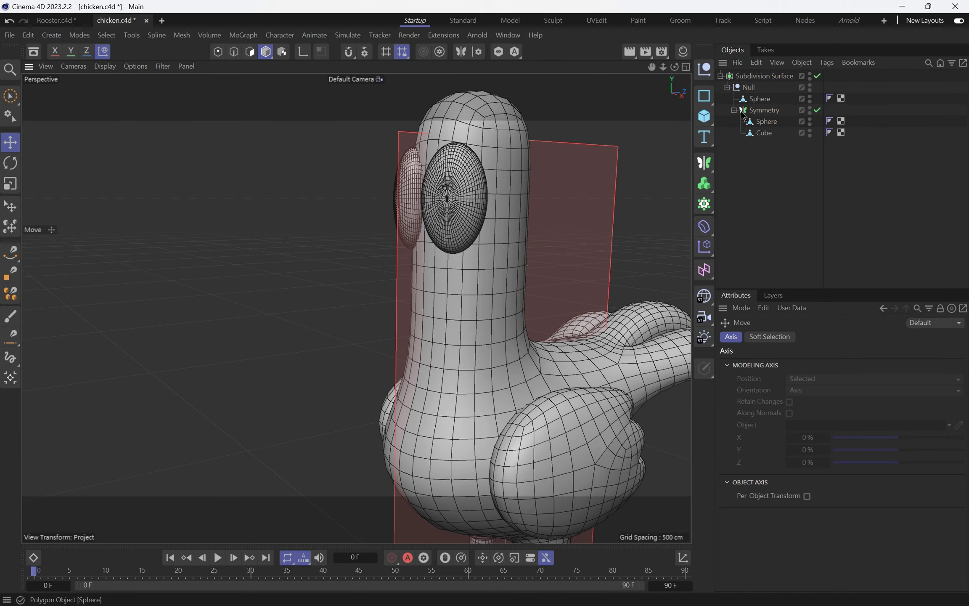
# - Select the chicken's body mesh and save the project
pyautogui.click(774, 111)
pyautogui.click(758, 98)
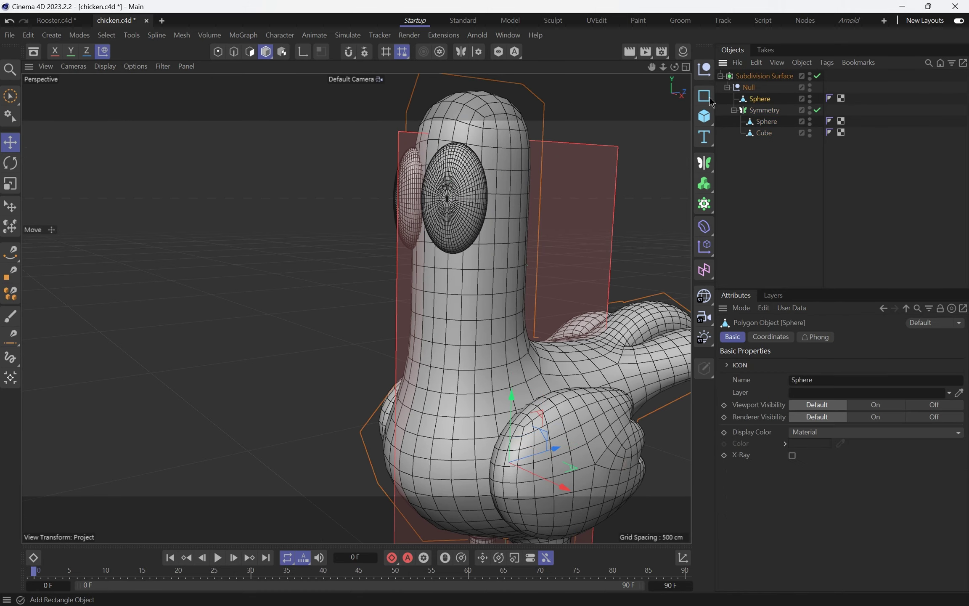
pyautogui.scroll(-3, 495, 275)
pyautogui.moveTo(514, 329); pyautogui.dragTo(514, 288)
pyautogui.press('z')
pyautogui.hotkey('ctrl', 'z')
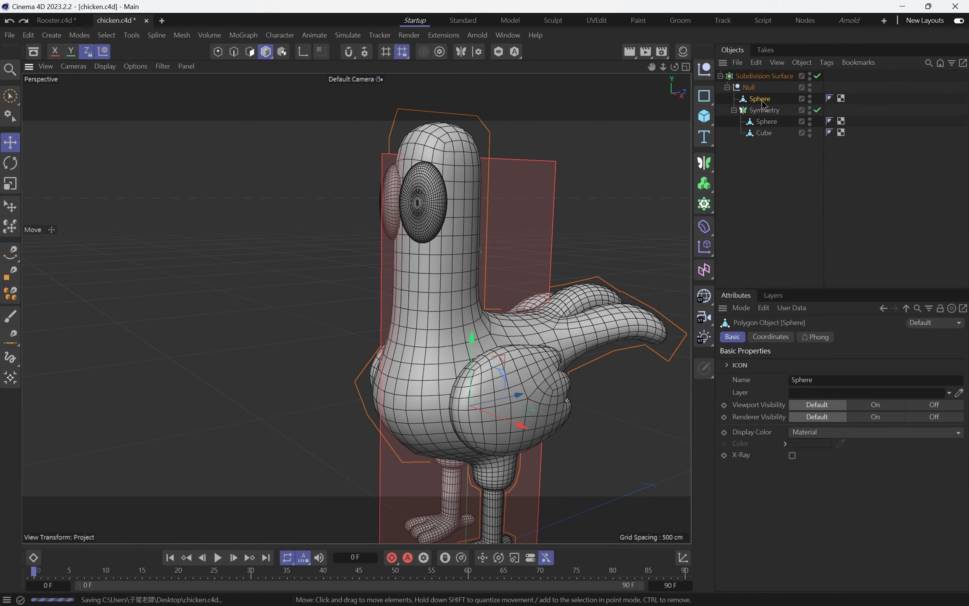
pyautogui.keyDown('alt'); pyautogui.moveTo(463, 271); pyautogui.dragTo(400, 275, button='middle'); pyautogui.keyUp('alt')
pyautogui.keyDown('alt'); pyautogui.moveTo(400, 276); pyautogui.dragTo(423, 276); pyautogui.keyUp('alt')
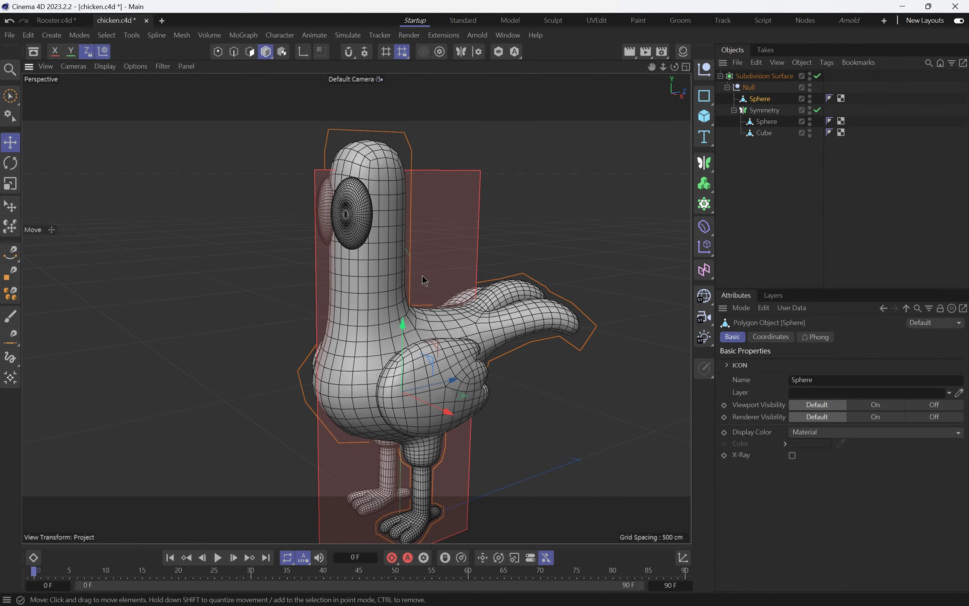
# - Add a cube inside the Null for the beak and place it in front of the face below the eyes
pyautogui.click(704, 117)
pyautogui.click(758, 111)
pyautogui.keyDown('alt'); pyautogui.moveTo(456, 270); pyautogui.dragTo(396, 269); pyautogui.keyUp('alt')
pyautogui.moveTo(421, 340); pyautogui.dragTo(325, 206)
pyautogui.keyDown('alt'); pyautogui.moveTo(314, 226); pyautogui.dragTo(362, 229, button='right'); pyautogui.keyUp('alt')
# - Shrink the beak cube to about 56 cm wide, 62 cm high and 66 cm deep
pyautogui.keyDown('alt'); pyautogui.moveTo(361, 228); pyautogui.dragTo(300, 306); pyautogui.keyUp('alt')
pyautogui.moveTo(205, 125); pyautogui.dragTo(202, 216)
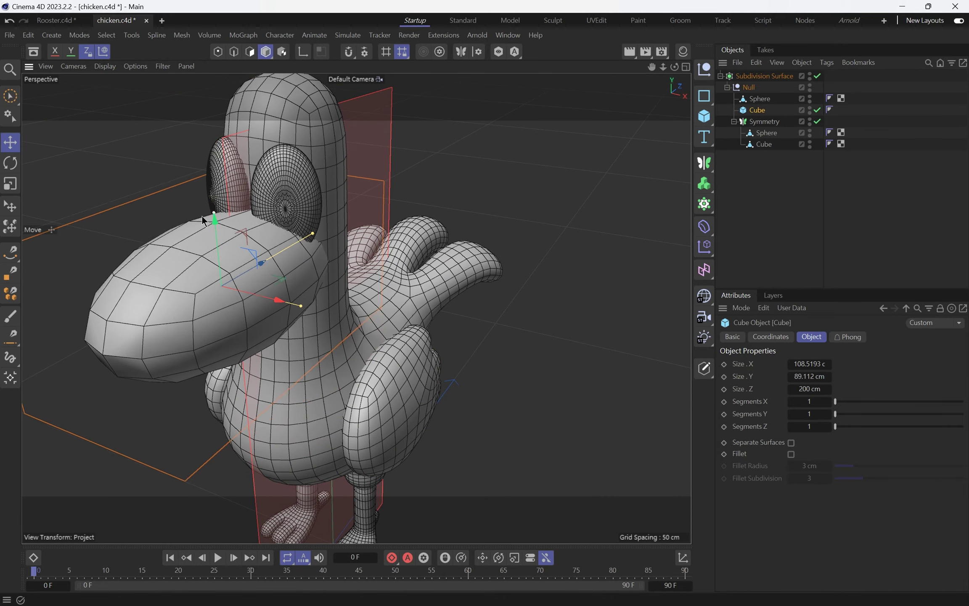
pyautogui.moveTo(312, 235); pyautogui.dragTo(256, 253)
pyautogui.moveTo(300, 304); pyautogui.dragTo(262, 297)
pyautogui.moveTo(216, 224); pyautogui.dragTo(219, 240)
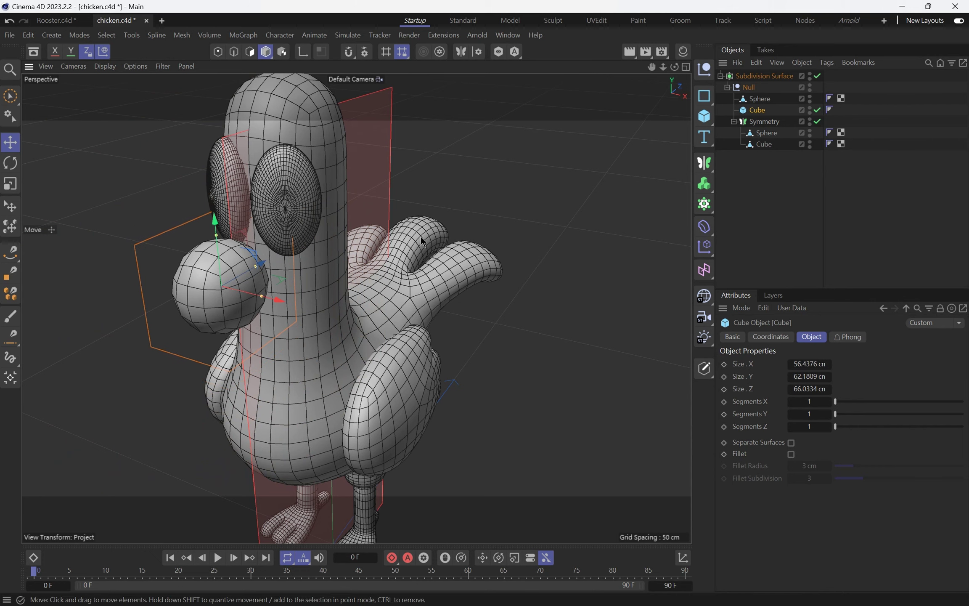
# - Turn off subdivision smoothing, reduce the beak cube to about 57 cm high and 30 cm deep, and raise it against the face
pyautogui.press('q')
pyautogui.keyDown('alt'); pyautogui.moveTo(433, 236); pyautogui.dragTo(235, 221); pyautogui.keyUp('alt')
pyautogui.keyDown('alt'); pyautogui.moveTo(247, 241); pyautogui.dragTo(289, 279); pyautogui.keyUp('alt')
pyautogui.moveTo(280, 254); pyautogui.dragTo(265, 209)
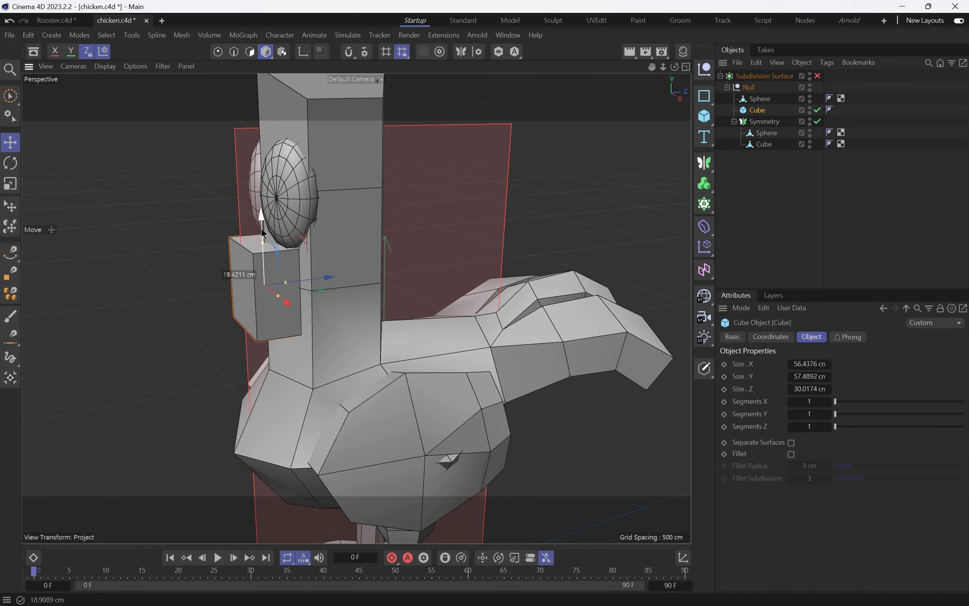
pyautogui.scroll(4, 292, 255)
pyautogui.keyDown('alt'); pyautogui.moveTo(249, 275); pyautogui.dragTo(286, 310); pyautogui.keyUp('alt')
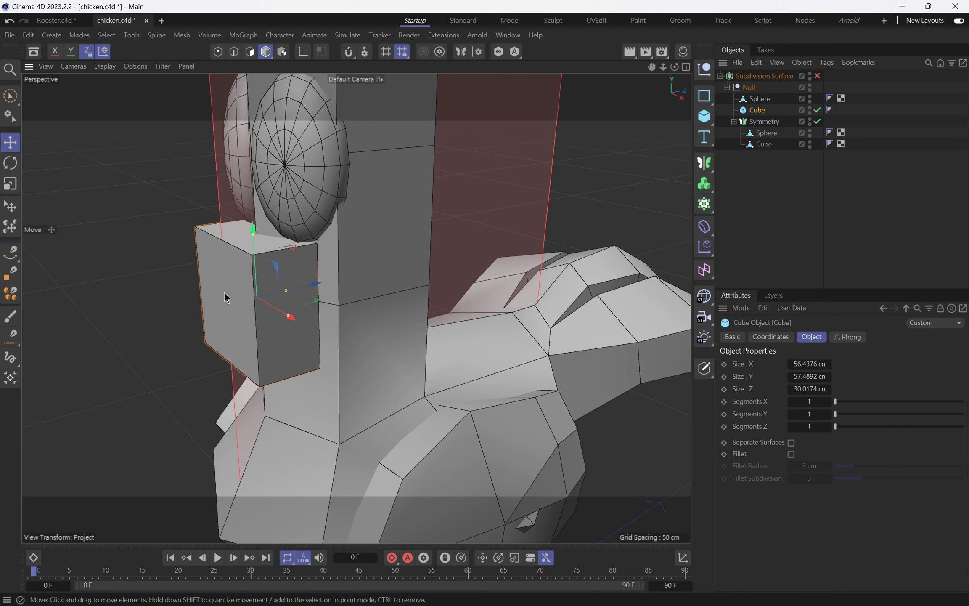
# - Make the beak cube editable and add a horizontal loop cut around it at 50%
pyautogui.press('c')
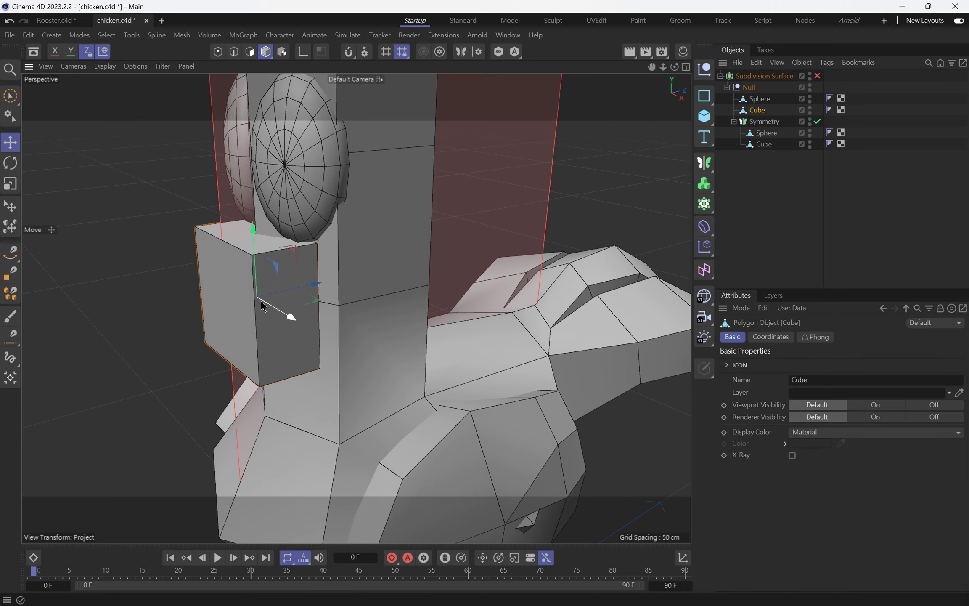
pyautogui.press('m')
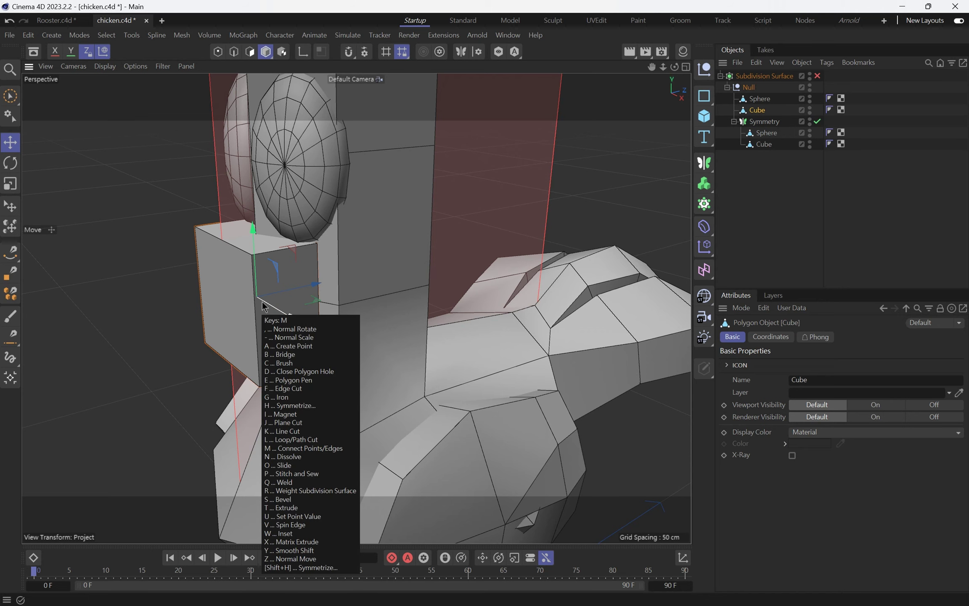
pyautogui.press('l')
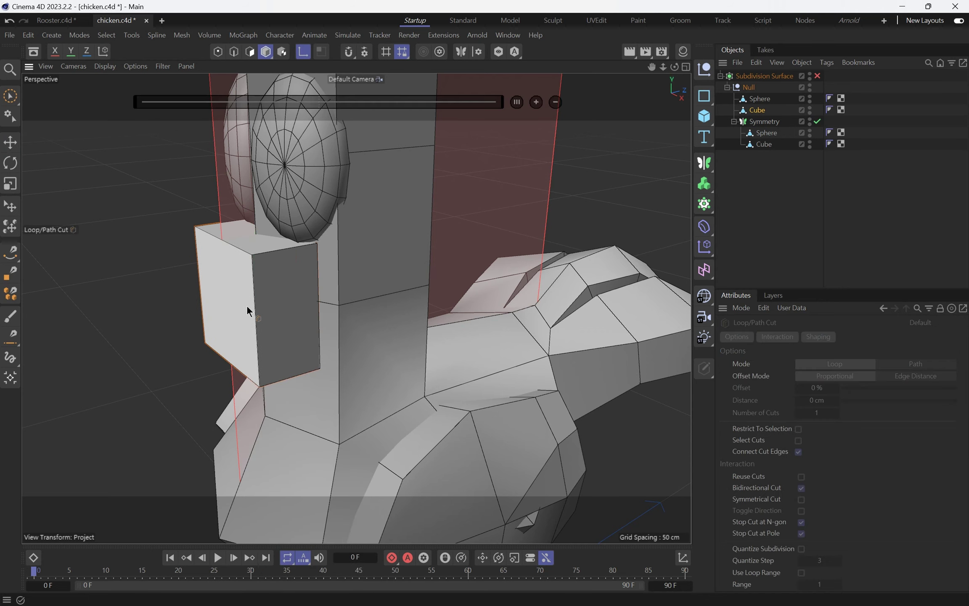
pyautogui.press('Return')
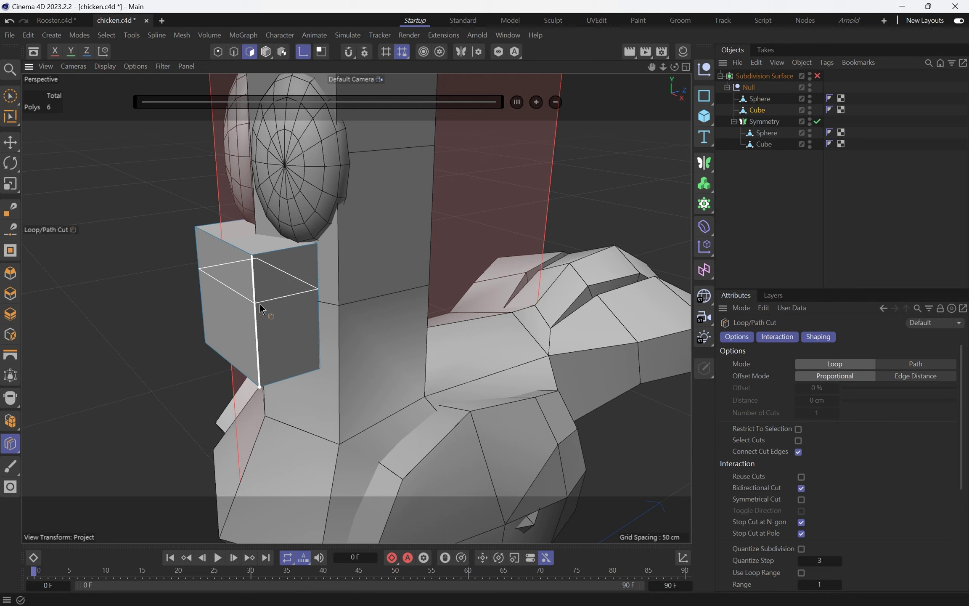
pyautogui.click(260, 322)
pyautogui.keyDown('alt'); pyautogui.moveTo(260, 321); pyautogui.dragTo(217, 298); pyautogui.keyUp('alt')
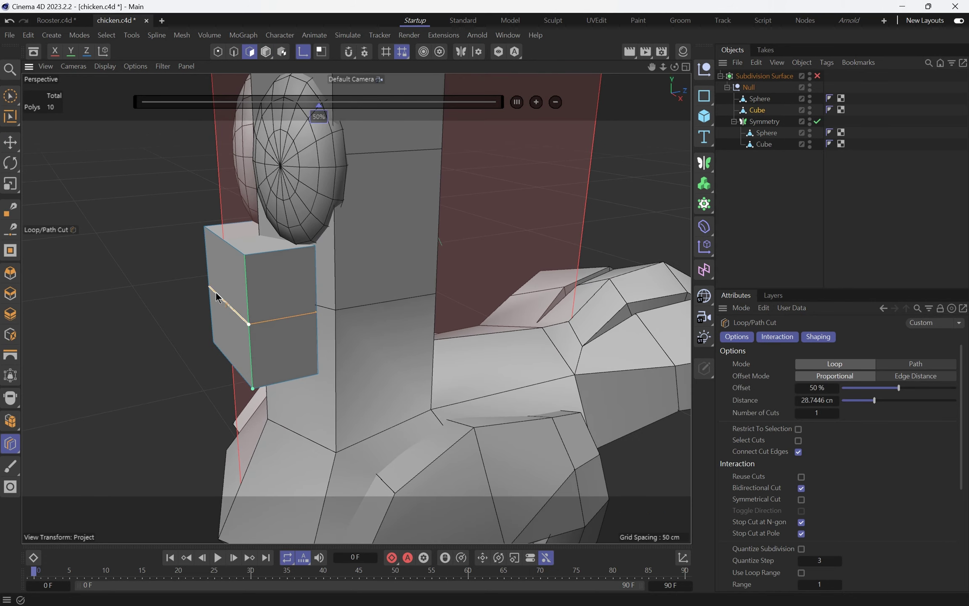
# - Extrude the beak's upper and lower front polygons forward into two separate halves and turn subdivision smoothing back on
pyautogui.press('e')
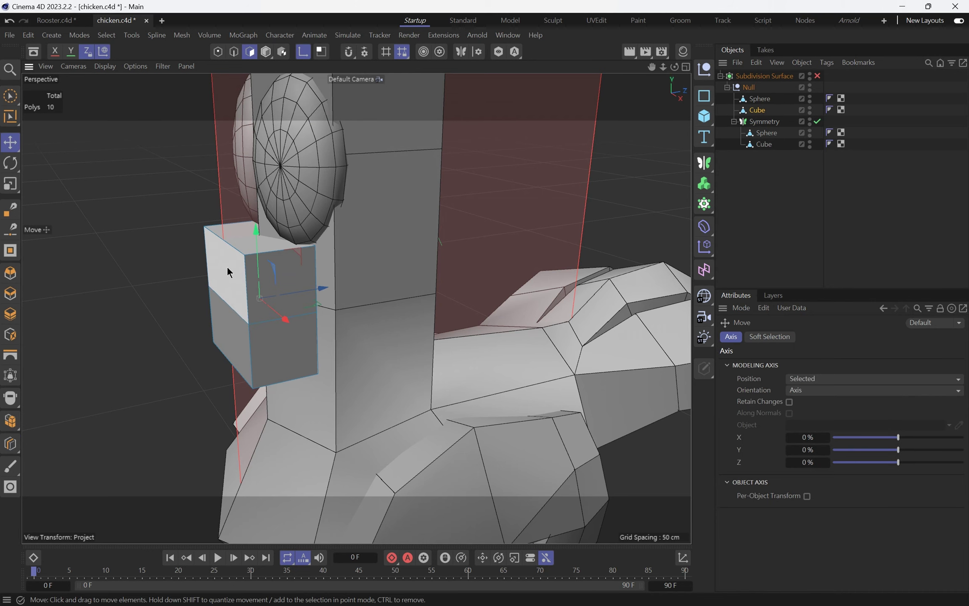
pyautogui.keyDown('alt'); pyautogui.moveTo(228, 264); pyautogui.dragTo(202, 278); pyautogui.keyUp('alt')
pyautogui.press('l')
pyautogui.click(216, 275)
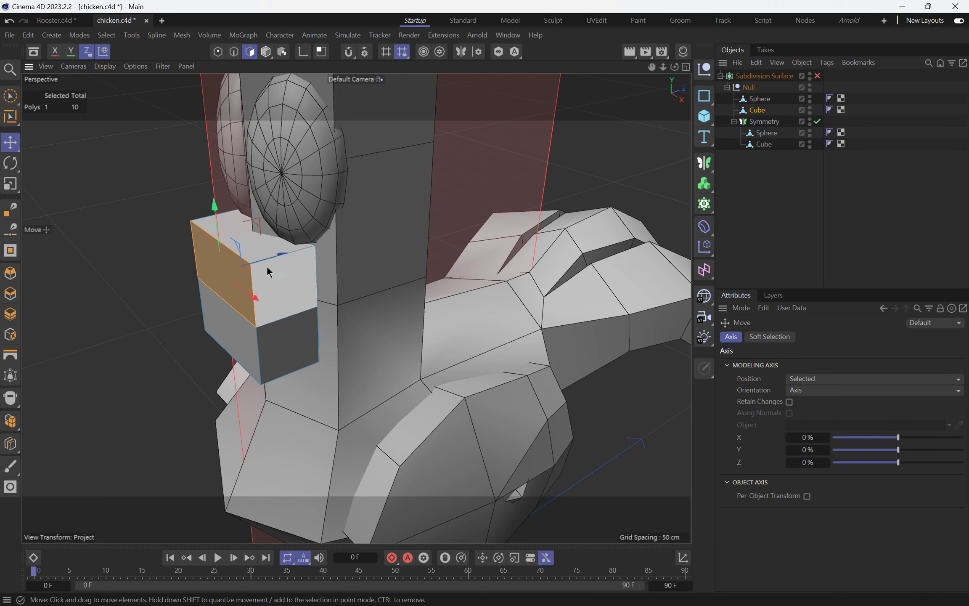
pyautogui.keyDown('ctrl'); pyautogui.moveTo(278, 256); pyautogui.dragTo(249, 353); pyautogui.keyUp('ctrl')
pyautogui.click(232, 356)
pyautogui.keyDown('alt'); pyautogui.moveTo(248, 353); pyautogui.dragTo(324, 302); pyautogui.keyUp('alt')
pyautogui.press('q')
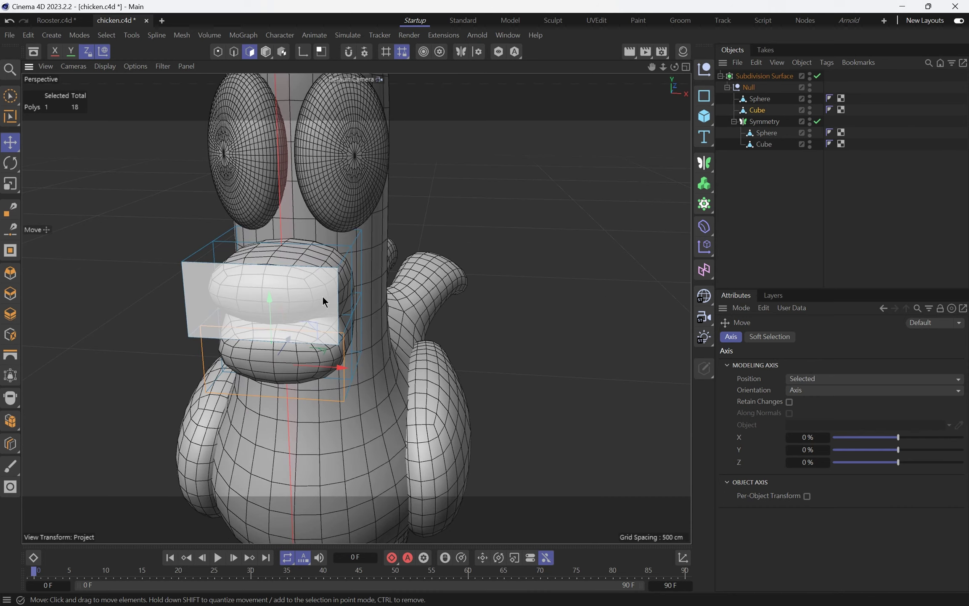
# - Add a centred vertical loop cut through both halves of the beak
pyautogui.press('m')
pyautogui.press('l')
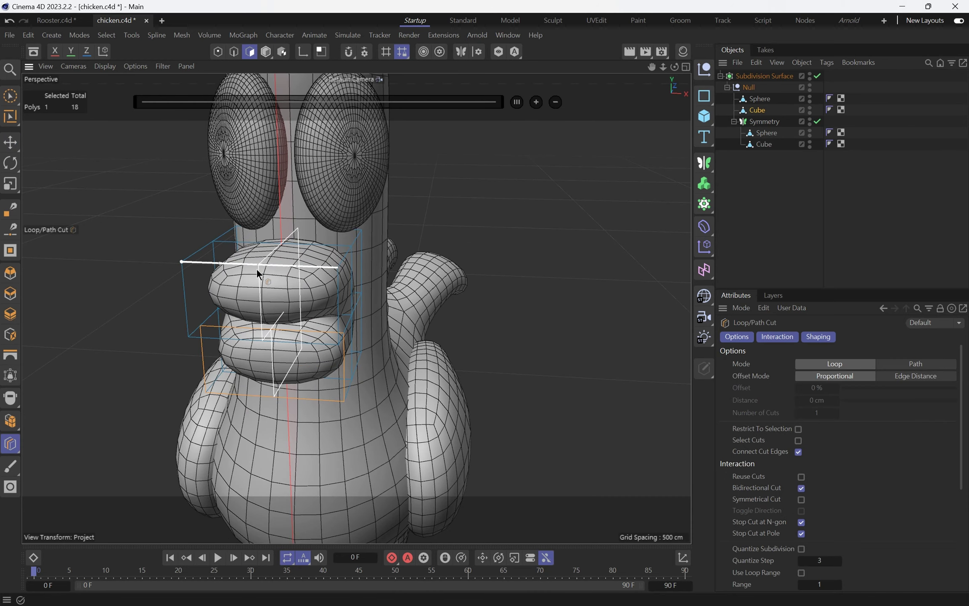
pyautogui.keyDown('shift'); pyautogui.click(255, 269); pyautogui.keyUp('shift')
pyautogui.keyDown('alt'); pyautogui.moveTo(256, 270); pyautogui.dragTo(317, 268); pyautogui.keyUp('alt')
pyautogui.press('Return')
# - Raise the beak's top centre points and lower its bottom centre points to round its profile
pyautogui.press('0')
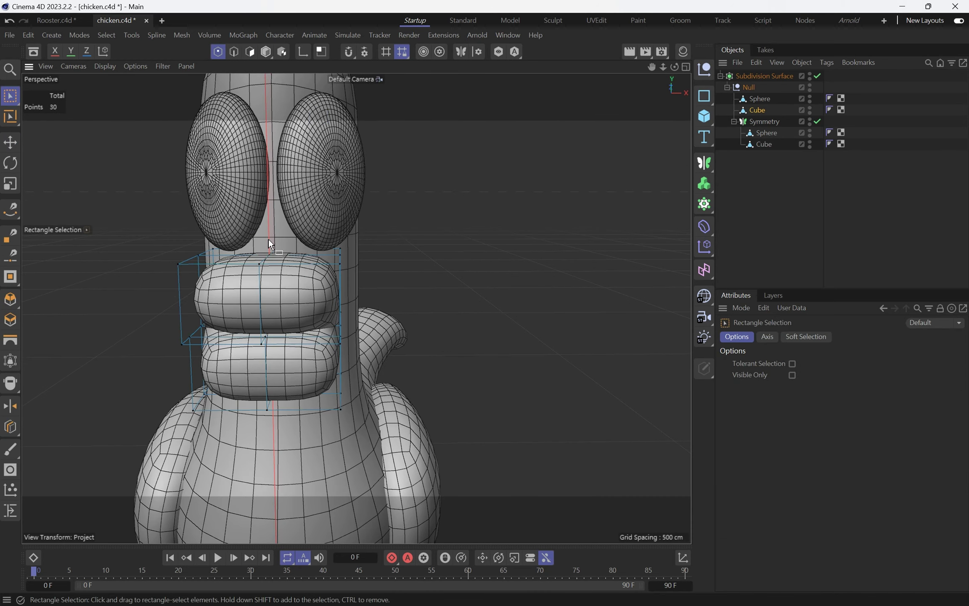
pyautogui.keyDown('alt'); pyautogui.moveTo(277, 241); pyautogui.dragTo(281, 231); pyautogui.keyUp('alt')
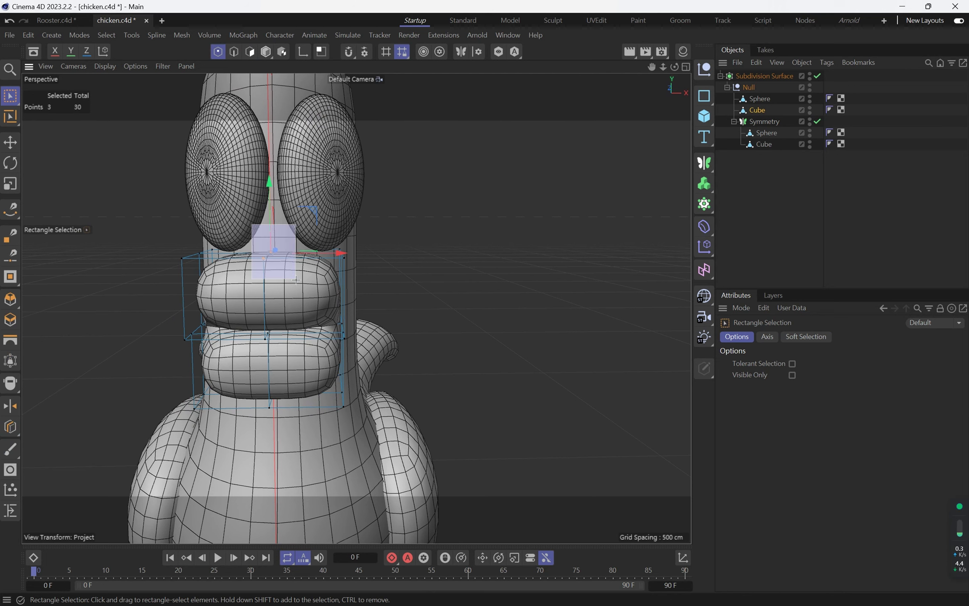
pyautogui.keyDown('alt'); pyautogui.moveTo(273, 169); pyautogui.dragTo(268, 296); pyautogui.keyUp('alt')
pyautogui.moveTo(238, 368); pyautogui.dragTo(298, 459)
pyautogui.moveTo(268, 340); pyautogui.dragTo(267, 370)
pyautogui.keyDown('alt'); pyautogui.moveTo(279, 294); pyautogui.dragTo(301, 243); pyautogui.keyUp('alt')
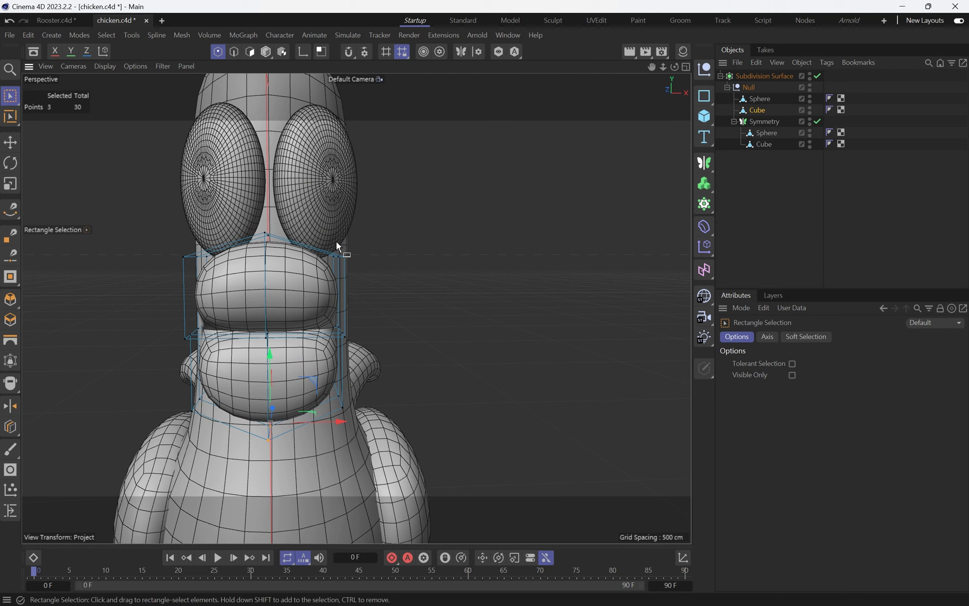
pyautogui.keyDown('alt'); pyautogui.moveTo(365, 279); pyautogui.dragTo(341, 274); pyautogui.keyUp('alt')
pyautogui.moveTo(343, 194); pyautogui.dragTo(342, 226)
pyautogui.hotkey('ctrl', 'z')
# - Enable modeling symmetry and lower the upper beak's outer top points on both sides
pyautogui.keyDown('alt'); pyautogui.moveTo(294, 249); pyautogui.dragTo(248, 289); pyautogui.keyUp('alt')
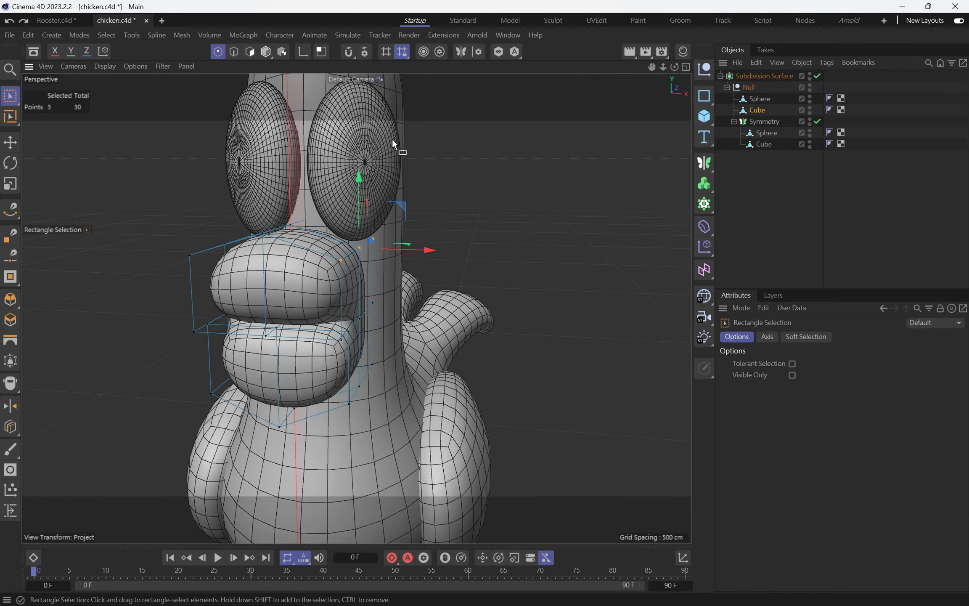
pyautogui.click(461, 55)
pyautogui.keyDown('alt'); pyautogui.moveTo(345, 235); pyautogui.dragTo(308, 251); pyautogui.keyUp('alt')
pyautogui.moveTo(291, 214); pyautogui.dragTo(380, 287)
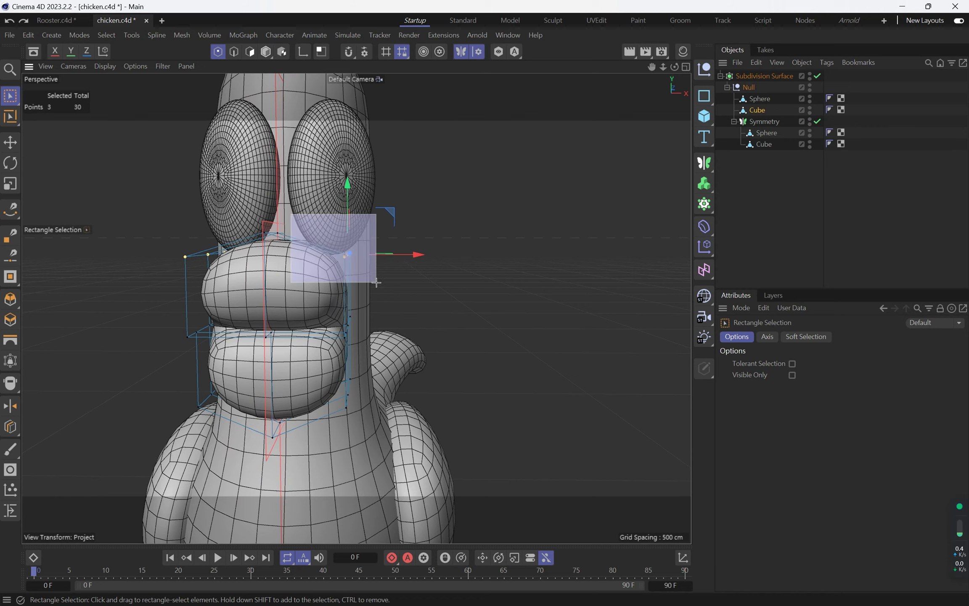
pyautogui.moveTo(350, 193); pyautogui.dragTo(342, 215)
pyautogui.keyDown('alt'); pyautogui.moveTo(319, 301); pyautogui.dragTo(309, 359); pyautogui.keyUp('alt')
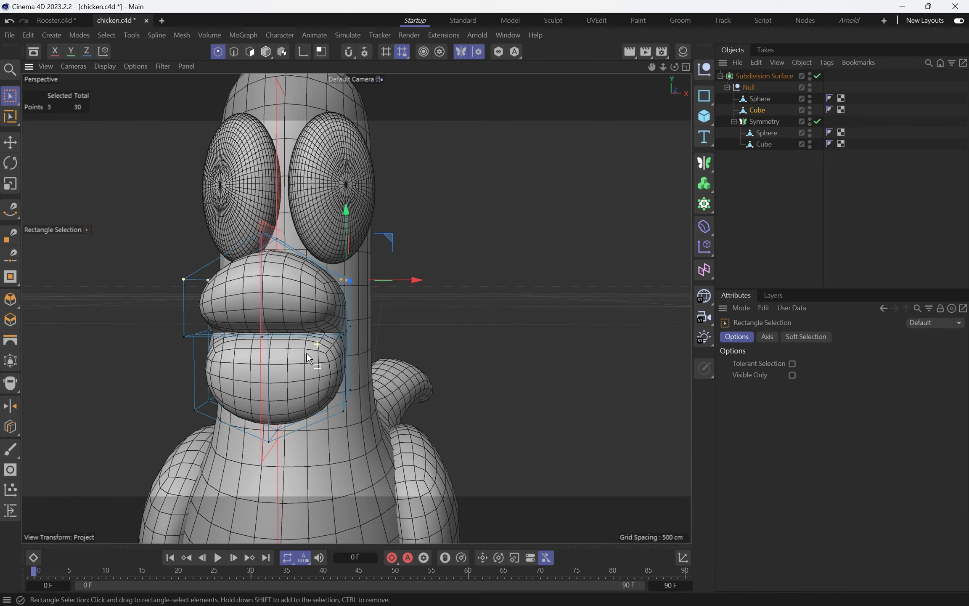
# - Taper the front of the beak using the Brush in Smear mode, reducing the brush size to about 28 cm
pyautogui.keyDown('alt'); pyautogui.moveTo(348, 313); pyautogui.dragTo(230, 422); pyautogui.keyUp('alt')
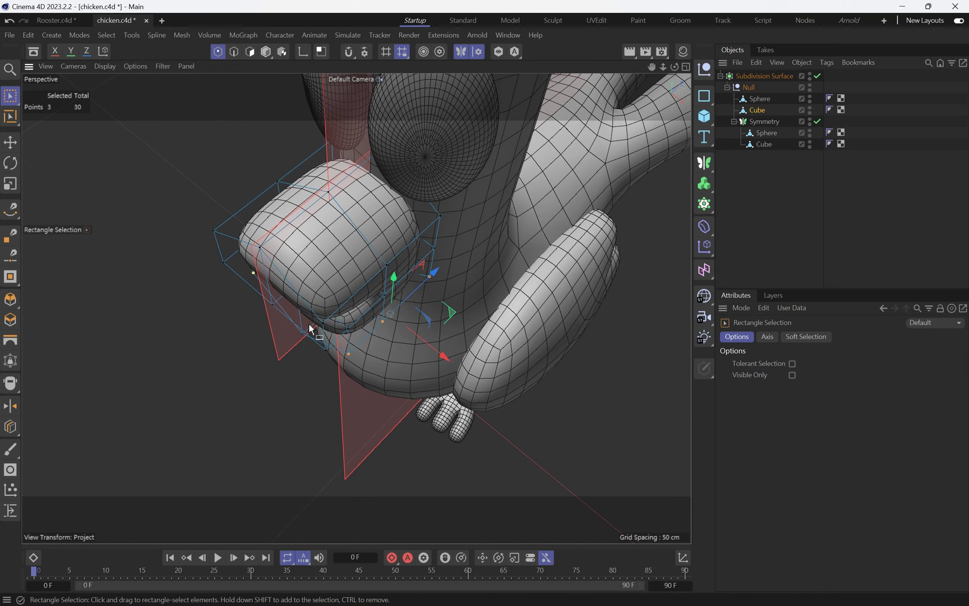
pyautogui.keyDown('alt'); pyautogui.moveTo(309, 314); pyautogui.dragTo(387, 320); pyautogui.keyUp('alt')
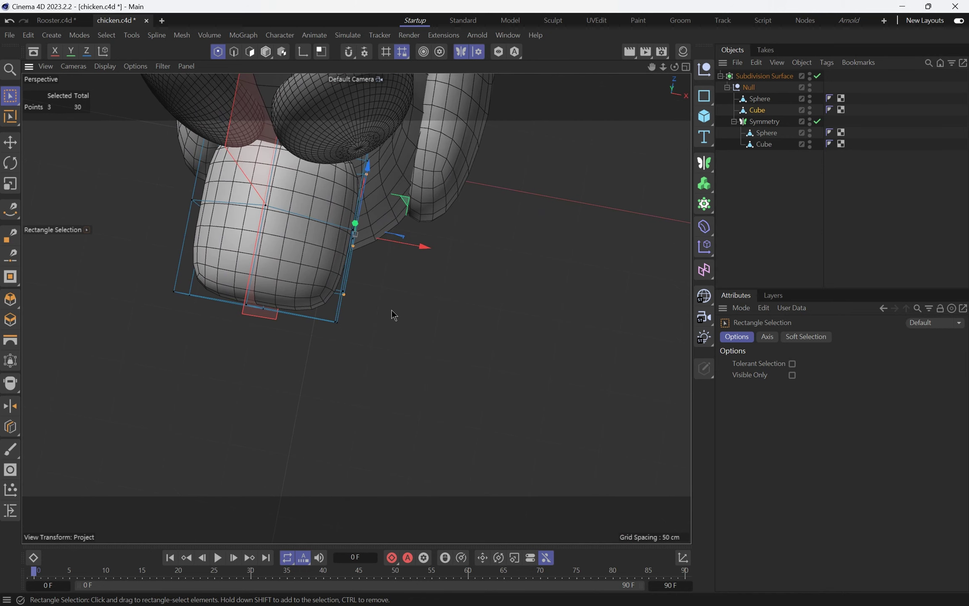
pyautogui.press('e')
pyautogui.click(393, 307)
pyautogui.press('m')
pyautogui.press('c')
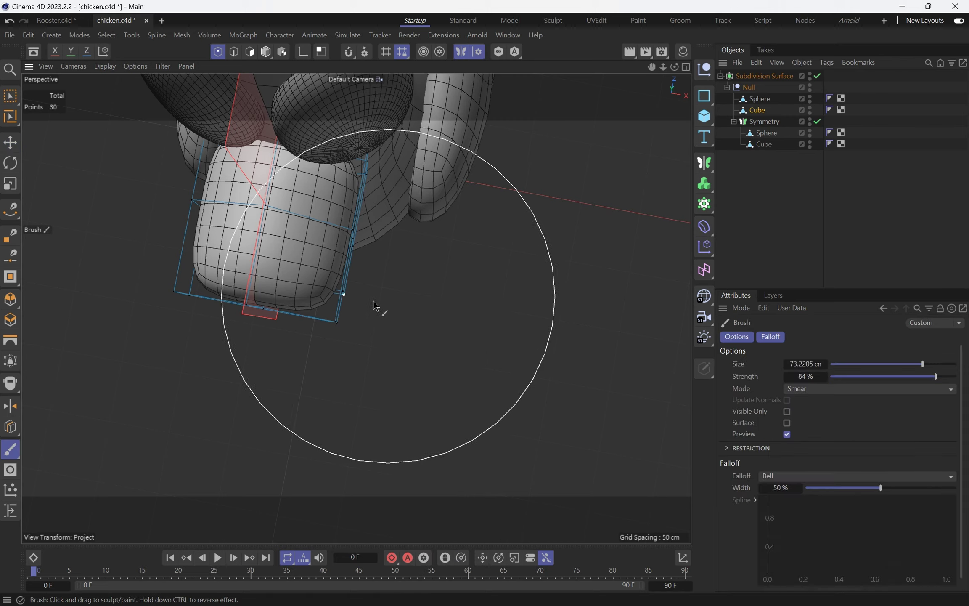
pyautogui.moveTo(215, 323)
pyautogui.keyDown('alt'); pyautogui.mouseDown()
pyautogui.moveTo(318, 321)
pyautogui.moveTo(348, 272)
pyautogui.moveTo(324, 231)
pyautogui.moveTo(270, 203)
pyautogui.moveTo(231, 220)
pyautogui.moveTo(248, 231)
pyautogui.moveTo(248, 259)
pyautogui.mouseUp(); pyautogui.keyUp('alt')
pyautogui.moveTo(271, 387)
pyautogui.keyDown('alt'); pyautogui.mouseDown()
pyautogui.moveTo(265, 420)
pyautogui.moveTo(290, 403)
pyautogui.moveTo(293, 365)
pyautogui.moveTo(279, 350)
pyautogui.moveTo(344, 343)
pyautogui.moveTo(422, 256)
pyautogui.mouseUp(); pyautogui.keyUp('alt')
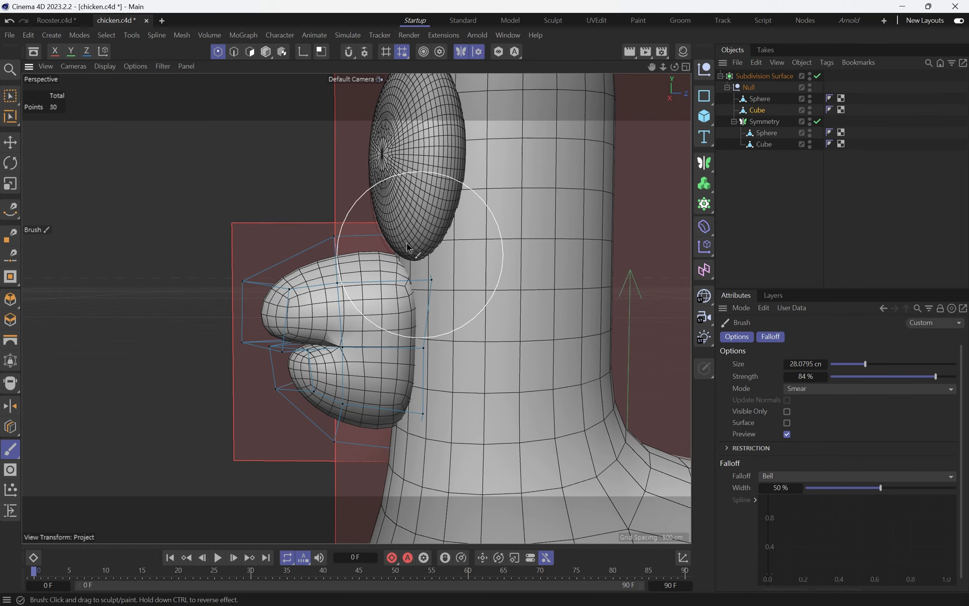
# - Smear the points of the lower beak and mouth corner to refine the beak's side profile
pyautogui.moveTo(320, 235)
pyautogui.keyDown('alt'); pyautogui.mouseDown()
pyautogui.moveTo(437, 309)
pyautogui.moveTo(339, 299)
pyautogui.mouseUp(); pyautogui.keyUp('alt')
pyautogui.moveTo(322, 351); pyautogui.dragTo(356, 338)
pyautogui.keyDown('alt'); pyautogui.moveTo(356, 338); pyautogui.dragTo(349, 318); pyautogui.keyUp('alt')
pyautogui.moveTo(311, 389); pyautogui.dragTo(336, 402)
pyautogui.moveTo(236, 468); pyautogui.dragTo(243, 438)
pyautogui.keyDown('alt'); pyautogui.moveTo(272, 372); pyautogui.dragTo(126, 372); pyautogui.keyUp('alt')
pyautogui.keyDown('alt'); pyautogui.moveTo(343, 334); pyautogui.dragTo(282, 352); pyautogui.keyUp('alt')
pyautogui.keyDown('alt'); pyautogui.moveTo(387, 347); pyautogui.dragTo(417, 302); pyautogui.keyUp('alt')
# - Select the beak's rear points and push them back into the head
pyautogui.press('space')
pyautogui.moveTo(396, 176); pyautogui.dragTo(473, 482)
pyautogui.moveTo(496, 339); pyautogui.dragTo(337, 231)
# - Select the rear top points of the upper beak and raise them slightly
pyautogui.click(336, 231)
pyautogui.press('e')
pyautogui.keyDown('alt'); pyautogui.moveTo(414, 219); pyautogui.dragTo(443, 241); pyautogui.keyUp('alt')
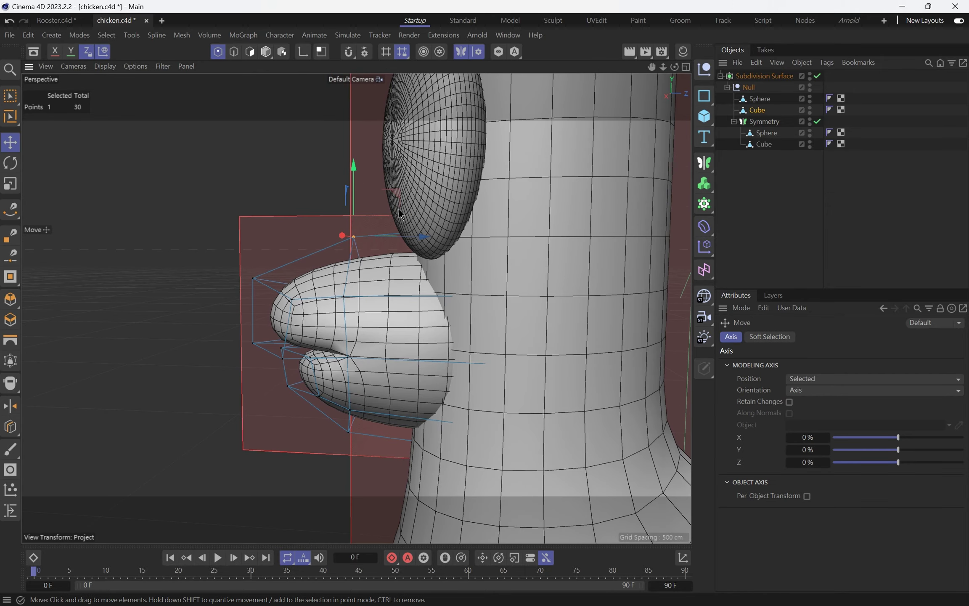
pyautogui.press('0')
pyautogui.moveTo(409, 283); pyautogui.dragTo(551, 199)
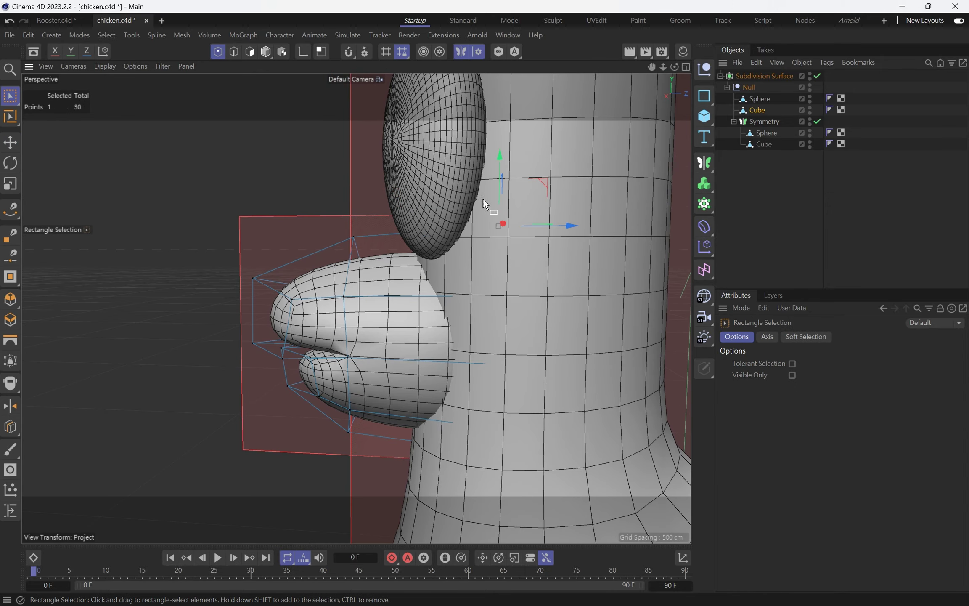
pyautogui.moveTo(497, 171); pyautogui.dragTo(499, 152)
pyautogui.keyDown('alt'); pyautogui.moveTo(390, 214); pyautogui.dragTo(417, 282); pyautogui.keyUp('alt')
pyautogui.press('e')
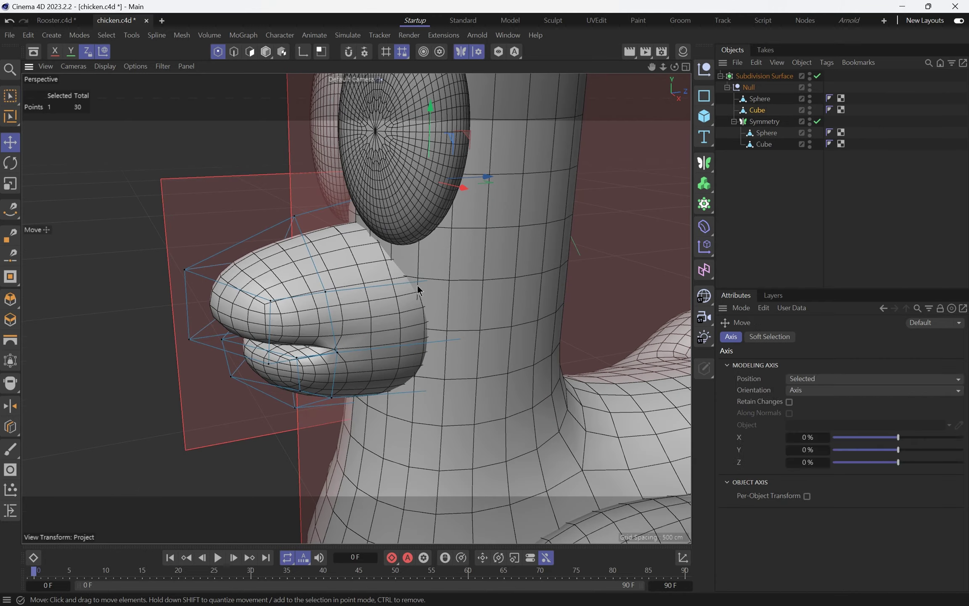
# - Box-select the beak's front points and its middle column of points, adjusting the position of each group
pyautogui.press('Return')
pyautogui.keyDown('alt'); pyautogui.moveTo(426, 281); pyautogui.dragTo(337, 278); pyautogui.keyUp('alt')
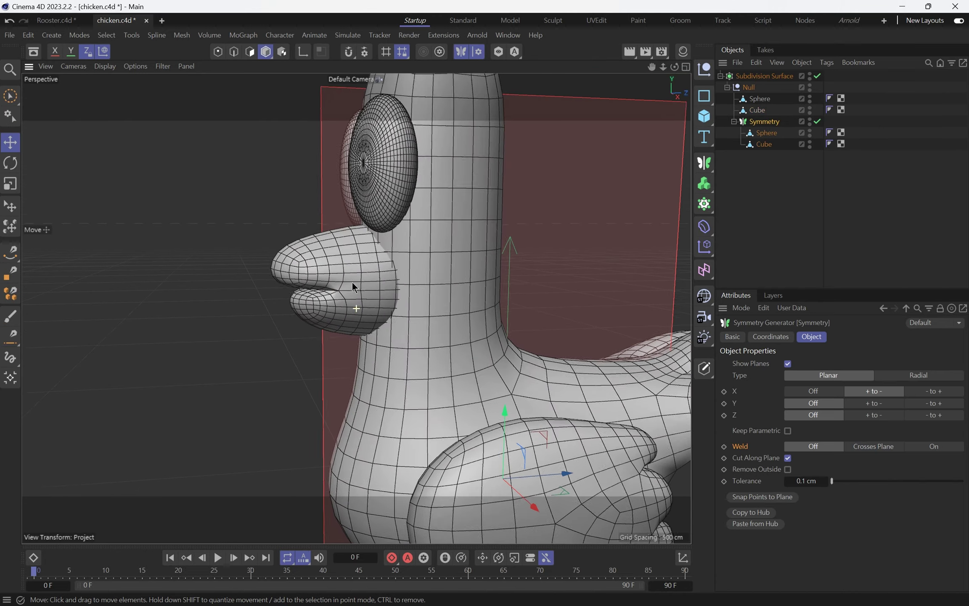
pyautogui.press('Return')
pyautogui.press('0')
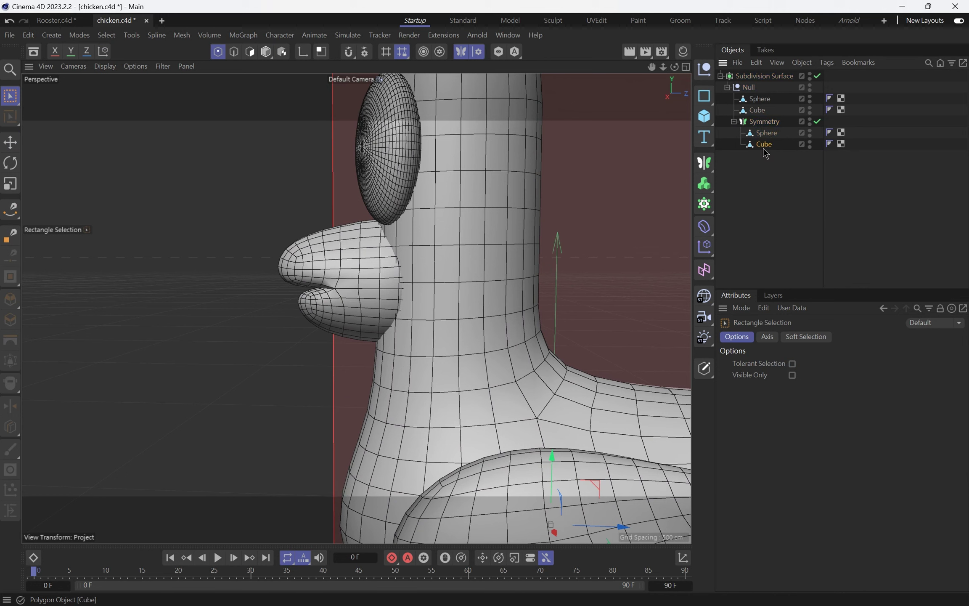
pyautogui.click(764, 145)
pyautogui.click(766, 133)
pyautogui.click(757, 110)
pyautogui.moveTo(229, 179); pyautogui.dragTo(358, 390)
pyautogui.moveTo(389, 282)
pyautogui.mouseDown()
pyautogui.moveTo(404, 280)
pyautogui.moveTo(392, 283)
pyautogui.mouseUp()
pyautogui.moveTo(344, 196); pyautogui.dragTo(373, 397)
pyautogui.moveTo(411, 286); pyautogui.dragTo(435, 305)
pyautogui.scroll(3, 372, 266)
pyautogui.keyDown('alt'); pyautogui.moveTo(346, 257); pyautogui.dragTo(378, 271); pyautogui.keyUp('alt')
pyautogui.press('e')
pyautogui.click(265, 52)
# - Examine the shape of the beak and eyes from the front and the side
pyautogui.keyDown('alt'); pyautogui.moveTo(457, 178); pyautogui.dragTo(303, 288, button='right'); pyautogui.keyUp('alt')
pyautogui.keyDown('alt'); pyautogui.moveTo(303, 288); pyautogui.dragTo(479, 223); pyautogui.keyUp('alt')
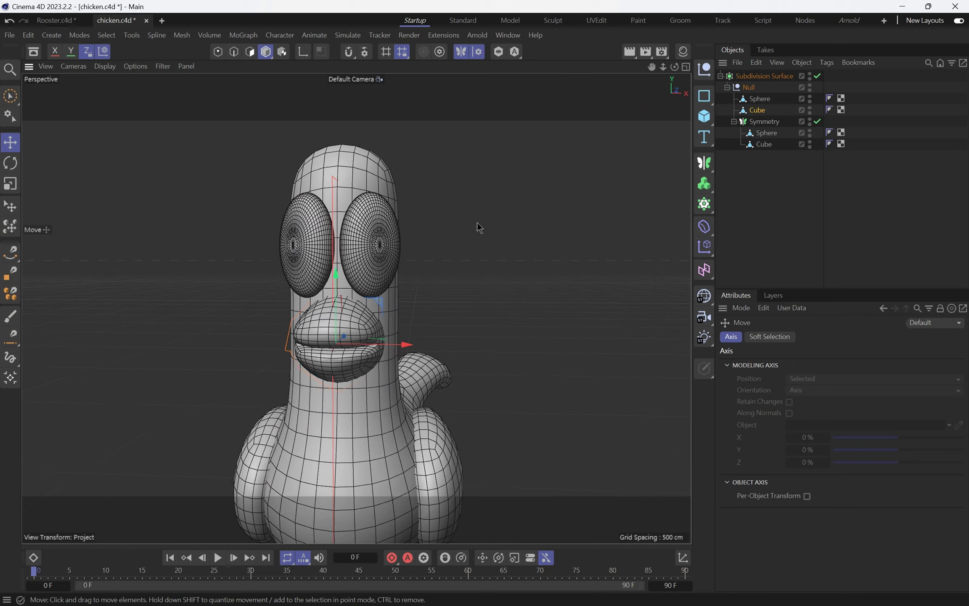
pyautogui.click(479, 224)
pyautogui.keyDown('alt'); pyautogui.moveTo(376, 214); pyautogui.dragTo(339, 321, button='middle'); pyautogui.keyUp('alt')
pyautogui.keyDown('alt'); pyautogui.moveTo(353, 293); pyautogui.dragTo(217, 280); pyautogui.keyUp('alt')
pyautogui.keyDown('alt'); pyautogui.moveTo(329, 315); pyautogui.dragTo(338, 260, button='middle'); pyautogui.keyUp('alt')
pyautogui.keyDown('alt'); pyautogui.moveTo(338, 261); pyautogui.dragTo(314, 267, button='right'); pyautogui.keyUp('alt')
pyautogui.keyDown('alt'); pyautogui.moveTo(314, 267); pyautogui.dragTo(316, 284); pyautogui.keyUp('alt')
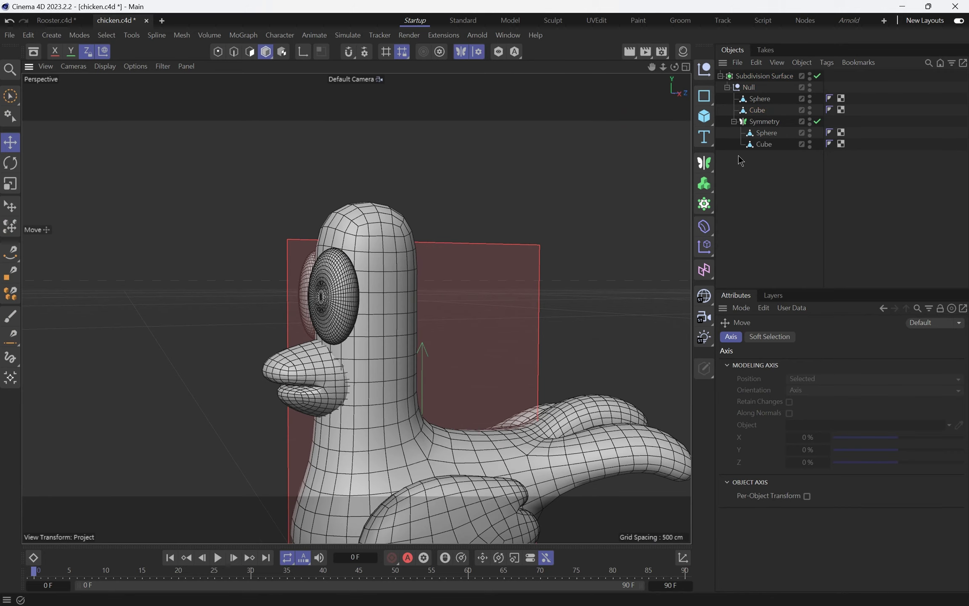
# - Add a new cube at the body's position and raise it to head height
pyautogui.click(763, 101)
pyautogui.keyDown('alt'); pyautogui.moveTo(374, 289); pyautogui.dragTo(337, 324, button='right'); pyautogui.keyUp('alt')
pyautogui.keyDown('alt'); pyautogui.moveTo(338, 324); pyautogui.dragTo(344, 255, button='middle'); pyautogui.keyUp('alt')
pyautogui.keyDown('alt'); pyautogui.moveTo(344, 255); pyautogui.dragTo(346, 262); pyautogui.keyUp('alt')
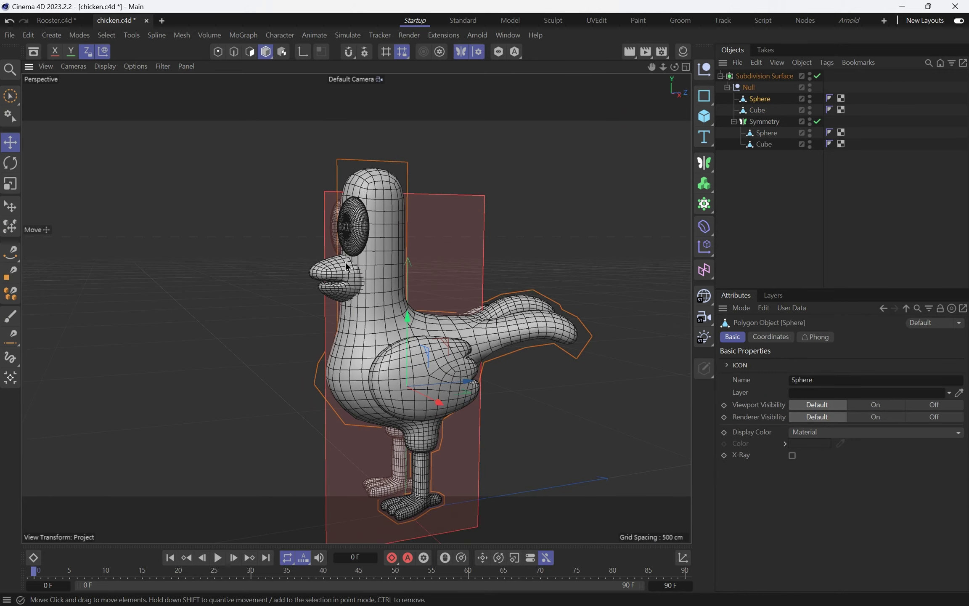
pyautogui.click(710, 122)
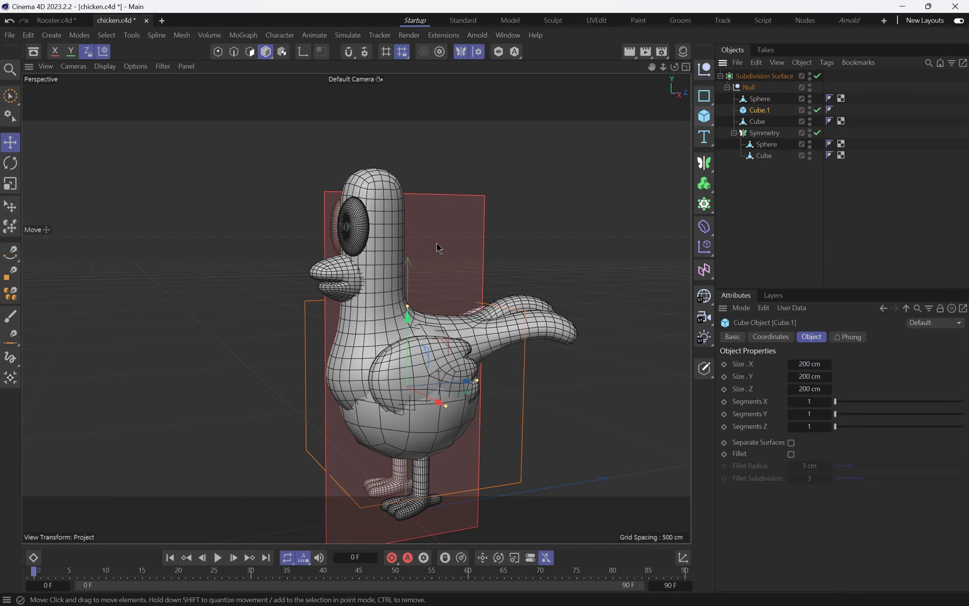
pyautogui.moveTo(408, 314); pyautogui.dragTo(353, 326)
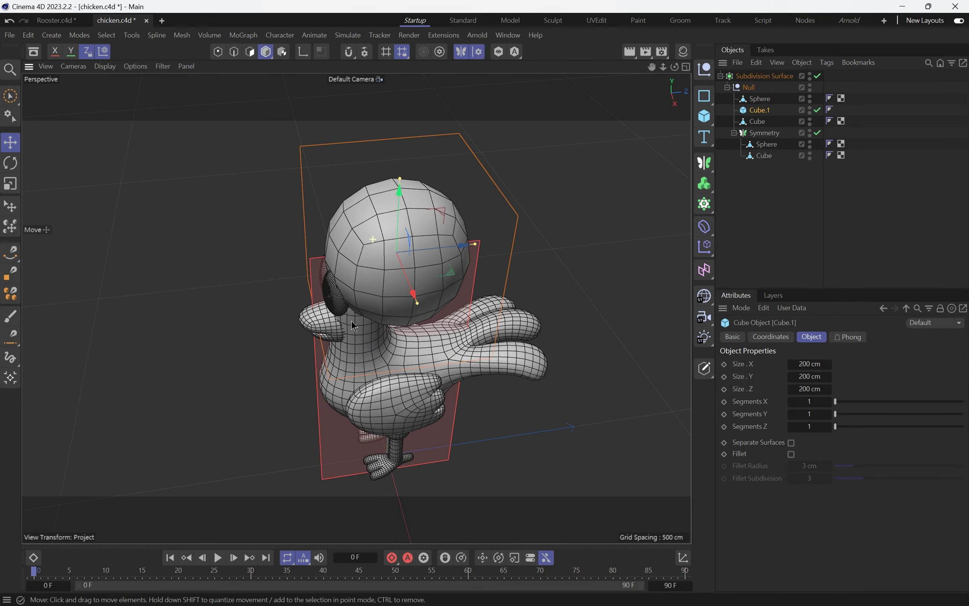
# - Resize the new cube to about 72 × 58 × 84 cm and place it above the head with subdivision smoothing off
pyautogui.moveTo(419, 303); pyautogui.dragTo(415, 266)
pyautogui.moveTo(476, 245); pyautogui.dragTo(419, 251)
pyautogui.moveTo(400, 179); pyautogui.dragTo(432, 250)
pyautogui.moveTo(441, 213)
pyautogui.mouseDown()
pyautogui.moveTo(393, 197)
pyautogui.moveTo(427, 223)
pyautogui.moveTo(452, 199)
pyautogui.mouseUp()
pyautogui.scroll(5, 395, 227)
pyautogui.press('q')
pyautogui.keyDown('alt'); pyautogui.moveTo(370, 279); pyautogui.dragTo(326, 252); pyautogui.keyUp('alt')
pyautogui.moveTo(406, 213); pyautogui.dragTo(474, 231)
pyautogui.moveTo(373, 172); pyautogui.dragTo(374, 148)
pyautogui.keyDown('alt'); pyautogui.moveTo(374, 295); pyautogui.dragTo(369, 306); pyautogui.keyUp('alt')
pyautogui.keyDown('alt'); pyautogui.moveTo(412, 321); pyautogui.dragTo(396, 210, button='middle'); pyautogui.keyUp('alt')
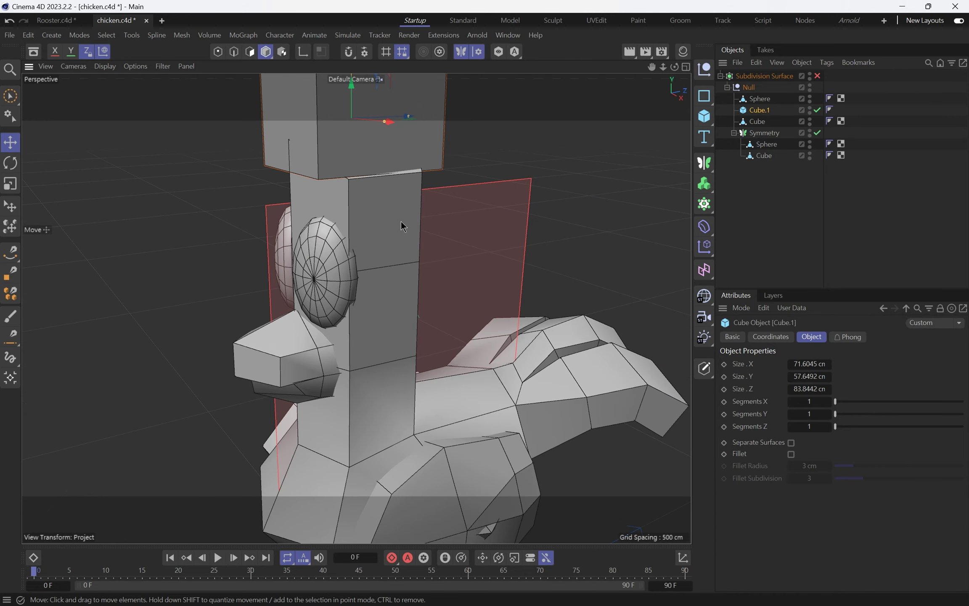
# - Narrow the cube's X size to about 43 cm to make it thinner than the head
pyautogui.keyDown('alt'); pyautogui.moveTo(400, 420); pyautogui.dragTo(346, 422, button='right'); pyautogui.keyUp('alt')
pyautogui.keyDown('alt'); pyautogui.moveTo(410, 274); pyautogui.dragTo(388, 253); pyautogui.keyUp('alt')
pyautogui.keyDown('alt'); pyautogui.moveTo(387, 252); pyautogui.dragTo(455, 242, button='right'); pyautogui.keyUp('alt')
pyautogui.keyDown('alt'); pyautogui.moveTo(401, 205); pyautogui.dragTo(363, 208); pyautogui.keyUp('alt')
pyautogui.keyDown('alt'); pyautogui.moveTo(346, 244); pyautogui.dragTo(285, 199); pyautogui.keyUp('alt')
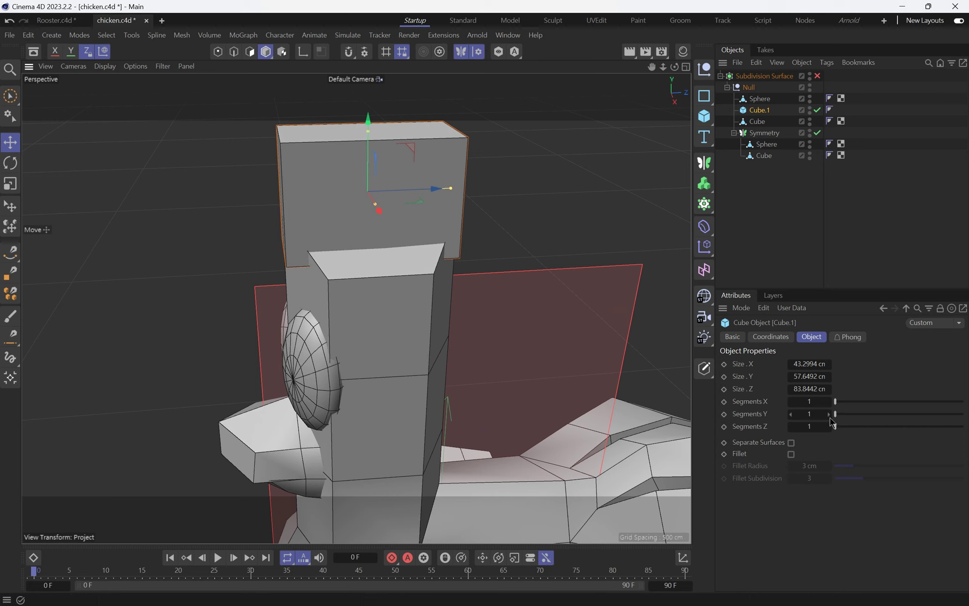
# - Give the comb cube three segments along its length and reduce its height
pyautogui.click(825, 401)
pyautogui.keyDown('alt'); pyautogui.moveTo(360, 198); pyautogui.dragTo(358, 247, button='middle'); pyautogui.keyUp('alt')
pyautogui.moveTo(357, 247)
pyautogui.keyDown('alt'); pyautogui.mouseDown()
pyautogui.moveTo(504, 261)
pyautogui.moveTo(362, 210)
pyautogui.moveTo(364, 228)
pyautogui.mouseUp(); pyautogui.keyUp('alt')
pyautogui.moveTo(363, 186); pyautogui.dragTo(498, 296)
pyautogui.moveTo(354, 283); pyautogui.dragTo(302, 251)
# - Make the cube editable and extrude its three top polygons upward as separate comb prongs, with subdivision smoothing on
pyautogui.press('c')
pyautogui.press('Return')
pyautogui.click(388, 222)
pyautogui.keyDown('shift'); pyautogui.click(345, 245); pyautogui.keyUp('shift')
pyautogui.keyDown('shift'); pyautogui.click(285, 262); pyautogui.keyUp('shift')
pyautogui.keyDown('alt'); pyautogui.moveTo(297, 291); pyautogui.dragTo(270, 241); pyautogui.keyUp('alt')
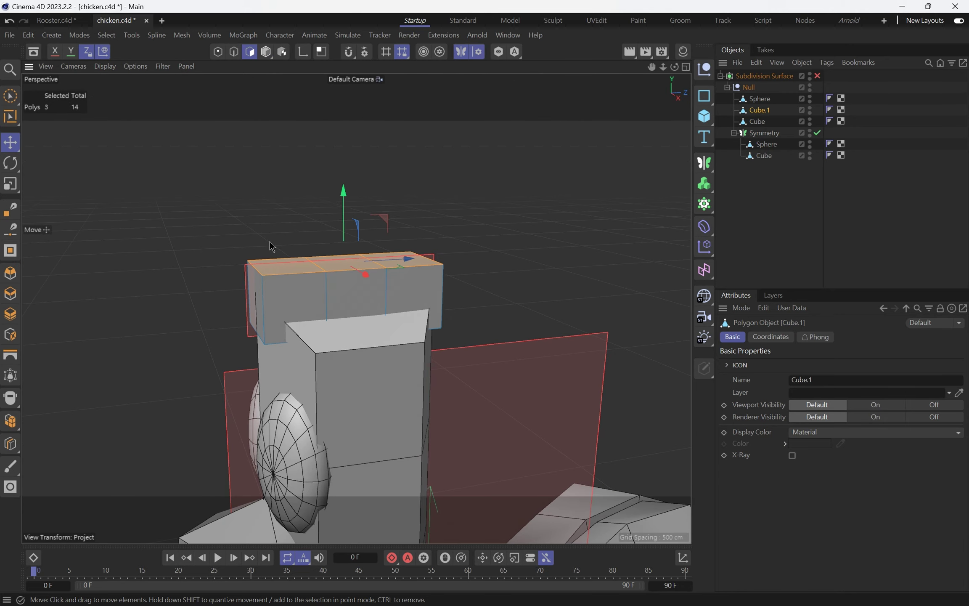
pyautogui.click(11, 294)
pyautogui.moveTo(463, 202); pyautogui.dragTo(530, 203)
pyautogui.press('q')
pyautogui.press('e')
pyautogui.keyDown('alt'); pyautogui.moveTo(403, 248); pyautogui.dragTo(344, 248); pyautogui.keyUp('alt')
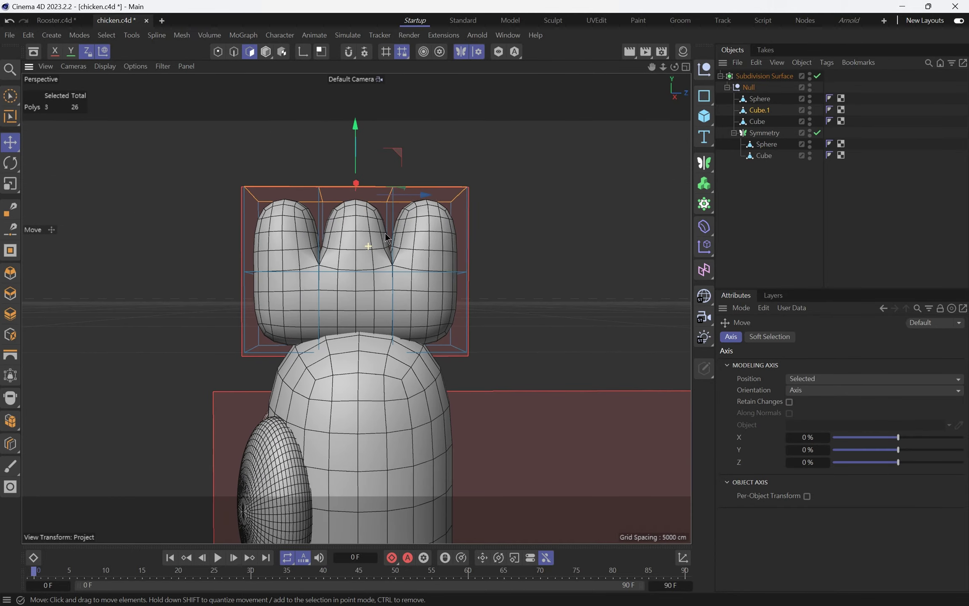
pyautogui.keyDown('alt'); pyautogui.moveTo(407, 261); pyautogui.dragTo(309, 227); pyautogui.keyUp('alt')
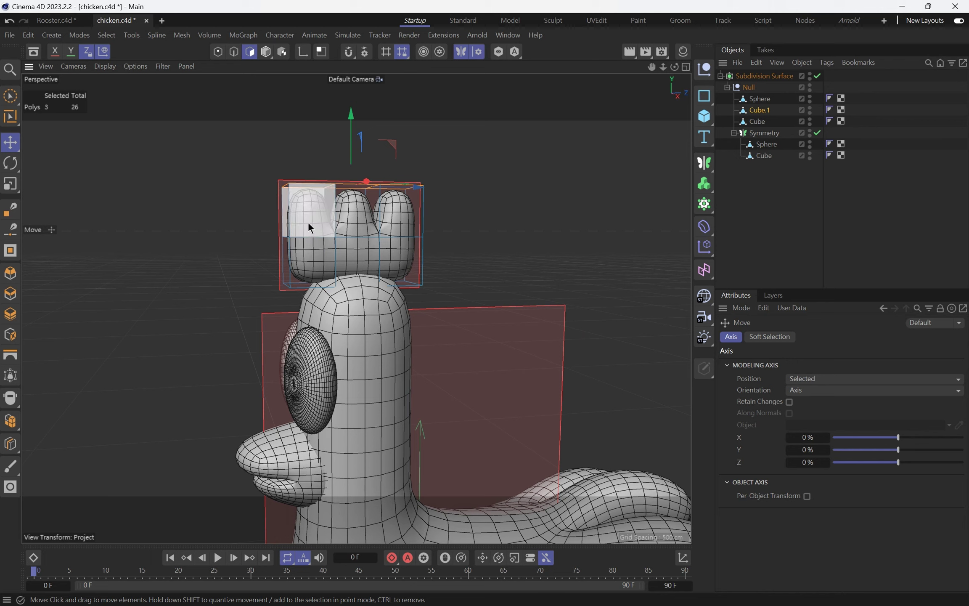
# - Select the whole comb and fan its prongs outward with the Brush in Smear mode, enlarging the brush to about 40 cm
pyautogui.press('m')
pyautogui.press('c')
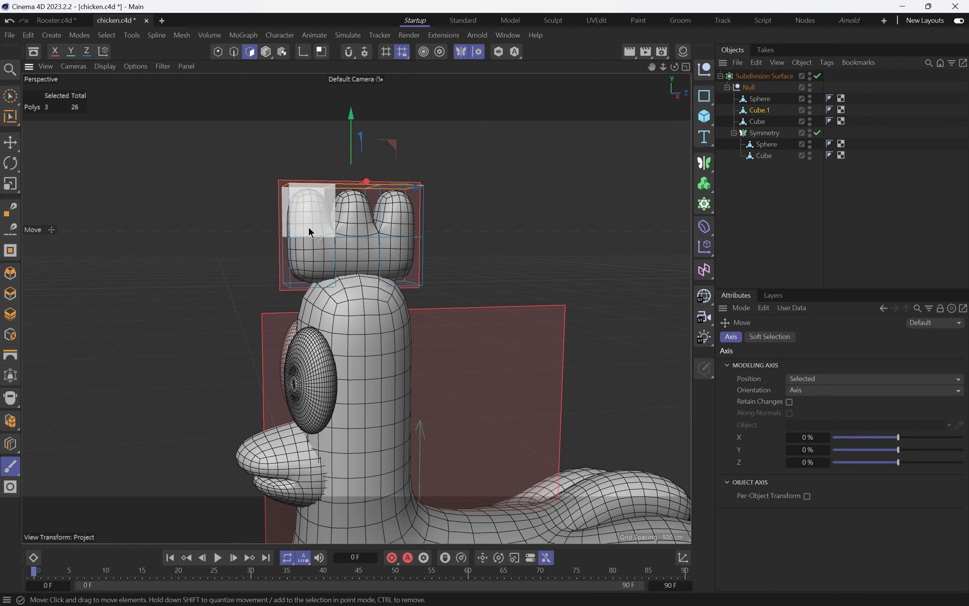
pyautogui.keyDown('alt'); pyautogui.moveTo(407, 227); pyautogui.dragTo(386, 255); pyautogui.keyUp('alt')
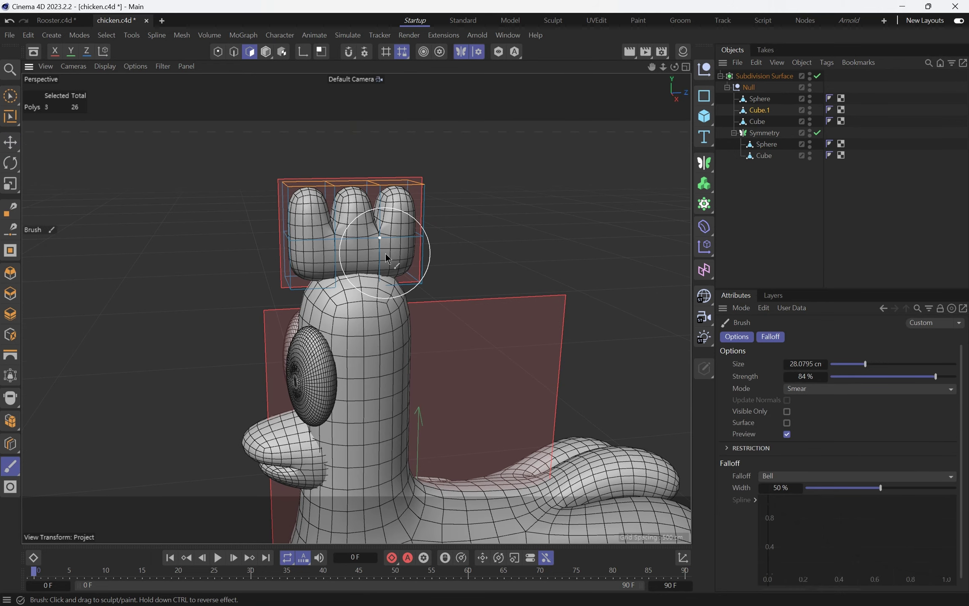
pyautogui.hotkey('ctrl', 'a')
pyautogui.keyDown('alt'); pyautogui.moveTo(378, 244); pyautogui.dragTo(399, 237); pyautogui.keyUp('alt')
pyautogui.moveTo(400, 237); pyautogui.dragTo(431, 238, button='middle')
pyautogui.moveTo(431, 238); pyautogui.dragTo(440, 239)
pyautogui.moveTo(291, 236)
pyautogui.mouseDown()
pyautogui.moveTo(281, 241)
pyautogui.moveTo(313, 261)
pyautogui.mouseUp()
pyautogui.moveTo(286, 268); pyautogui.dragTo(294, 294)
pyautogui.moveTo(355, 271); pyautogui.dragTo(358, 280)
pyautogui.moveTo(413, 278); pyautogui.dragTo(417, 294)
pyautogui.moveTo(384, 229); pyautogui.dragTo(376, 249)
pyautogui.moveTo(319, 241); pyautogui.dragTo(323, 253)
pyautogui.moveTo(303, 169)
pyautogui.mouseDown()
pyautogui.moveTo(264, 205)
pyautogui.moveTo(282, 284)
pyautogui.mouseUp()
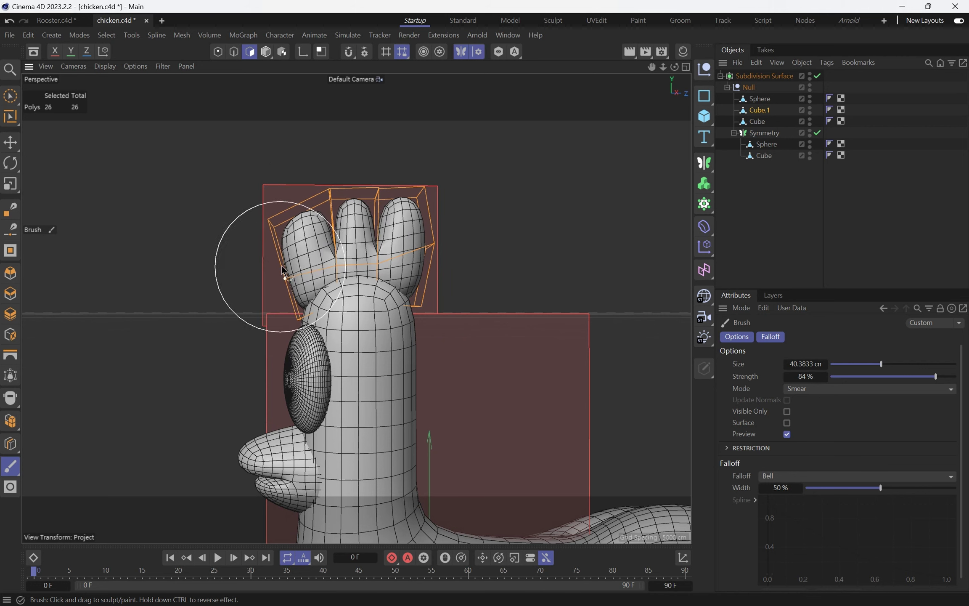
pyautogui.moveTo(322, 188)
pyautogui.mouseDown()
pyautogui.moveTo(315, 156)
pyautogui.moveTo(397, 174)
pyautogui.moveTo(449, 217)
pyautogui.moveTo(437, 292)
pyautogui.moveTo(461, 291)
pyautogui.moveTo(339, 320)
pyautogui.moveTo(320, 299)
pyautogui.moveTo(309, 210)
pyautogui.moveTo(390, 227)
pyautogui.moveTo(357, 214)
pyautogui.moveTo(361, 260)
pyautogui.mouseUp()
pyautogui.keyDown('alt'); pyautogui.moveTo(373, 215); pyautogui.dragTo(438, 206); pyautogui.keyUp('alt')
pyautogui.moveTo(438, 207)
pyautogui.mouseDown()
pyautogui.moveTo(451, 212)
pyautogui.moveTo(412, 202)
pyautogui.moveTo(370, 221)
pyautogui.moveTo(366, 267)
pyautogui.mouseUp()
pyautogui.hotkey('ctrl', 'z')
# - Select the middle prong's top polygon and scale it narrower along the comb's length
pyautogui.keyDown('alt'); pyautogui.moveTo(369, 188); pyautogui.dragTo(365, 183); pyautogui.keyUp('alt')
pyautogui.press('e')
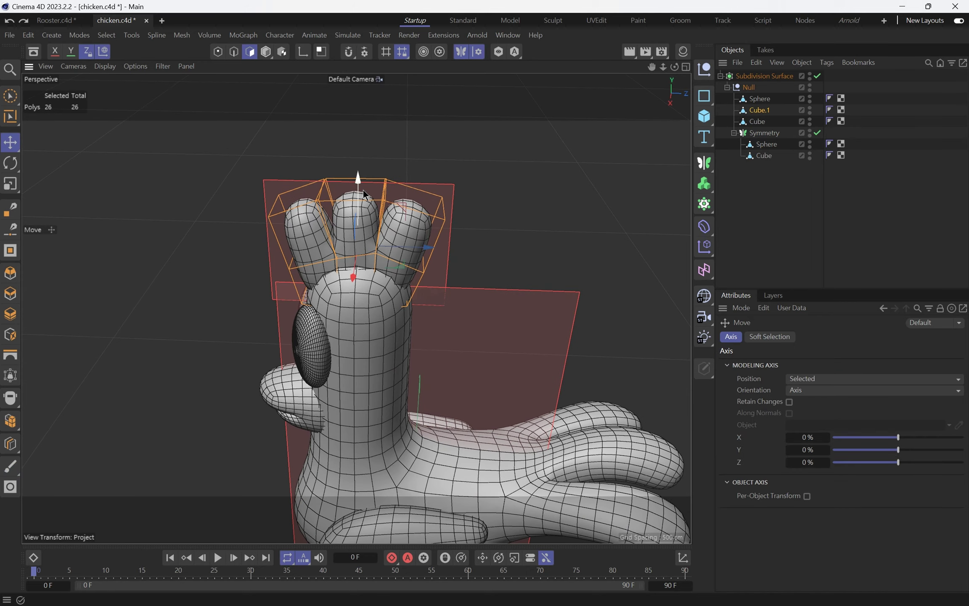
pyautogui.click(363, 190)
pyautogui.scroll(2, 389, 181)
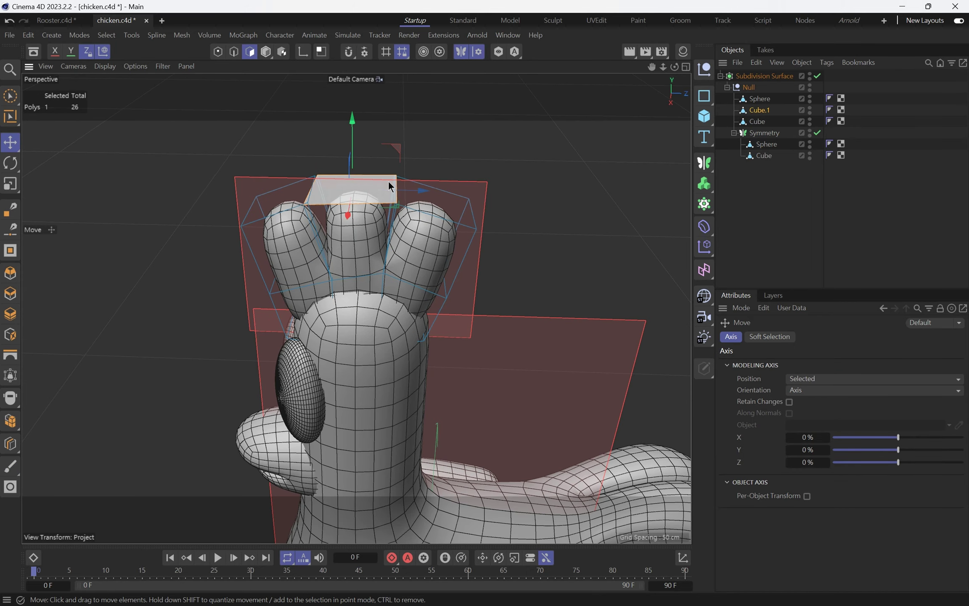
pyautogui.press('r')
pyautogui.press('e')
pyautogui.press('t')
pyautogui.press('w')
pyautogui.moveTo(418, 188); pyautogui.dragTo(397, 195)
pyautogui.keyDown('alt'); pyautogui.moveTo(298, 205); pyautogui.dragTo(342, 205); pyautogui.keyUp('alt')
# - Move the front prong's top polygon and adjust the prong tops to refine the comb's fanned outline
pyautogui.click(296, 193)
pyautogui.press('e')
pyautogui.moveTo(325, 161); pyautogui.dragTo(311, 167)
pyautogui.press('z')
pyautogui.keyDown('alt'); pyautogui.moveTo(342, 231); pyautogui.dragTo(491, 192); pyautogui.keyUp('alt')
pyautogui.keyDown('alt'); pyautogui.moveTo(378, 195); pyautogui.dragTo(424, 172); pyautogui.keyUp('alt')
pyautogui.press('Return')
pyautogui.click(387, 194)
pyautogui.moveTo(343, 194)
pyautogui.keyDown('alt'); pyautogui.mouseDown()
pyautogui.moveTo(358, 199)
pyautogui.moveTo(307, 184)
pyautogui.moveTo(365, 182)
pyautogui.moveTo(340, 181)
pyautogui.mouseUp(); pyautogui.keyUp('alt')
pyautogui.moveTo(337, 166); pyautogui.dragTo(304, 187)
pyautogui.press('Return')
pyautogui.keyDown('alt'); pyautogui.moveTo(366, 191); pyautogui.dragTo(274, 236); pyautogui.keyUp('alt')
# - Turn off subdivision smoothing, select all the comb's polygons and apply Symmetrize
pyautogui.press('q')
pyautogui.keyDown('alt'); pyautogui.moveTo(388, 226); pyautogui.dragTo(401, 194); pyautogui.keyUp('alt')
pyautogui.rightClick(401, 194)
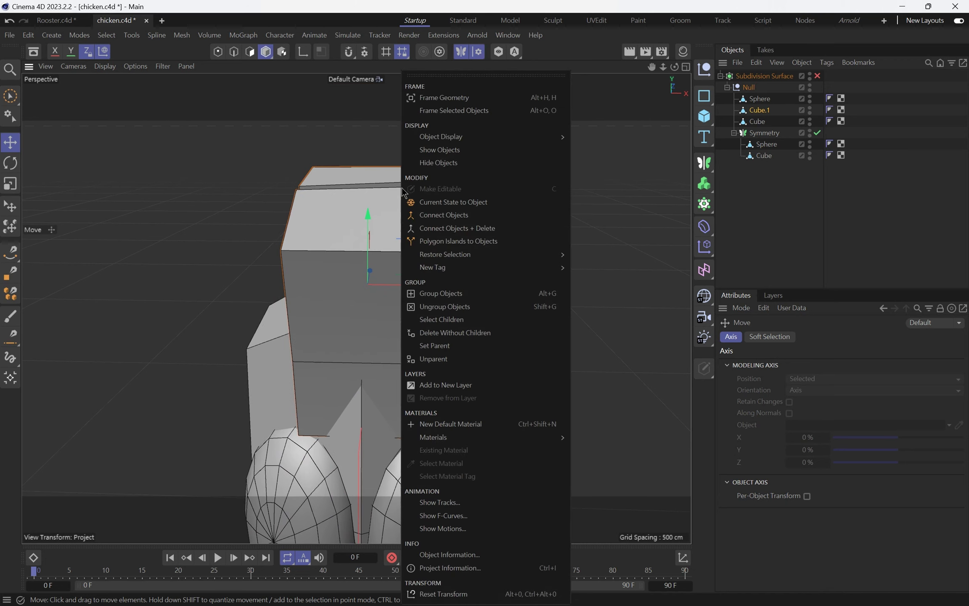
pyautogui.press('Escape')
pyautogui.press('Return')
pyautogui.click(372, 231)
pyautogui.rightClick(401, 216)
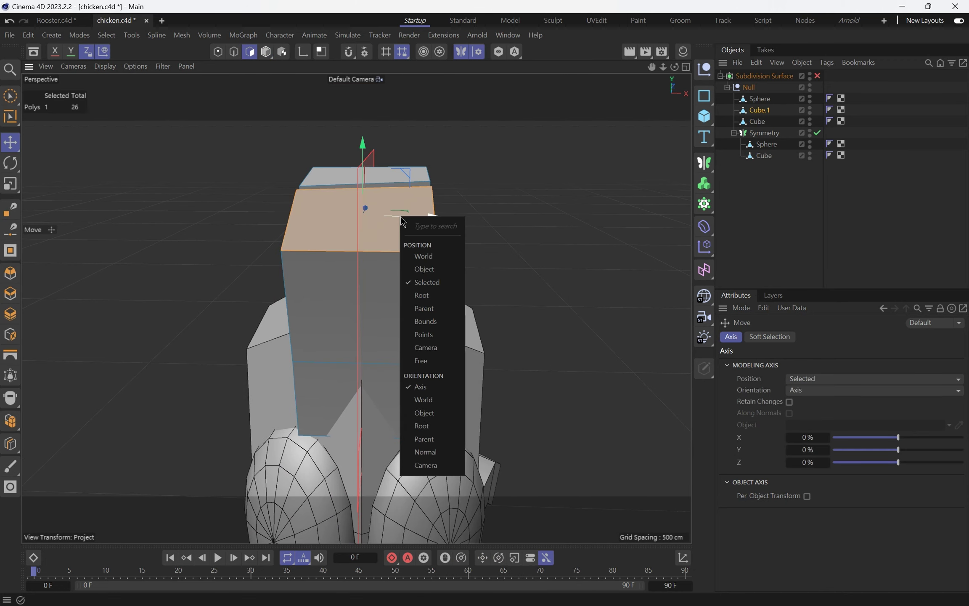
pyautogui.click(488, 199)
pyautogui.rightClick(489, 199)
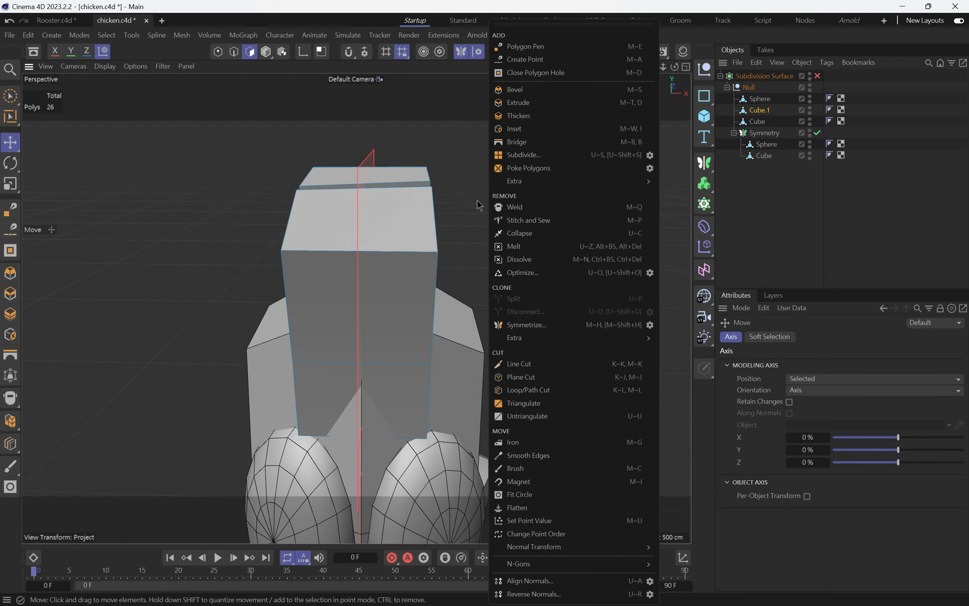
pyautogui.click(400, 228)
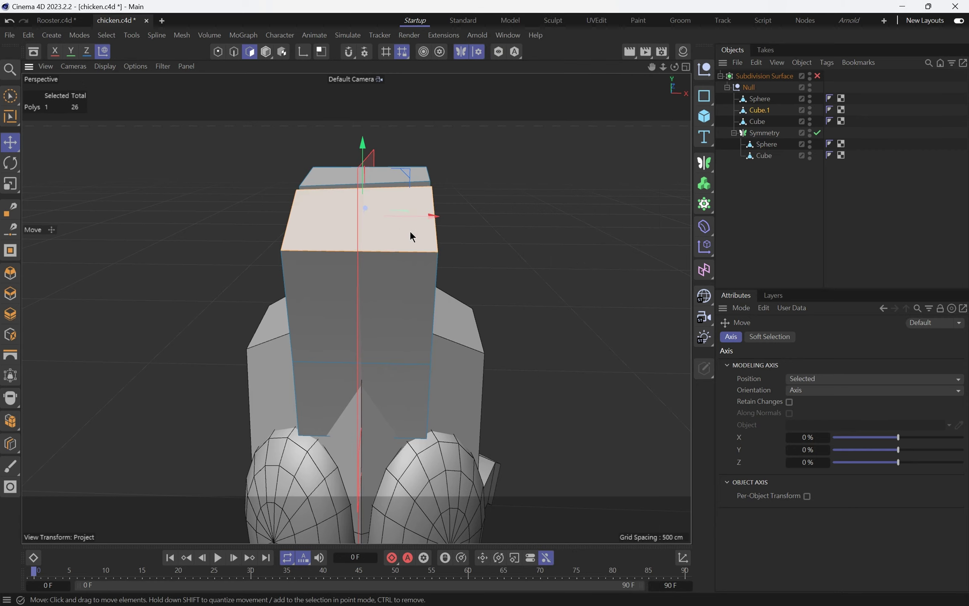
pyautogui.hotkey('ctrl', 'a')
pyautogui.rightClick(478, 246)
pyautogui.click(511, 326)
# - Select all comb points and smear the prong tips with the Brush, with smoothing on, reducing the brush to about 7 cm
pyautogui.keyDown('alt'); pyautogui.moveTo(475, 267); pyautogui.dragTo(347, 224); pyautogui.keyUp('alt')
pyautogui.press('Return')
pyautogui.hotkey('ctrl', 'a')
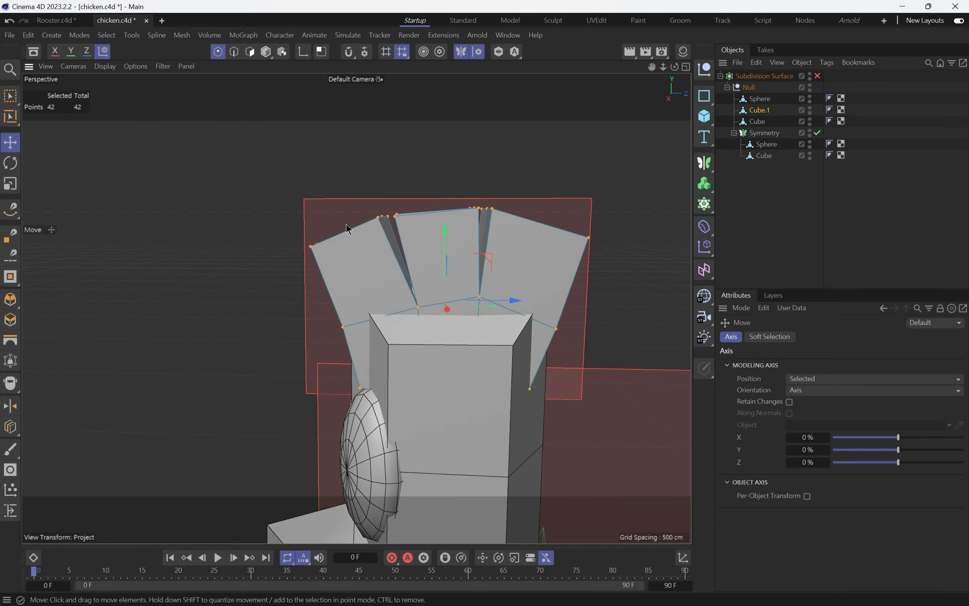
pyautogui.press('m')
pyautogui.press('c')
pyautogui.press('q')
pyautogui.keyDown('alt'); pyautogui.moveTo(463, 265); pyautogui.dragTo(435, 239); pyautogui.keyUp('alt')
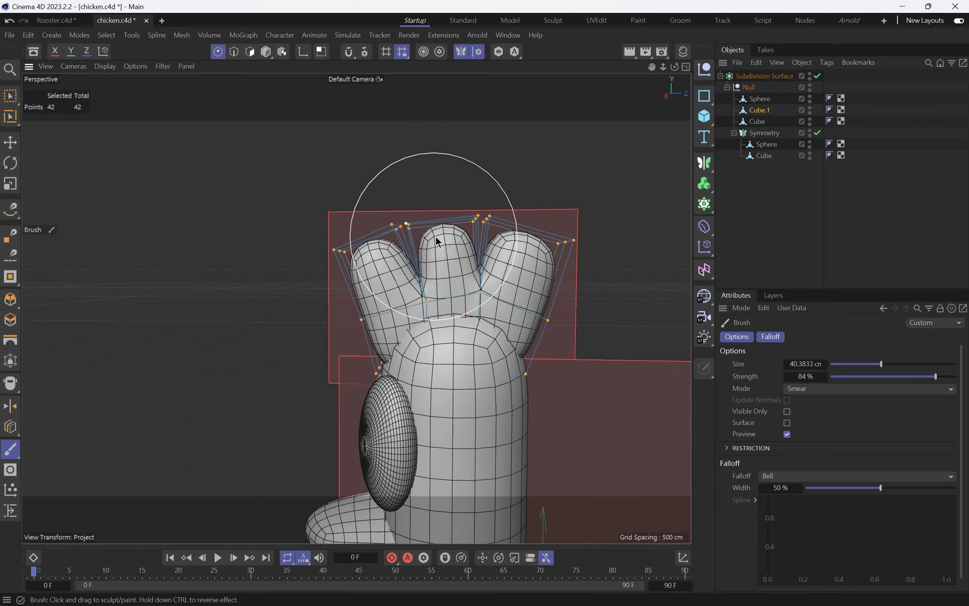
pyautogui.keyDown('alt'); pyautogui.moveTo(521, 228); pyautogui.dragTo(516, 239); pyautogui.keyUp('alt')
pyautogui.moveTo(592, 240); pyautogui.dragTo(557, 235, button='middle')
pyautogui.moveTo(511, 228)
pyautogui.mouseDown()
pyautogui.moveTo(522, 226)
pyautogui.moveTo(426, 216)
pyautogui.mouseUp()
pyautogui.moveTo(426, 216)
pyautogui.mouseDown()
pyautogui.moveTo(435, 217)
pyautogui.moveTo(378, 246)
pyautogui.moveTo(379, 235)
pyautogui.mouseUp()
pyautogui.moveTo(380, 191); pyautogui.dragTo(369, 187)
pyautogui.moveTo(385, 191); pyautogui.dragTo(351, 204, button='middle')
pyautogui.moveTo(351, 203)
pyautogui.keyDown('alt'); pyautogui.mouseDown()
pyautogui.moveTo(366, 186)
pyautogui.moveTo(376, 193)
pyautogui.moveTo(364, 206)
pyautogui.moveTo(519, 227)
pyautogui.mouseUp(); pyautogui.keyUp('alt')
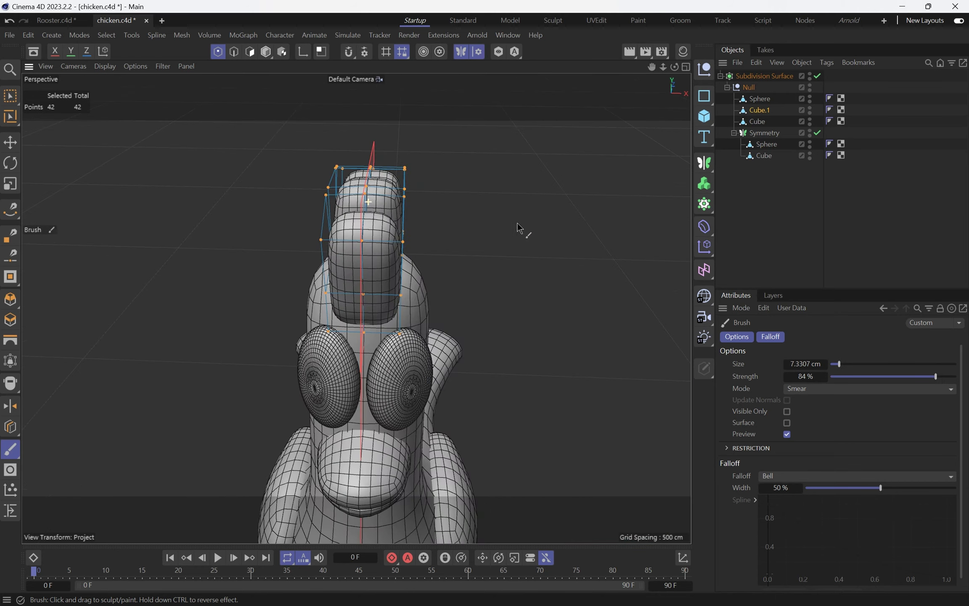
# - Turn off subdivision smoothing and show the comb's base mesh in polygon mode
pyautogui.press('Return')
pyautogui.press('q')
pyautogui.scroll(3, 400, 219)
pyautogui.keyDown('alt'); pyautogui.moveTo(399, 219); pyautogui.dragTo(376, 194); pyautogui.keyUp('alt')
pyautogui.press('Return')
pyautogui.press('Return')
pyautogui.press('Return')
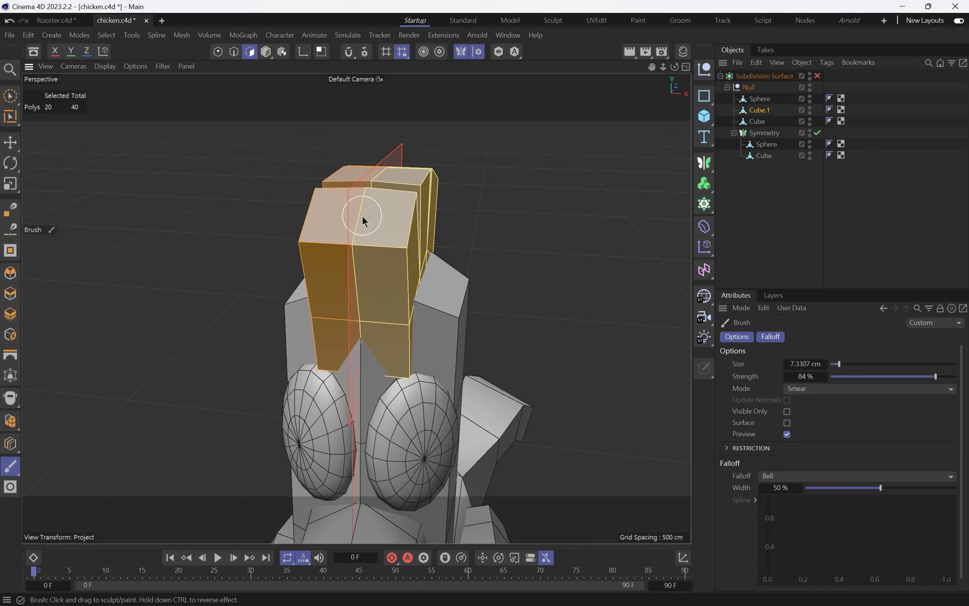
# - Select the edge loop running along the comb's centre and dissolve it
pyautogui.press('Return')
pyautogui.press('e')
pyautogui.doubleClick(362, 212)
pyautogui.moveTo(362, 212)
pyautogui.keyDown('alt'); pyautogui.mouseDown()
pyautogui.moveTo(277, 240)
pyautogui.moveTo(258, 314)
pyautogui.moveTo(365, 266)
pyautogui.moveTo(363, 207)
pyautogui.moveTo(339, 220)
pyautogui.moveTo(324, 212)
pyautogui.moveTo(389, 189)
pyautogui.moveTo(346, 146)
pyautogui.moveTo(281, 156)
pyautogui.moveTo(346, 195)
pyautogui.moveTo(270, 161)
pyautogui.moveTo(299, 174)
pyautogui.mouseUp(); pyautogui.keyUp('alt')
pyautogui.click(499, 54)
pyautogui.keyDown('alt'); pyautogui.moveTo(424, 282); pyautogui.dragTo(501, 286); pyautogui.keyUp('alt')
pyautogui.click(499, 54)
pyautogui.keyDown('alt'); pyautogui.moveTo(437, 227); pyautogui.dragTo(484, 227); pyautogui.keyUp('alt')
pyautogui.press('m')
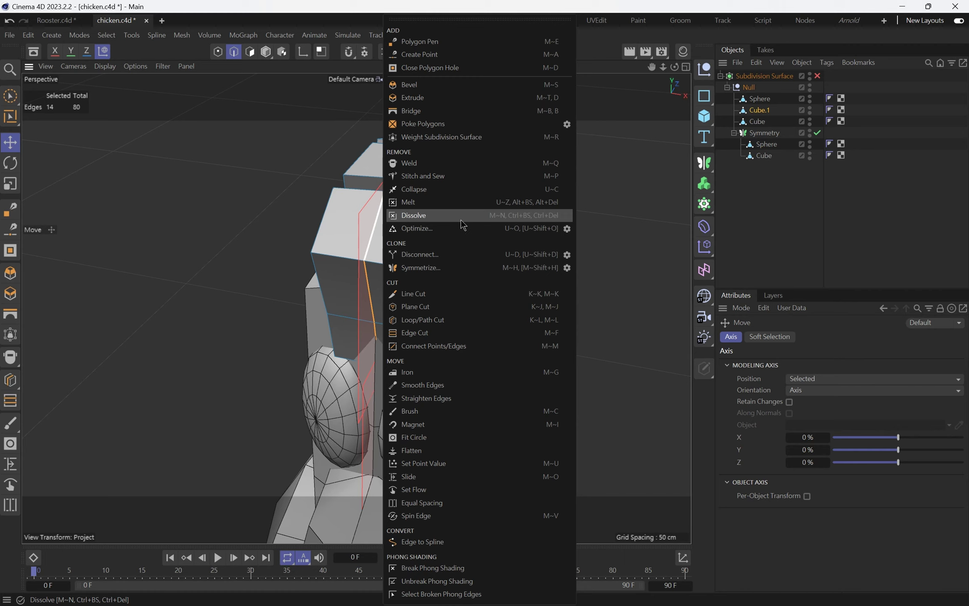
pyautogui.click(460, 218)
pyautogui.keyDown('alt'); pyautogui.moveTo(358, 238); pyautogui.dragTo(317, 213); pyautogui.keyUp('alt')
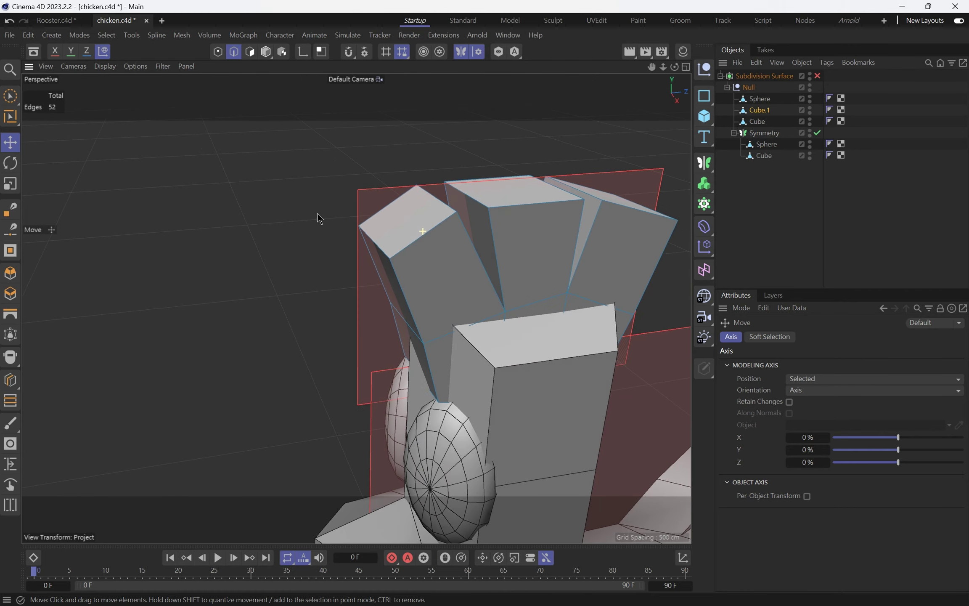
# - Smear the comb's points with the Brush at about 7.5 cm to even out the prong corners, viewed from the side
pyautogui.press('Return')
pyautogui.keyDown('alt'); pyautogui.moveTo(442, 235); pyautogui.dragTo(276, 199); pyautogui.keyUp('alt')
pyautogui.press('m')
pyautogui.press('c')
pyautogui.moveTo(342, 185)
pyautogui.keyDown('alt'); pyautogui.mouseDown()
pyautogui.moveTo(355, 180)
pyautogui.moveTo(327, 194)
pyautogui.mouseUp(); pyautogui.keyUp('alt')
pyautogui.keyDown('alt'); pyautogui.moveTo(282, 216); pyautogui.dragTo(300, 207); pyautogui.keyUp('alt')
pyautogui.moveTo(268, 239); pyautogui.dragTo(257, 245)
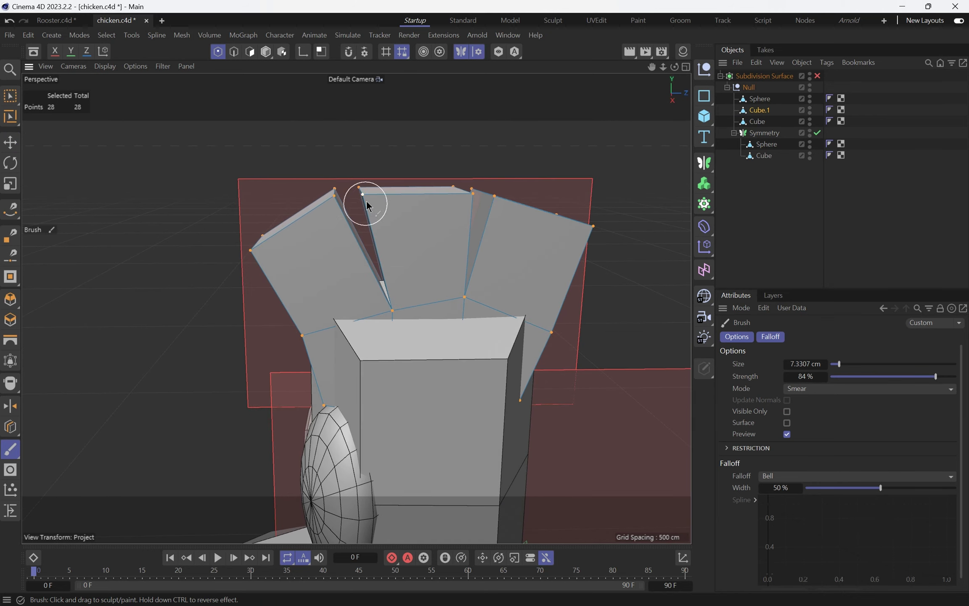
pyautogui.keyDown('alt'); pyautogui.moveTo(367, 205); pyautogui.dragTo(362, 191); pyautogui.keyUp('alt')
pyautogui.keyDown('alt'); pyautogui.moveTo(391, 243); pyautogui.dragTo(364, 227); pyautogui.keyUp('alt')
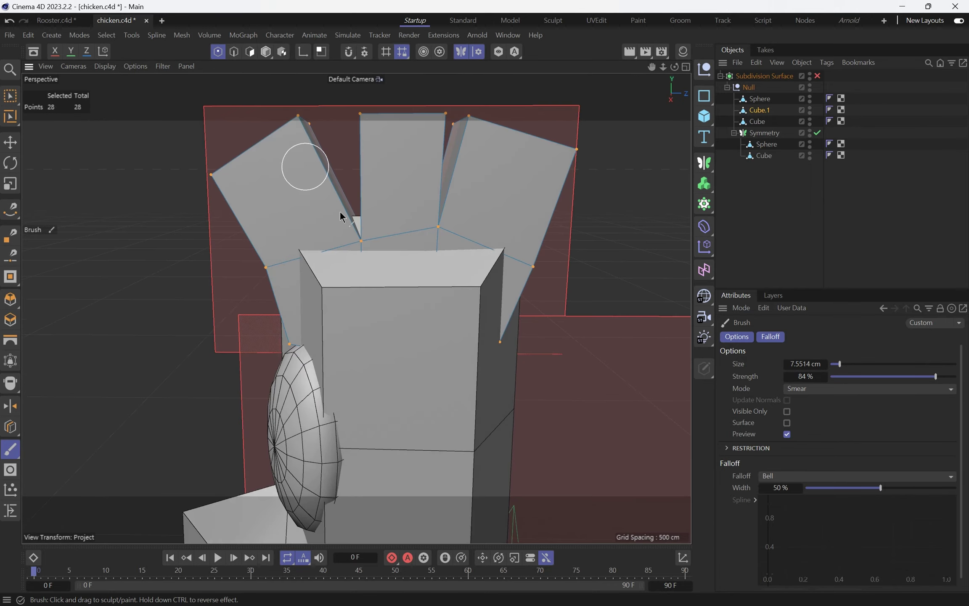
# - Turn subdivision smoothing on, enlarge the Brush to about 17 cm and smear the three prongs into a rounder fan
pyautogui.press('q')
pyautogui.keyDown('alt'); pyautogui.moveTo(335, 223); pyautogui.dragTo(316, 171); pyautogui.keyUp('alt')
pyautogui.moveTo(314, 166); pyautogui.dragTo(337, 167, button='middle')
pyautogui.moveTo(330, 164); pyautogui.dragTo(355, 167)
pyautogui.moveTo(411, 160)
pyautogui.mouseDown()
pyautogui.moveTo(376, 165)
pyautogui.moveTo(423, 172)
pyautogui.mouseUp()
pyautogui.moveTo(505, 202); pyautogui.dragTo(474, 263)
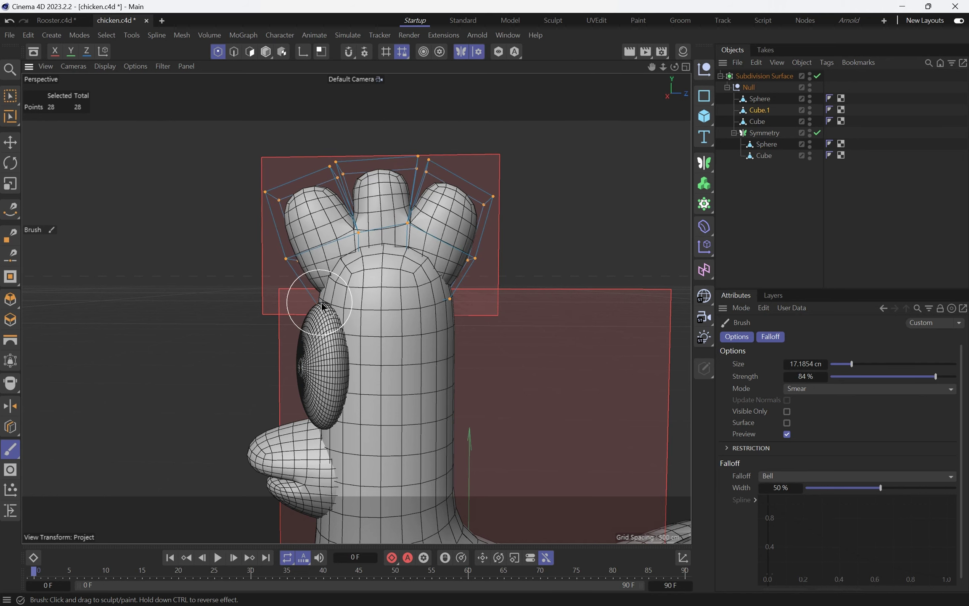
# - Refine the comb's shape and its fit on the head with the Brush from several angles
pyautogui.keyDown('alt'); pyautogui.moveTo(310, 253); pyautogui.dragTo(513, 270); pyautogui.keyUp('alt')
pyautogui.moveTo(320, 170); pyautogui.dragTo(349, 171, button='middle')
pyautogui.moveTo(322, 174)
pyautogui.keyDown('alt'); pyautogui.mouseDown()
pyautogui.moveTo(332, 172)
pyautogui.moveTo(312, 175)
pyautogui.mouseUp(); pyautogui.keyUp('alt')
pyautogui.keyDown('alt'); pyautogui.moveTo(318, 201); pyautogui.dragTo(305, 186); pyautogui.keyUp('alt')
pyautogui.moveTo(327, 254)
pyautogui.mouseDown()
pyautogui.moveTo(346, 271)
pyautogui.moveTo(328, 239)
pyautogui.mouseUp()
pyautogui.keyDown('alt'); pyautogui.moveTo(327, 241); pyautogui.dragTo(258, 248); pyautogui.keyUp('alt')
pyautogui.moveTo(366, 256)
pyautogui.keyDown('alt'); pyautogui.mouseDown()
pyautogui.moveTo(149, 245)
pyautogui.moveTo(183, 271)
pyautogui.mouseUp(); pyautogui.keyUp('alt')
pyautogui.keyDown('alt'); pyautogui.moveTo(336, 278); pyautogui.dragTo(440, 299); pyautogui.keyUp('alt')
# - Return to model mode with the Move tool and hide the Symmetry generator's planes
pyautogui.press('e')
pyautogui.press('Return')
pyautogui.scroll(-5, 411, 255)
pyautogui.keyDown('alt'); pyautogui.moveTo(368, 239); pyautogui.dragTo(336, 280); pyautogui.keyUp('alt')
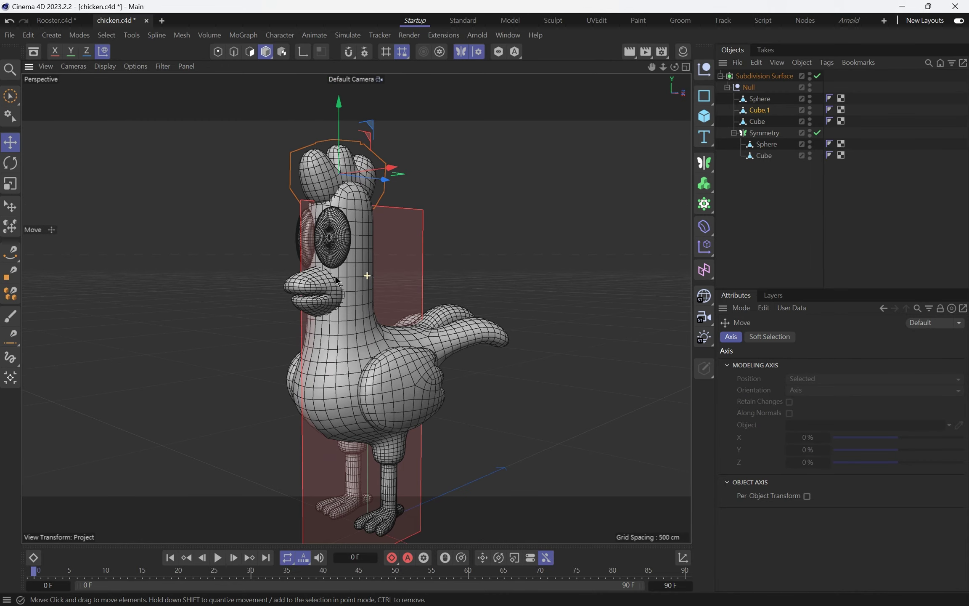
pyautogui.click(761, 134)
pyautogui.keyDown('alt'); pyautogui.moveTo(411, 233); pyautogui.dragTo(362, 223); pyautogui.keyUp('alt')
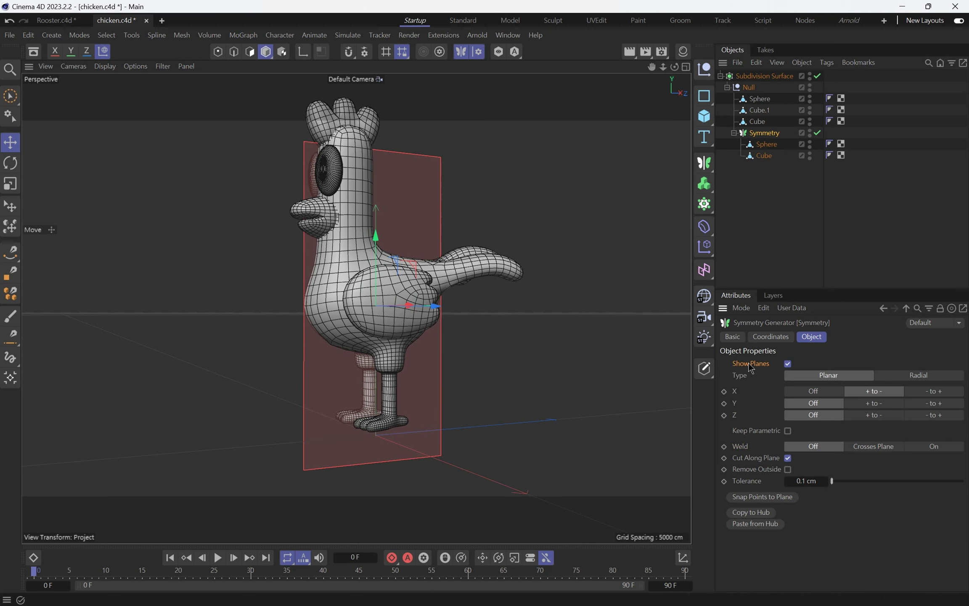
pyautogui.click(788, 363)
pyautogui.keyDown('alt'); pyautogui.moveTo(260, 231); pyautogui.dragTo(330, 282); pyautogui.keyUp('alt')
pyautogui.press('e')
pyautogui.keyDown('alt'); pyautogui.moveTo(347, 229); pyautogui.dragTo(408, 256, button='middle'); pyautogui.keyUp('alt')
pyautogui.keyDown('alt'); pyautogui.moveTo(408, 256); pyautogui.dragTo(460, 219); pyautogui.keyUp('alt')
pyautogui.click(459, 218)
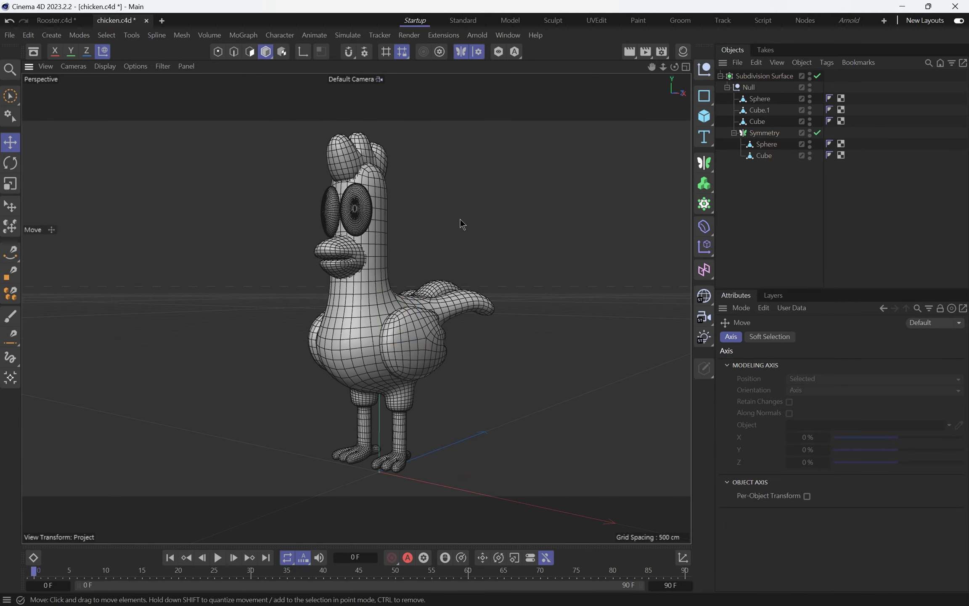
# - Open the Material Manager and create a new material with its colour set to white, V 100%
pyautogui.click(683, 52)
pyautogui.moveTo(516, 137); pyautogui.dragTo(547, 139)
pyautogui.doubleClick(600, 147)
pyautogui.doubleClick(570, 116)
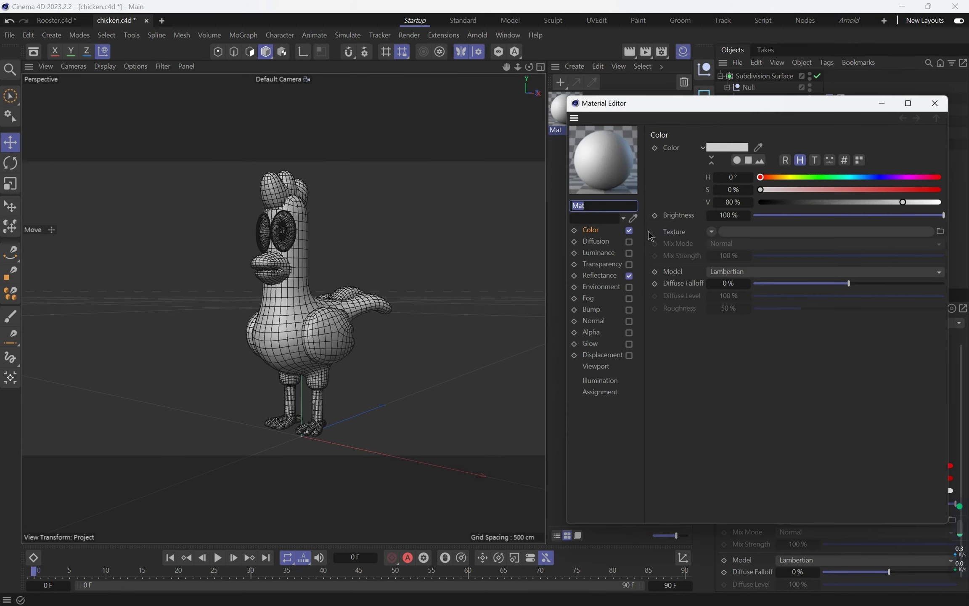
pyautogui.moveTo(894, 202); pyautogui.dragTo(964, 173)
pyautogui.click(935, 104)
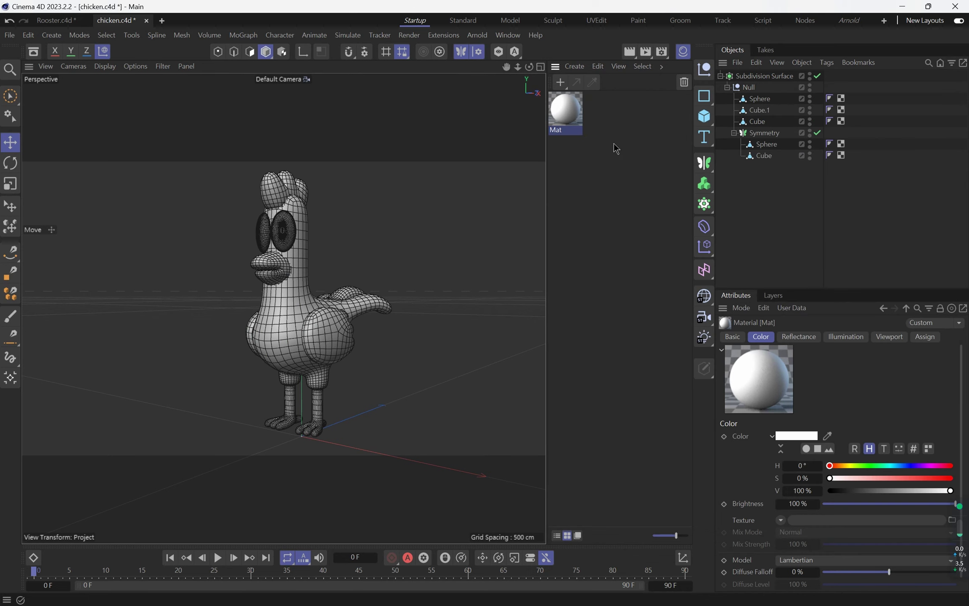
# - Apply the white material to the chicken's body Sphere
pyautogui.scroll(3, 322, 311)
pyautogui.click(277, 324)
pyautogui.scroll(-3, 252, 324)
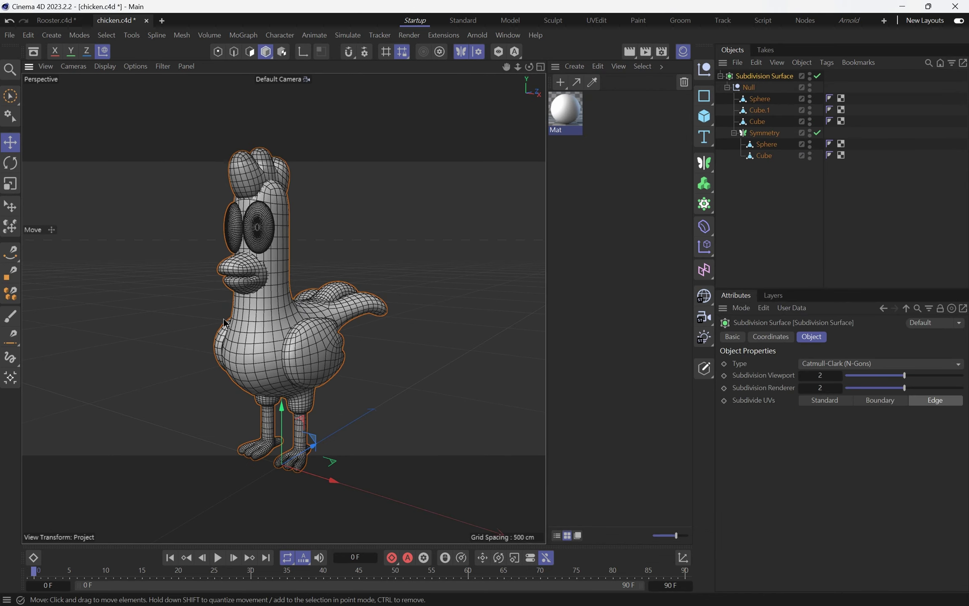
pyautogui.click(763, 102)
pyautogui.moveTo(302, 320); pyautogui.dragTo(356, 241)
pyautogui.hotkey('ctrl', 'z')
pyautogui.moveTo(753, 101); pyautogui.dragTo(754, 101)
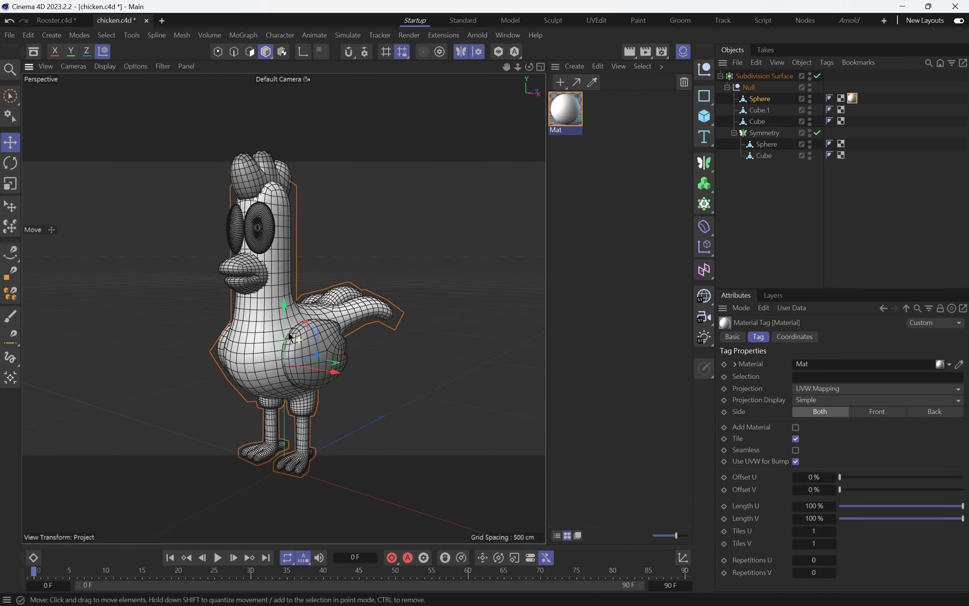
# - Apply the white material to the wing Cube under the Symmetry generator
pyautogui.scroll(2, 306, 308)
pyautogui.keyDown('alt'); pyautogui.moveTo(305, 306); pyautogui.dragTo(320, 307); pyautogui.keyUp('alt')
pyautogui.scroll(1, 334, 307)
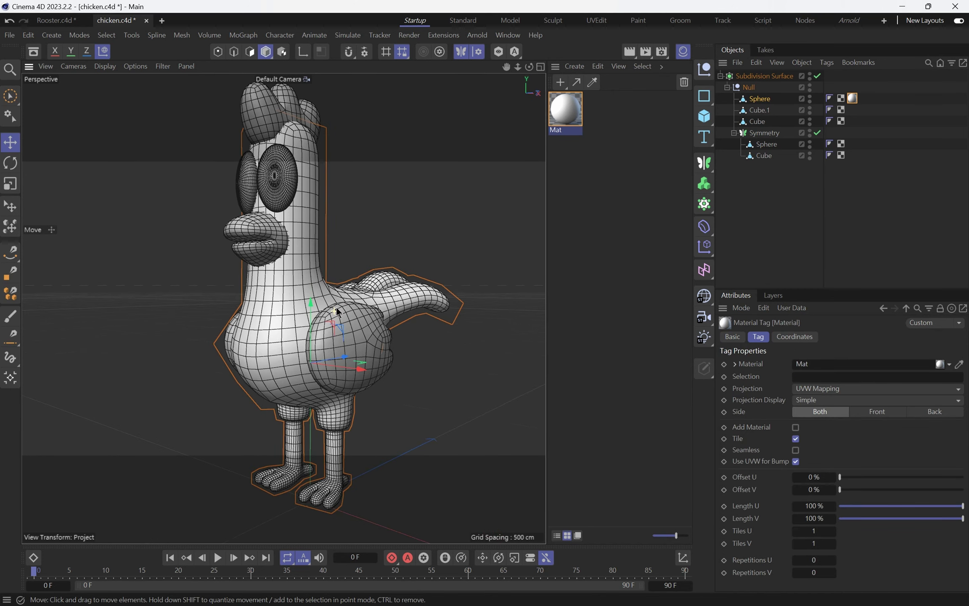
pyautogui.click(377, 340)
pyautogui.scroll(2, 379, 342)
pyautogui.click(379, 343)
pyautogui.keyDown('alt'); pyautogui.moveTo(378, 342); pyautogui.dragTo(361, 350); pyautogui.keyUp('alt')
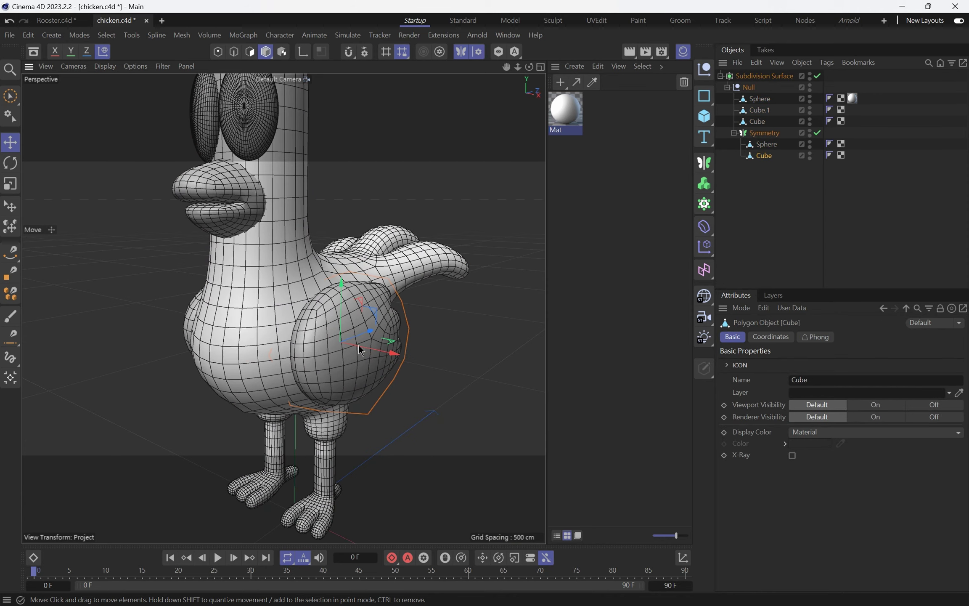
pyautogui.moveTo(750, 162); pyautogui.dragTo(760, 164)
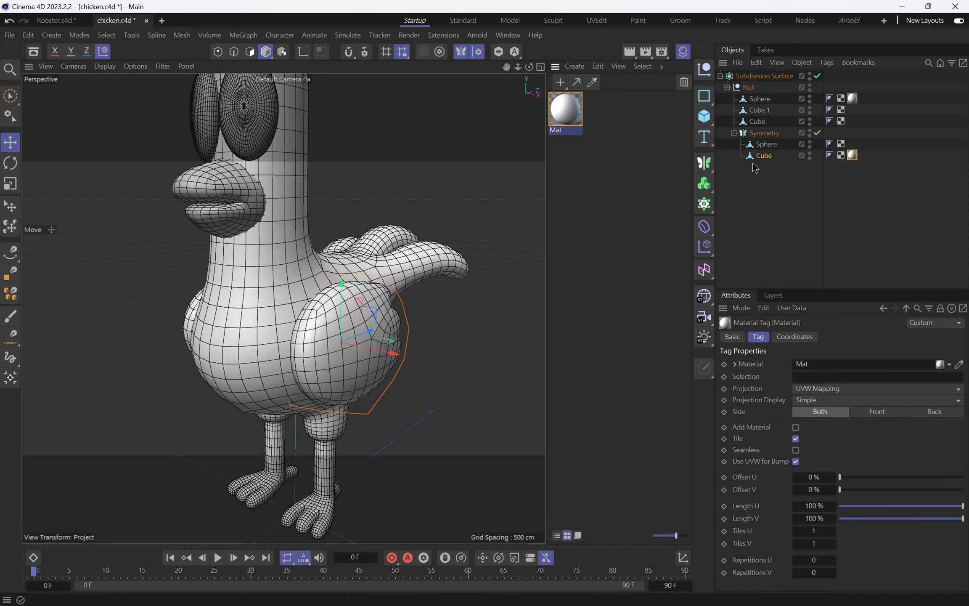
# - Create a second material with an orange colour of H 38°, S 100% and V 100%
pyautogui.scroll(-4, 421, 272)
pyautogui.keyDown('alt'); pyautogui.moveTo(421, 272); pyautogui.dragTo(278, 220); pyautogui.keyUp('alt')
pyautogui.scroll(4, 286, 197)
pyautogui.click(302, 225)
pyautogui.doubleClick(609, 199)
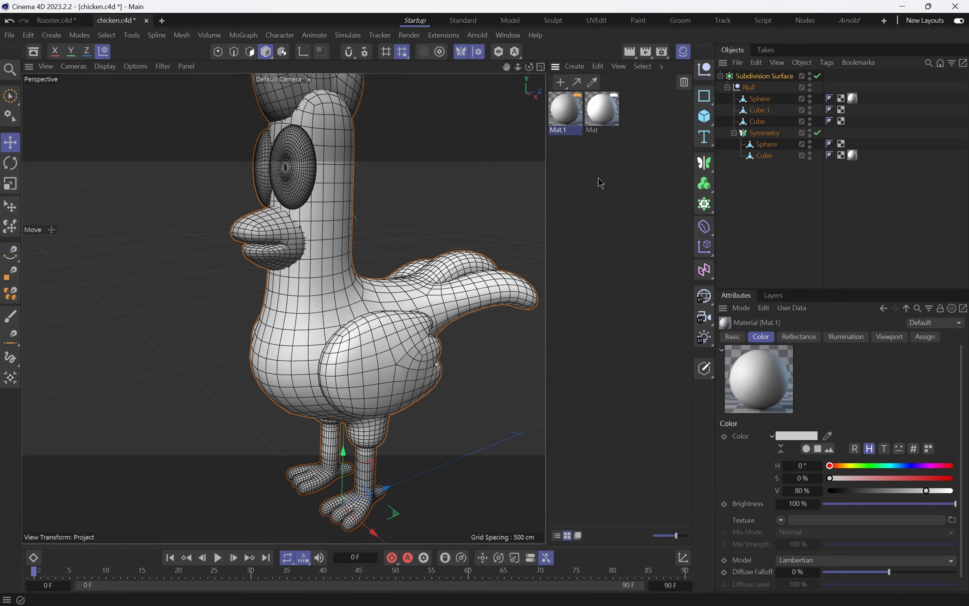
pyautogui.doubleClick(567, 122)
pyautogui.moveTo(901, 197); pyautogui.dragTo(936, 198)
pyautogui.click(935, 209)
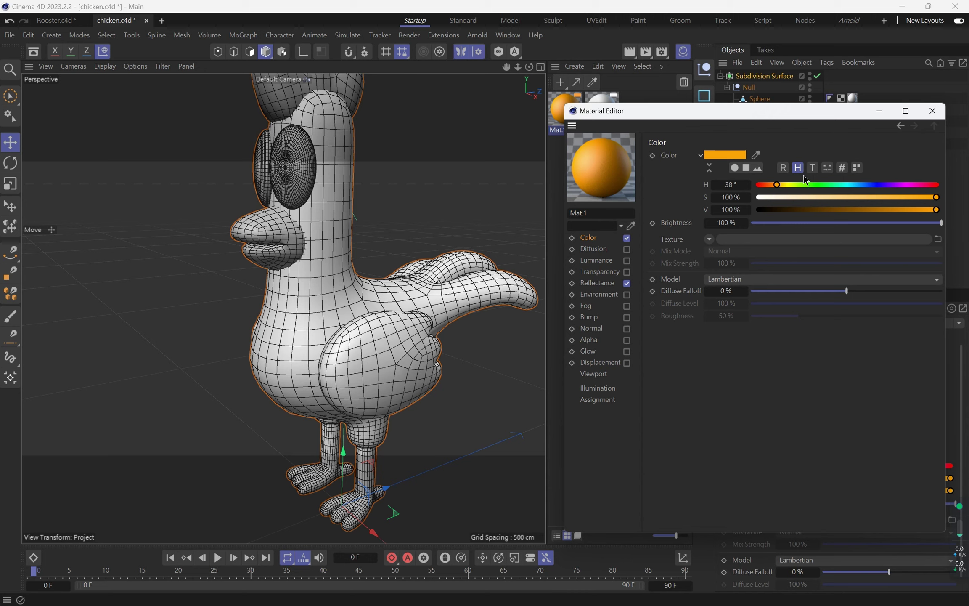
pyautogui.click(933, 111)
# - Apply the orange material to the beak Cube
pyautogui.click(877, 152)
pyautogui.click(757, 121)
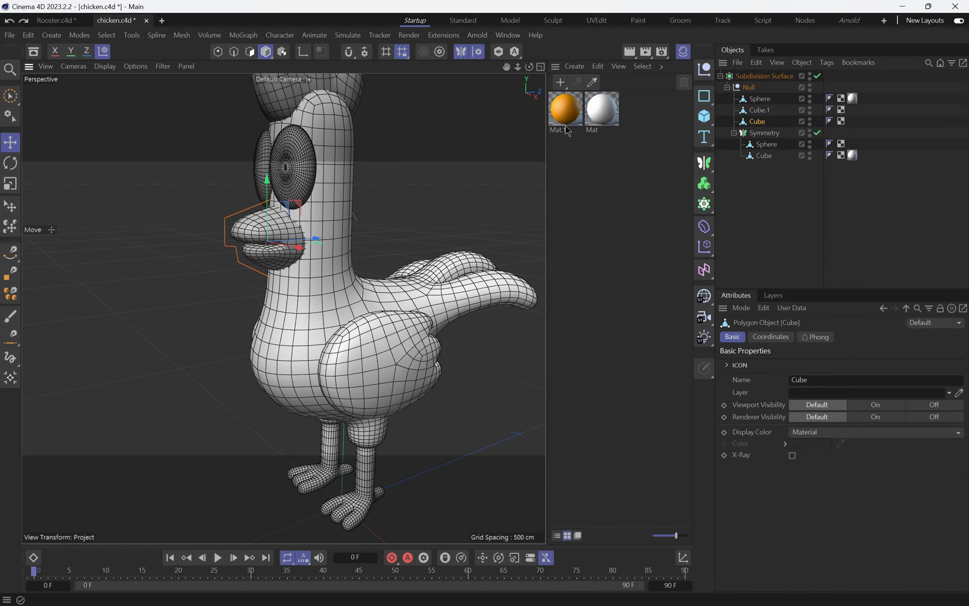
pyautogui.moveTo(752, 125); pyautogui.dragTo(753, 124)
# - Create a third material with a red colour of H 0°, S 100% and V 80%
pyautogui.keyDown('alt'); pyautogui.moveTo(311, 219); pyautogui.dragTo(301, 126); pyautogui.keyUp('alt')
pyautogui.keyDown('alt'); pyautogui.moveTo(295, 90); pyautogui.dragTo(274, 171, button='middle'); pyautogui.keyUp('alt')
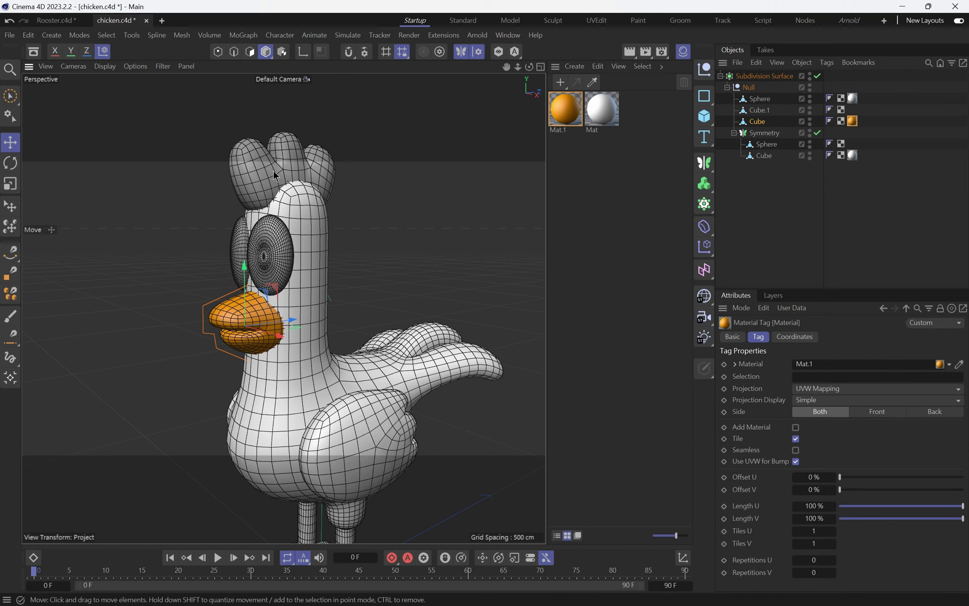
pyautogui.doubleClick(631, 184)
pyautogui.doubleClick(573, 101)
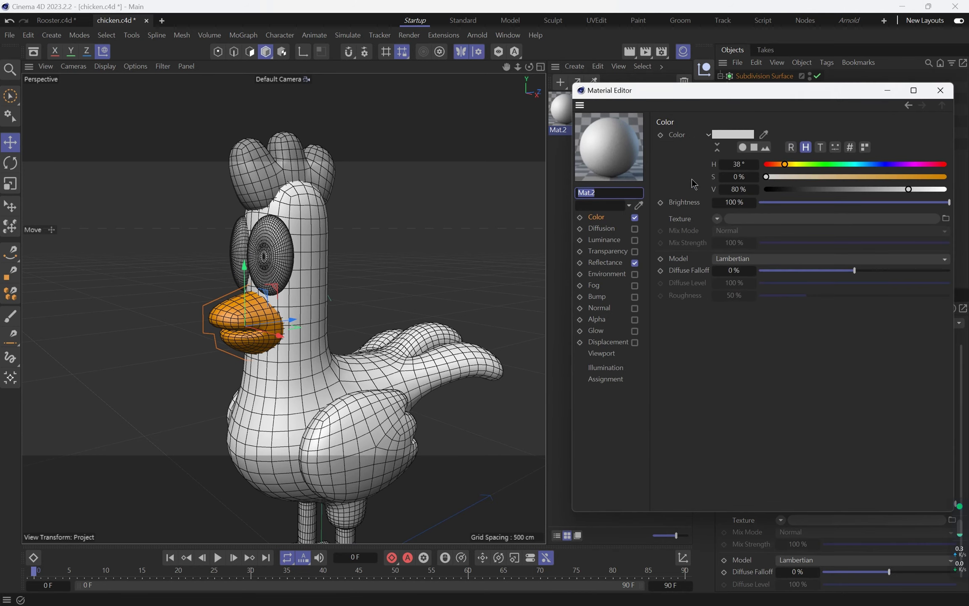
pyautogui.click(941, 90)
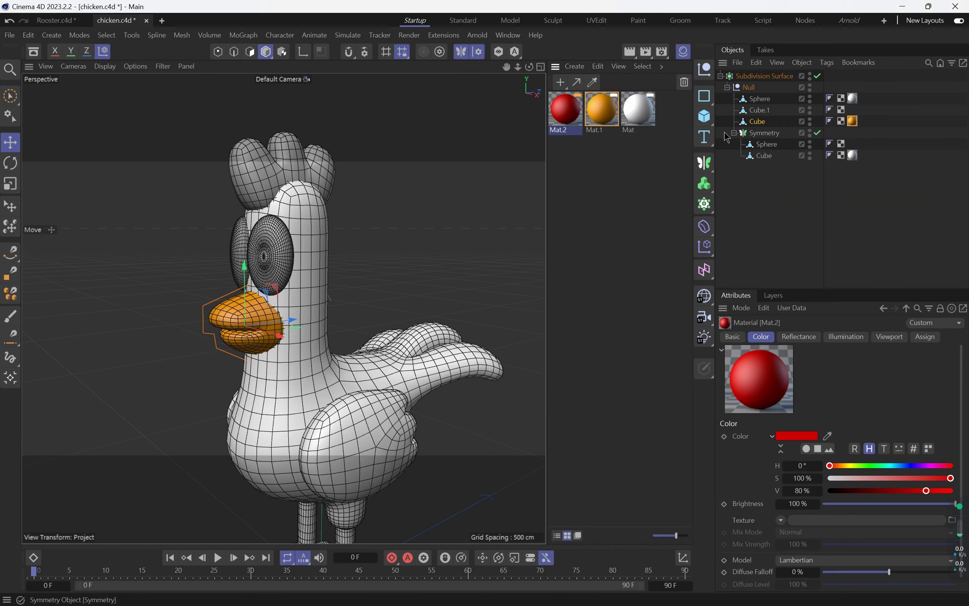
# - Apply the red material to the comb object, Cube.1
pyautogui.click(762, 112)
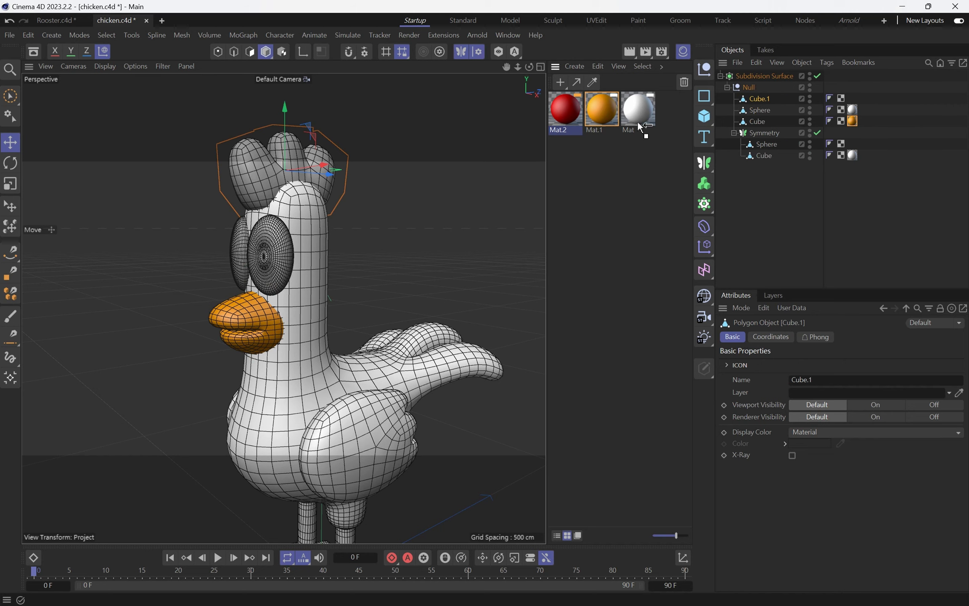
pyautogui.moveTo(638, 120); pyautogui.dragTo(277, 168)
pyautogui.moveTo(315, 236)
pyautogui.keyDown('alt'); pyautogui.mouseDown()
pyautogui.moveTo(312, 179)
pyautogui.moveTo(298, 229)
pyautogui.mouseUp(); pyautogui.keyUp('alt')
pyautogui.keyDown('alt'); pyautogui.moveTo(260, 206); pyautogui.dragTo(287, 199, button='right'); pyautogui.keyUp('alt')
pyautogui.keyDown('alt'); pyautogui.moveTo(286, 198); pyautogui.dragTo(320, 194); pyautogui.keyUp('alt')
pyautogui.keyDown('alt'); pyautogui.moveTo(270, 217); pyautogui.dragTo(277, 219); pyautogui.keyUp('alt')
# - Create a fourth material with its colour set to black, V 0%
pyautogui.doubleClick(601, 178)
pyautogui.doubleClick(568, 110)
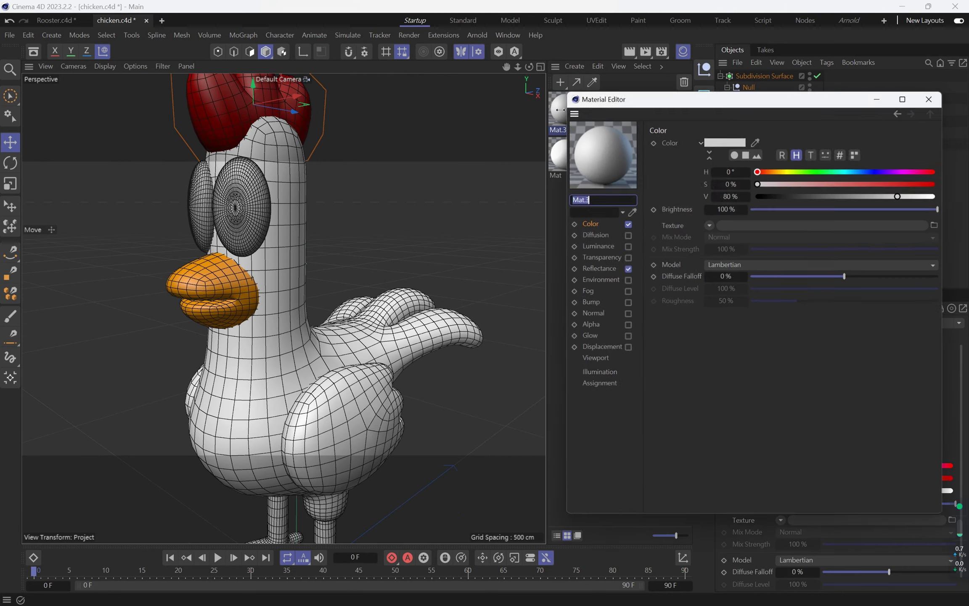
pyautogui.click(933, 97)
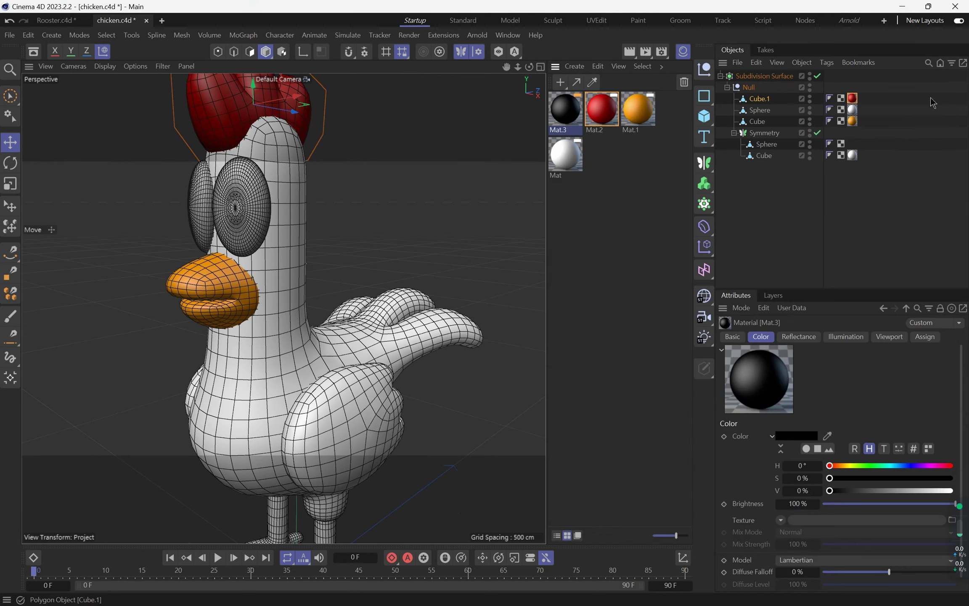
pyautogui.click(575, 242)
# - Select the eye Sphere under the Symmetry generator and turn off subdivision smoothing
pyautogui.keyDown('alt'); pyautogui.moveTo(296, 263); pyautogui.dragTo(285, 248); pyautogui.keyUp('alt')
pyautogui.keyDown('alt'); pyautogui.moveTo(286, 248); pyautogui.dragTo(296, 229, button='middle'); pyautogui.keyUp('alt')
pyautogui.keyDown('alt'); pyautogui.moveTo(295, 236); pyautogui.dragTo(278, 270); pyautogui.keyUp('alt')
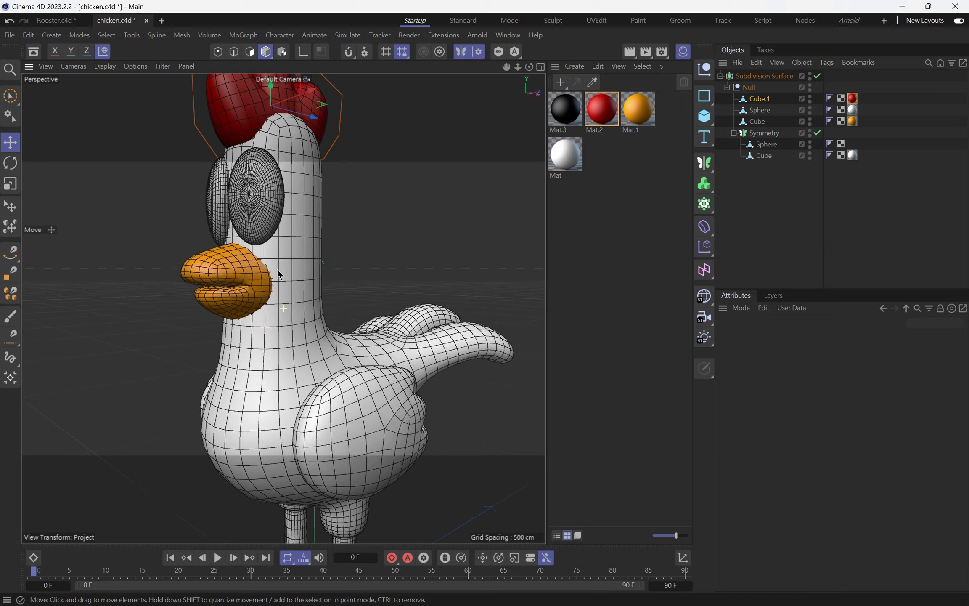
pyautogui.keyDown('alt'); pyautogui.moveTo(277, 269); pyautogui.dragTo(319, 192, button='right'); pyautogui.keyUp('alt')
pyautogui.keyDown('alt'); pyautogui.moveTo(320, 191); pyautogui.dragTo(387, 279, button='middle'); pyautogui.keyUp('alt')
pyautogui.click(302, 277)
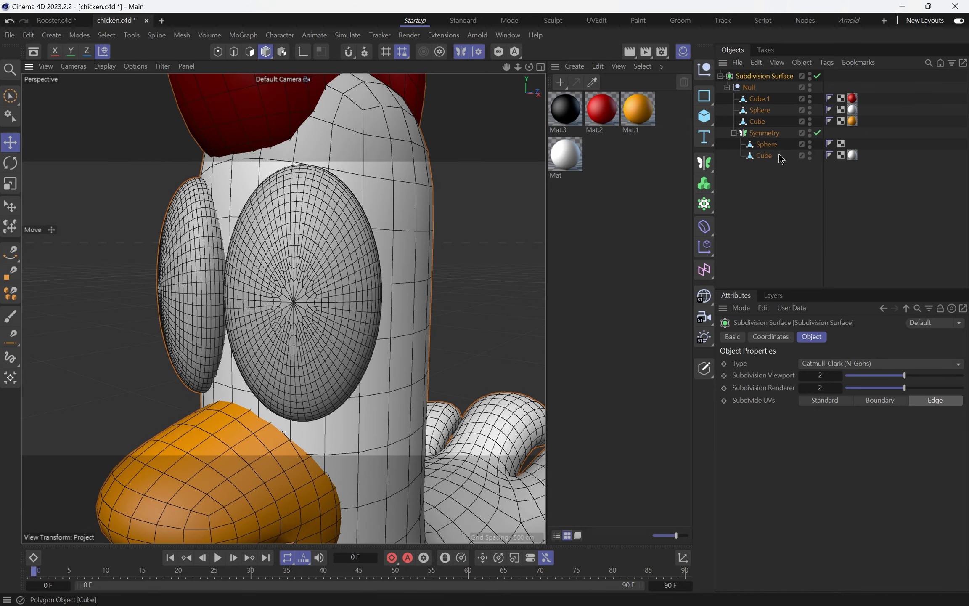
pyautogui.click(769, 145)
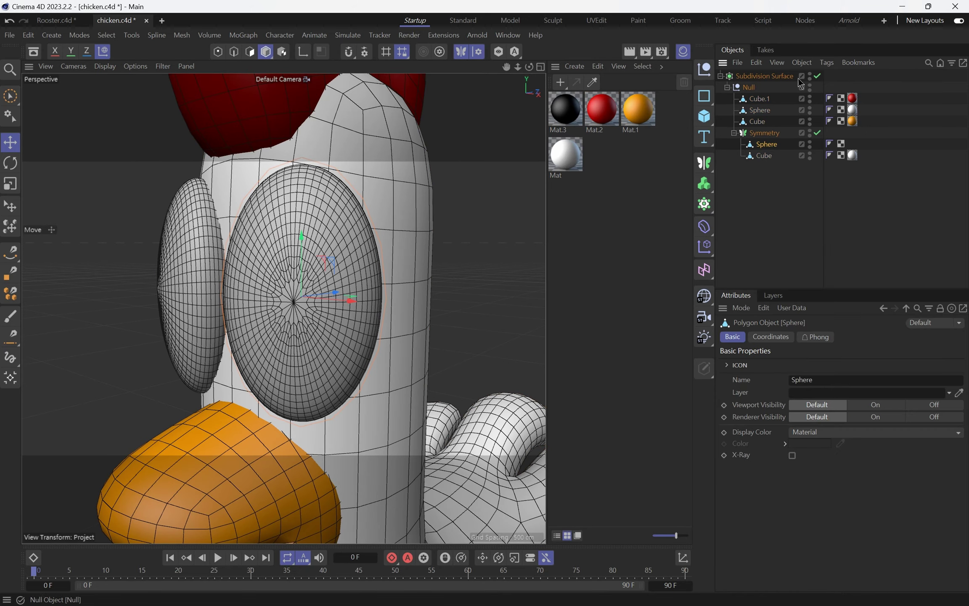
pyautogui.click(817, 76)
pyautogui.keyDown('alt'); pyautogui.moveTo(277, 258); pyautogui.dragTo(285, 249); pyautogui.keyUp('alt')
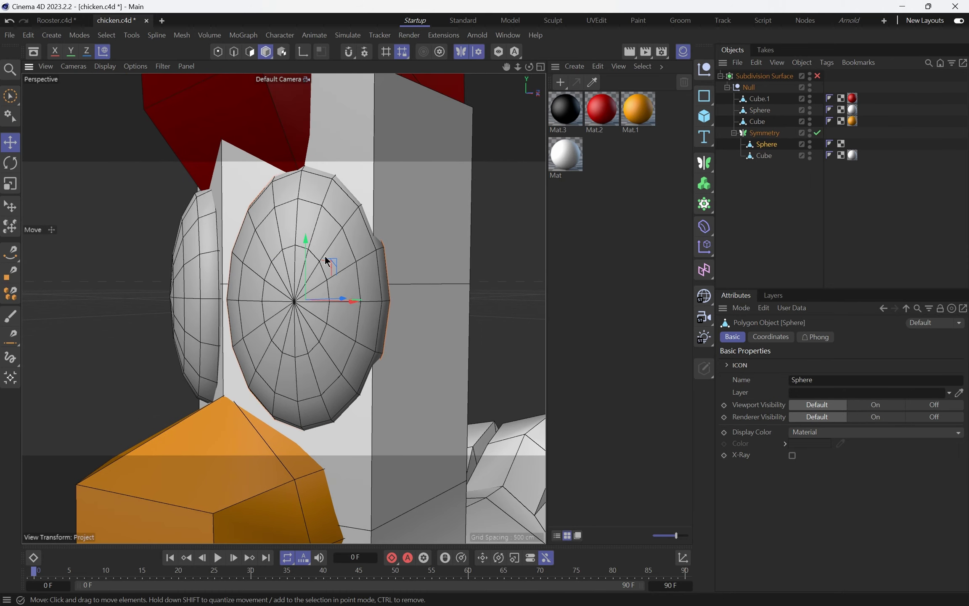
# - Switch the eye to polygon editing and turn off modeling symmetry
pyautogui.moveTo(311, 279)
pyautogui.keyDown('alt'); pyautogui.mouseDown()
pyautogui.moveTo(332, 267)
pyautogui.moveTo(328, 290)
pyautogui.moveTo(330, 277)
pyautogui.mouseUp(); pyautogui.keyUp('alt')
pyautogui.click(251, 51)
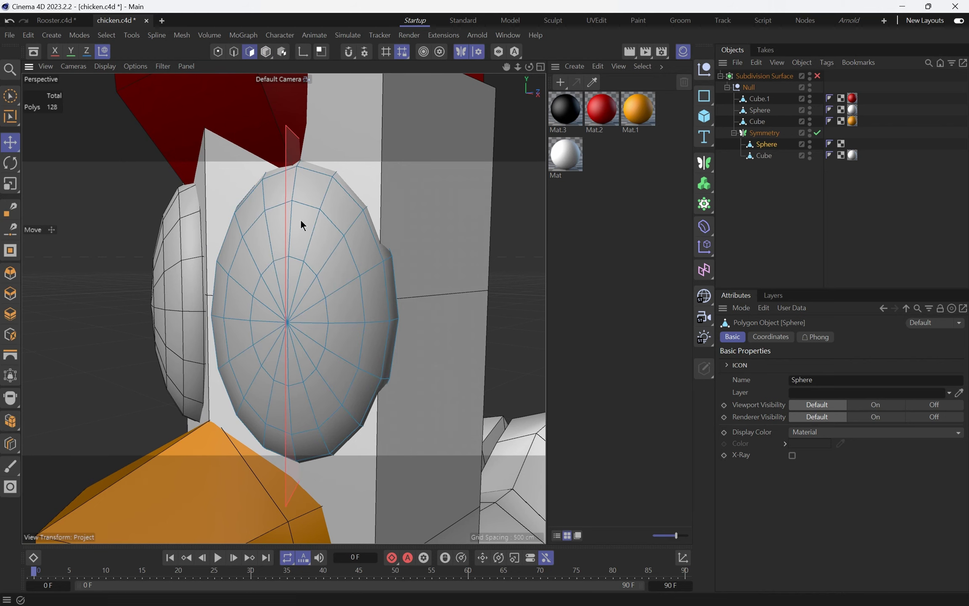
pyautogui.click(461, 52)
pyautogui.keyDown('alt'); pyautogui.moveTo(274, 288); pyautogui.dragTo(312, 202); pyautogui.keyUp('alt')
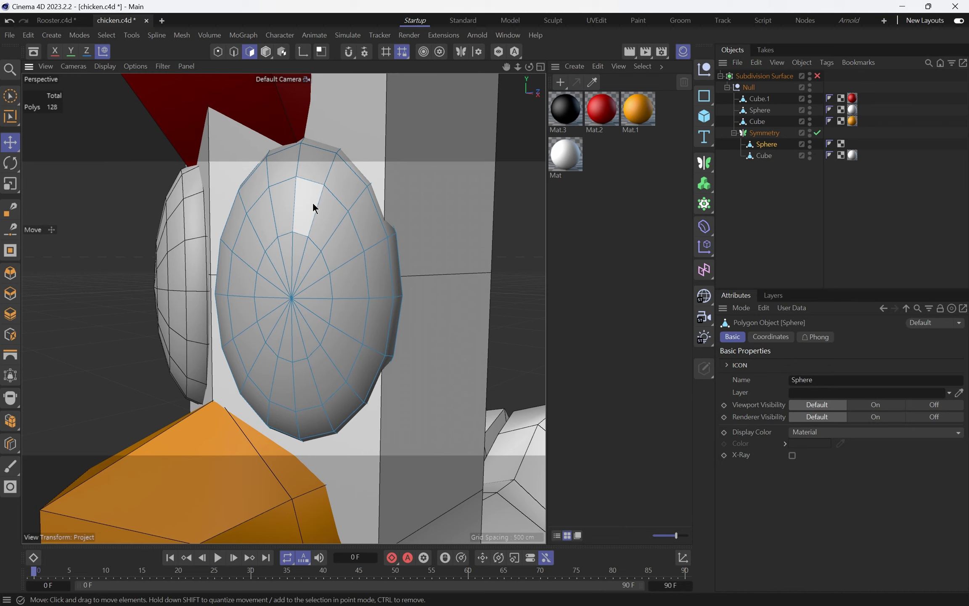
# - Select the two innermost polygon rings on the front of the eye with Loop Selection
pyautogui.press('u')
pyautogui.press('l')
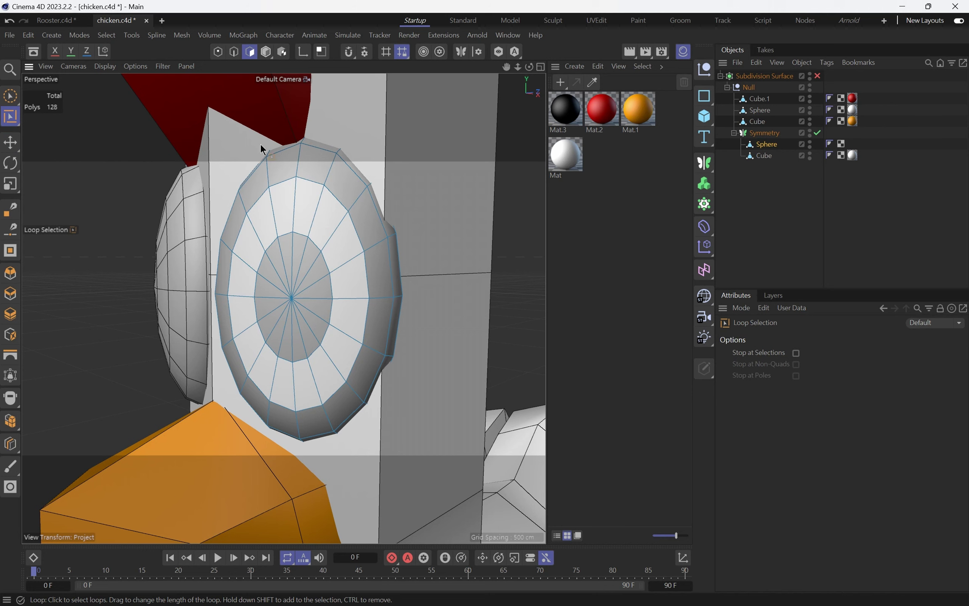
pyautogui.click(112, 36)
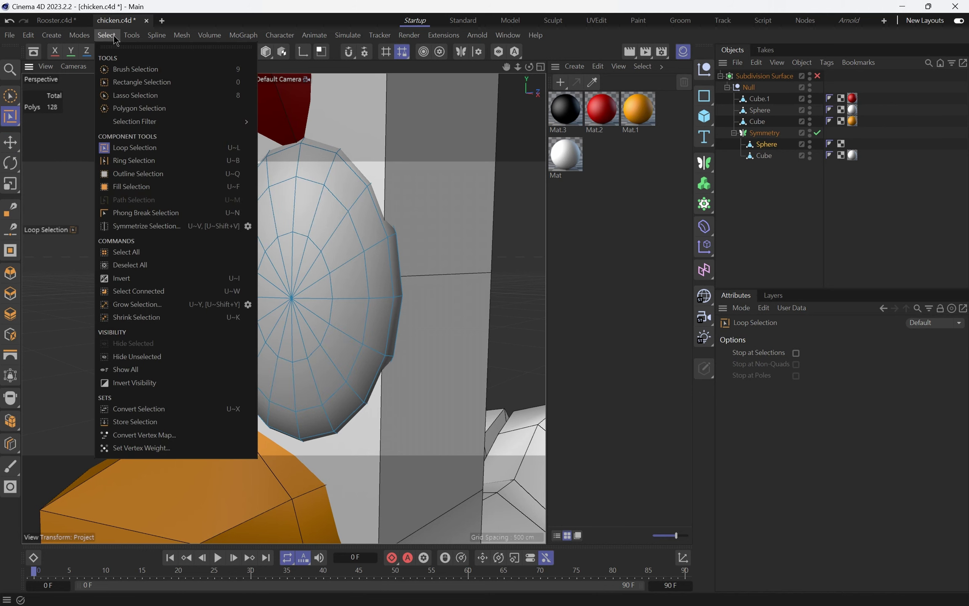
pyautogui.click(164, 151)
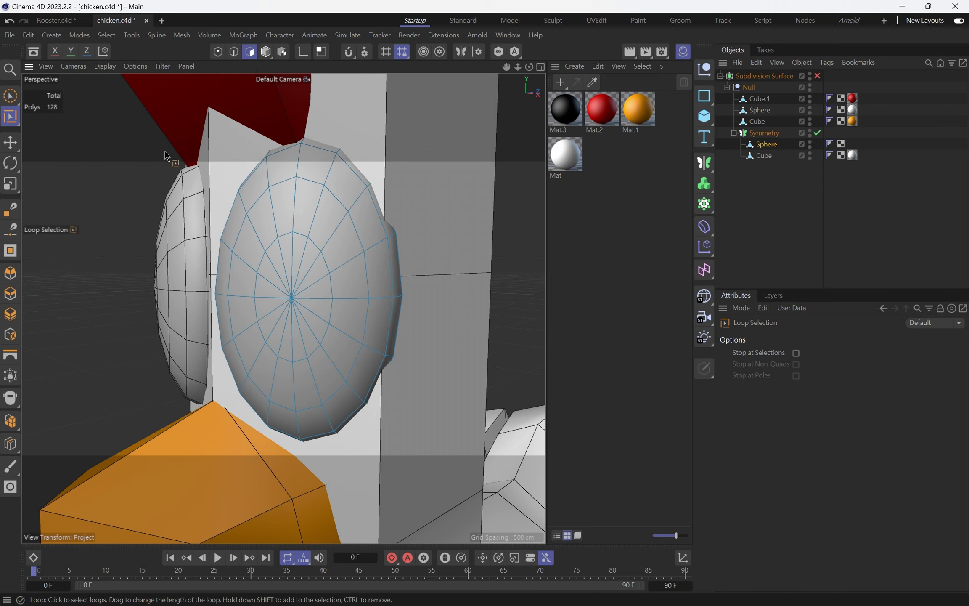
pyautogui.click(316, 216)
pyautogui.keyDown('shift'); pyautogui.click(301, 278); pyautogui.keyUp('shift')
pyautogui.moveTo(306, 232)
pyautogui.keyDown('alt'); pyautogui.mouseDown()
pyautogui.moveTo(289, 238)
pyautogui.moveTo(324, 233)
pyautogui.mouseUp(); pyautogui.keyUp('alt')
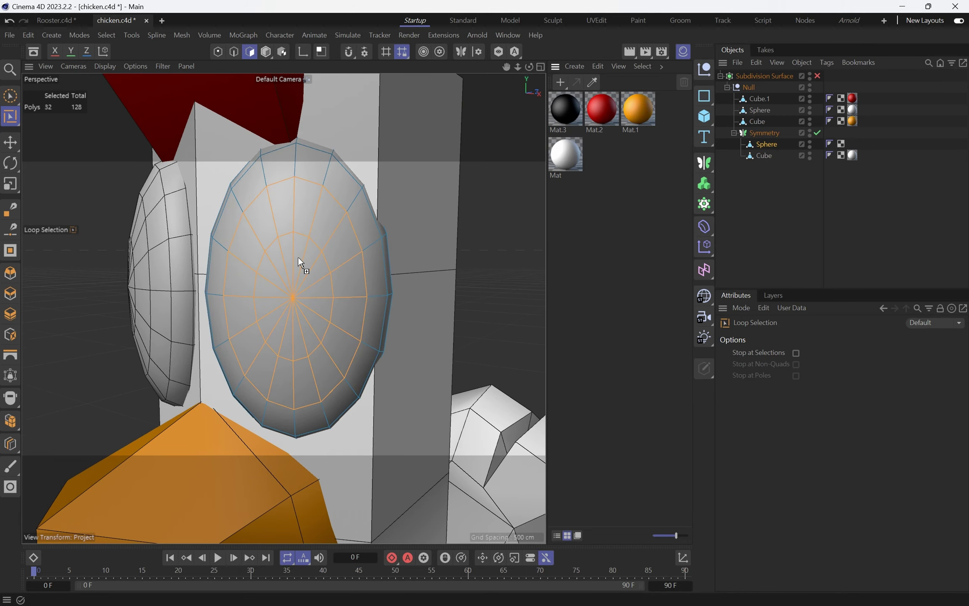
# - Apply the black material Mat.3 to the selected polygons on the front of the eye
pyautogui.moveTo(300, 263); pyautogui.dragTo(300, 263)
pyautogui.keyDown('alt'); pyautogui.moveTo(316, 208); pyautogui.dragTo(255, 214); pyautogui.keyUp('alt')
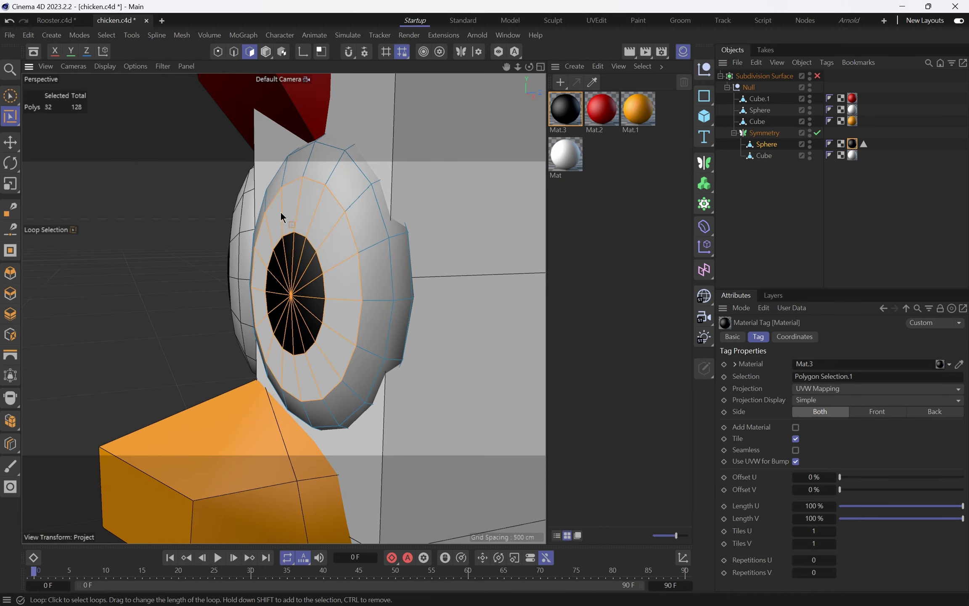
pyautogui.press('e')
pyautogui.keyDown('alt'); pyautogui.moveTo(307, 227); pyautogui.dragTo(321, 207); pyautogui.keyUp('alt')
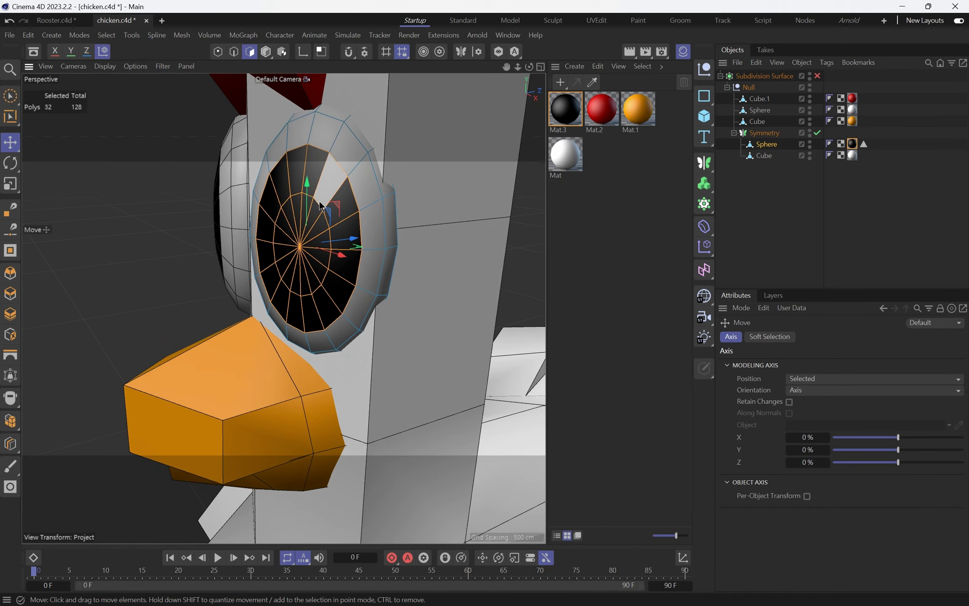
pyautogui.keyDown('alt'); pyautogui.moveTo(339, 207); pyautogui.dragTo(312, 220); pyautogui.keyUp('alt')
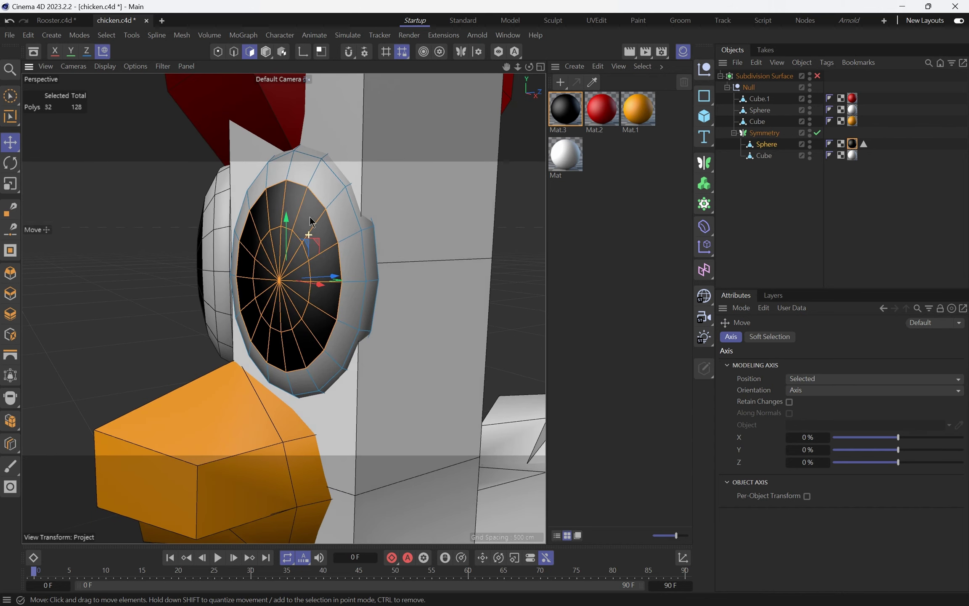
# - Inspect the eye's material and polygon selection tags, clear the polygon selection and recall it from the selection tag
pyautogui.click(853, 143)
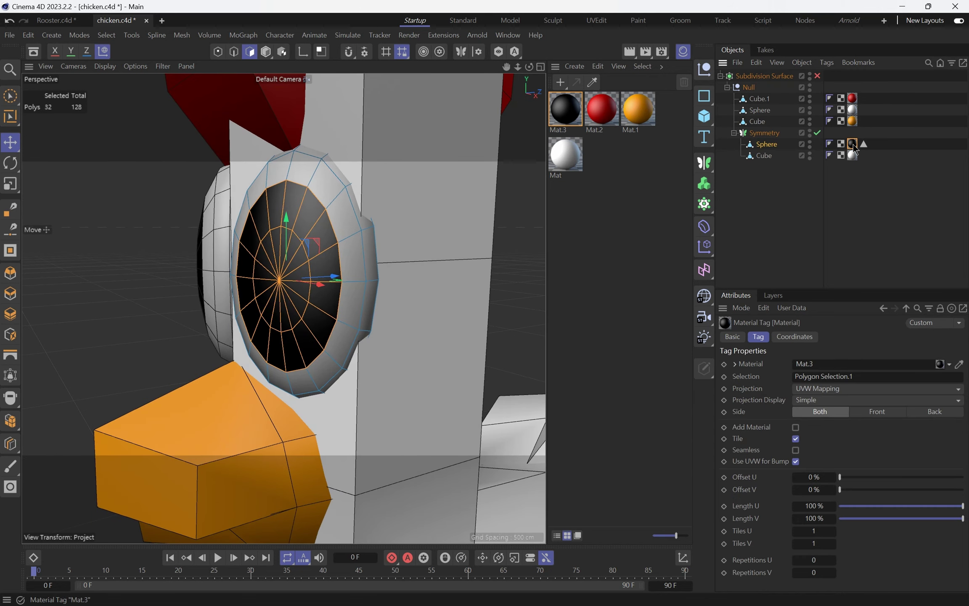
pyautogui.click(864, 145)
pyautogui.click(845, 144)
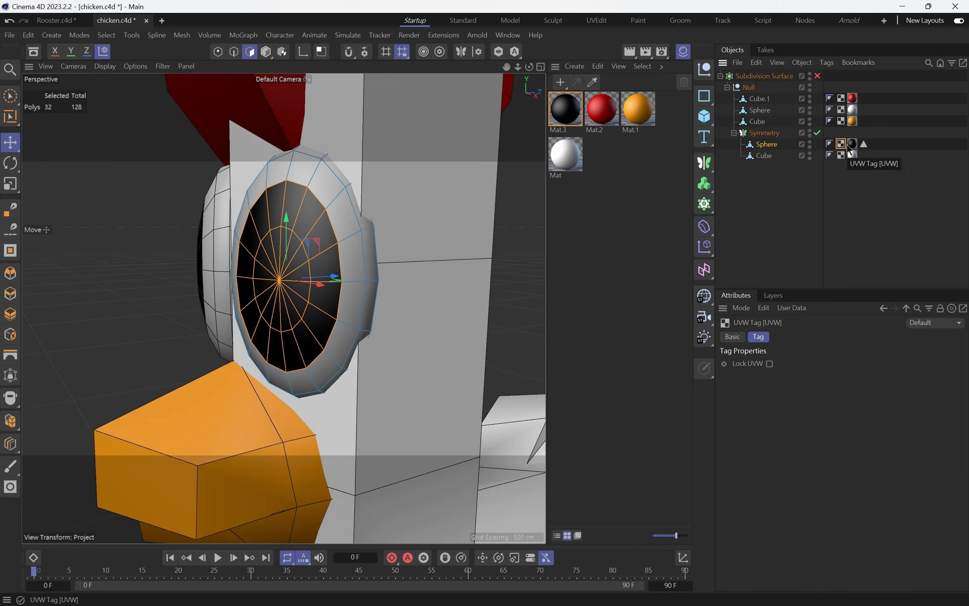
pyautogui.click(853, 143)
pyautogui.click(864, 144)
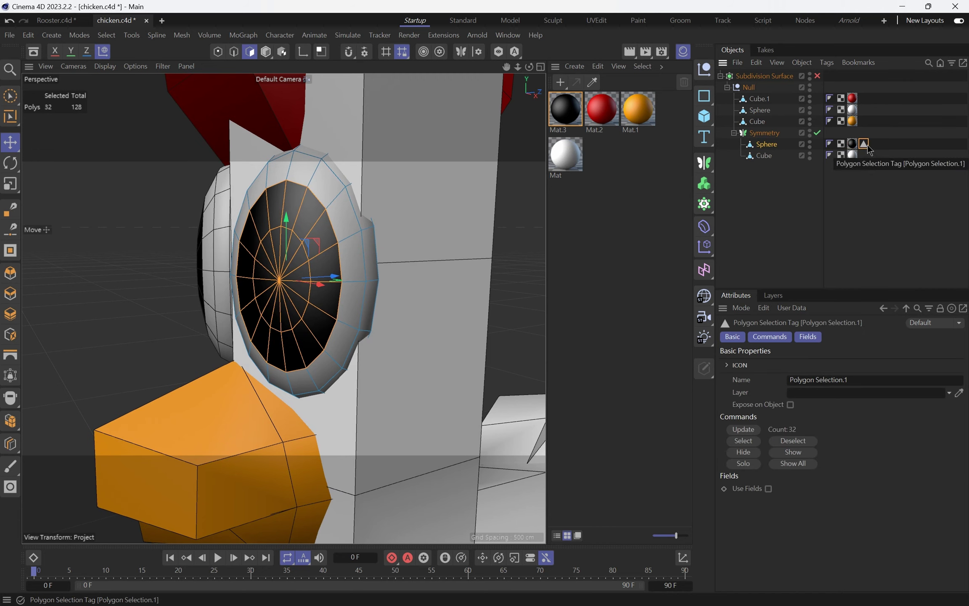
pyautogui.click(623, 256)
pyautogui.click(499, 248)
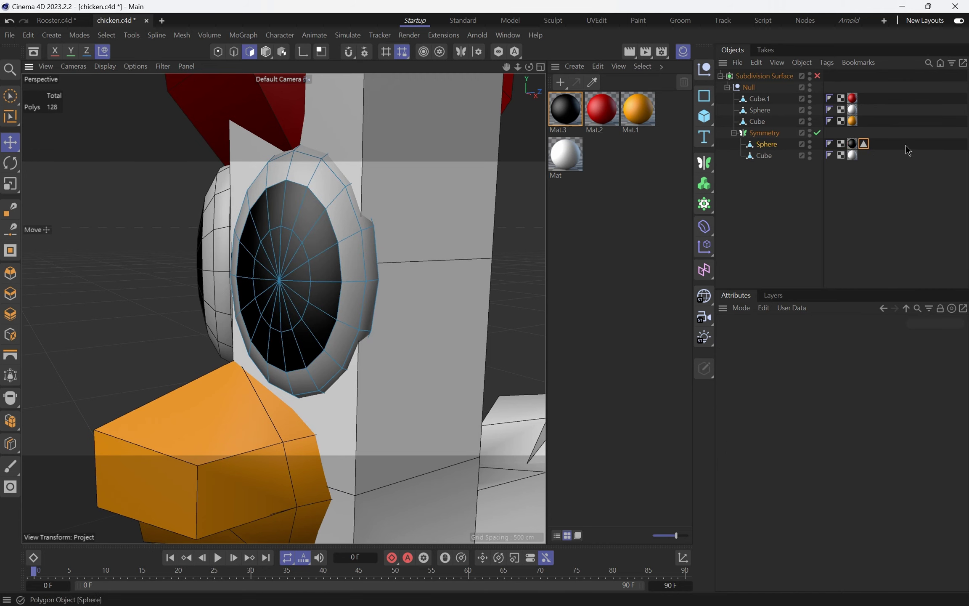
pyautogui.doubleClick(864, 145)
# - Compare the selection name in the eye's black material tag with the name of its polygon selection tag
pyautogui.keyDown('alt'); pyautogui.moveTo(247, 290); pyautogui.dragTo(259, 259); pyautogui.keyUp('alt')
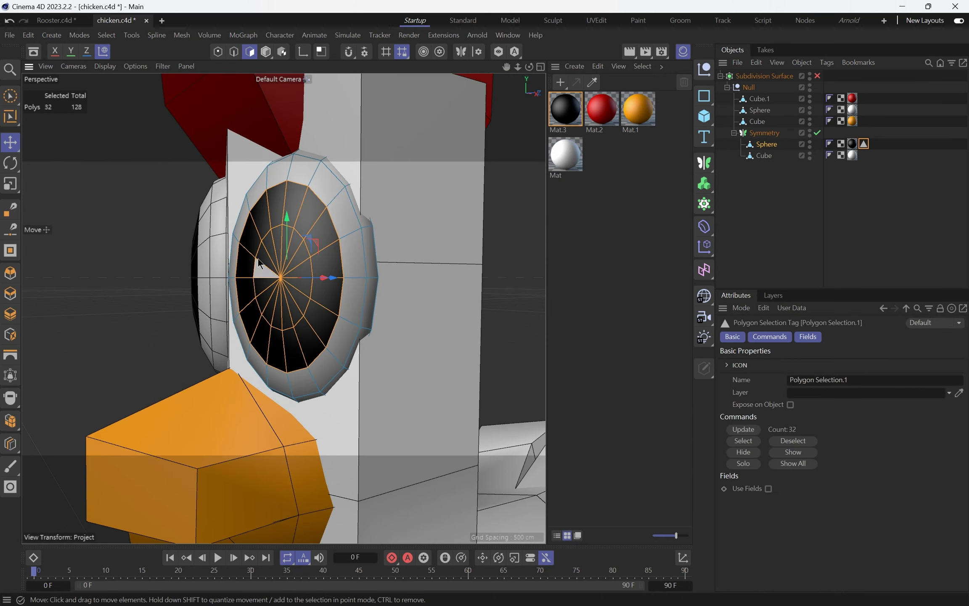
pyautogui.keyDown('alt'); pyautogui.moveTo(313, 248); pyautogui.dragTo(329, 234); pyautogui.keyUp('alt')
pyautogui.hotkey('ctrl', 'z')
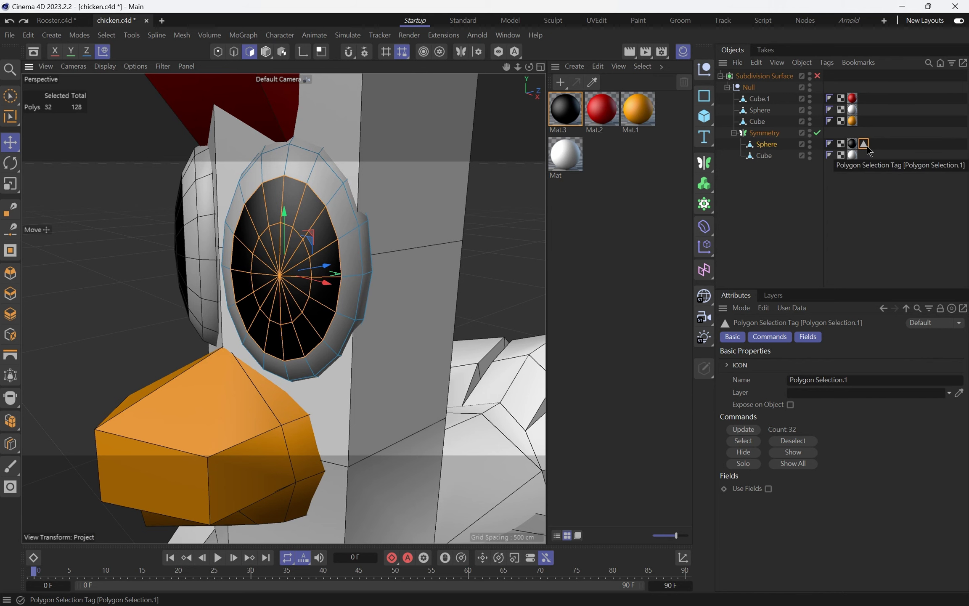
pyautogui.keyDown('alt'); pyautogui.moveTo(323, 255); pyautogui.dragTo(316, 242); pyautogui.keyUp('alt')
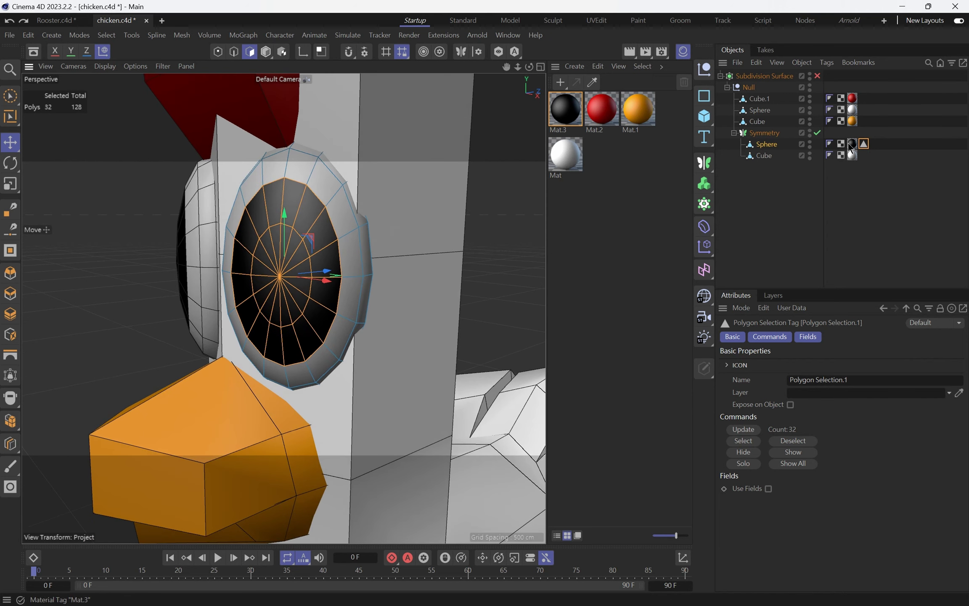
pyautogui.click(852, 144)
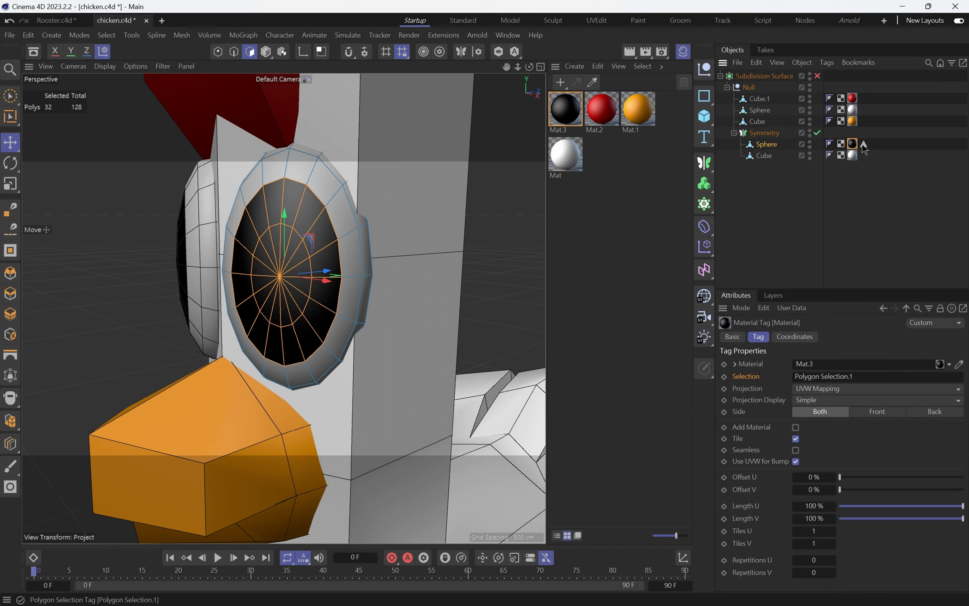
pyautogui.click(863, 143)
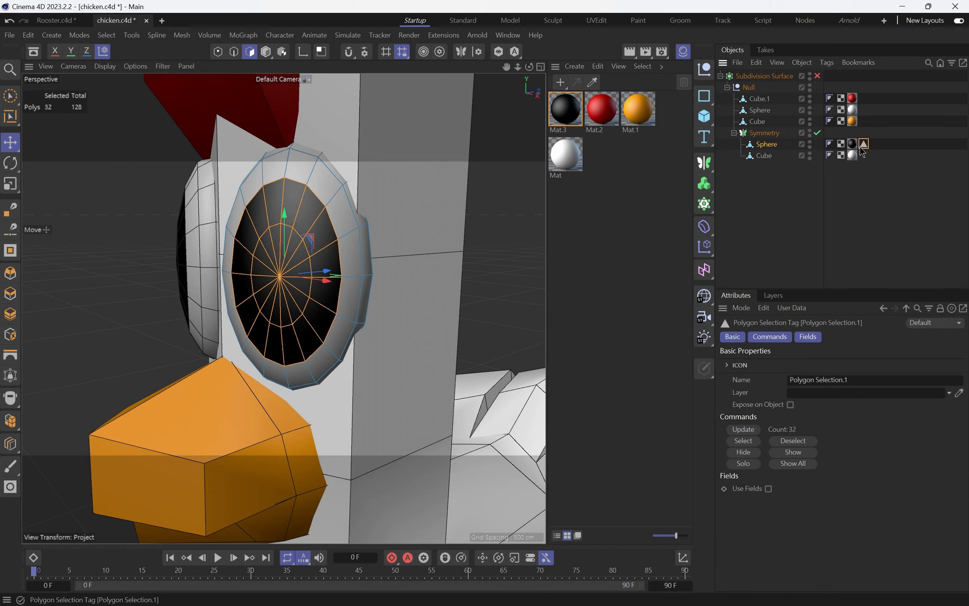
pyautogui.click(854, 379)
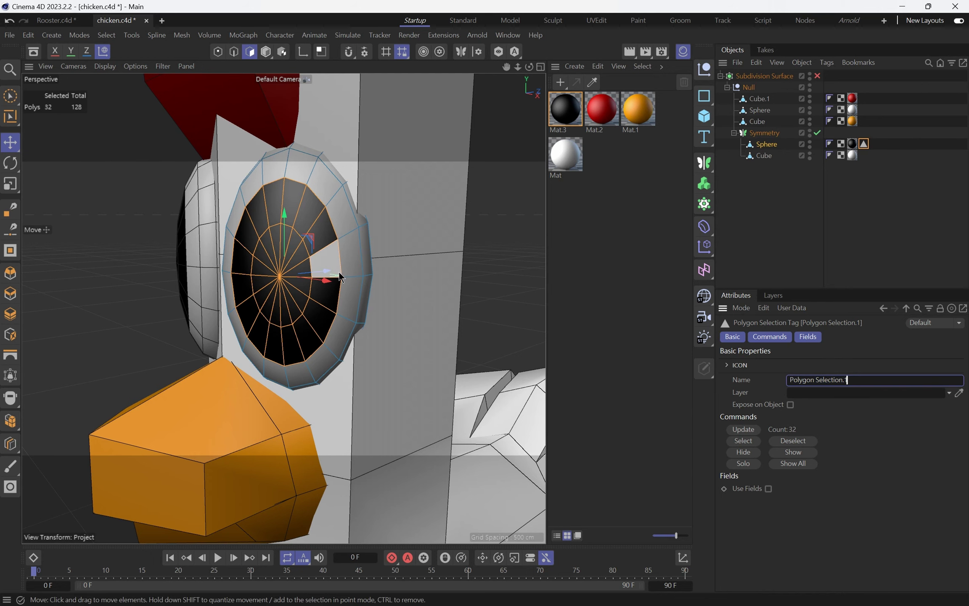
pyautogui.keyDown('alt'); pyautogui.moveTo(336, 248); pyautogui.dragTo(352, 215); pyautogui.keyUp('alt')
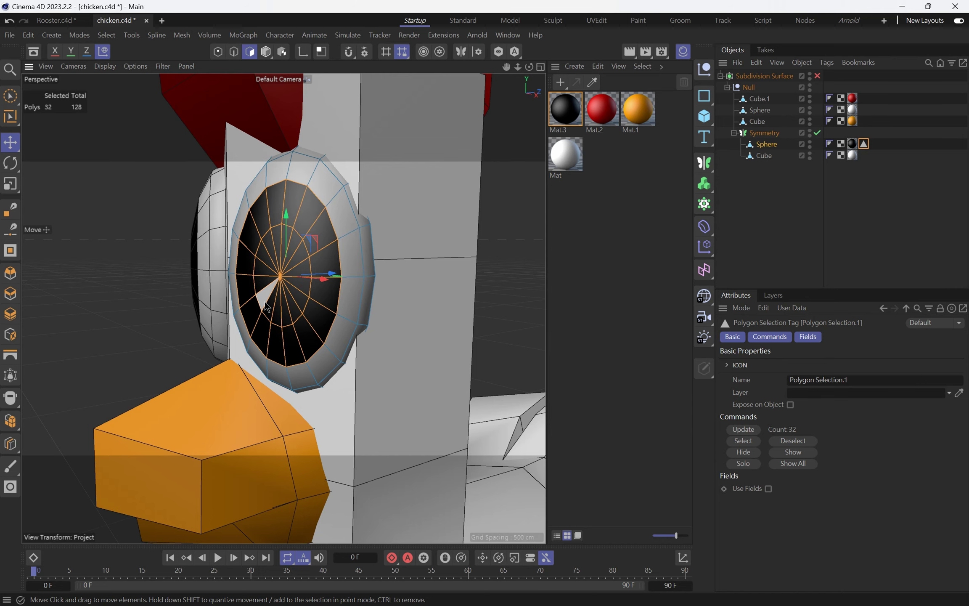
# - Remove the outer ring from the eye's selected polygons with Loop Selection and update the polygon selection tag
pyautogui.press('u')
pyautogui.press('l')
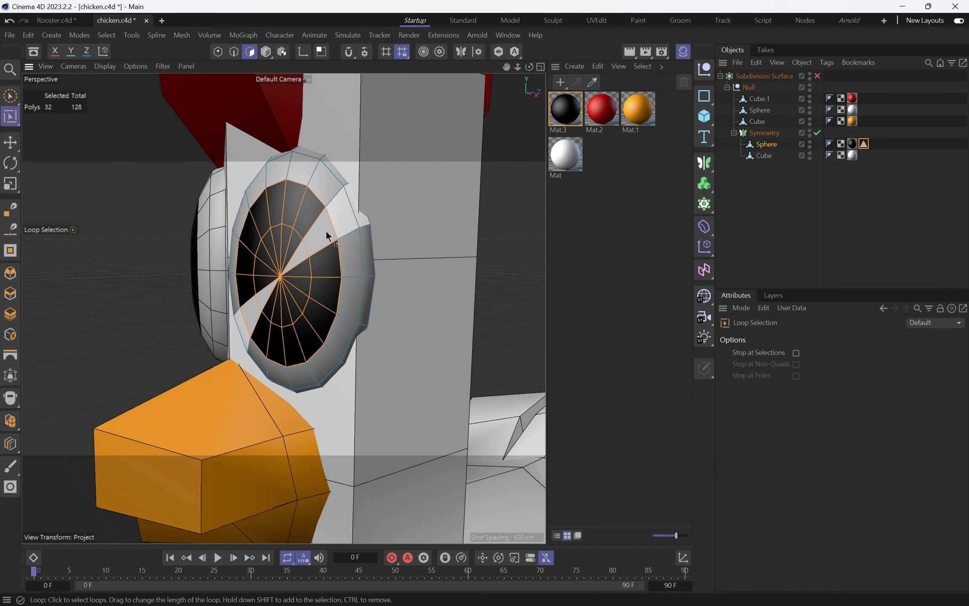
pyautogui.keyDown('ctrl'); pyautogui.click(324, 246); pyautogui.keyUp('ctrl')
pyautogui.keyDown('alt'); pyautogui.moveTo(292, 235); pyautogui.dragTo(306, 253); pyautogui.keyUp('alt')
pyautogui.scroll(2, 306, 252)
pyautogui.keyDown('alt'); pyautogui.moveTo(262, 323); pyautogui.dragTo(265, 309); pyautogui.keyUp('alt')
pyautogui.click(864, 145)
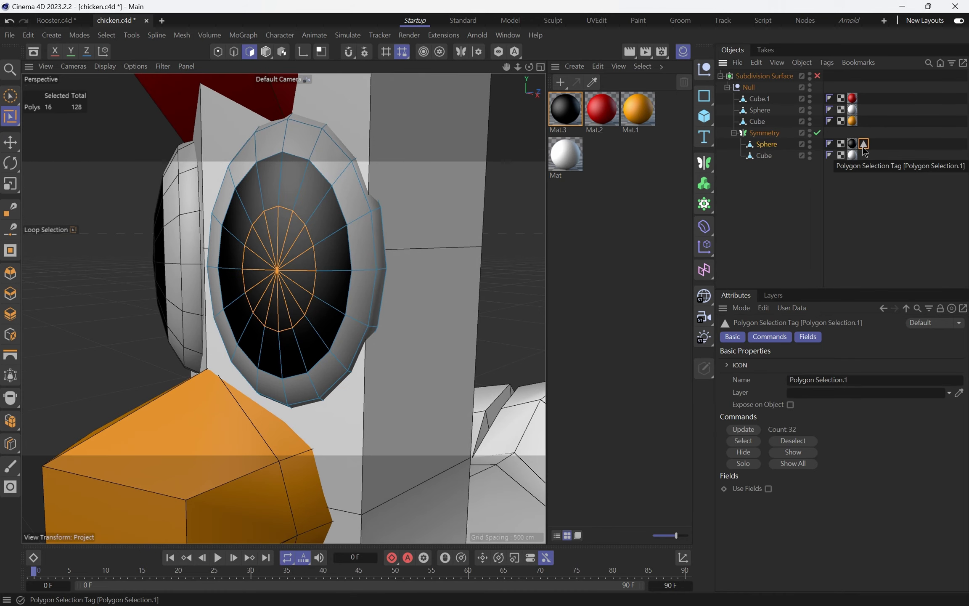
pyautogui.click(743, 429)
pyautogui.moveTo(202, 260)
pyautogui.keyDown('alt'); pyautogui.mouseDown()
pyautogui.moveTo(336, 256)
pyautogui.moveTo(207, 266)
pyautogui.mouseUp(); pyautogui.keyUp('alt')
pyautogui.scroll(-5, 337, 257)
pyautogui.scroll(4, 359, 249)
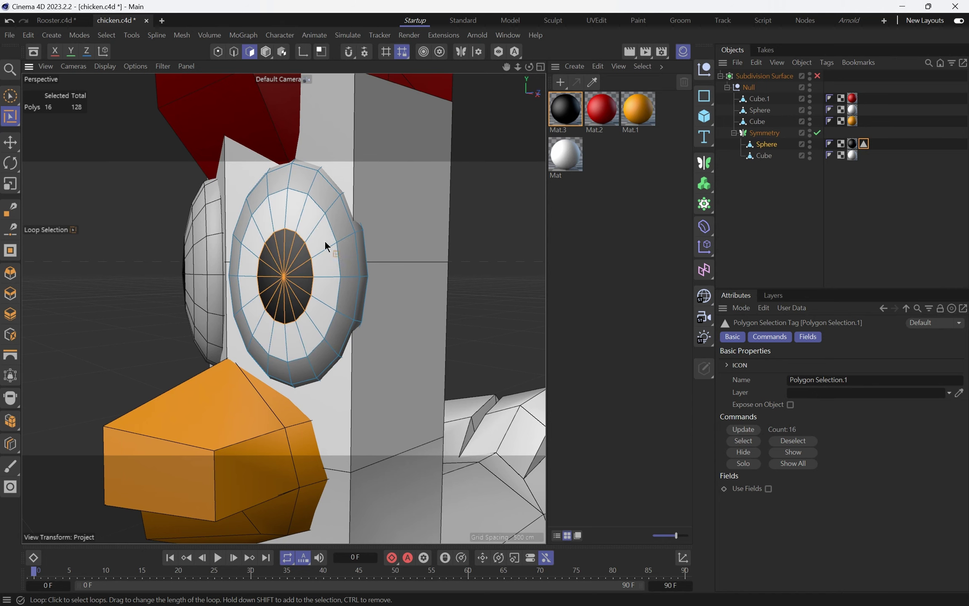
# - Add the second polygon ring to the eye selection, update its polygon selection tag and return to model mode
pyautogui.keyDown('shift'); pyautogui.click(315, 223); pyautogui.keyUp('shift')
pyautogui.moveTo(315, 224)
pyautogui.keyDown('alt'); pyautogui.mouseDown()
pyautogui.moveTo(242, 270)
pyautogui.moveTo(308, 228)
pyautogui.mouseUp(); pyautogui.keyUp('alt')
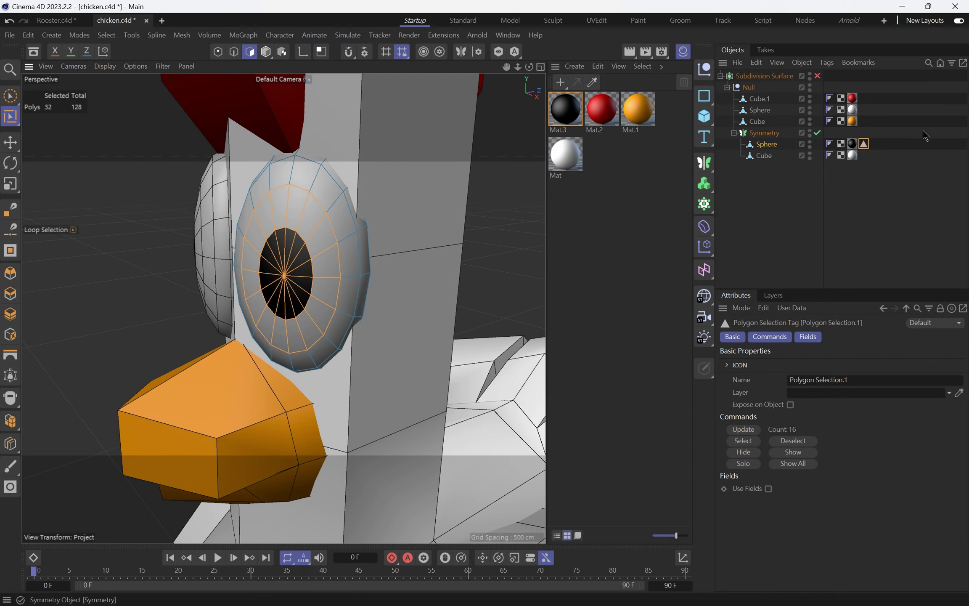
pyautogui.click(744, 441)
pyautogui.press('e')
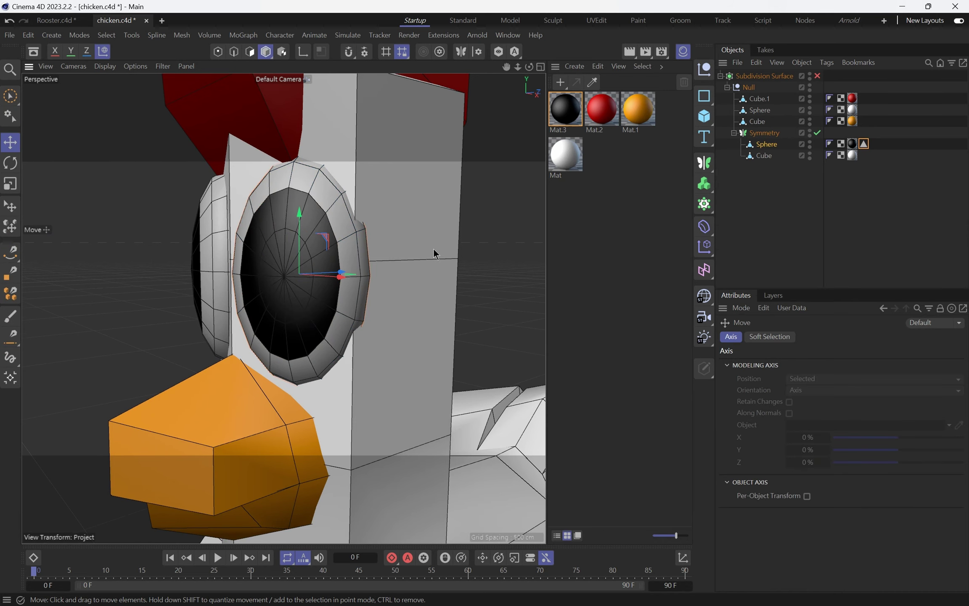
pyautogui.scroll(-5, 433, 248)
pyautogui.scroll(3, 338, 249)
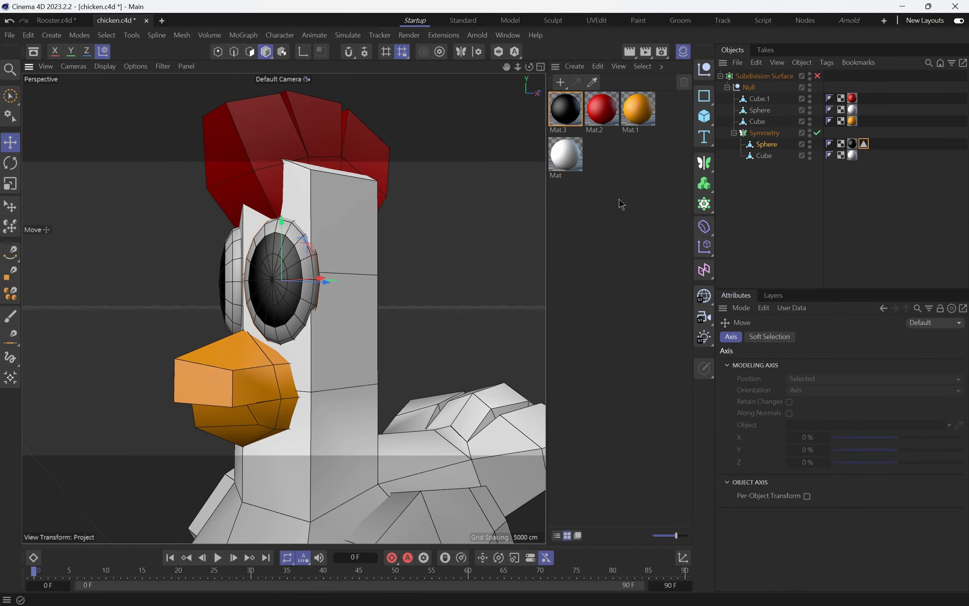
# - Apply the white material Mat to the eye Sphere and place its tag before the black material tag
pyautogui.click(609, 202)
pyautogui.scroll(2, 341, 233)
pyautogui.keyDown('alt'); pyautogui.moveTo(341, 232); pyautogui.dragTo(351, 256); pyautogui.keyUp('alt')
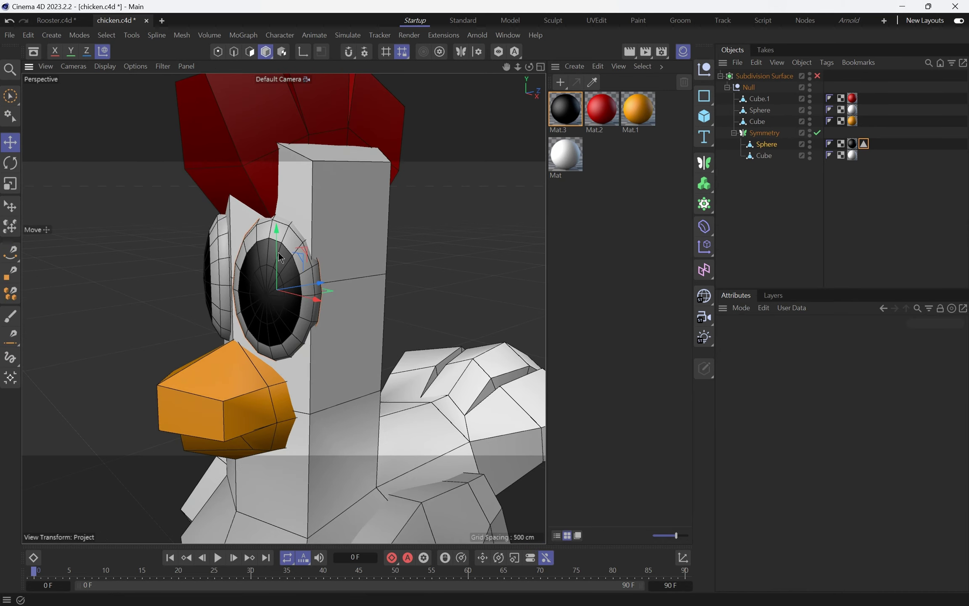
pyautogui.scroll(3, 281, 257)
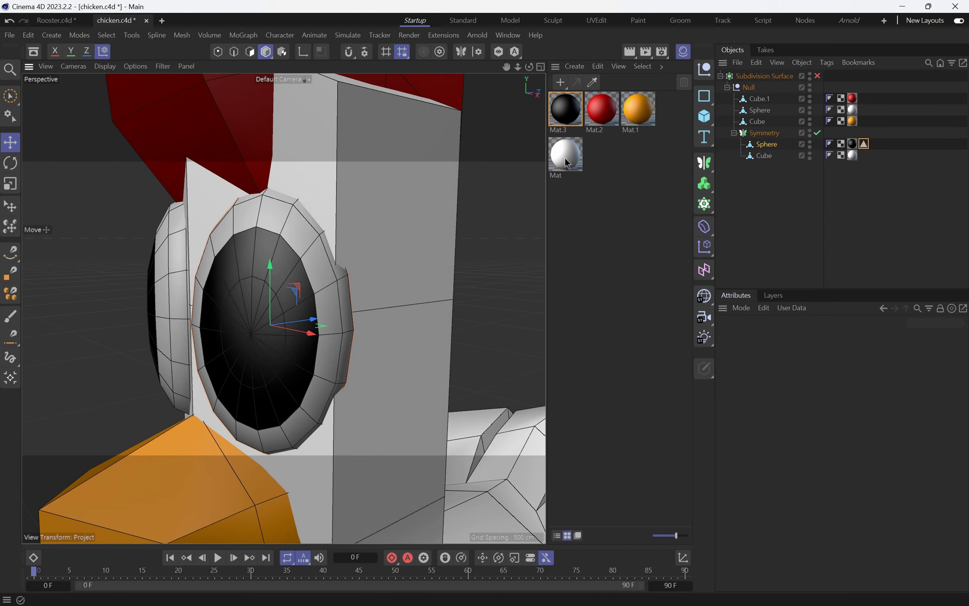
pyautogui.moveTo(565, 159); pyautogui.dragTo(766, 144)
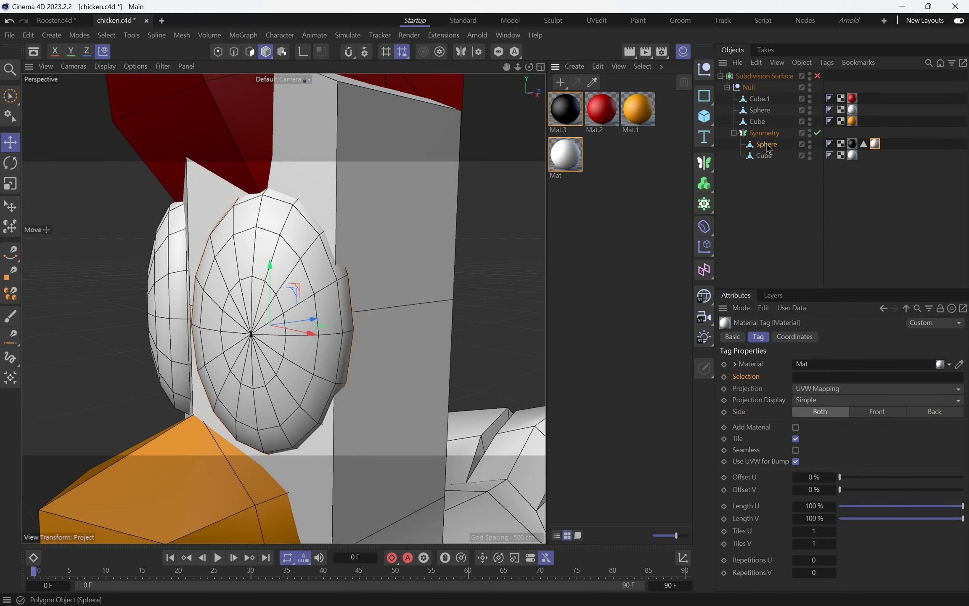
pyautogui.moveTo(876, 147); pyautogui.dragTo(851, 145)
pyautogui.scroll(-5, 295, 248)
pyautogui.scroll(5, 299, 245)
pyautogui.keyDown('alt'); pyautogui.moveTo(298, 242); pyautogui.dragTo(304, 255); pyautogui.keyUp('alt')
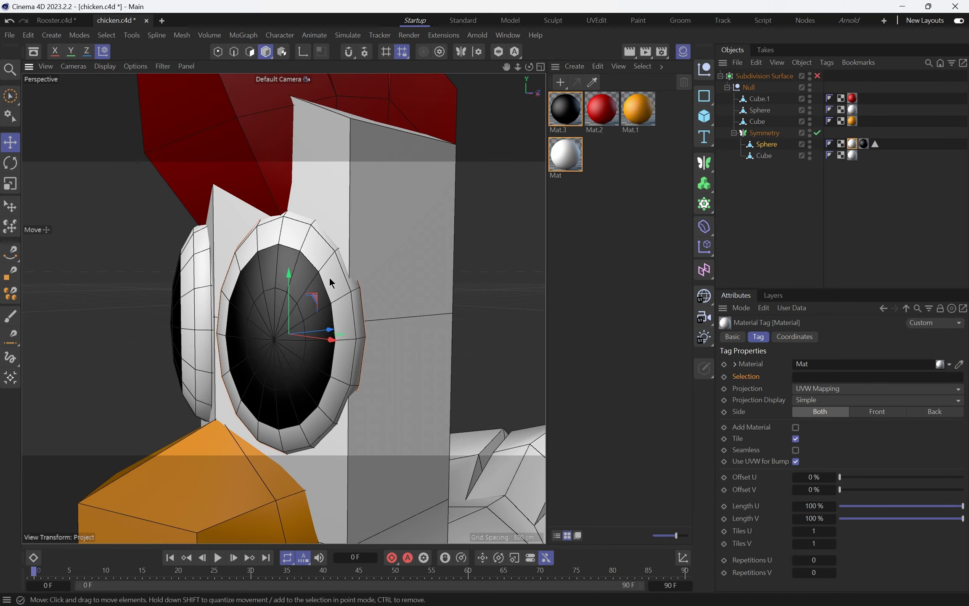
# - Turn the Subdivision Surface smoothing back on for the whole chicken
pyautogui.click(818, 76)
pyautogui.scroll(-5, 204, 286)
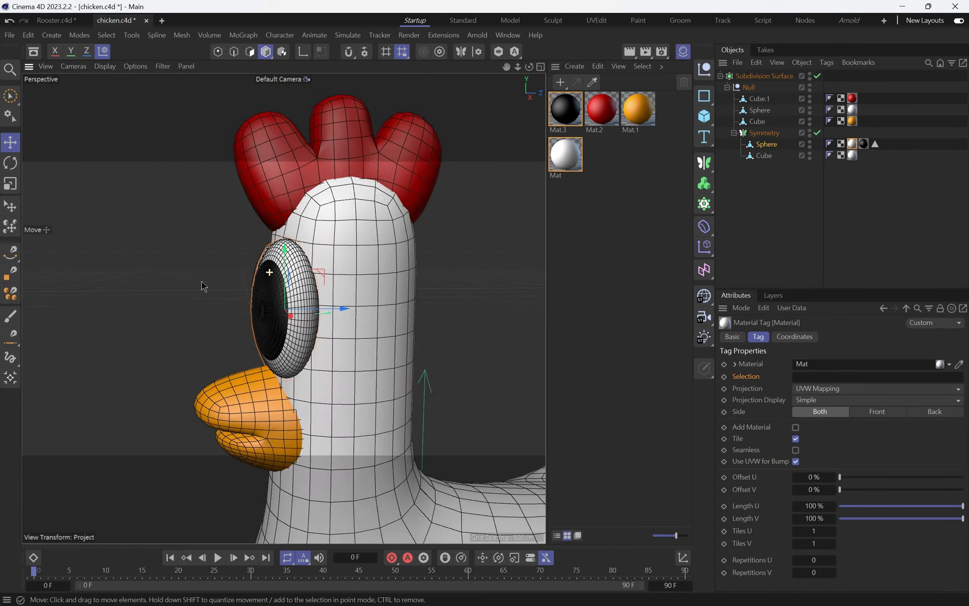
pyautogui.keyDown('alt'); pyautogui.moveTo(204, 286); pyautogui.dragTo(269, 309); pyautogui.keyUp('alt')
# - Select the body Sphere and switch it to polygon editing, with the legs in view
pyautogui.scroll(-8, 283, 307)
pyautogui.keyDown('alt'); pyautogui.moveTo(345, 343); pyautogui.dragTo(302, 276, button='middle'); pyautogui.keyUp('alt')
pyautogui.scroll(5, 303, 276)
pyautogui.keyDown('alt'); pyautogui.moveTo(303, 277); pyautogui.dragTo(294, 251); pyautogui.keyUp('alt')
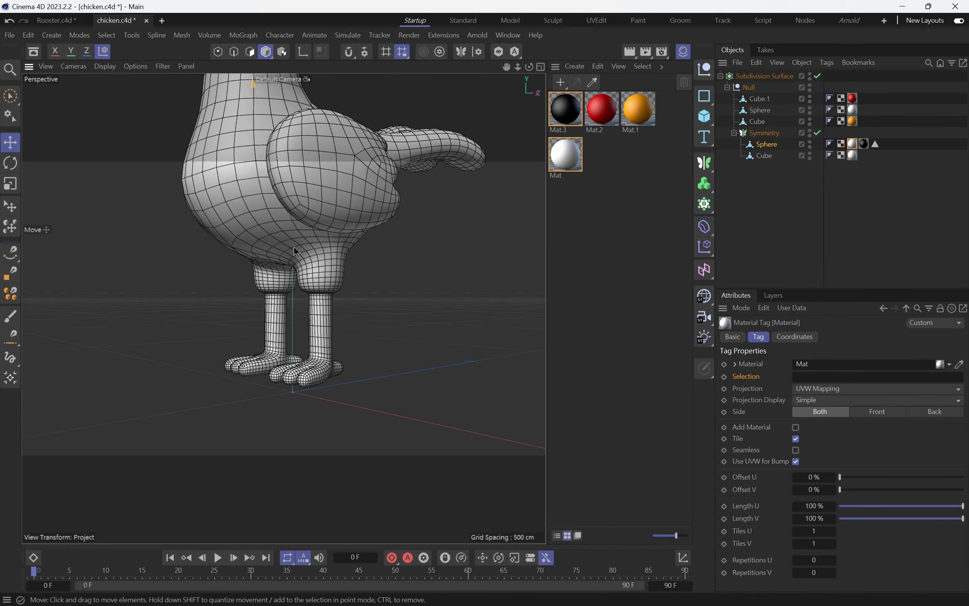
pyautogui.keyDown('alt'); pyautogui.moveTo(323, 340); pyautogui.dragTo(319, 299, button='middle'); pyautogui.keyUp('alt')
pyautogui.scroll(5, 311, 273)
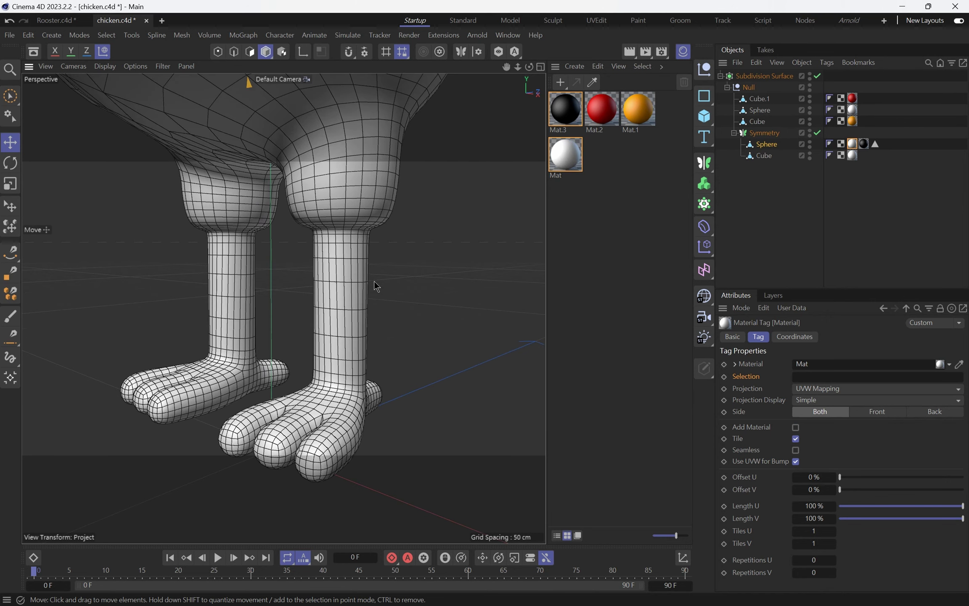
pyautogui.click(757, 110)
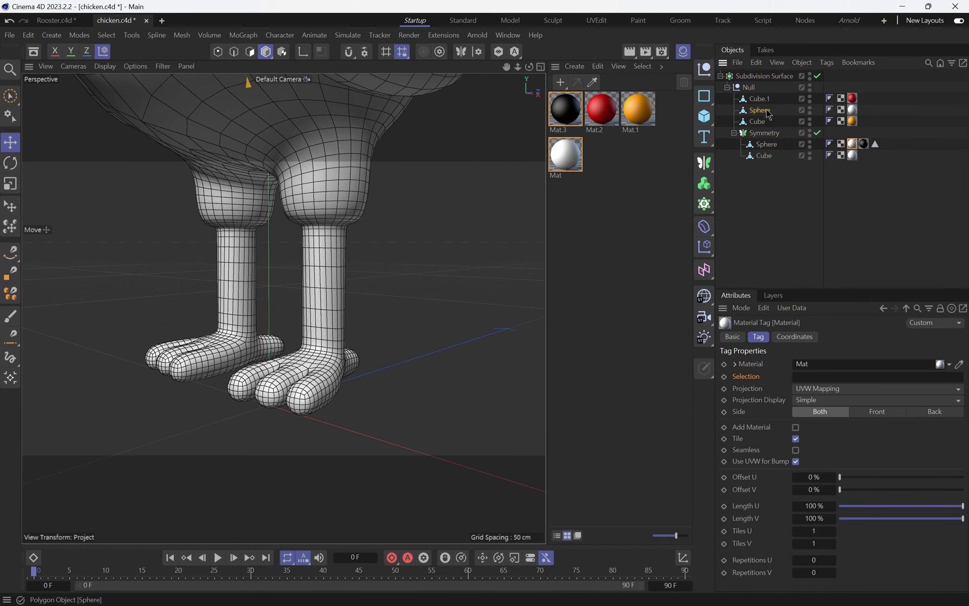
pyautogui.doubleClick(302, 228)
pyautogui.keyDown('alt'); pyautogui.moveTo(313, 253); pyautogui.dragTo(339, 219); pyautogui.keyUp('alt')
pyautogui.moveTo(334, 207)
pyautogui.keyDown('alt'); pyautogui.mouseDown(button='right')
pyautogui.moveTo(405, 209)
pyautogui.moveTo(345, 210)
pyautogui.mouseUp(button='right'); pyautogui.keyUp('alt')
pyautogui.scroll(-1, 348, 215)
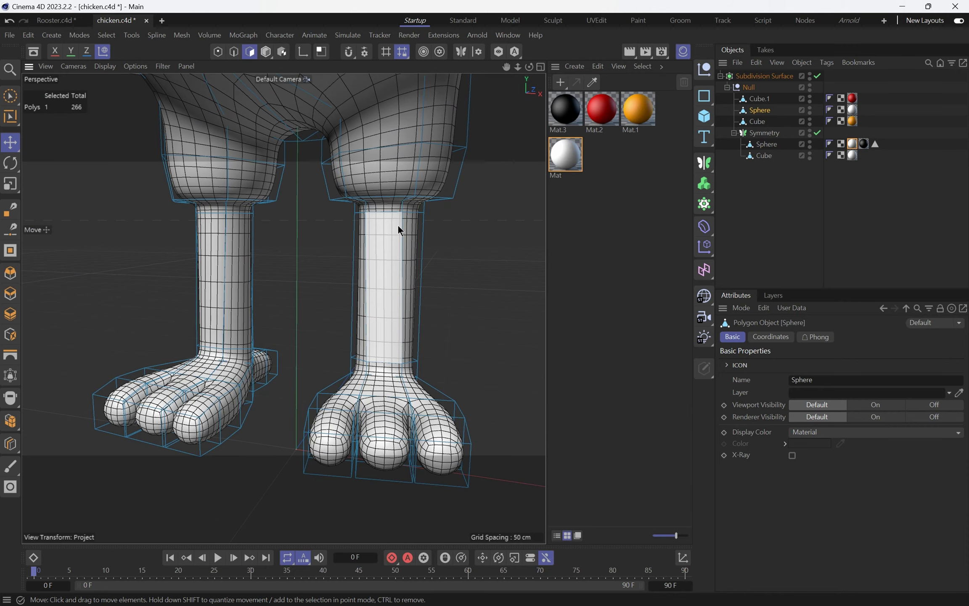
# - Select all polygons of both legs and feet below the thighs with Rectangle Selection in the Front view
pyautogui.click(10, 96)
pyautogui.click(61, 137)
pyautogui.middleClick(330, 270)
pyautogui.middleClick(391, 362)
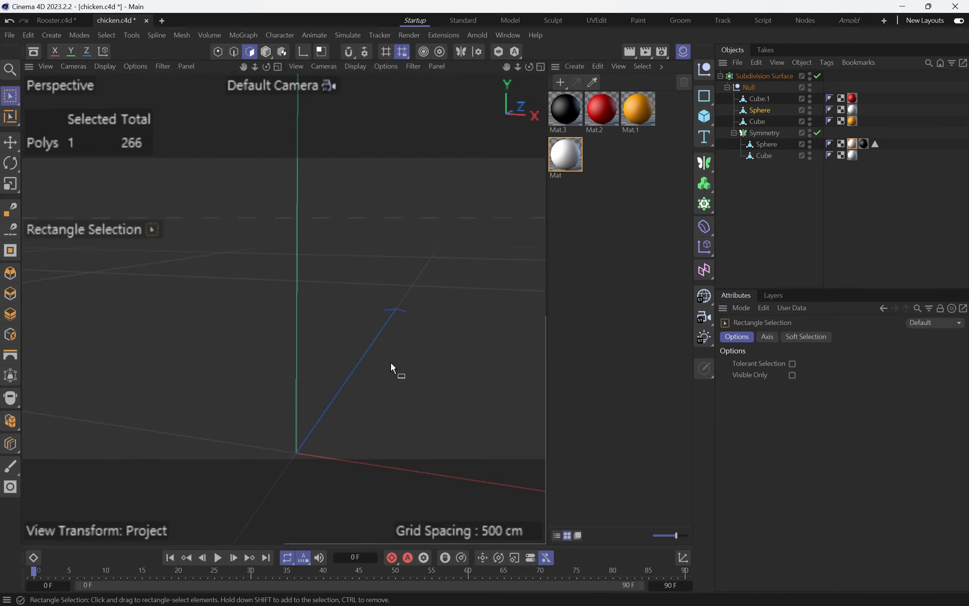
pyautogui.keyDown('alt'); pyautogui.moveTo(286, 269); pyautogui.dragTo(365, 266, button='right'); pyautogui.keyUp('alt')
pyautogui.scroll(3, 365, 266)
pyautogui.moveTo(82, 465); pyautogui.dragTo(458, 235)
pyautogui.scroll(3, 377, 240)
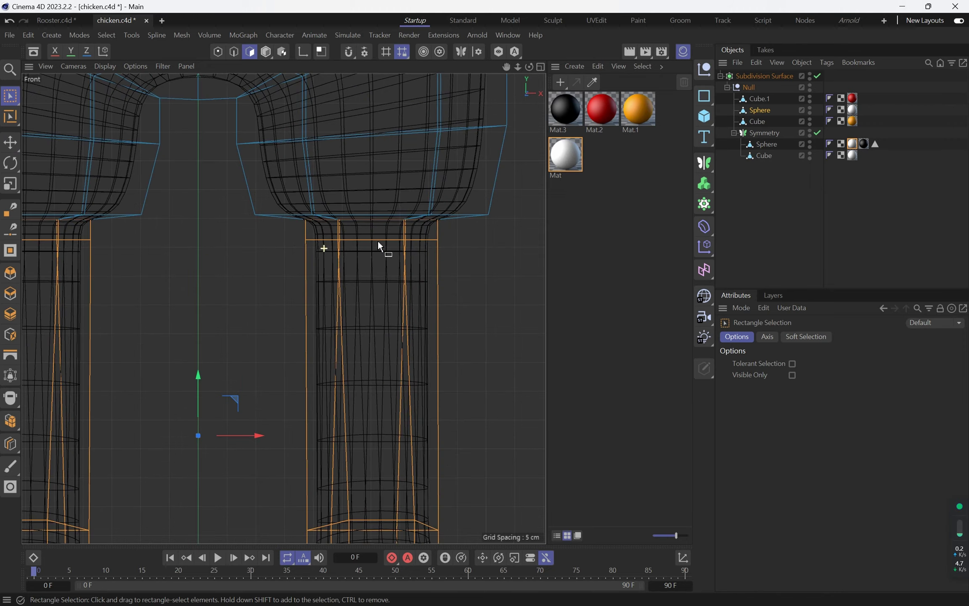
pyautogui.middleClick(377, 241)
pyautogui.middleClick(123, 163)
pyautogui.keyDown('alt'); pyautogui.moveTo(308, 261); pyautogui.dragTo(325, 238); pyautogui.keyUp('alt')
pyautogui.keyDown('alt'); pyautogui.moveTo(398, 204); pyautogui.dragTo(469, 254); pyautogui.keyUp('alt')
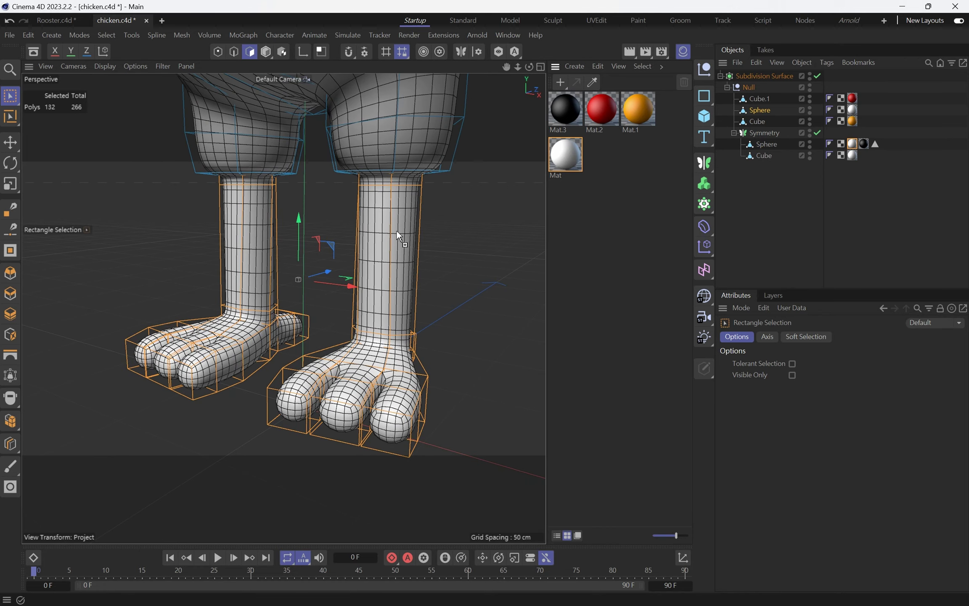
# - Apply the orange material Mat.1 to the selected leg and foot polygons and show their polygon selection tag
pyautogui.moveTo(400, 239); pyautogui.dragTo(399, 239)
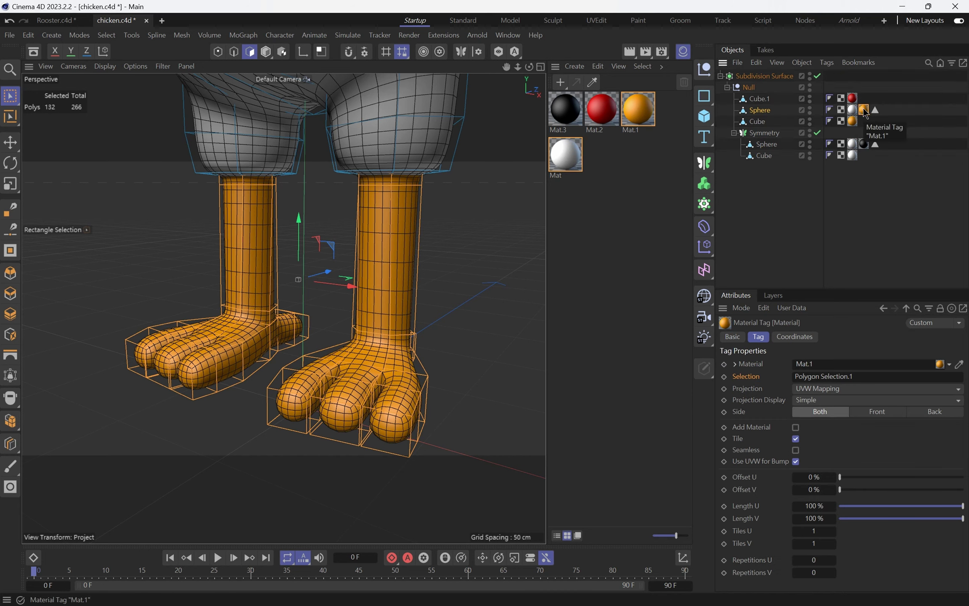
pyautogui.click(877, 113)
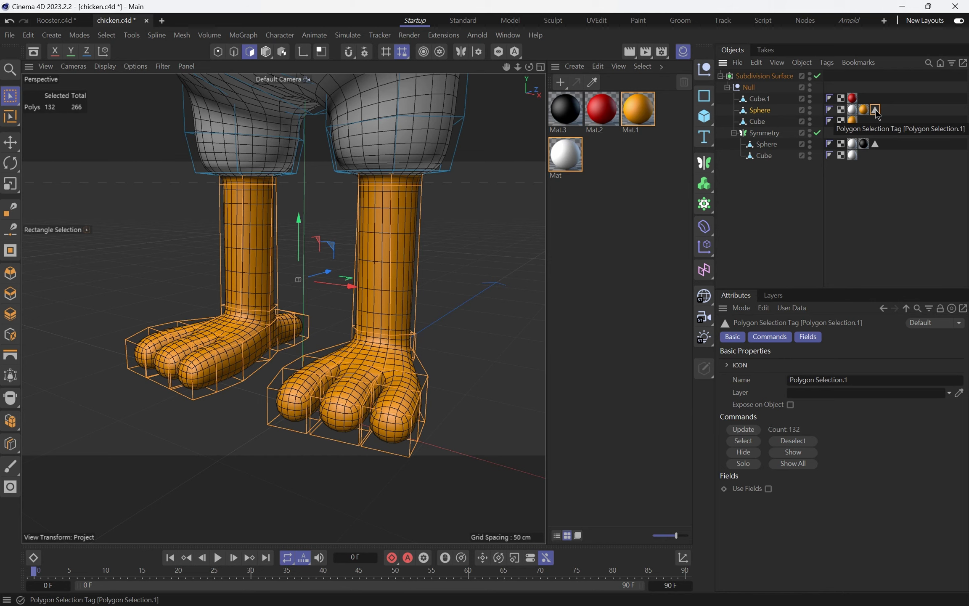
pyautogui.scroll(-5, 347, 267)
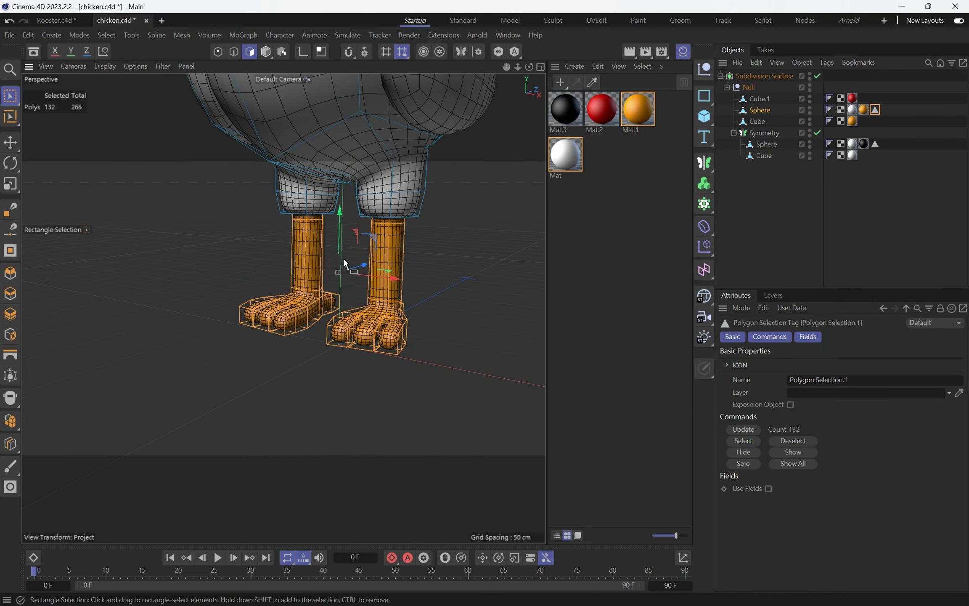
# - Leave polygon editing of the body, hide the material list and turn off Safe Frames for the perspective view
pyautogui.press('e')
pyautogui.doubleClick(411, 238)
pyautogui.scroll(-6, 413, 244)
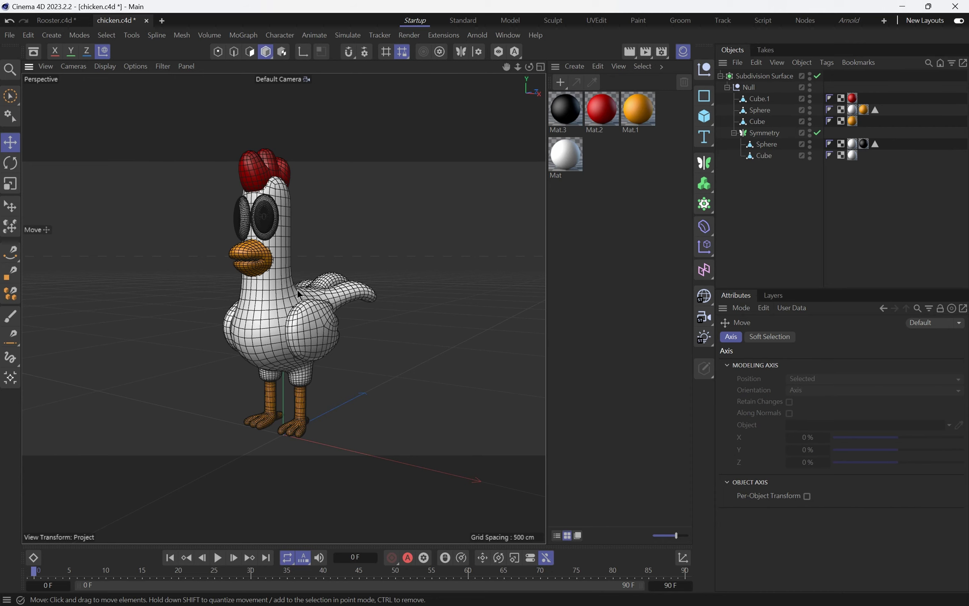
pyautogui.hotkey('shift', 'v')
pyautogui.click(683, 52)
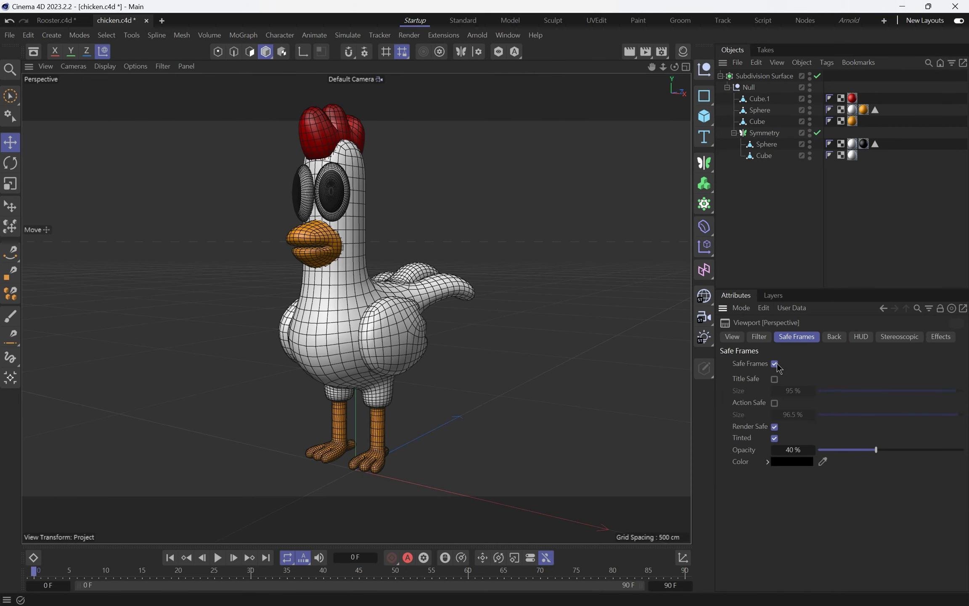
pyautogui.click(774, 364)
pyautogui.keyDown('alt'); pyautogui.moveTo(625, 318); pyautogui.dragTo(375, 332); pyautogui.keyUp('alt')
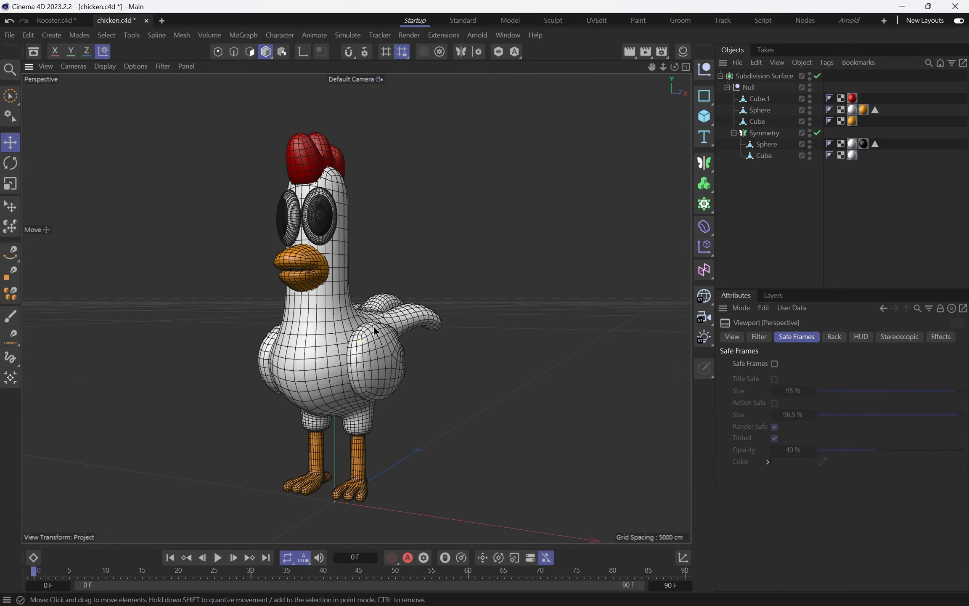
# - Collapse and select the Subdivision Surface, and raise only its axis towards the soles of the feet
pyautogui.click(720, 76)
pyautogui.click(755, 77)
pyautogui.scroll(-3, 396, 411)
pyautogui.moveTo(341, 406)
pyautogui.keyDown('alt'); pyautogui.mouseDown()
pyautogui.moveTo(416, 384)
pyautogui.moveTo(345, 395)
pyautogui.mouseUp(); pyautogui.keyUp('alt')
pyautogui.keyDown('alt'); pyautogui.moveTo(344, 434); pyautogui.dragTo(370, 404, button='middle'); pyautogui.keyUp('alt')
pyautogui.keyDown('alt'); pyautogui.moveTo(370, 421); pyautogui.dragTo(425, 422, button='right'); pyautogui.keyUp('alt')
pyautogui.keyDown('alt'); pyautogui.moveTo(375, 421); pyautogui.dragTo(363, 424); pyautogui.keyUp('alt')
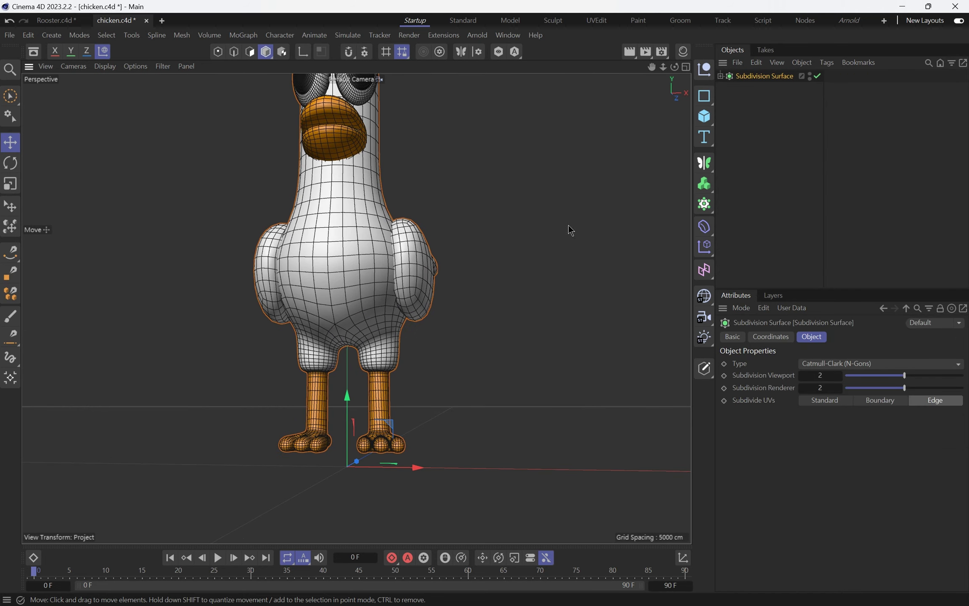
pyautogui.press('l')
pyautogui.moveTo(346, 396); pyautogui.dragTo(346, 380)
pyautogui.press('l')
# - Fine-tune the Subdivision Surface's axis height in the Front view so it lines up with the underside of the feet
pyautogui.middleClick(474, 427)
pyautogui.middleClick(476, 430)
pyautogui.keyDown('alt'); pyautogui.moveTo(348, 416); pyautogui.dragTo(472, 225, button='middle'); pyautogui.keyUp('alt')
pyautogui.keyDown('alt'); pyautogui.moveTo(472, 225); pyautogui.dragTo(448, 242, button='right'); pyautogui.keyUp('alt')
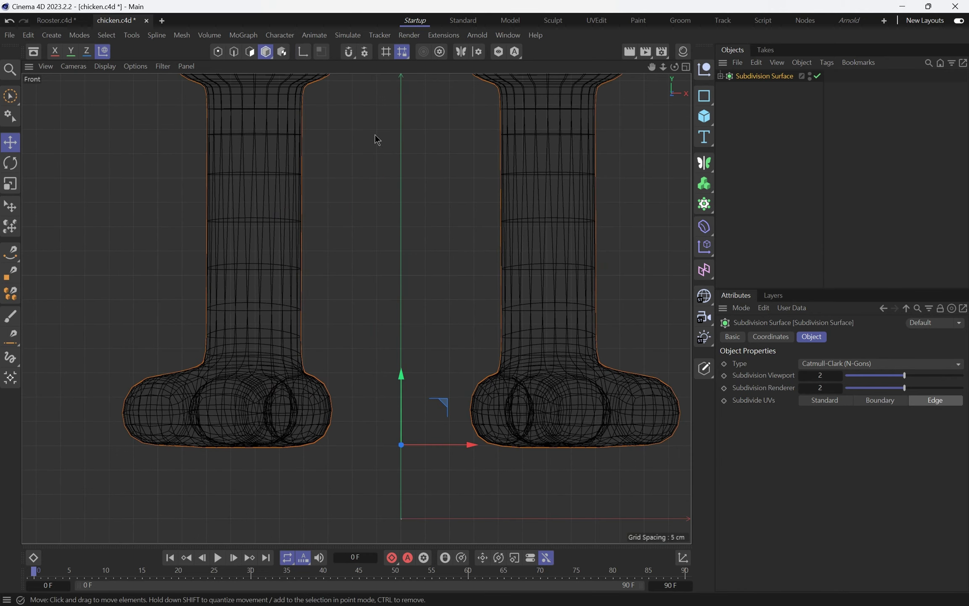
pyautogui.click(303, 58)
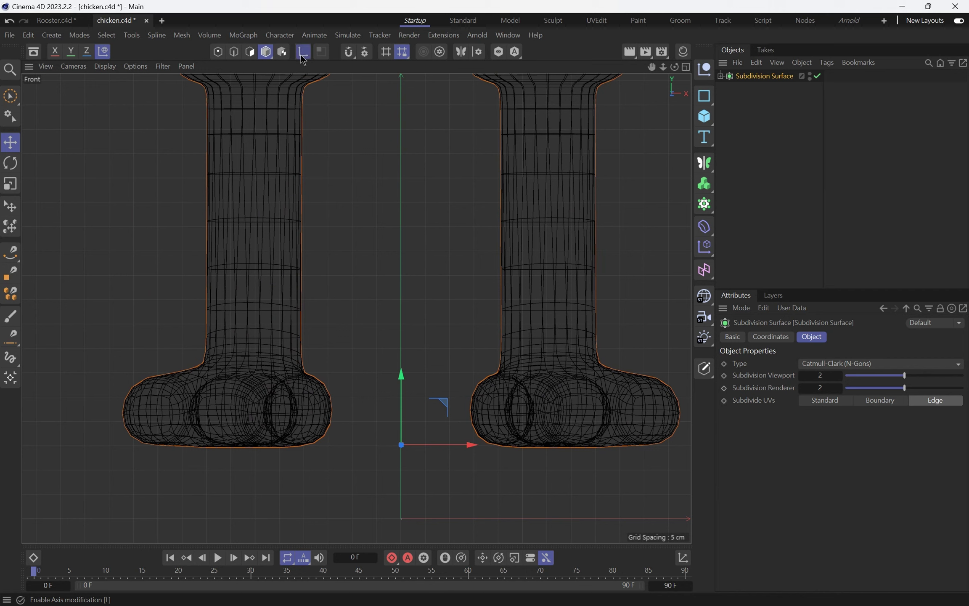
pyautogui.moveTo(401, 420); pyautogui.dragTo(398, 394)
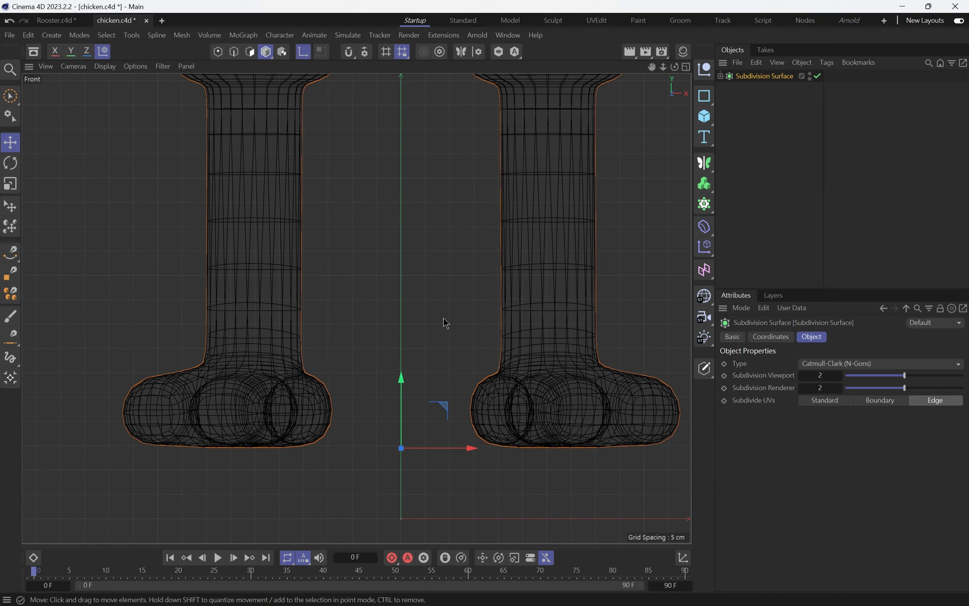
pyautogui.moveTo(403, 384)
pyautogui.mouseDown()
pyautogui.moveTo(398, 309)
pyautogui.moveTo(393, 381)
pyautogui.mouseUp()
pyautogui.press('l')
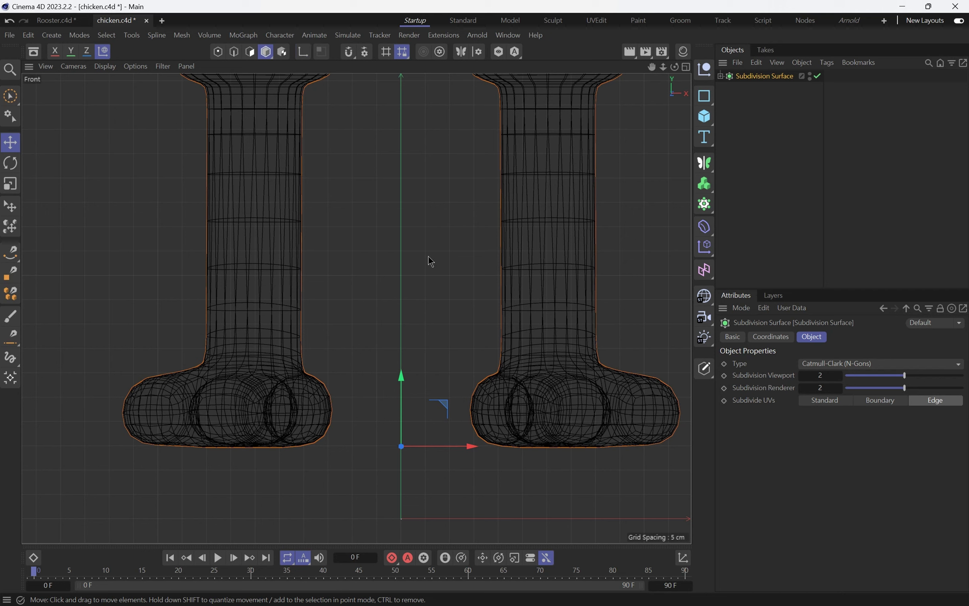
# - Lower the whole chicken in the Front view until its feet stand on the world floor line
pyautogui.middleClick(365, 162)
pyautogui.middleClick(217, 157)
pyautogui.keyDown('alt'); pyautogui.moveTo(366, 269); pyautogui.dragTo(347, 251); pyautogui.keyUp('alt')
pyautogui.scroll(-3, 358, 361)
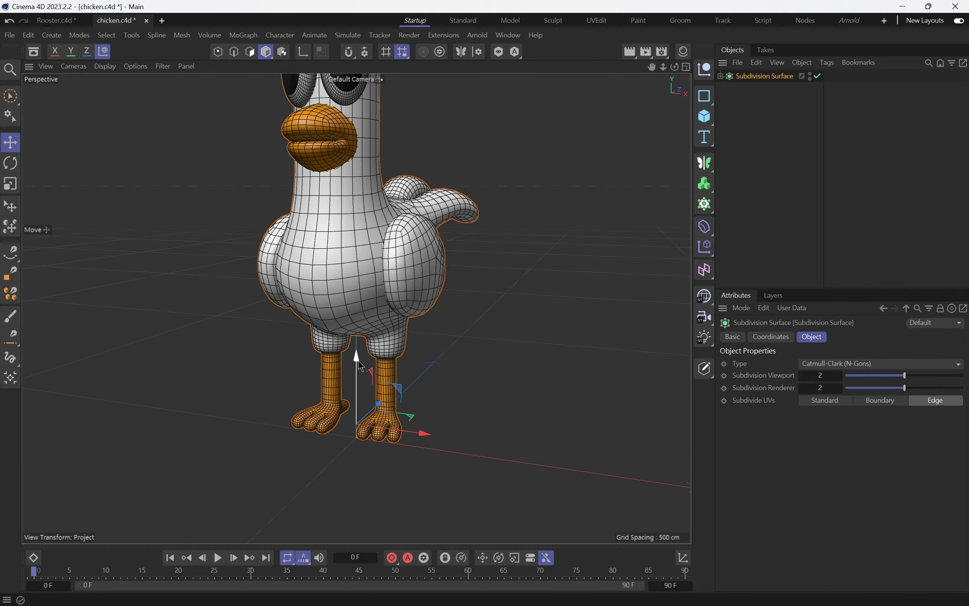
pyautogui.middleClick(355, 377)
pyautogui.middleClick(455, 406)
pyautogui.moveTo(401, 465)
pyautogui.mouseDown()
pyautogui.moveTo(400, 437)
pyautogui.moveTo(399, 465)
pyautogui.moveTo(400, 447)
pyautogui.mouseUp()
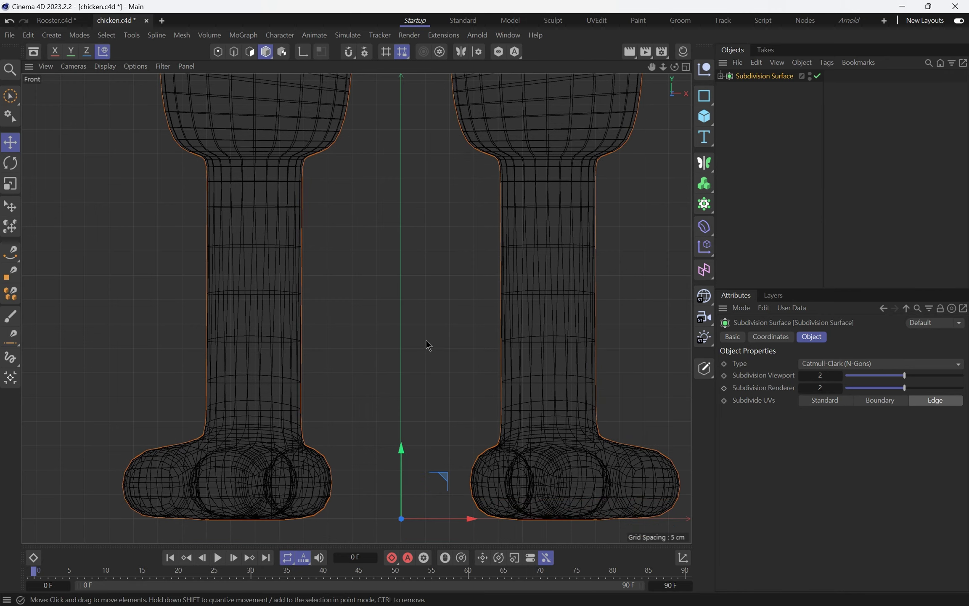
pyautogui.middleClick(425, 339)
pyautogui.middleClick(328, 265)
pyautogui.scroll(-5, 327, 264)
pyautogui.keyDown('alt'); pyautogui.moveTo(328, 264); pyautogui.dragTo(286, 260); pyautogui.keyUp('alt')
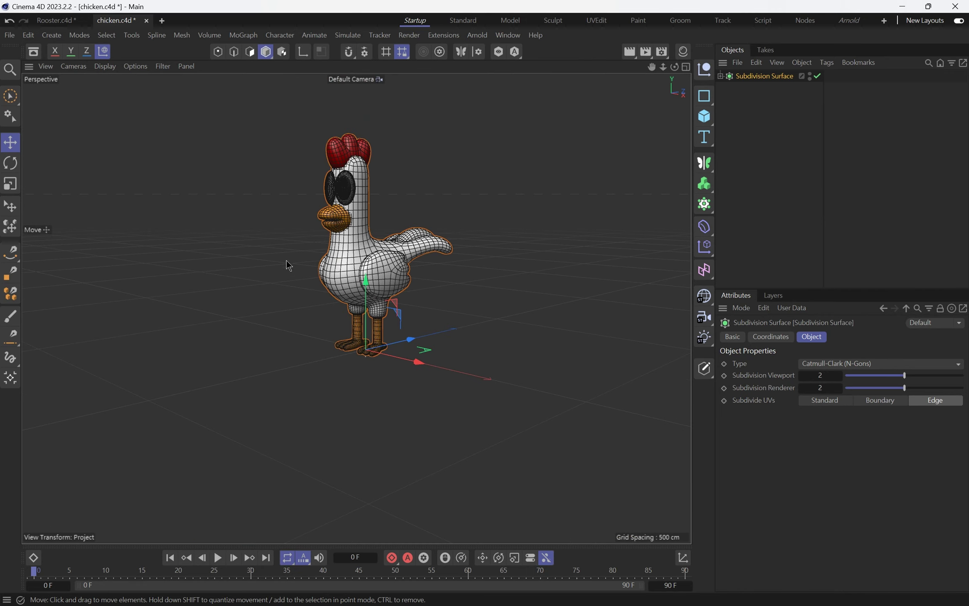
# - Add a Landscape about 3937 x 100 x 4904 cm around the chicken and set its Scale to about 3.47
pyautogui.click(705, 116)
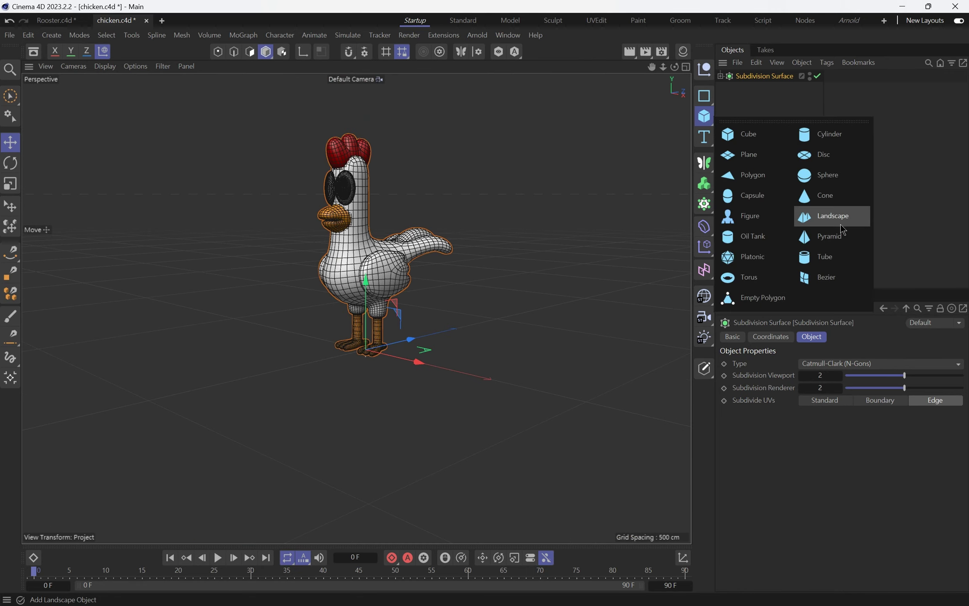
pyautogui.click(833, 216)
pyautogui.scroll(-5, 673, 148)
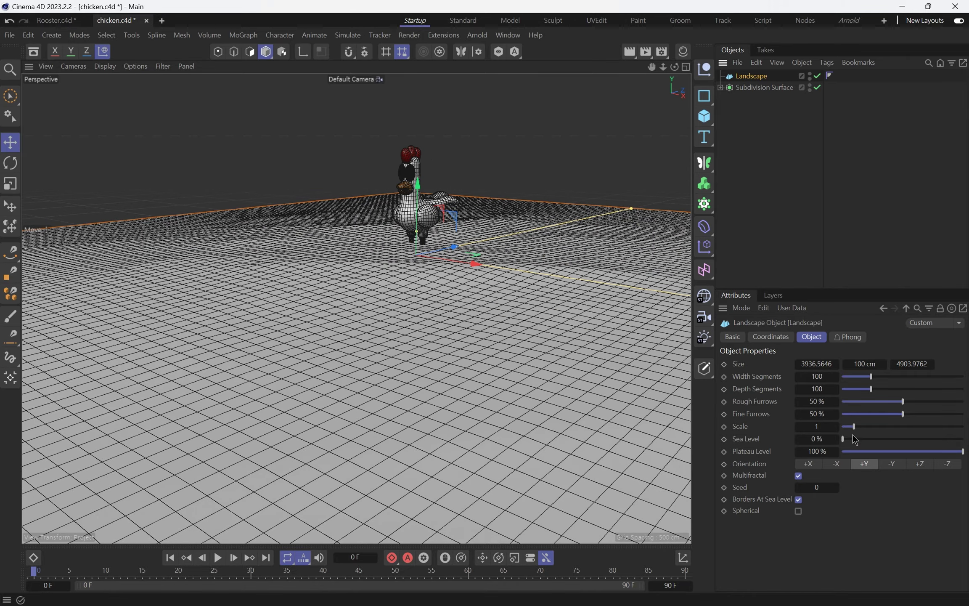
pyautogui.moveTo(861, 430); pyautogui.dragTo(885, 429)
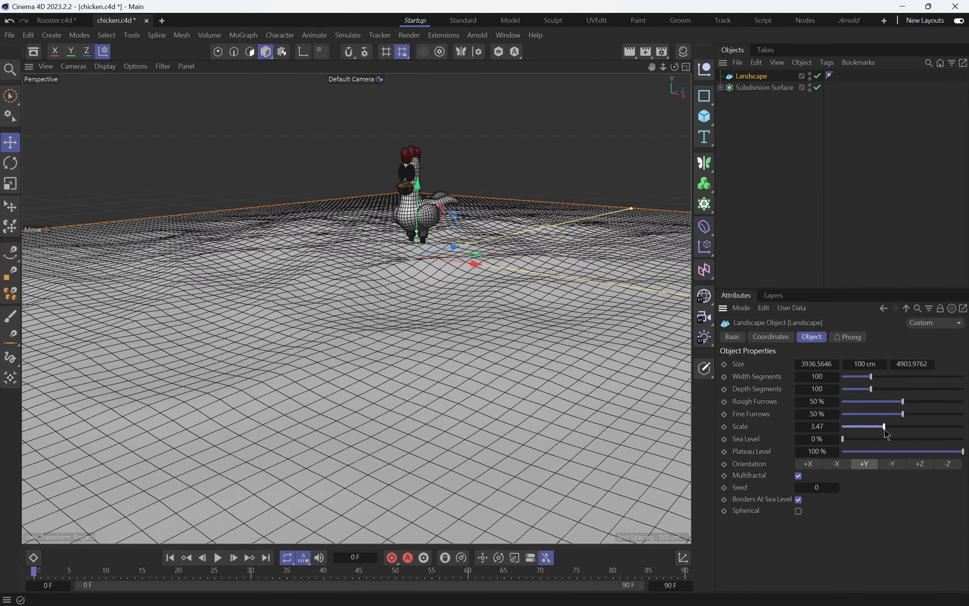
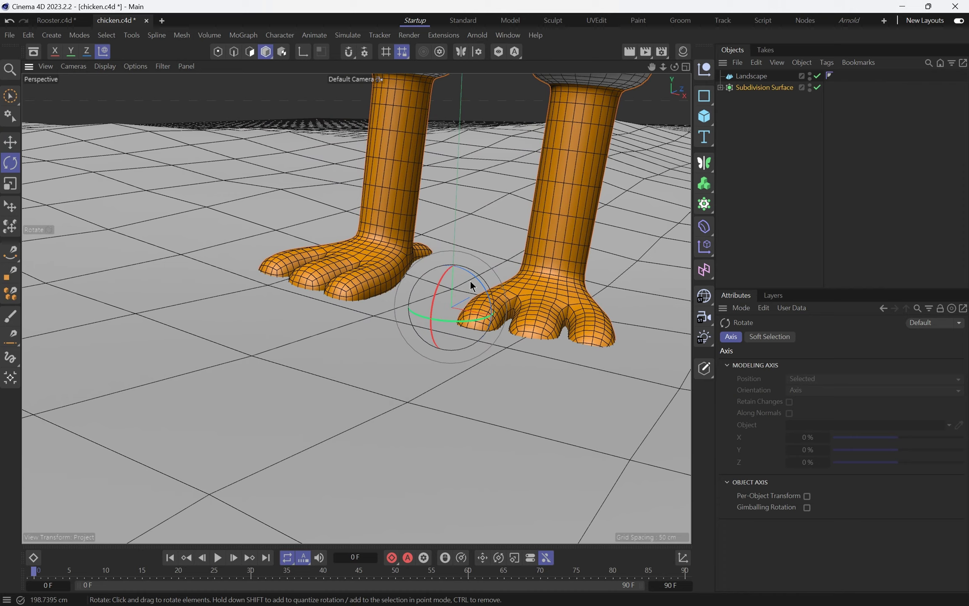
# - Try rotating the chicken by hand to match the ground, and undo its manual placement on the landscape
pyautogui.moveTo(470, 281); pyautogui.dragTo(452, 253)
pyautogui.press('w')
pyautogui.scroll(-8, 484, 248)
pyautogui.hotkey('ctrl', 'z')
pyautogui.hotkey('ctrl', 'z')
pyautogui.hotkey('ctrl', 'z')
pyautogui.hotkey('ctrl', 'z')
pyautogui.scroll(-8, 453, 271)
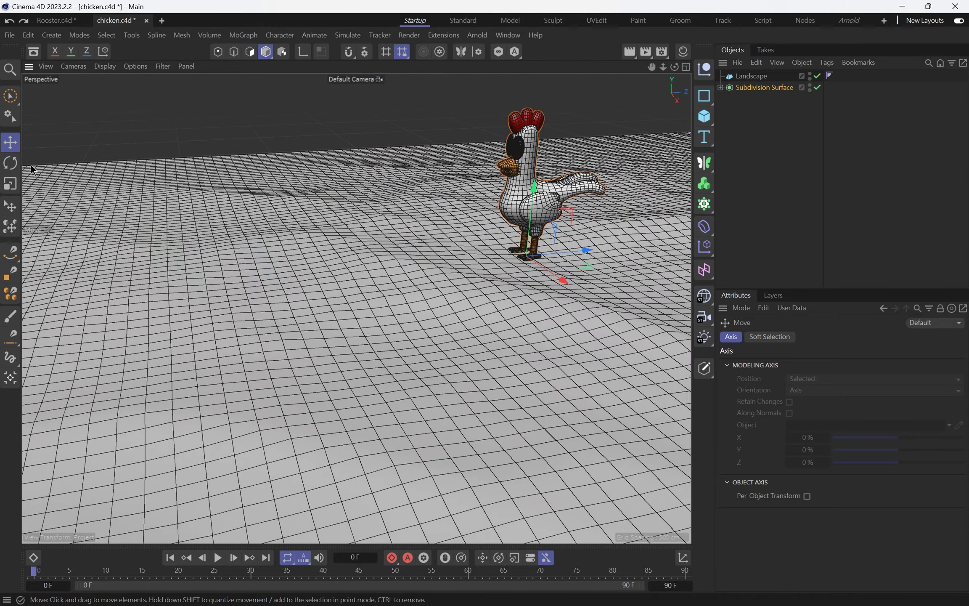
# - Set the chicken onto the landscape's surface with the Place tool, using Bounding Box reference and Normal orientation
pyautogui.click(12, 206)
pyautogui.moveTo(552, 254); pyautogui.dragTo(397, 311)
pyautogui.keyDown('alt'); pyautogui.moveTo(396, 307); pyautogui.dragTo(428, 307, button='right'); pyautogui.keyUp('alt')
pyautogui.keyDown('alt'); pyautogui.moveTo(428, 307); pyautogui.dragTo(430, 282); pyautogui.keyUp('alt')
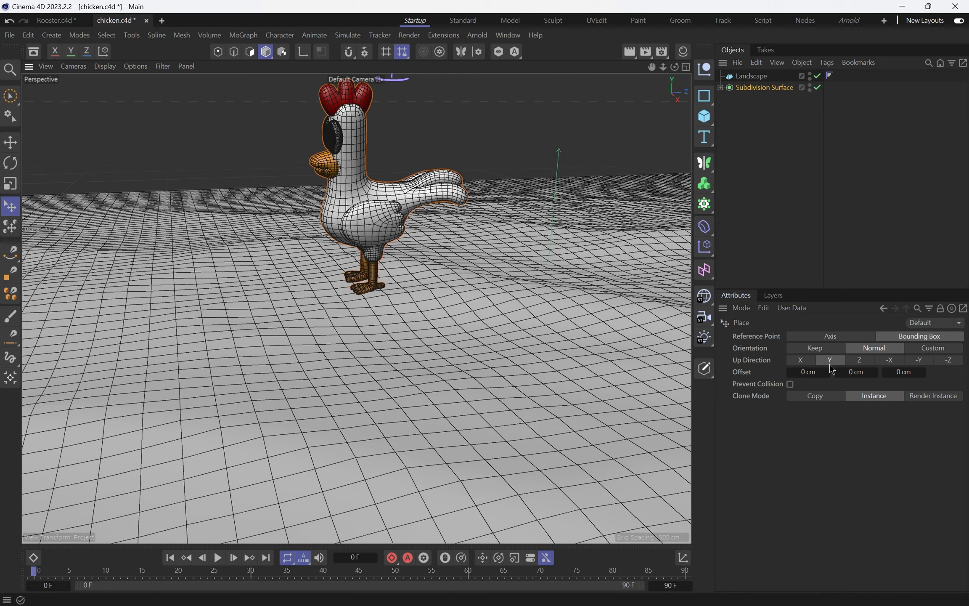
pyautogui.click(751, 89)
pyautogui.keyDown('alt'); pyautogui.moveTo(374, 220); pyautogui.dragTo(364, 251, button='middle'); pyautogui.keyUp('alt')
pyautogui.press('e')
pyautogui.keyDown('alt'); pyautogui.moveTo(364, 269); pyautogui.dragTo(349, 248); pyautogui.keyUp('alt')
pyautogui.click(10, 206)
pyautogui.keyDown('alt'); pyautogui.moveTo(381, 303); pyautogui.dragTo(399, 314); pyautogui.keyUp('alt')
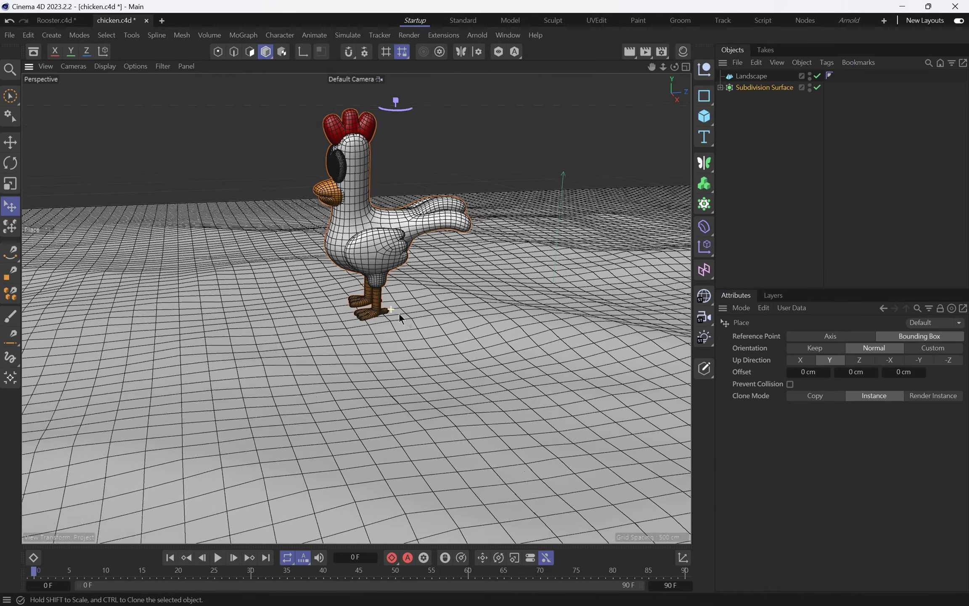
# - Try placing the chicken on the landscape with other Up Direction axes, including -Y and -X
pyautogui.moveTo(391, 316); pyautogui.dragTo(368, 276)
pyautogui.click(751, 88)
pyautogui.press('e')
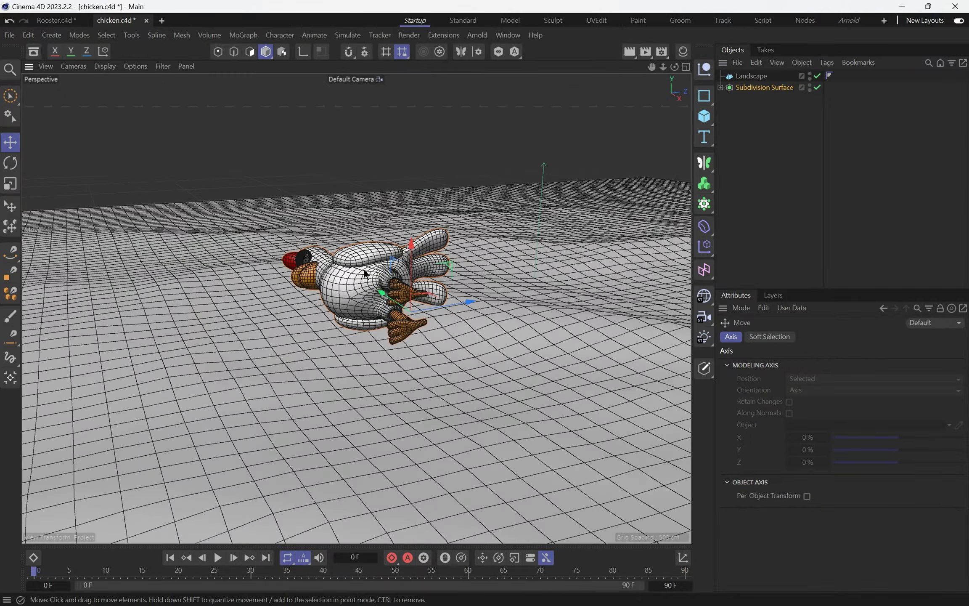
pyautogui.click(12, 211)
pyautogui.moveTo(352, 294); pyautogui.dragTo(296, 341)
pyautogui.moveTo(362, 280); pyautogui.dragTo(402, 354)
pyautogui.scroll(-3, 319, 353)
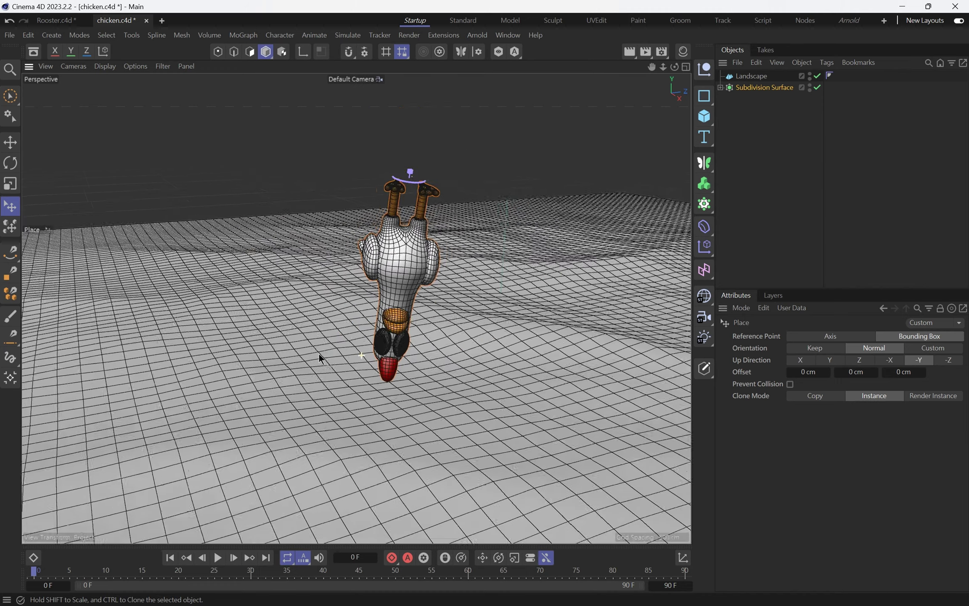
pyautogui.keyDown('alt'); pyautogui.moveTo(316, 337); pyautogui.dragTo(320, 328); pyautogui.keyUp('alt')
pyautogui.click(888, 360)
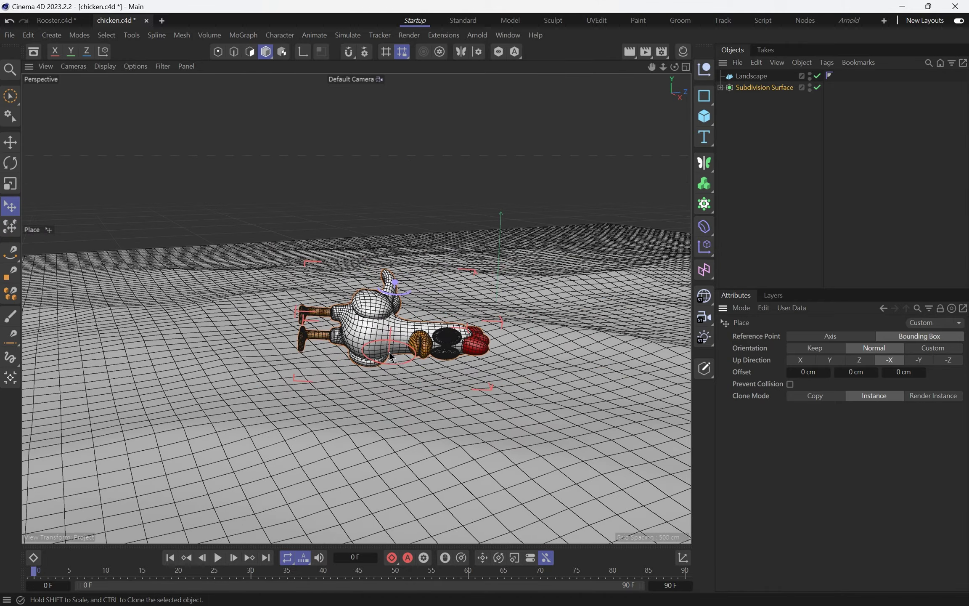
pyautogui.keyDown('alt'); pyautogui.moveTo(402, 340); pyautogui.dragTo(403, 395); pyautogui.keyUp('alt')
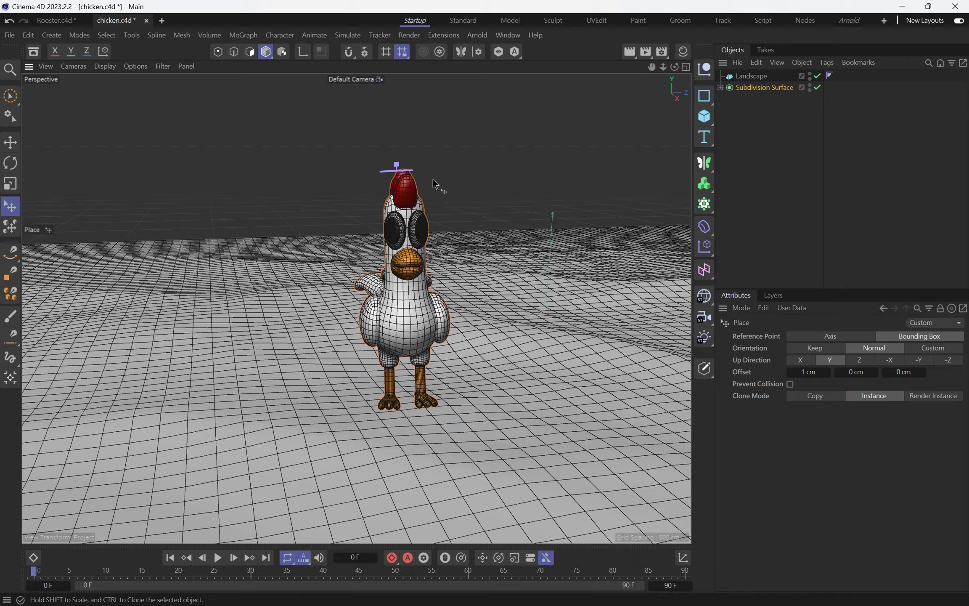
# - Place the chicken upright with Up Direction Y and a 1 cm X offset, and turn it about its vertical axis
pyautogui.moveTo(403, 173); pyautogui.dragTo(346, 176)
pyautogui.keyDown('alt'); pyautogui.moveTo(391, 257); pyautogui.dragTo(415, 327); pyautogui.keyUp('alt')
pyautogui.keyDown('alt'); pyautogui.moveTo(415, 327); pyautogui.dragTo(319, 275, button='right'); pyautogui.keyUp('alt')
pyautogui.keyDown('alt'); pyautogui.moveTo(319, 274); pyautogui.dragTo(429, 294); pyautogui.keyUp('alt')
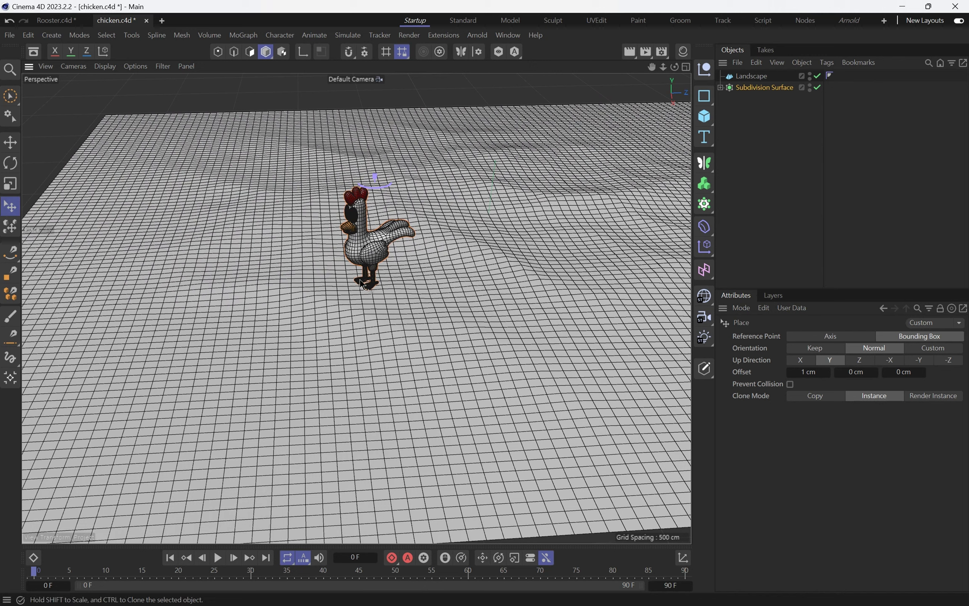
# - Clone the chicken into four instances spread around it on the landscape with the Place tool, turning them to different headings
pyautogui.moveTo(387, 260)
pyautogui.keyDown('ctrl'); pyautogui.mouseDown()
pyautogui.moveTo(492, 229)
pyautogui.moveTo(528, 242)
pyautogui.mouseUp(); pyautogui.keyUp('ctrl')
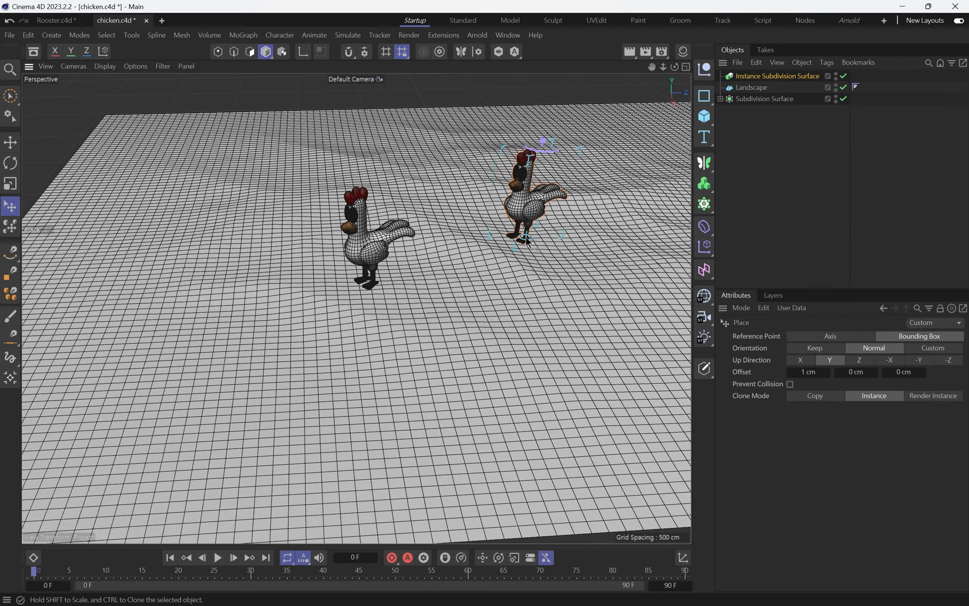
pyautogui.moveTo(543, 157)
pyautogui.mouseDown()
pyautogui.moveTo(581, 149)
pyautogui.moveTo(541, 240)
pyautogui.moveTo(264, 201)
pyautogui.mouseUp()
pyautogui.moveTo(254, 121); pyautogui.dragTo(183, 110)
pyautogui.keyDown('ctrl'); pyautogui.moveTo(254, 195); pyautogui.dragTo(568, 374); pyautogui.keyUp('ctrl')
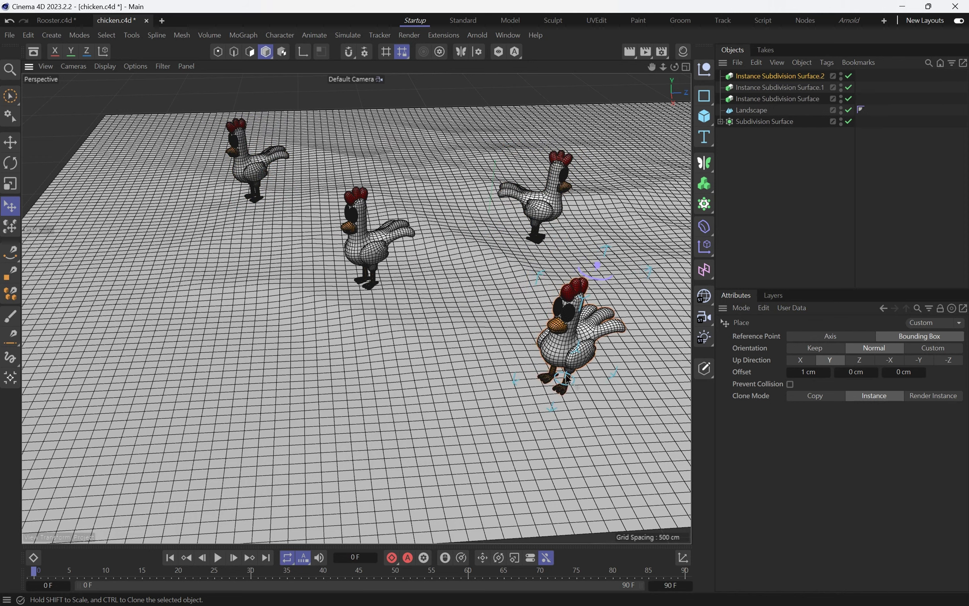
pyautogui.moveTo(600, 271); pyautogui.dragTo(638, 252)
pyautogui.moveTo(580, 332)
pyautogui.keyDown('ctrl'); pyautogui.mouseDown()
pyautogui.moveTo(485, 364)
pyautogui.moveTo(216, 370)
pyautogui.mouseUp(); pyautogui.keyUp('ctrl')
pyautogui.moveTo(199, 268)
pyautogui.mouseDown()
pyautogui.moveTo(157, 270)
pyautogui.moveTo(138, 260)
pyautogui.moveTo(185, 272)
pyautogui.mouseUp()
pyautogui.press('e')
# - Move the original Subdivision Surface to the top of the object list, above the instances and the Landscape
pyautogui.scroll(2, 396, 284)
pyautogui.keyDown('alt'); pyautogui.moveTo(399, 289); pyautogui.dragTo(343, 243); pyautogui.keyUp('alt')
pyautogui.moveTo(766, 135); pyautogui.dragTo(749, 124)
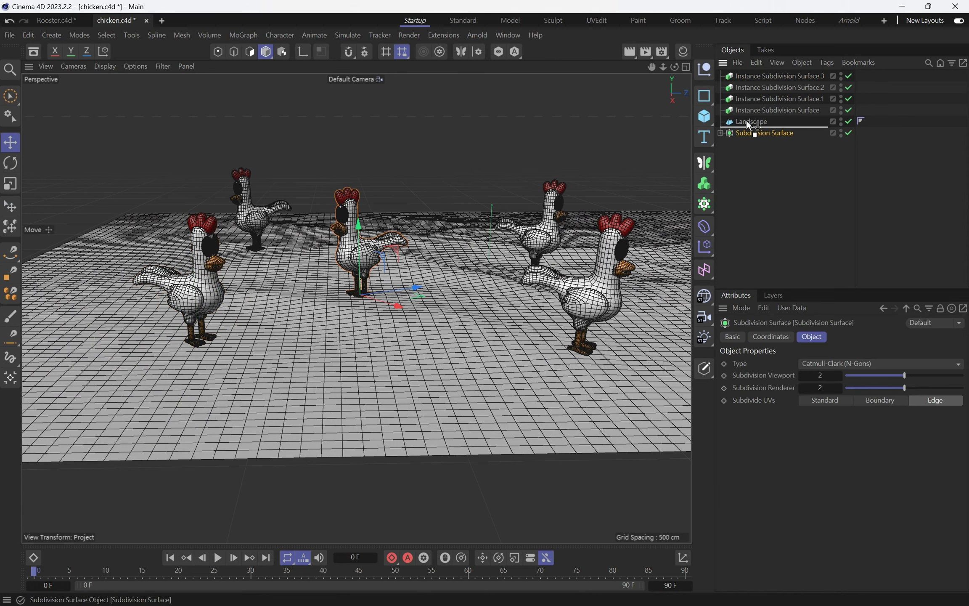
# - Select several chicken instances one by one and the original Subdivision Surface to check which chicken each one is
pyautogui.click(747, 87)
pyautogui.click(748, 98)
pyautogui.click(749, 110)
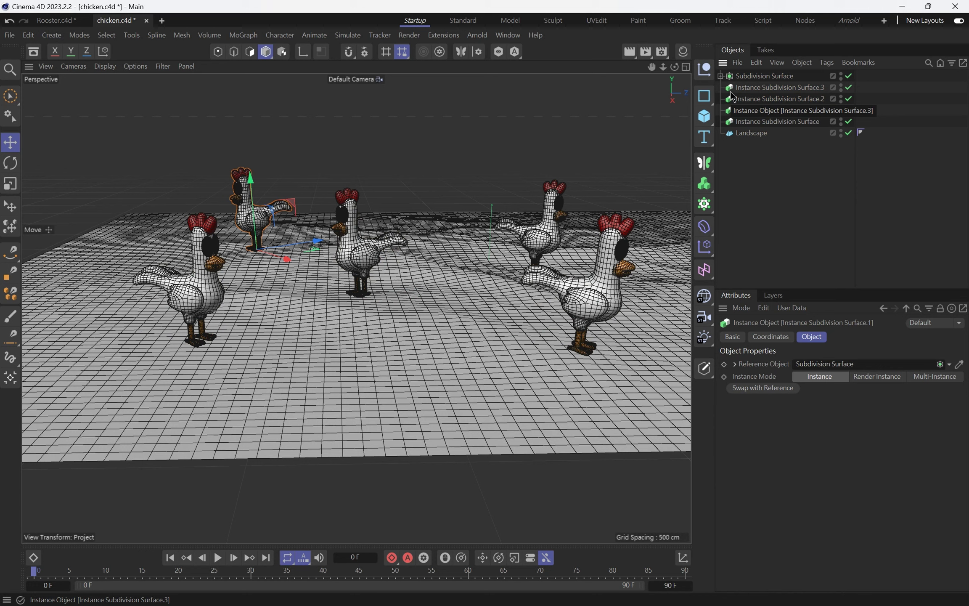
pyautogui.click(753, 87)
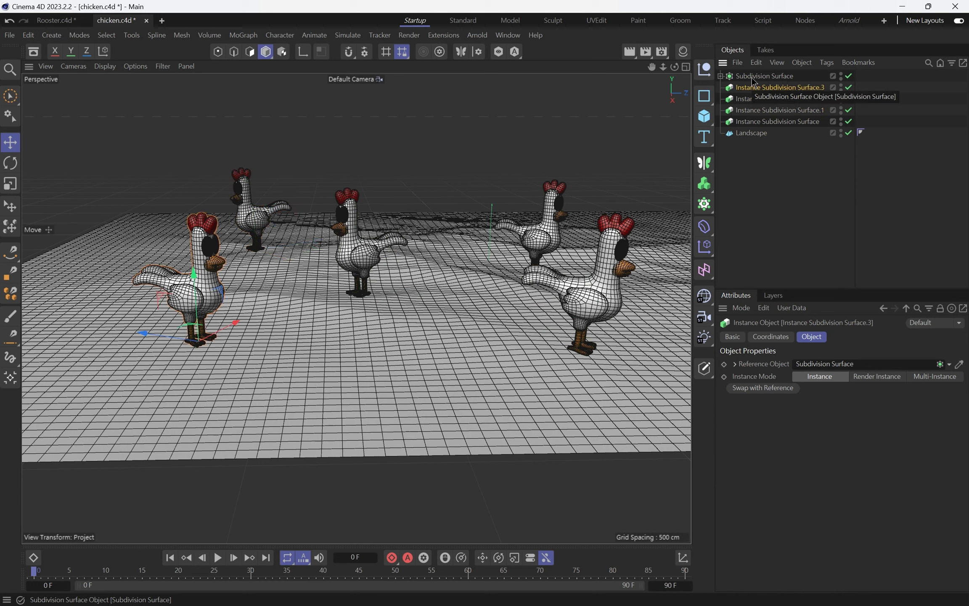
pyautogui.click(754, 78)
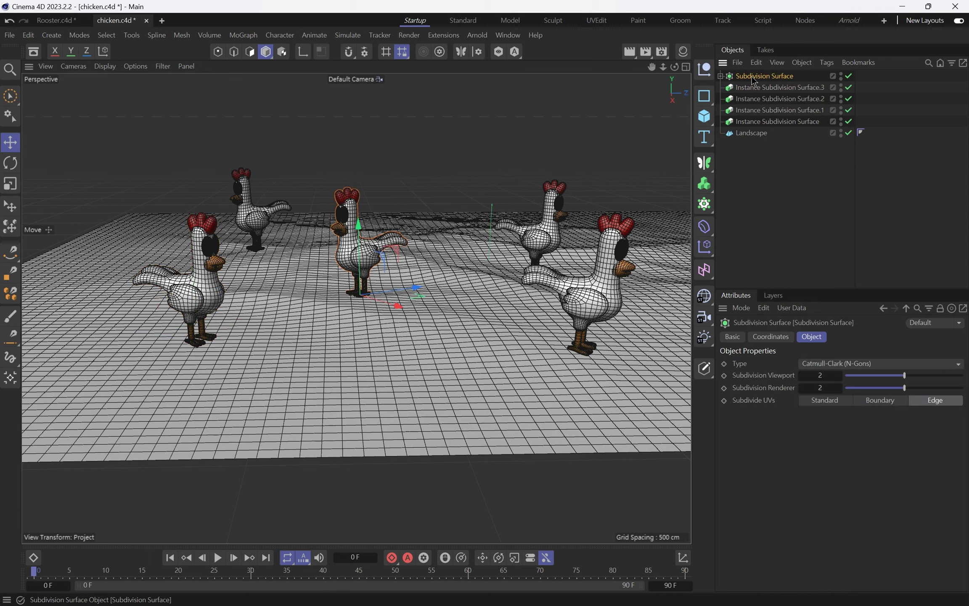
# - Try moving the original chicken, undo the move, and briefly try the Place tool on the first instance
pyautogui.moveTo(401, 296); pyautogui.dragTo(373, 286)
pyautogui.hotkey('ctrl', 'z')
pyautogui.click(545, 234)
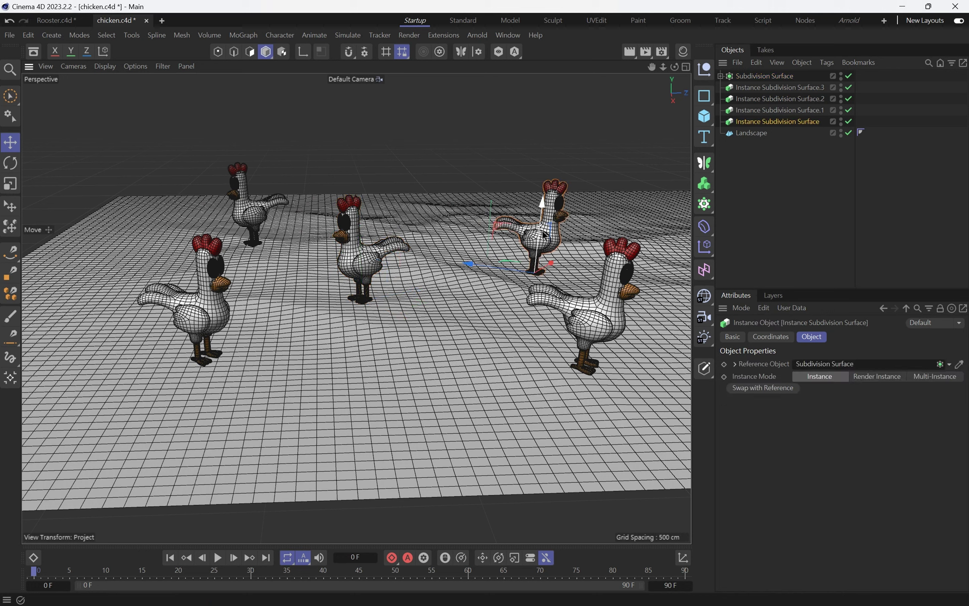
pyautogui.click(10, 206)
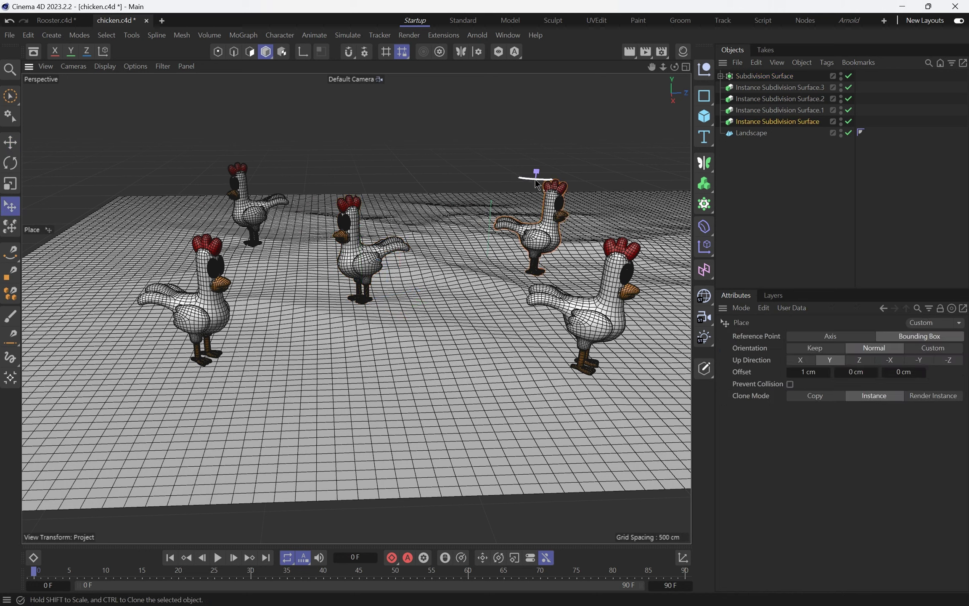
pyautogui.press('e')
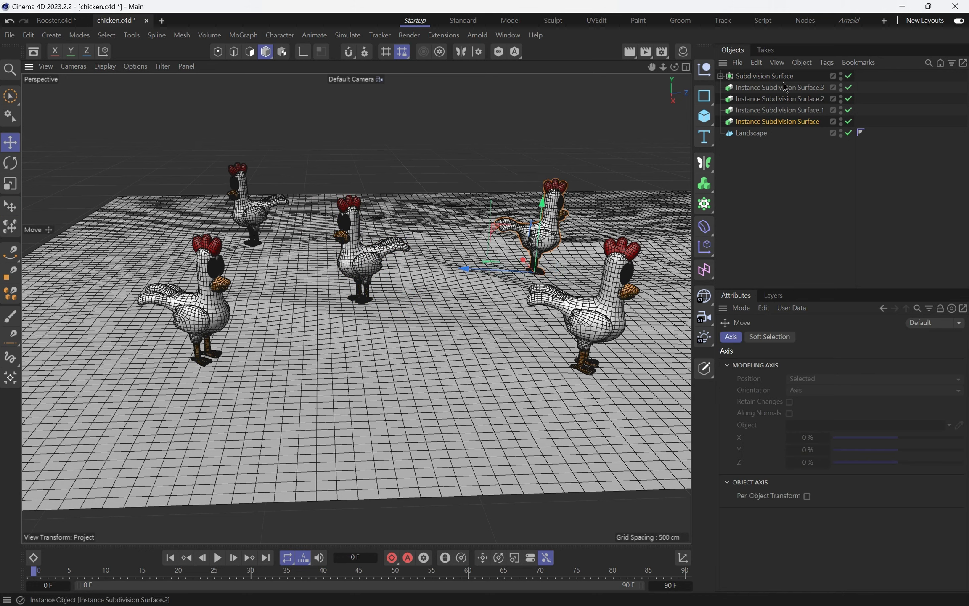
# - Change the perspective view's display to smooth shading without wireframe lines and deselect all chickens
pyautogui.click(766, 77)
pyautogui.moveTo(389, 276)
pyautogui.keyDown('alt'); pyautogui.mouseDown()
pyautogui.moveTo(386, 263)
pyautogui.moveTo(396, 284)
pyautogui.moveTo(270, 341)
pyautogui.moveTo(474, 246)
pyautogui.moveTo(300, 332)
pyautogui.moveTo(492, 225)
pyautogui.moveTo(433, 244)
pyautogui.moveTo(410, 322)
pyautogui.moveTo(414, 345)
pyautogui.moveTo(432, 321)
pyautogui.moveTo(382, 362)
pyautogui.moveTo(432, 388)
pyautogui.moveTo(392, 362)
pyautogui.moveTo(369, 281)
pyautogui.moveTo(374, 202)
pyautogui.moveTo(375, 317)
pyautogui.moveTo(308, 288)
pyautogui.moveTo(213, 292)
pyautogui.moveTo(319, 311)
pyautogui.moveTo(353, 296)
pyautogui.moveTo(357, 307)
pyautogui.moveTo(391, 303)
pyautogui.moveTo(376, 336)
pyautogui.mouseUp(); pyautogui.keyUp('alt')
pyautogui.press('t')
pyautogui.press('w')
pyautogui.click(105, 67)
pyautogui.click(117, 101)
pyautogui.press('e')
pyautogui.click(747, 91)
pyautogui.click(735, 222)
pyautogui.keyDown('alt'); pyautogui.moveTo(458, 307); pyautogui.dragTo(439, 271); pyautogui.keyUp('alt')
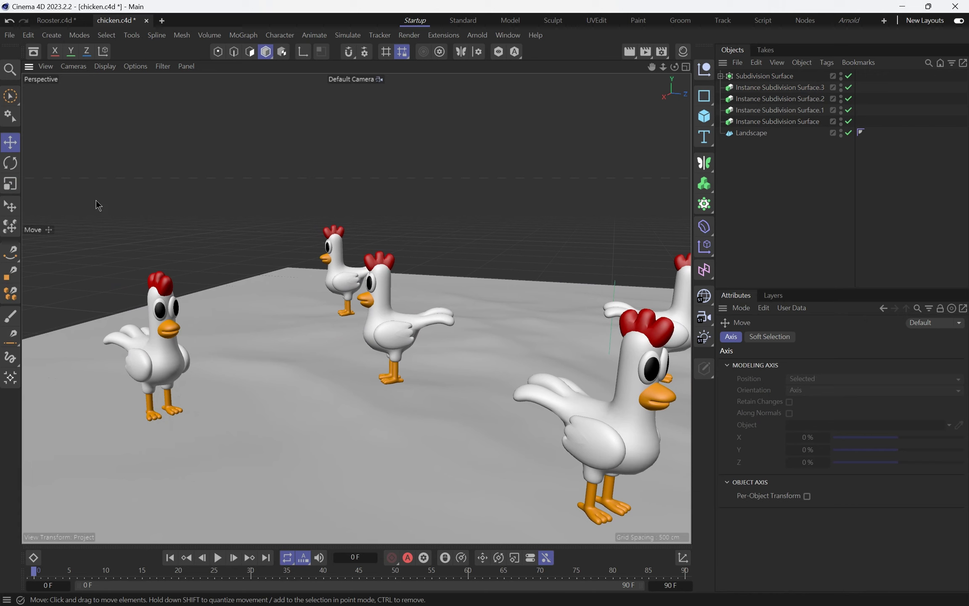
# - Select the original Subdivision Surface chicken and make the Move tool active
pyautogui.click(9, 210)
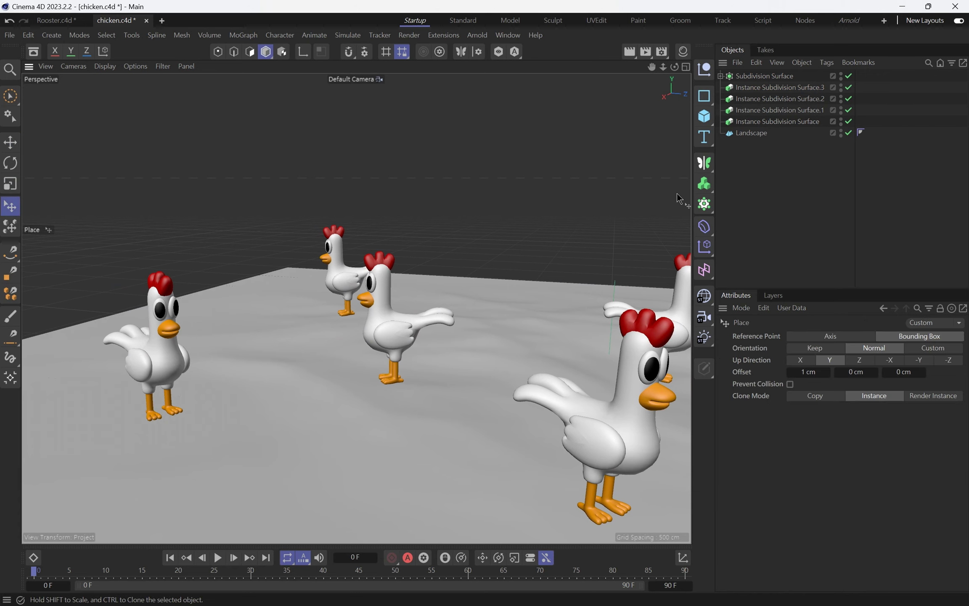
pyautogui.click(751, 76)
pyautogui.press('e')
pyautogui.keyDown('alt'); pyautogui.moveTo(391, 342); pyautogui.dragTo(479, 339); pyautogui.keyUp('alt')
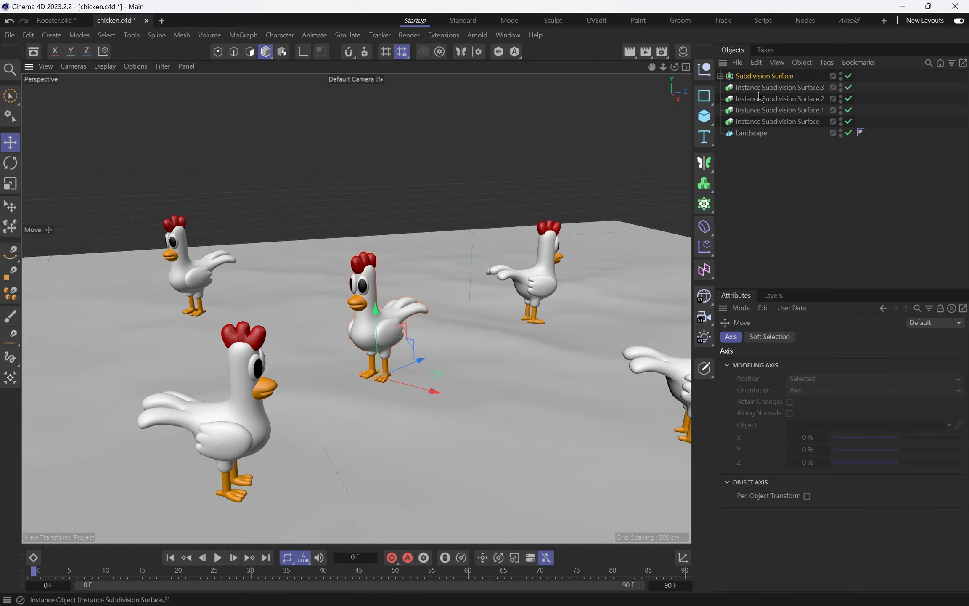
# - Create an Instance of the original chicken and stand it on the Landscape behind the foreground chicken using the Place tool
pyautogui.click(710, 167)
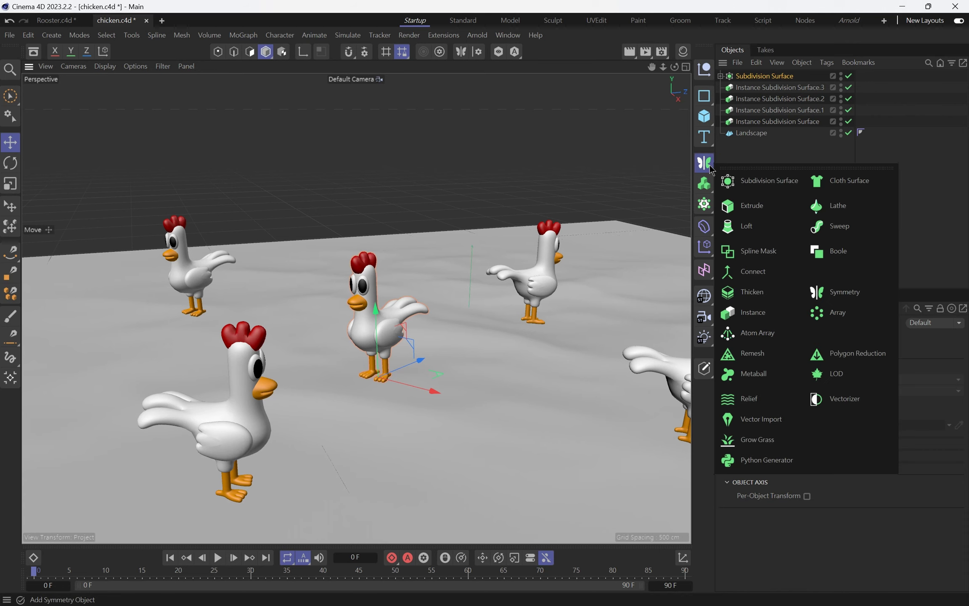
pyautogui.click(752, 317)
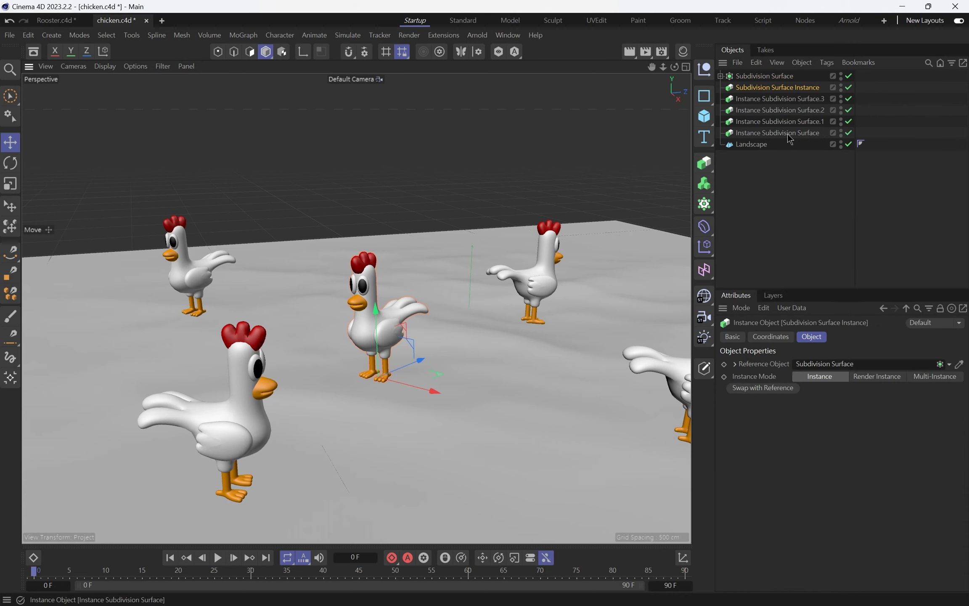
pyautogui.moveTo(437, 376); pyautogui.dragTo(171, 251)
pyautogui.click(10, 207)
pyautogui.moveTo(143, 392); pyautogui.dragTo(146, 419)
pyautogui.press('e')
pyautogui.keyDown('alt'); pyautogui.moveTo(273, 359); pyautogui.dragTo(198, 357); pyautogui.keyUp('alt')
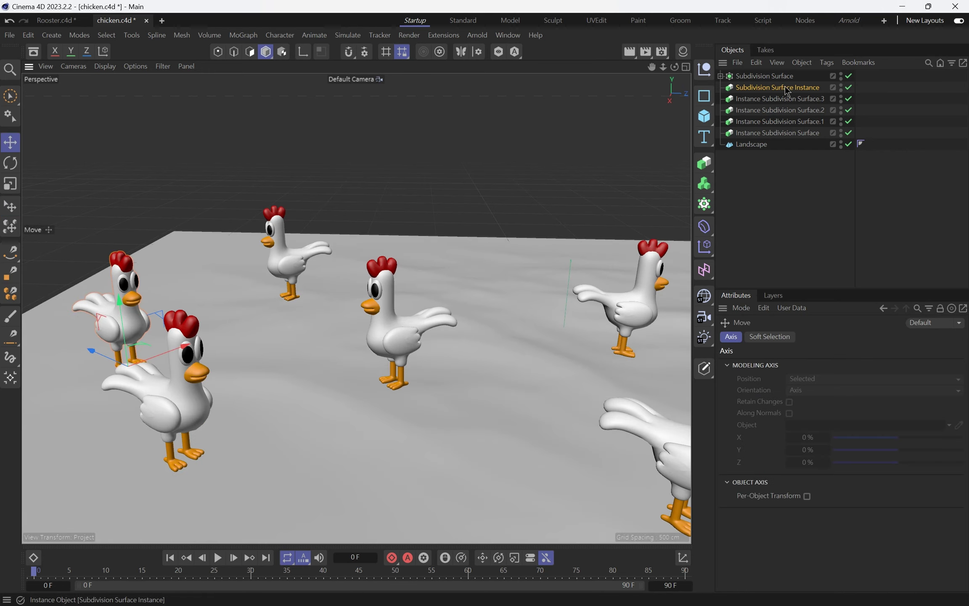
# - Duplicate the original Subdivision Surface chicken as a full copy beside it and inspect the hierarchies of both
pyautogui.click(776, 76)
pyautogui.keyDown('alt'); pyautogui.moveTo(424, 274); pyautogui.dragTo(358, 381); pyautogui.keyUp('alt')
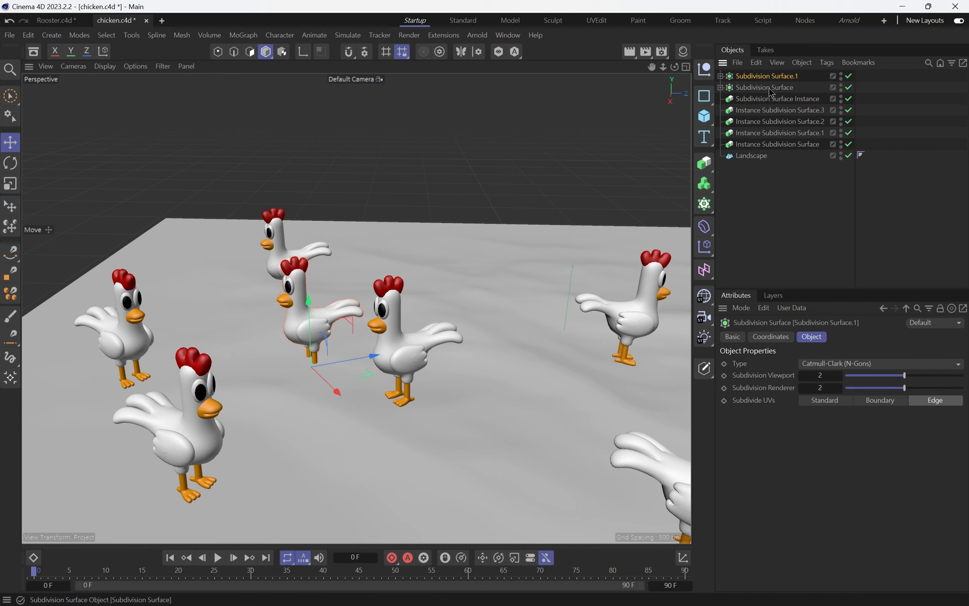
pyautogui.click(720, 78)
pyautogui.click(720, 77)
pyautogui.click(720, 88)
pyautogui.click(720, 88)
# - Try scaling the duplicated chicken and undo the scaling
pyautogui.keyDown('alt'); pyautogui.moveTo(365, 350); pyautogui.dragTo(439, 241); pyautogui.keyUp('alt')
pyautogui.click(13, 209)
pyautogui.press('r')
pyautogui.press('t')
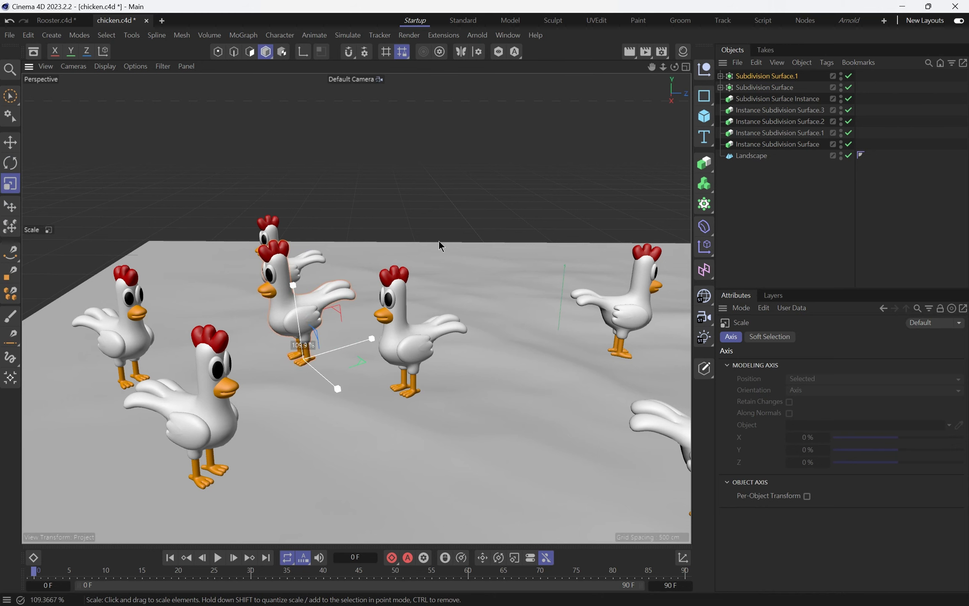
pyautogui.hotkey('ctrl', 'z')
pyautogui.scroll(3, 417, 319)
# - Try raising the original chicken's red comb above its head to test the instances, and undo the move
pyautogui.click(408, 254)
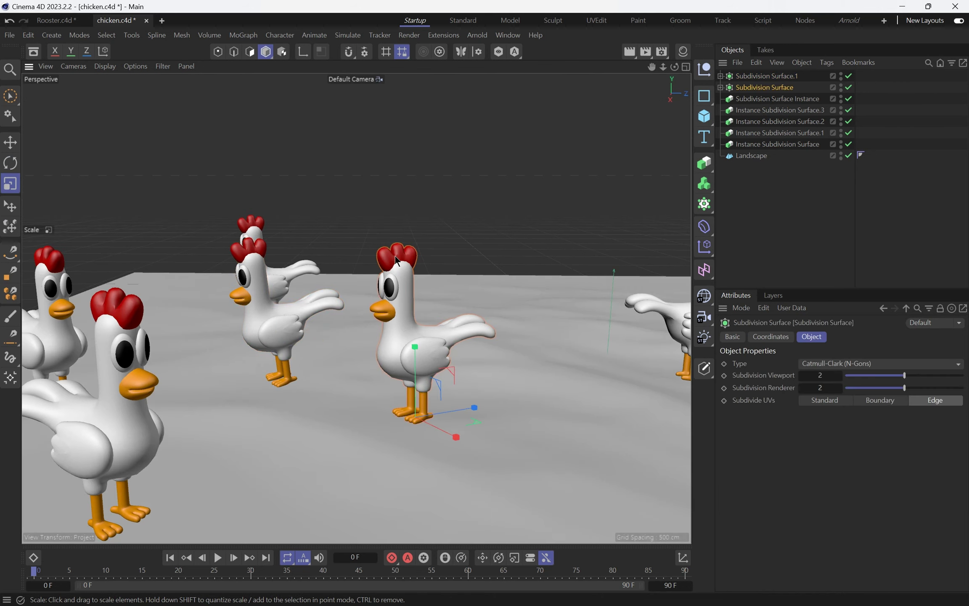
pyautogui.scroll(3, 400, 253)
pyautogui.click(400, 254)
pyautogui.scroll(-2, 400, 255)
pyautogui.press('e')
pyautogui.moveTo(401, 213); pyautogui.dragTo(403, 176)
pyautogui.scroll(-4, 364, 293)
pyautogui.keyDown('alt'); pyautogui.moveTo(364, 293); pyautogui.dragTo(364, 247); pyautogui.keyUp('alt')
pyautogui.moveTo(477, 170)
pyautogui.mouseDown()
pyautogui.moveTo(479, 193)
pyautogui.moveTo(478, 168)
pyautogui.mouseUp()
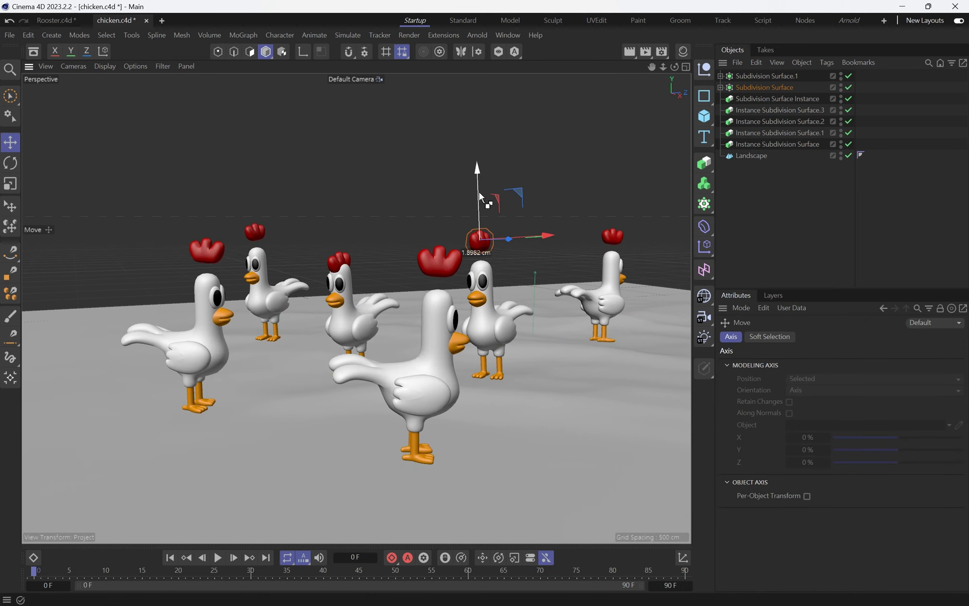
pyautogui.hotkey('ctrl', 'z')
pyautogui.hotkey('ctrl', 'z')
# - Rotate the original chicken's wings and move them outward so they stand away from the body
pyautogui.click(508, 335)
pyautogui.press('r')
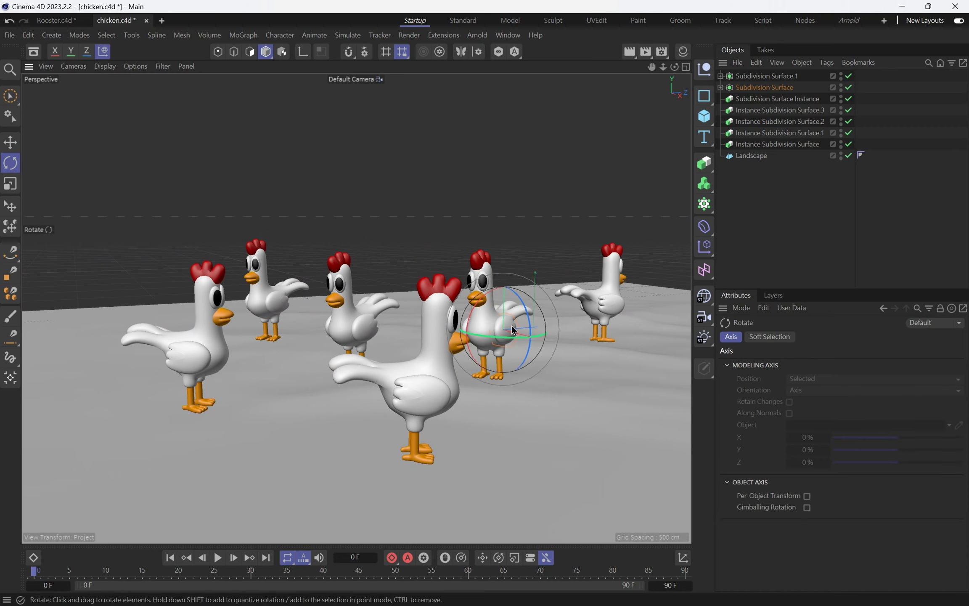
pyautogui.moveTo(454, 315); pyautogui.dragTo(444, 313)
pyautogui.scroll(3, 528, 321)
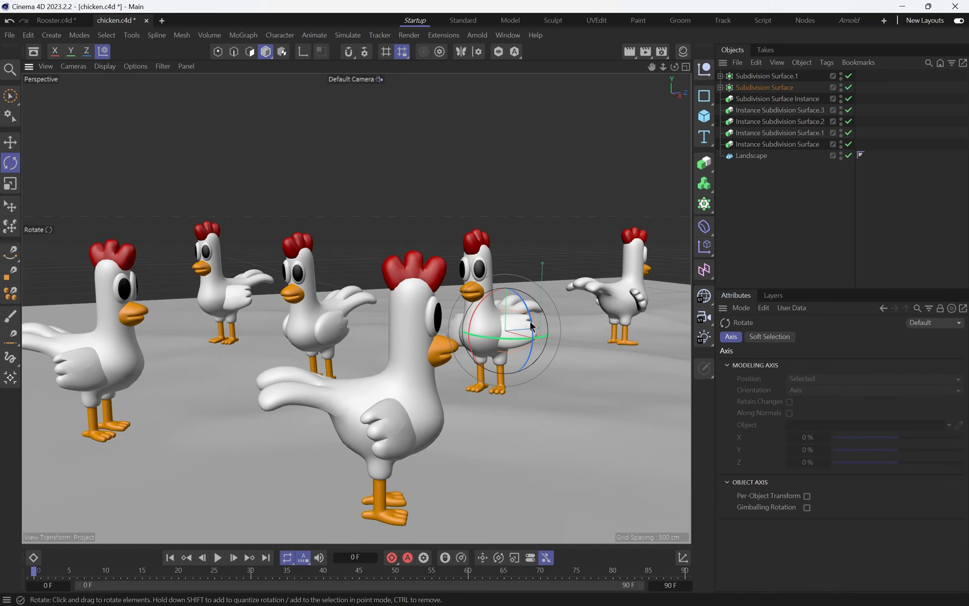
pyautogui.keyDown('alt'); pyautogui.moveTo(529, 320); pyautogui.dragTo(542, 375); pyautogui.keyUp('alt')
pyautogui.press('e')
pyautogui.moveTo(529, 334); pyautogui.dragTo(546, 328)
pyautogui.keyDown('alt'); pyautogui.moveTo(547, 329); pyautogui.dragTo(600, 293); pyautogui.keyUp('alt')
pyautogui.press('w')
pyautogui.press('w')
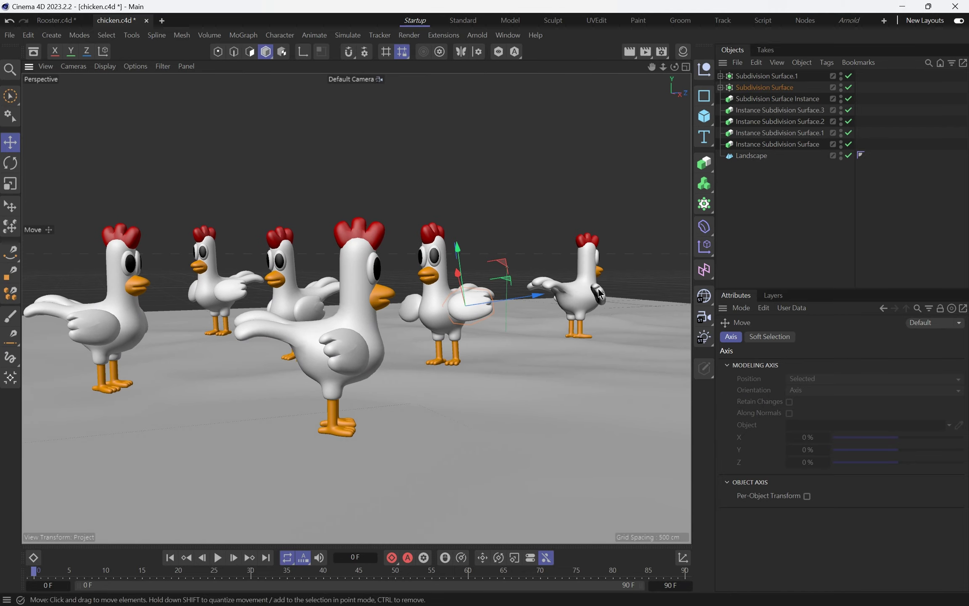
# - Add a Sky object to the scene and show the Material Manager
pyautogui.click(704, 295)
pyautogui.keyDown('alt'); pyautogui.moveTo(526, 276); pyautogui.dragTo(411, 298); pyautogui.keyUp('alt')
pyautogui.keyDown('alt'); pyautogui.moveTo(411, 295); pyautogui.dragTo(410, 317, button='middle'); pyautogui.keyUp('alt')
pyautogui.click(683, 52)
# - Create a bright cyan material with hue about 188° and saturation and value 100%, and apply it to the Sky
pyautogui.doubleClick(612, 195)
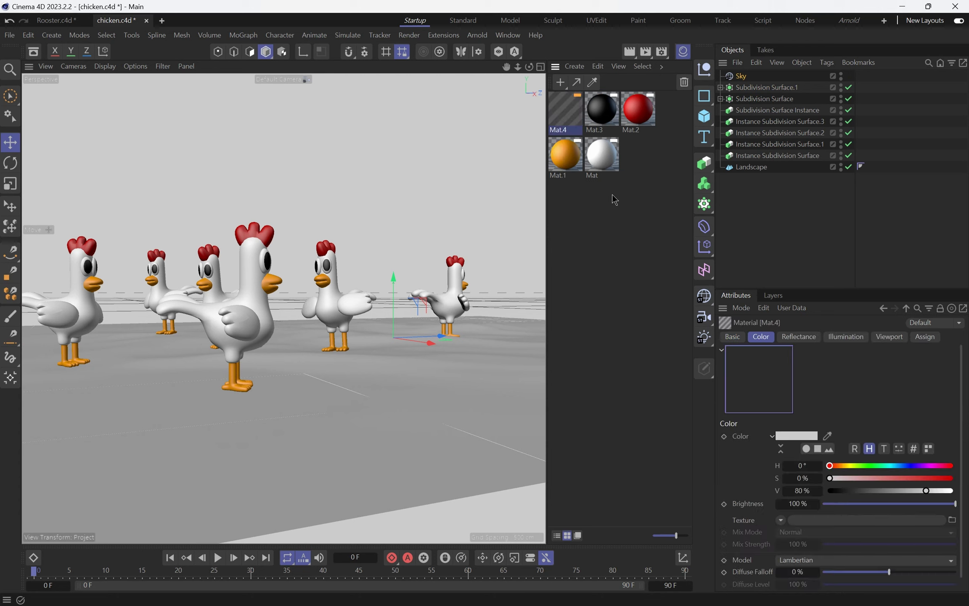
pyautogui.doubleClick(565, 112)
pyautogui.click(831, 180)
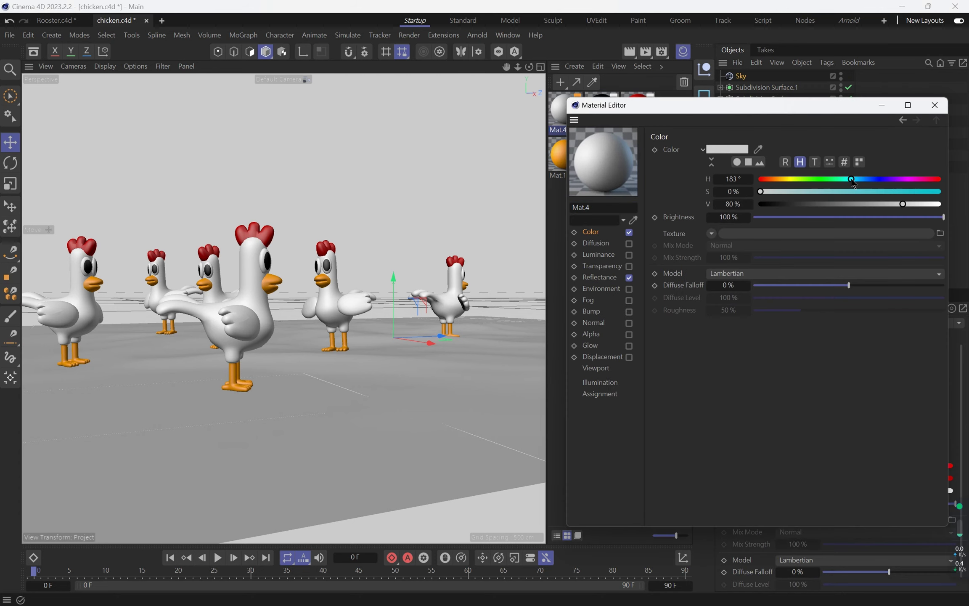
pyautogui.moveTo(910, 192); pyautogui.dragTo(949, 173)
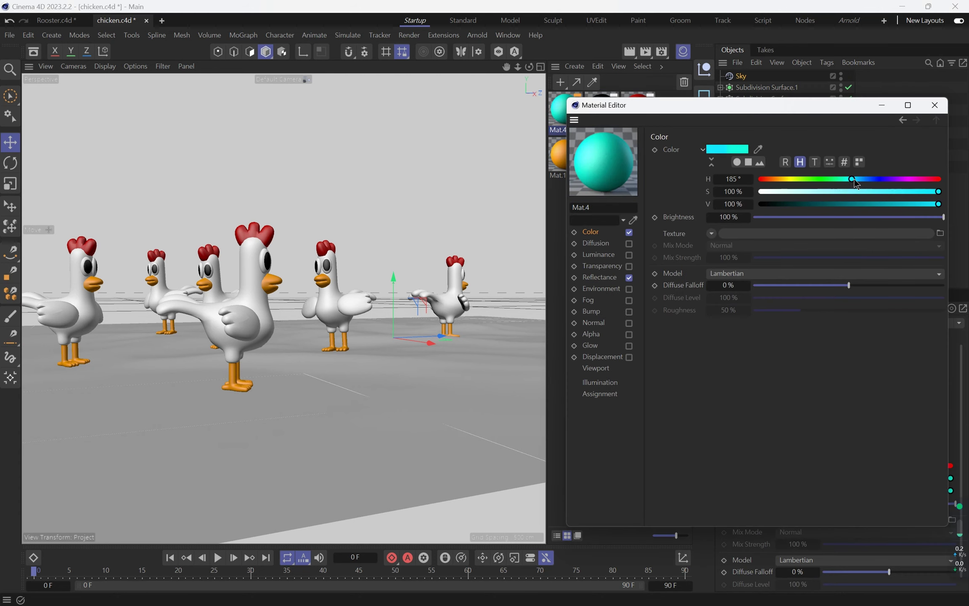
pyautogui.click(934, 105)
pyautogui.moveTo(708, 87); pyautogui.dragTo(742, 76)
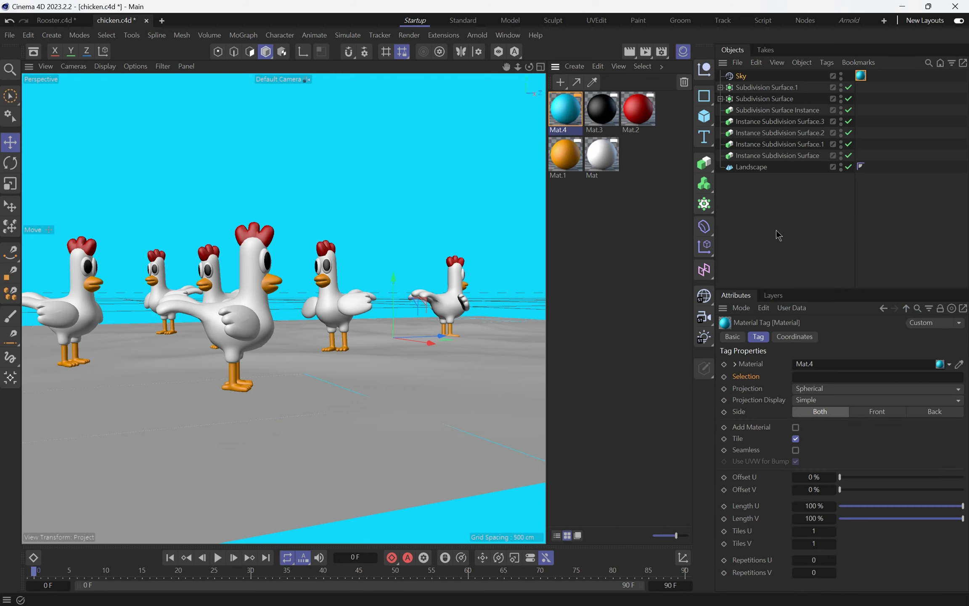
pyautogui.click(782, 242)
# - Create a green material with hue 122°, saturation 96% and value 80%, and apply it to the Landscape
pyautogui.keyDown('alt'); pyautogui.moveTo(400, 361); pyautogui.dragTo(394, 392, button='middle'); pyautogui.keyUp('alt')
pyautogui.scroll(2, 394, 391)
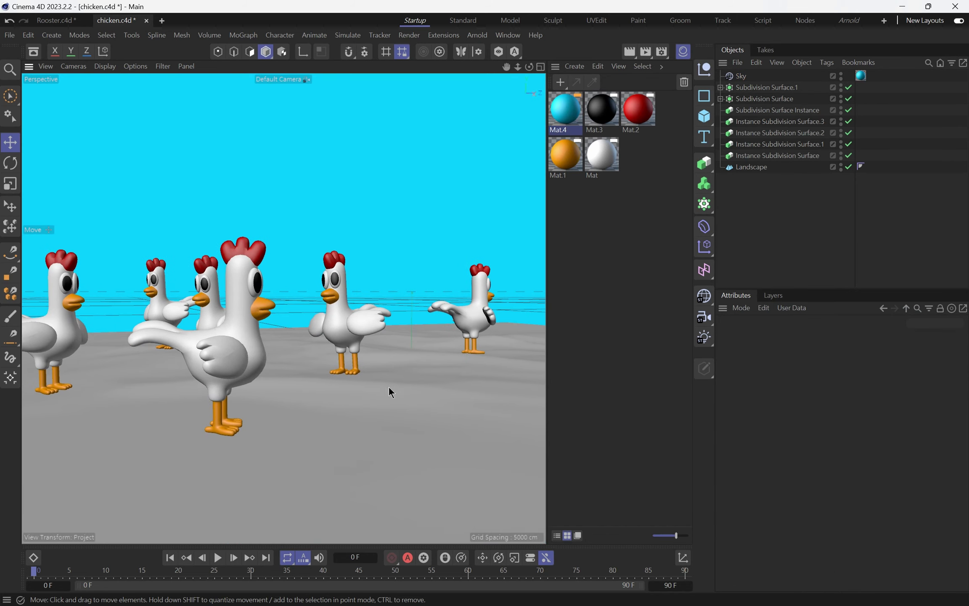
pyautogui.doubleClick(607, 229)
pyautogui.doubleClick(571, 121)
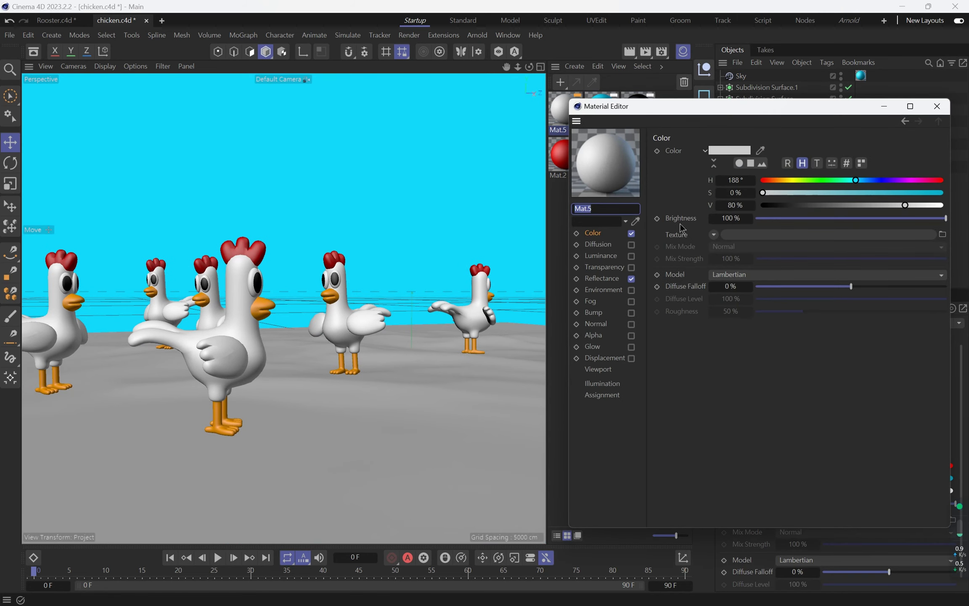
pyautogui.moveTo(913, 201); pyautogui.dragTo(937, 194)
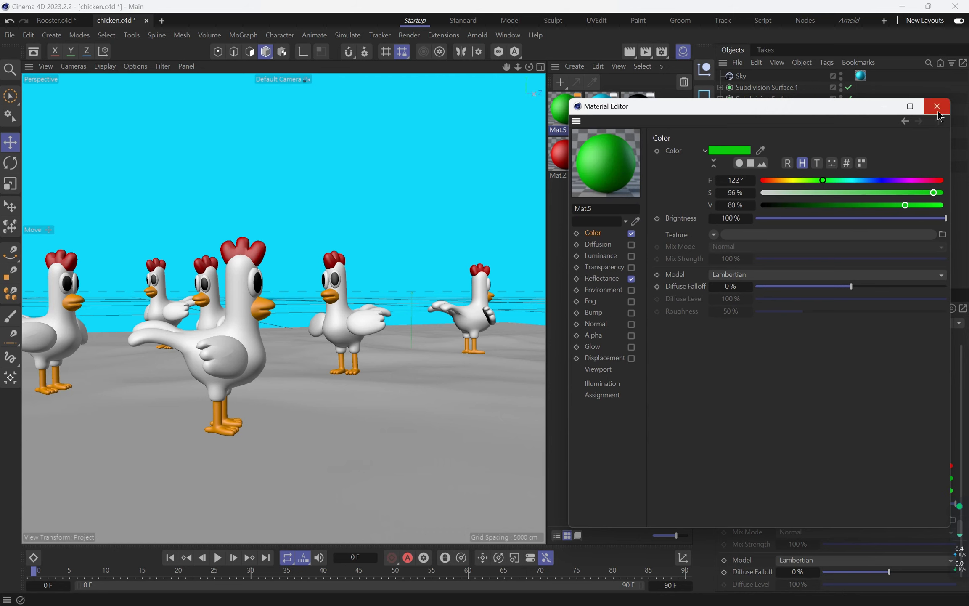
pyautogui.click(937, 106)
pyautogui.moveTo(702, 171); pyautogui.dragTo(754, 167)
pyautogui.click(664, 281)
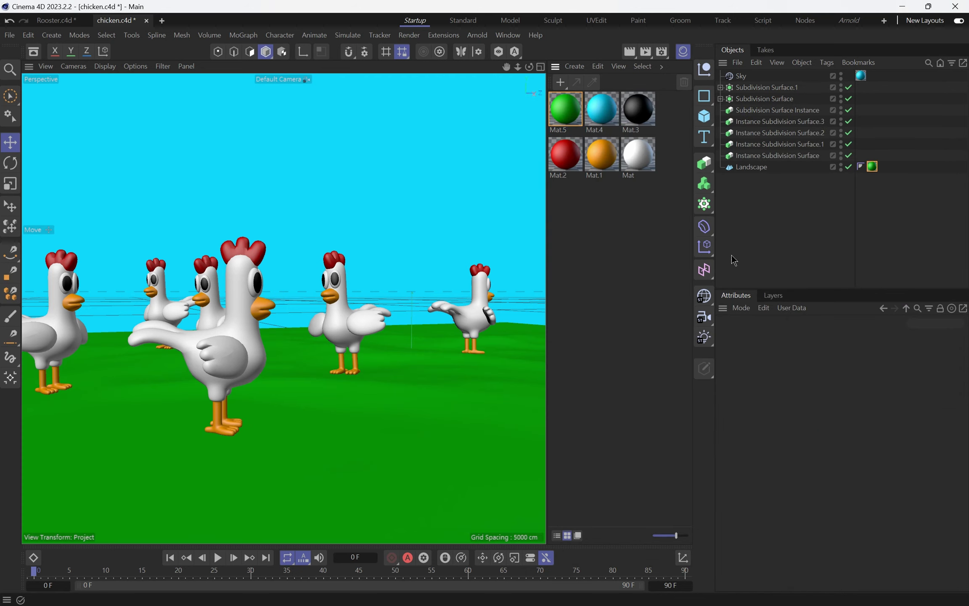
# - Lighten the sky material Mat.4 by setting its saturation to 29%, and hide the Material Manager
pyautogui.scroll(5, 289, 362)
pyautogui.scroll(-3, 311, 363)
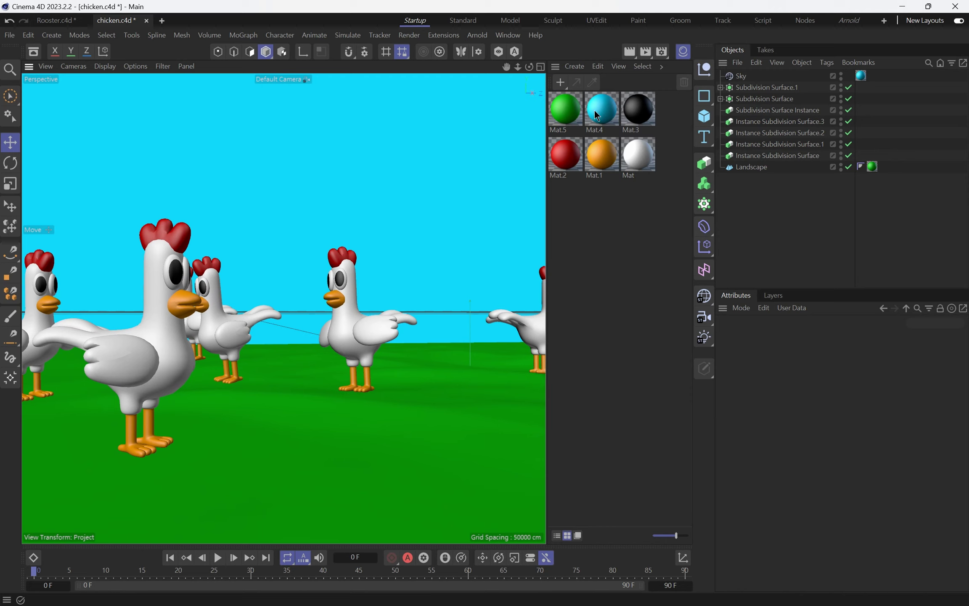
pyautogui.doubleClick(594, 111)
pyautogui.moveTo(853, 189); pyautogui.dragTo(830, 187)
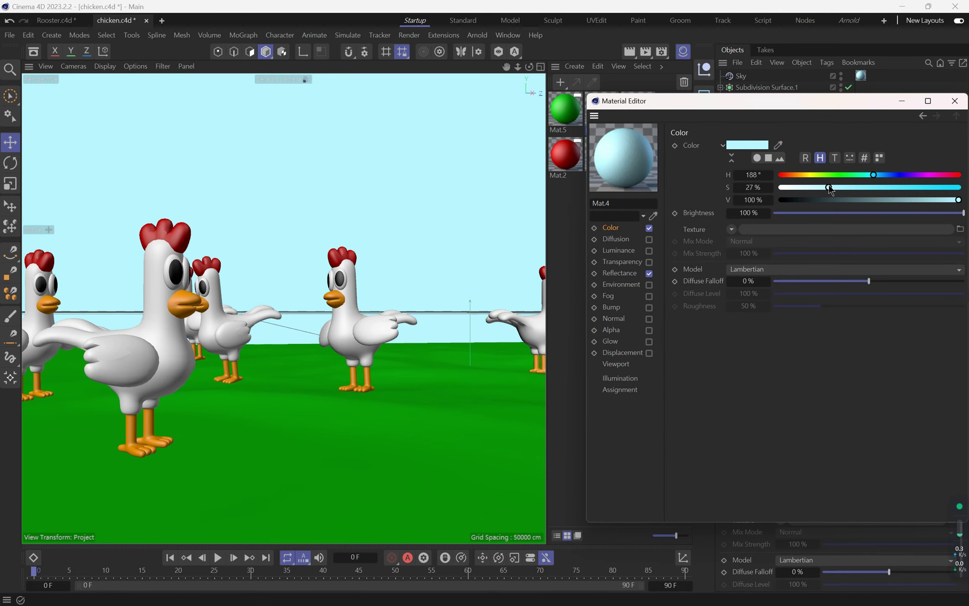
pyautogui.click(955, 101)
pyautogui.scroll(-2, 306, 335)
pyautogui.keyDown('alt'); pyautogui.moveTo(302, 329); pyautogui.dragTo(337, 331); pyautogui.keyUp('alt')
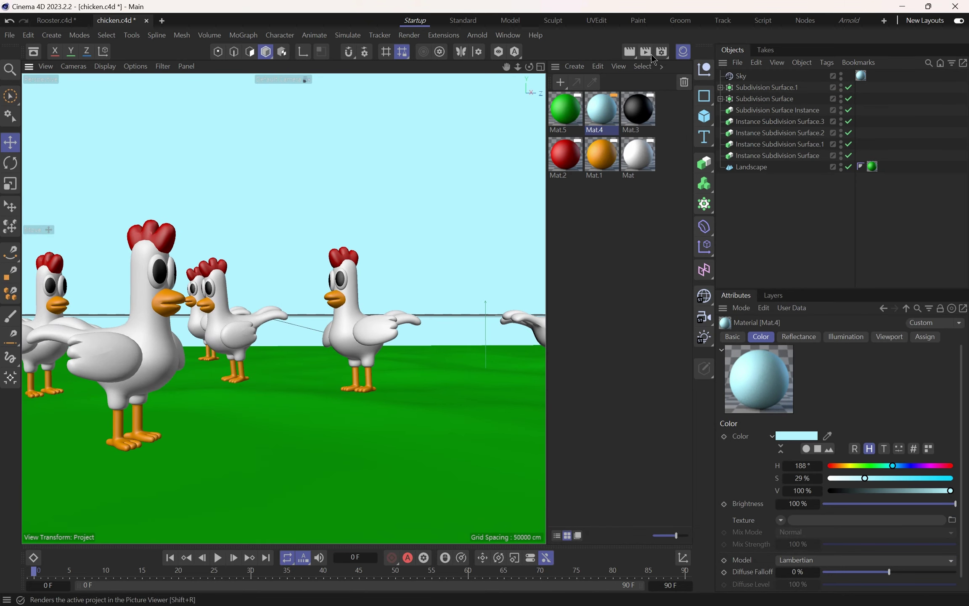
pyautogui.click(683, 51)
# - Select the wing Cube under Symmetry in the original Subdivision Surface chicken
pyautogui.keyDown('alt'); pyautogui.moveTo(490, 330); pyautogui.dragTo(386, 329); pyautogui.keyUp('alt')
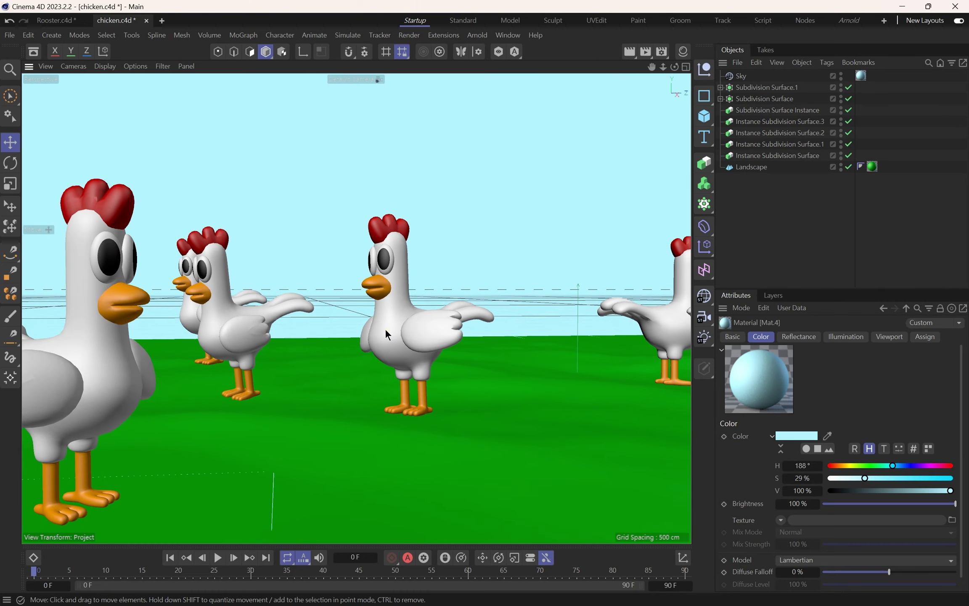
pyautogui.keyDown('alt'); pyautogui.moveTo(389, 329); pyautogui.dragTo(435, 337); pyautogui.keyUp('alt')
pyautogui.keyDown('alt'); pyautogui.moveTo(447, 332); pyautogui.dragTo(482, 322, button='right'); pyautogui.keyUp('alt')
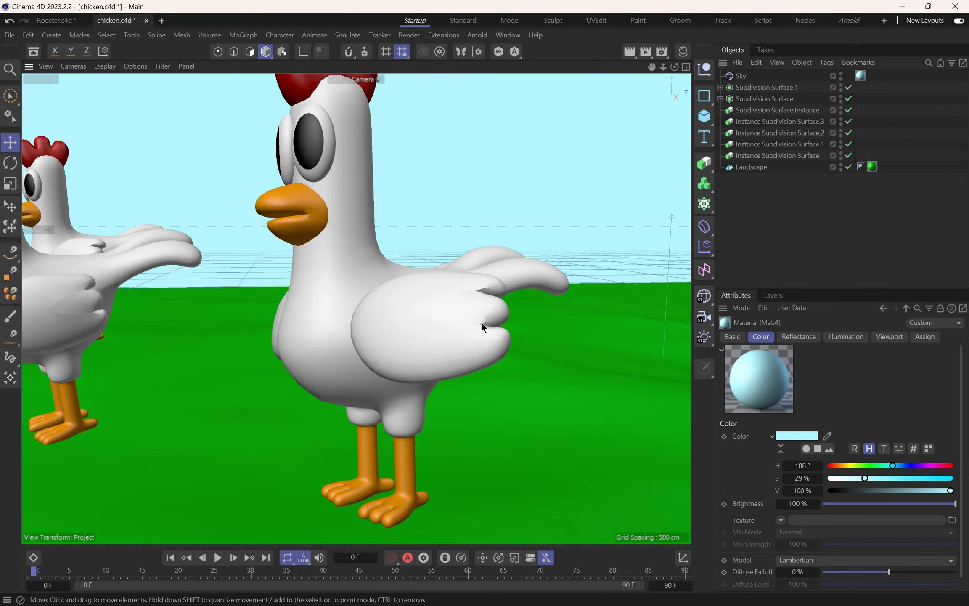
pyautogui.scroll(5, 505, 315)
pyautogui.click(497, 290)
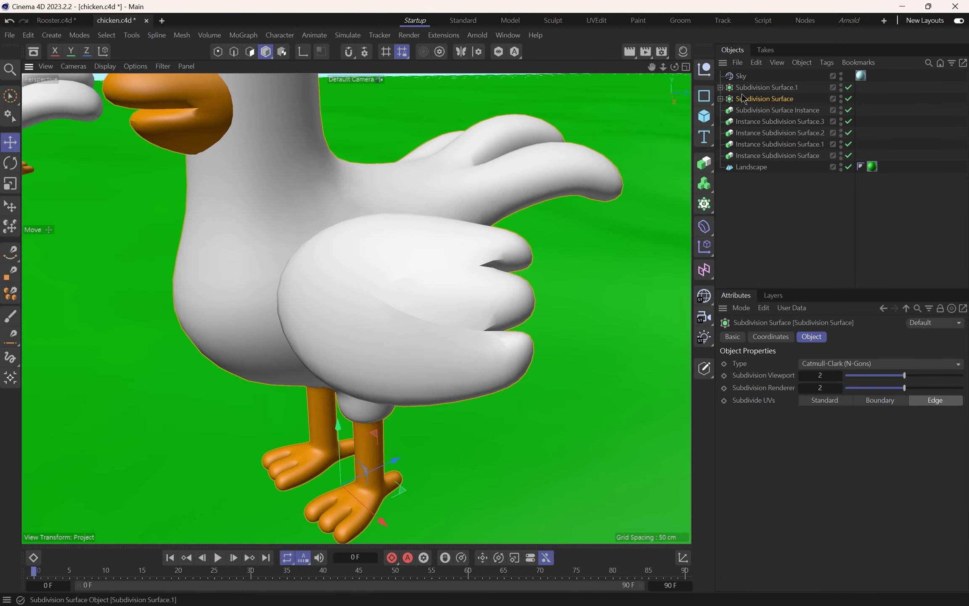
pyautogui.click(721, 98)
pyautogui.click(764, 178)
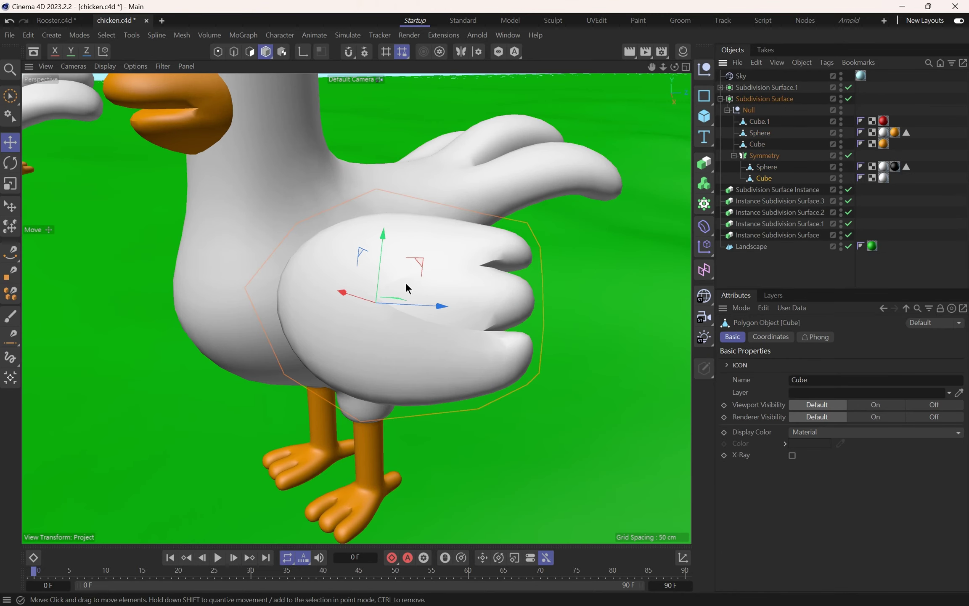
# - Disable the chicken's Subdivision Surface and Symmetry, and set the display to Gouraud Shading (Lines)
pyautogui.keyDown('alt'); pyautogui.moveTo(419, 281); pyautogui.dragTo(400, 234); pyautogui.keyUp('alt')
pyautogui.scroll(2, 427, 283)
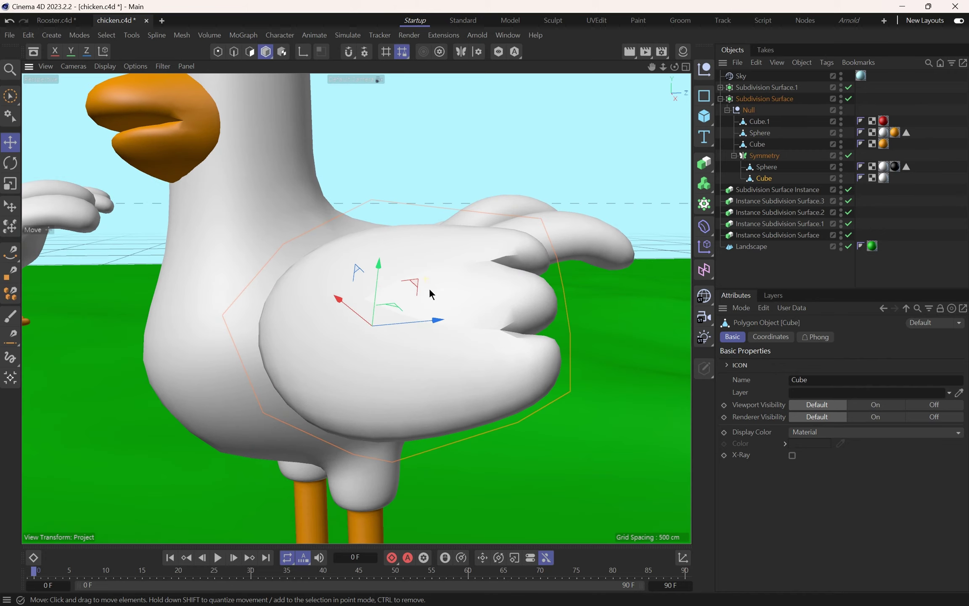
pyautogui.click(849, 99)
pyautogui.keyDown('alt'); pyautogui.moveTo(400, 299); pyautogui.dragTo(391, 325); pyautogui.keyUp('alt')
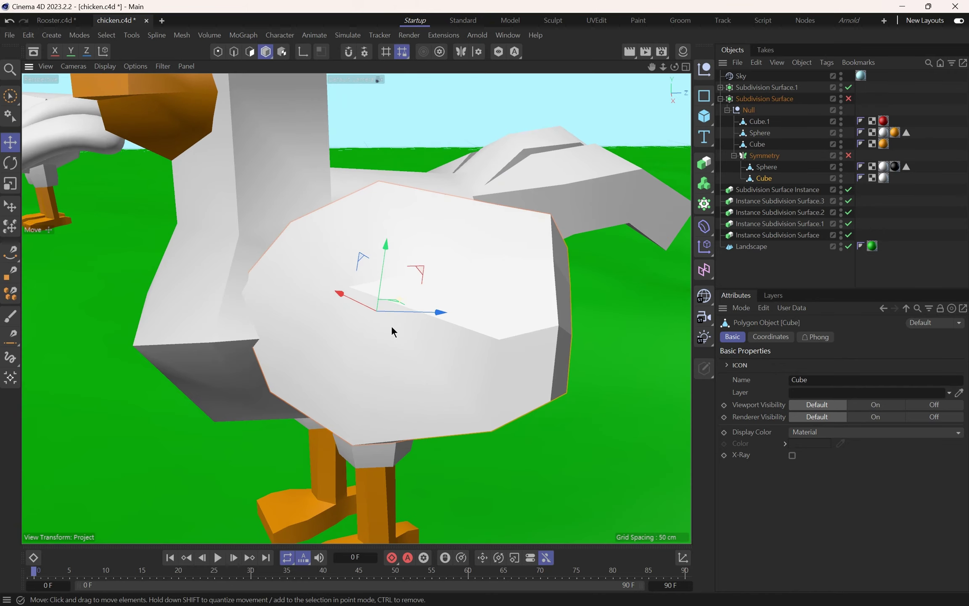
pyautogui.click(104, 66)
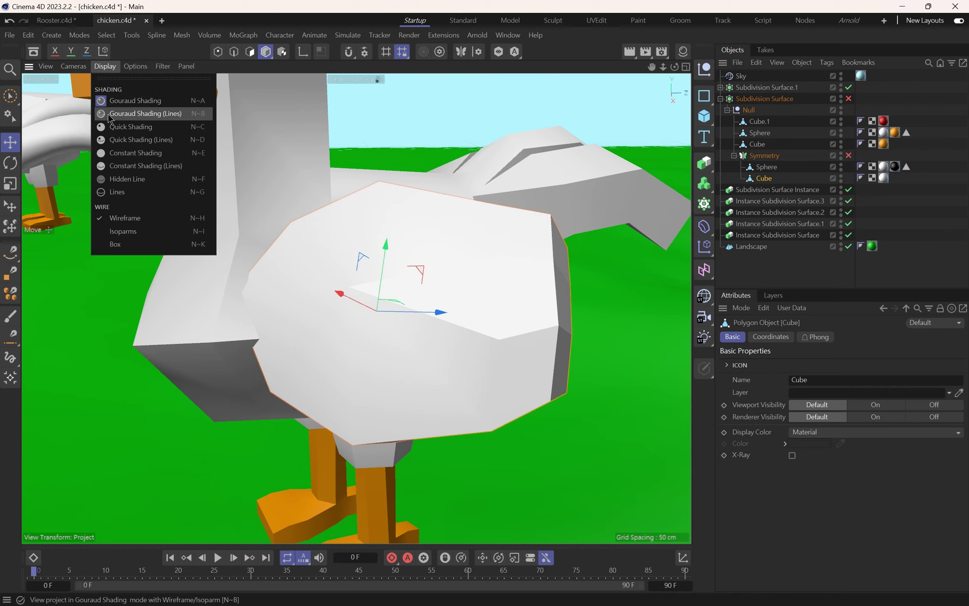
pyautogui.click(135, 96)
pyautogui.keyDown('alt'); pyautogui.moveTo(285, 272); pyautogui.dragTo(388, 316); pyautogui.keyUp('alt')
# - Add a vertical edge loop around the front part of the wing with Loop/Path Cut
pyautogui.rightClick(425, 309)
pyautogui.click(446, 421)
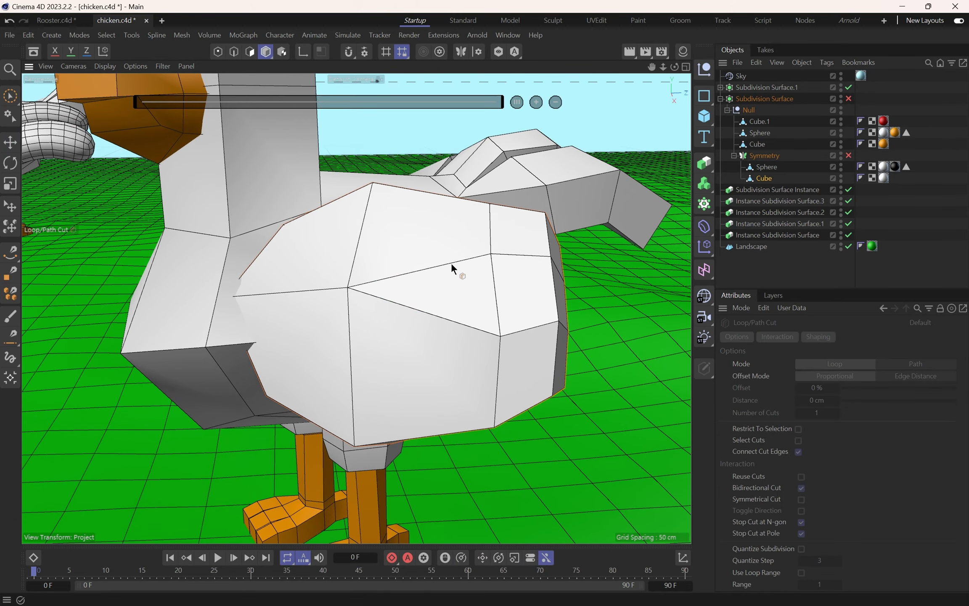
pyautogui.click(764, 179)
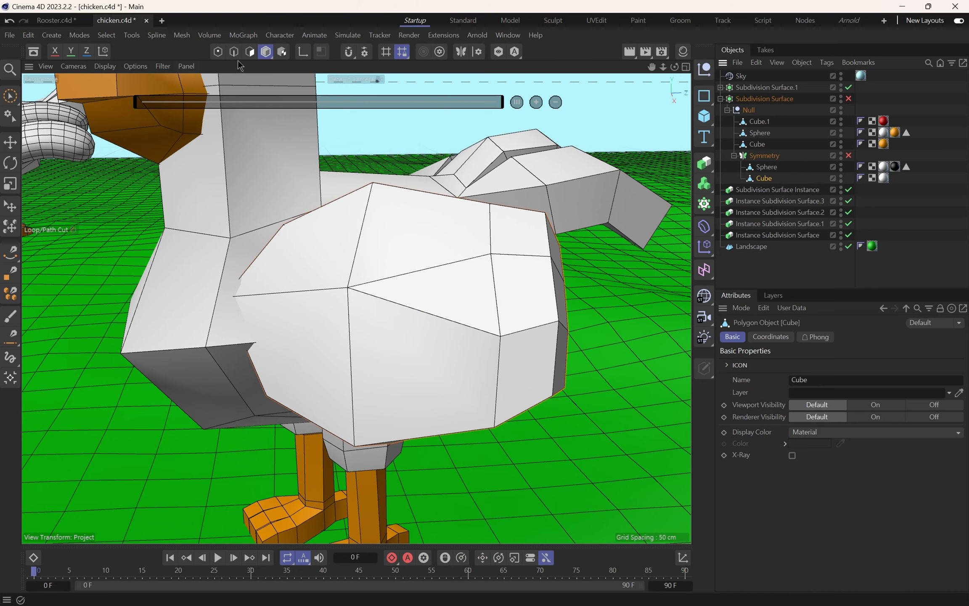
pyautogui.click(249, 52)
pyautogui.keyDown('alt'); pyautogui.moveTo(400, 242); pyautogui.dragTo(330, 271); pyautogui.keyUp('alt')
pyautogui.keyDown('alt'); pyautogui.moveTo(477, 255); pyautogui.dragTo(505, 283); pyautogui.keyUp('alt')
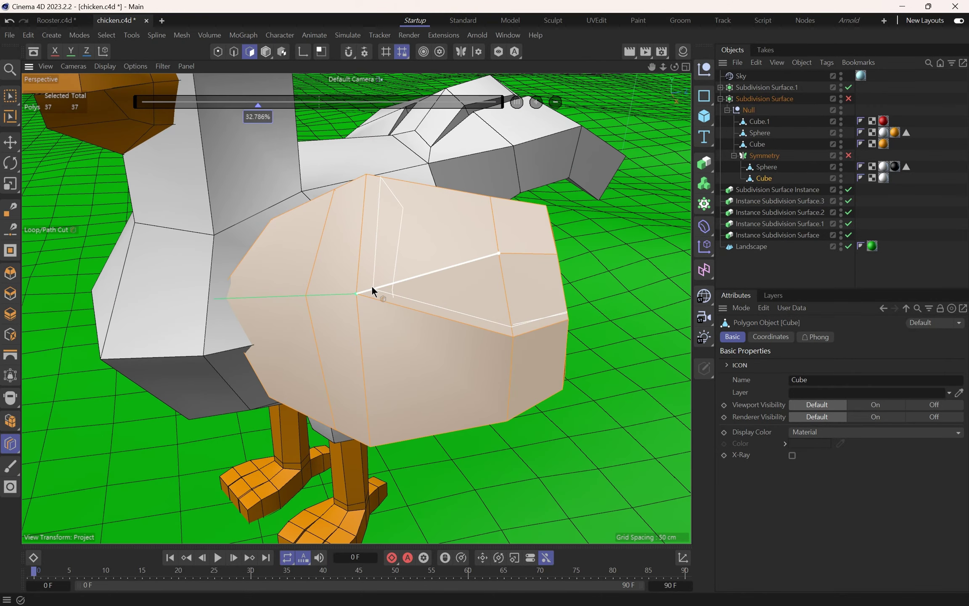
# - Move the central point on the wing's outer side back toward the feather tips
pyautogui.press('Return')
pyautogui.press('e')
pyautogui.click(355, 294)
pyautogui.moveTo(354, 293); pyautogui.dragTo(485, 277)
pyautogui.press('w')
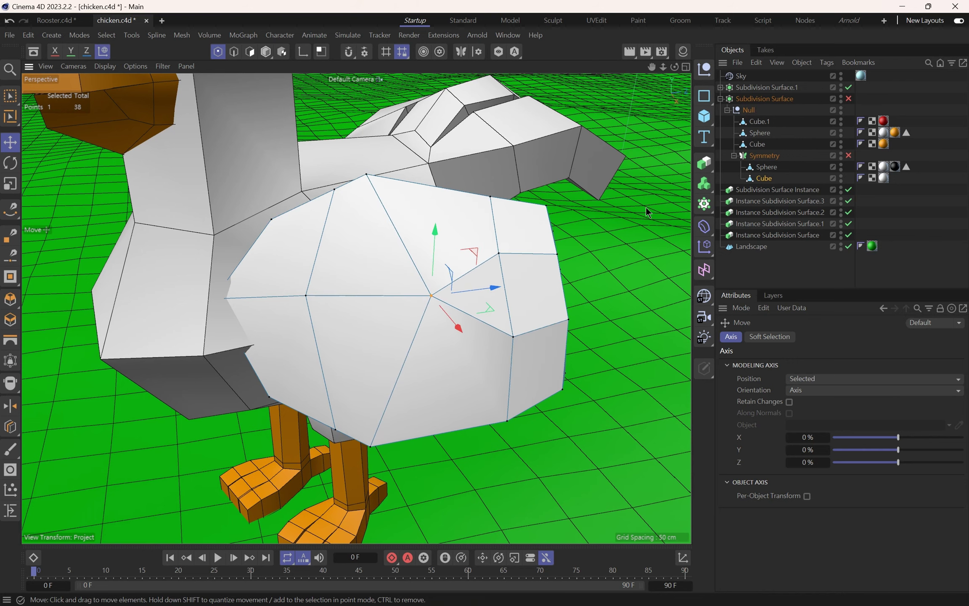
# - Re-enable the chicken's Subdivision Surface, leave point editing and set the display to Gouraud Shading without lines
pyautogui.click(849, 99)
pyautogui.press('Return')
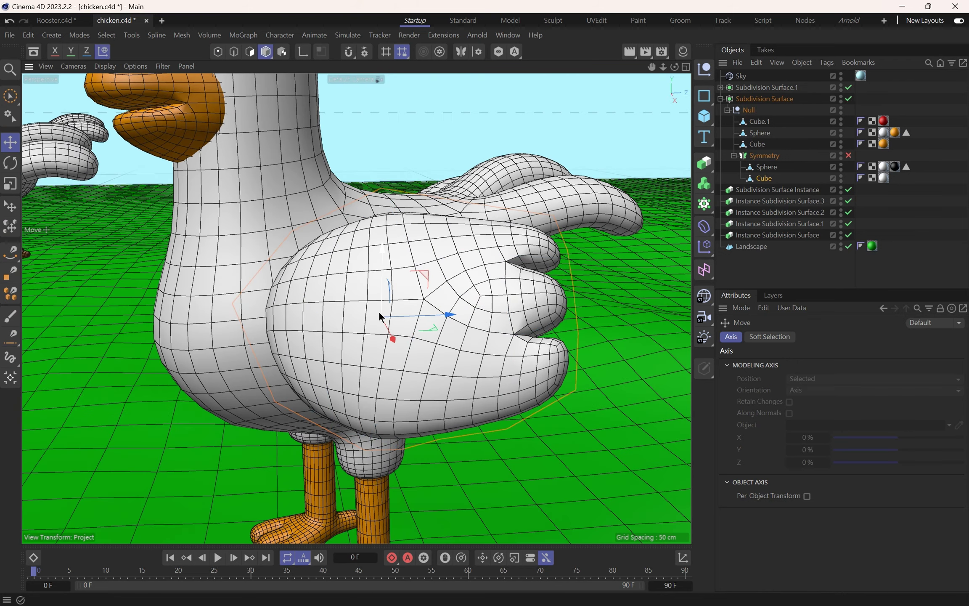
pyautogui.press('n')
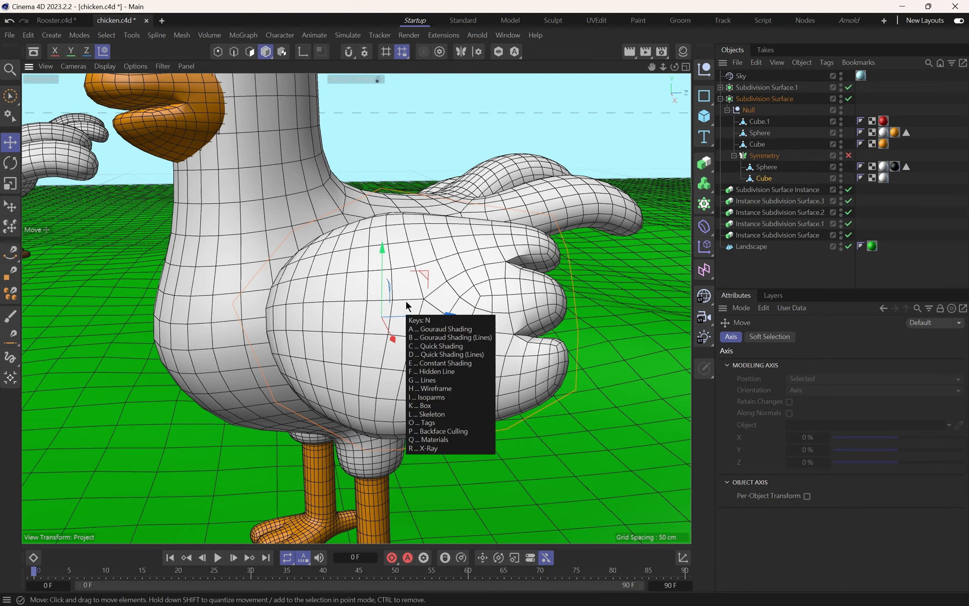
pyautogui.press('a')
pyautogui.moveTo(391, 319)
pyautogui.keyDown('alt'); pyautogui.mouseDown()
pyautogui.moveTo(383, 351)
pyautogui.moveTo(378, 338)
pyautogui.moveTo(433, 236)
pyautogui.mouseUp(); pyautogui.keyUp('alt')
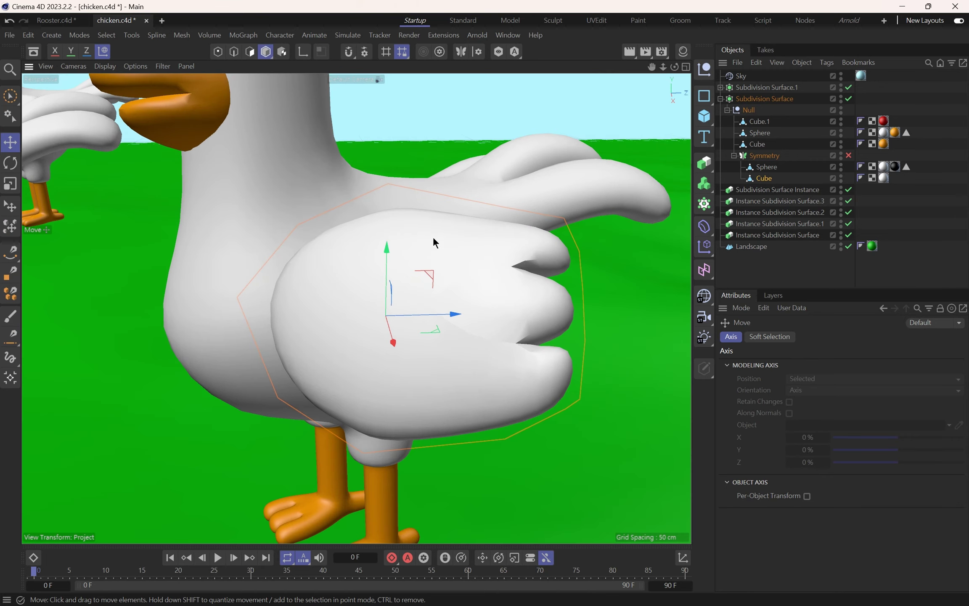
pyautogui.keyDown('alt'); pyautogui.moveTo(419, 281); pyautogui.dragTo(372, 279, button='right'); pyautogui.keyUp('alt')
pyautogui.keyDown('alt'); pyautogui.moveTo(372, 280); pyautogui.dragTo(365, 248); pyautogui.keyUp('alt')
pyautogui.keyDown('alt'); pyautogui.moveTo(380, 226); pyautogui.dragTo(415, 261, button='middle'); pyautogui.keyUp('alt')
pyautogui.keyDown('alt'); pyautogui.moveTo(415, 260); pyautogui.dragTo(268, 306); pyautogui.keyUp('alt')
# - Re-enable the wing's Symmetry, deselect all objects and enlarge the Object Manager
pyautogui.click(580, 232)
pyautogui.keyDown('alt'); pyautogui.moveTo(580, 232); pyautogui.dragTo(296, 308); pyautogui.keyUp('alt')
pyautogui.click(849, 156)
pyautogui.keyDown('alt'); pyautogui.moveTo(437, 271); pyautogui.dragTo(410, 276); pyautogui.keyUp('alt')
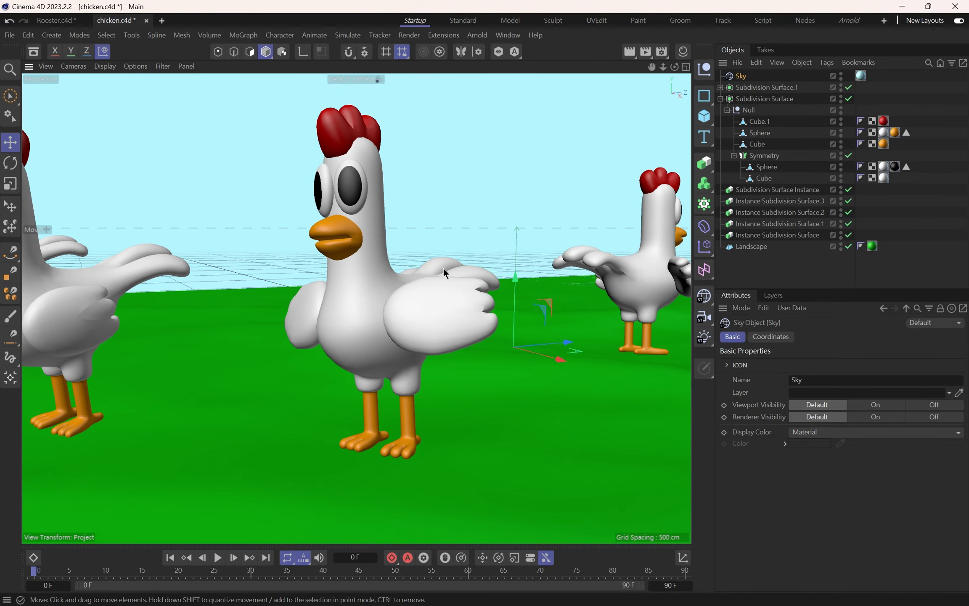
pyautogui.click(790, 275)
pyautogui.moveTo(793, 289); pyautogui.dragTo(794, 318)
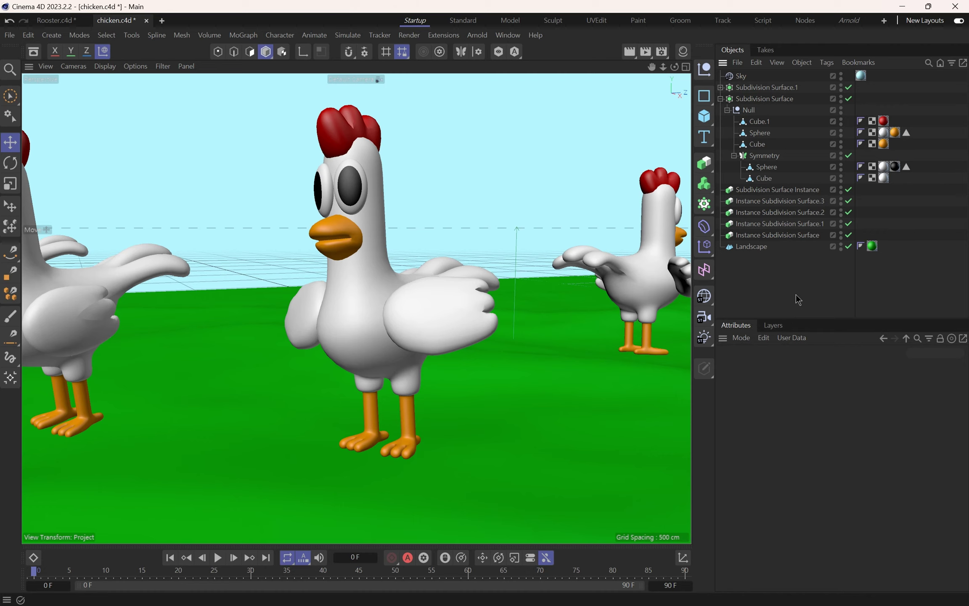